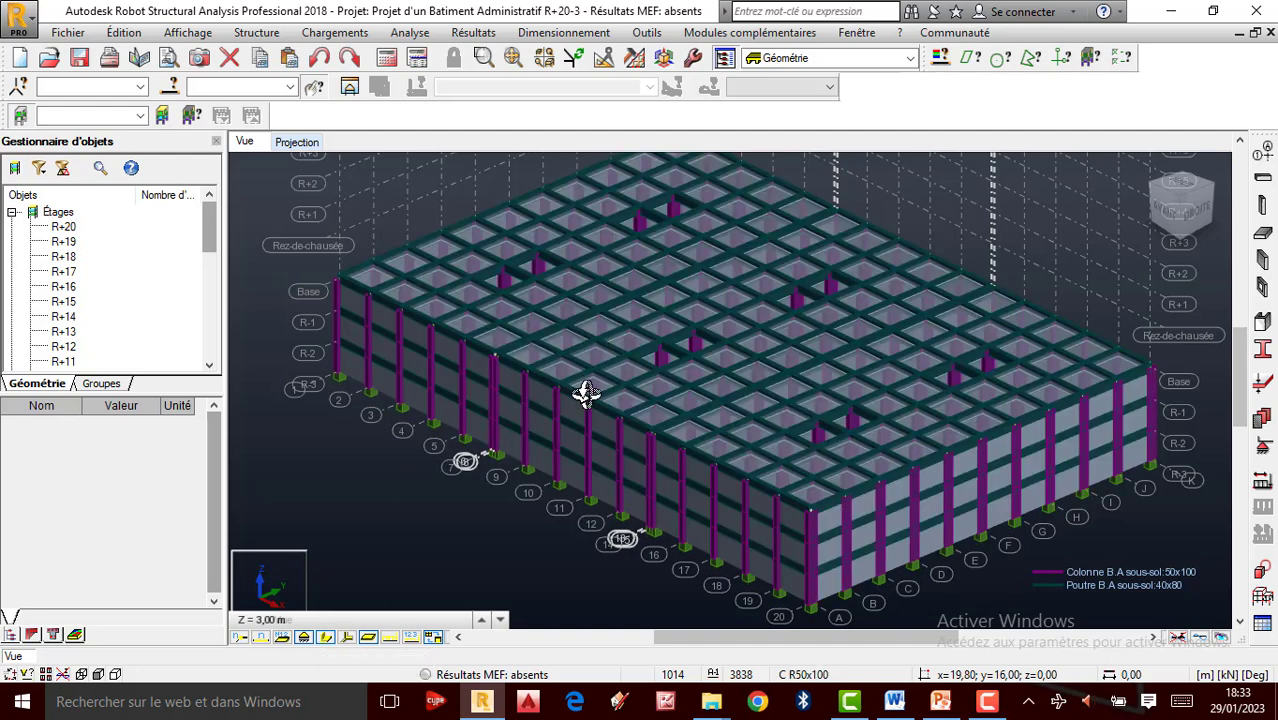
# Examine the basement columns, beams, walls and grid lines in the 3D model, both close up and as a whole.
pyautogui.scroll(-1, 562, 385)
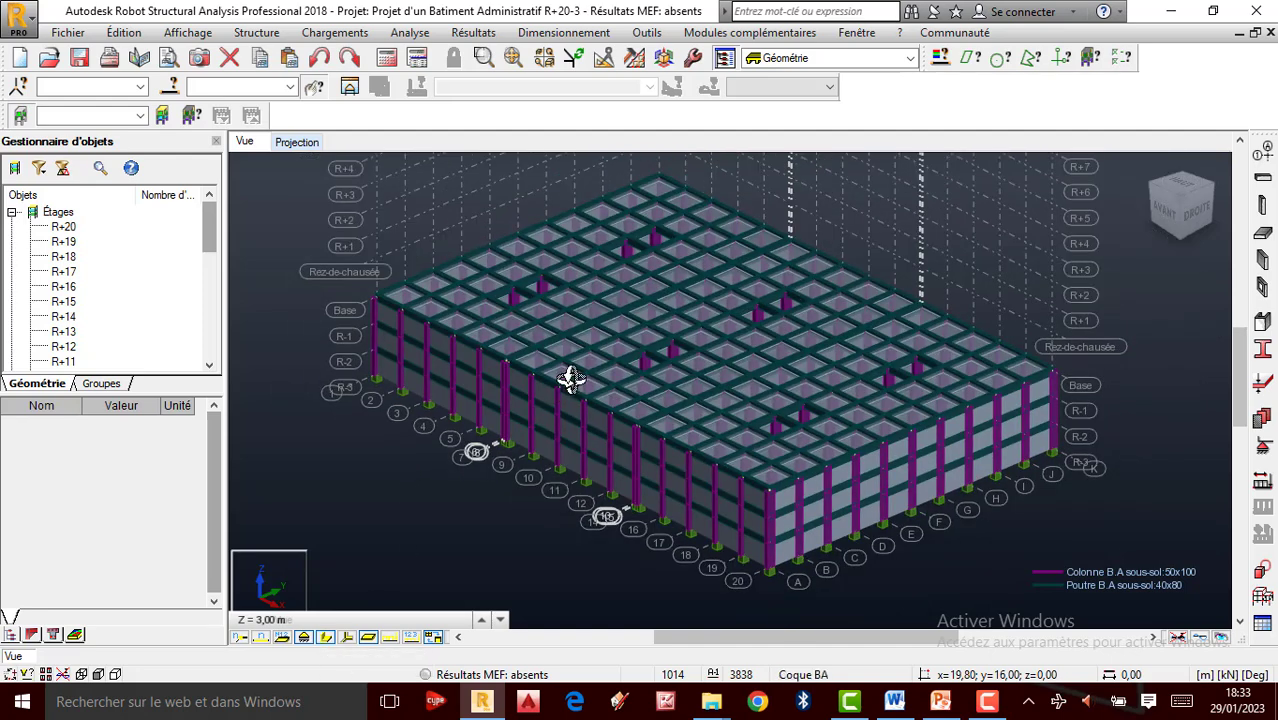
pyautogui.scroll(1, 654, 442)
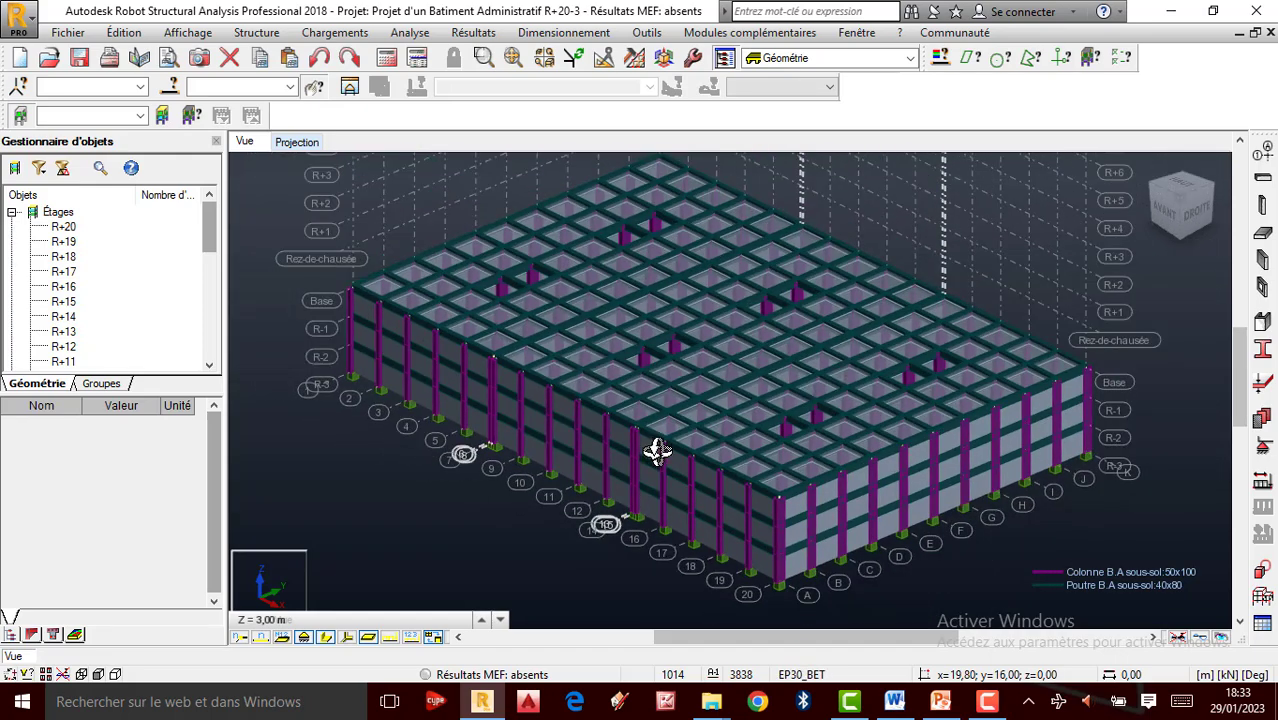
pyautogui.scroll(-1, 702, 458)
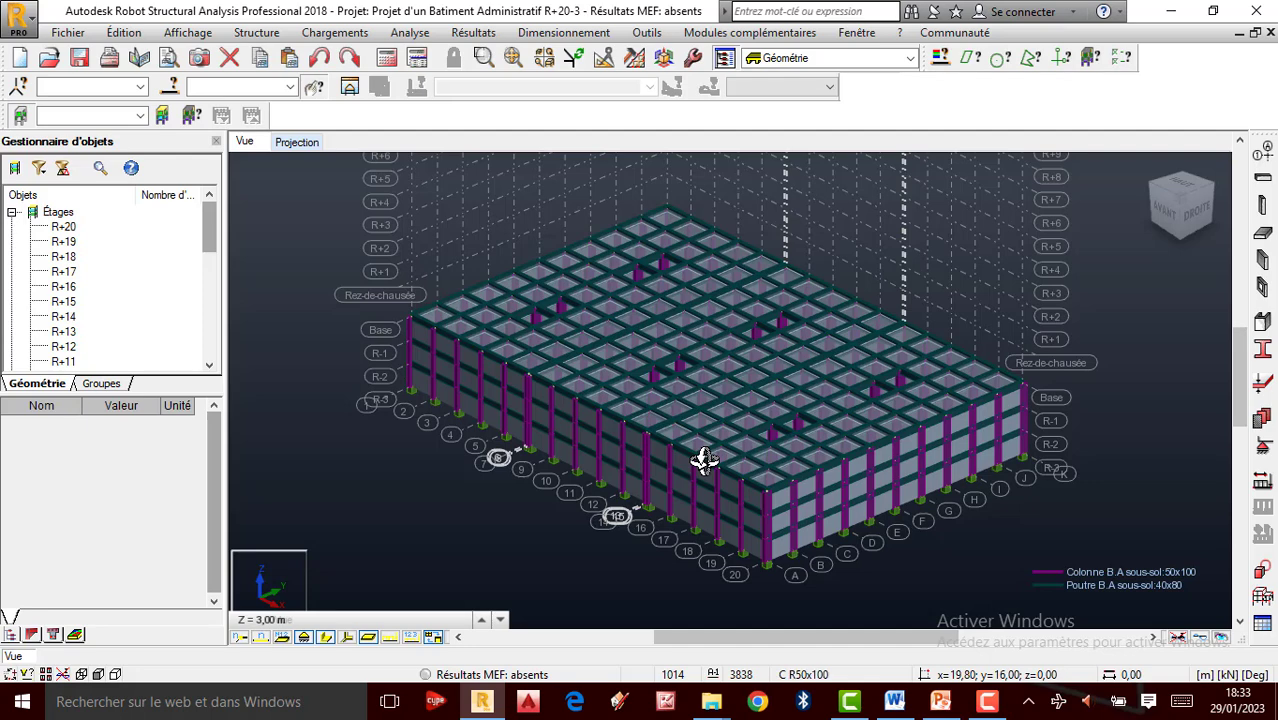
pyautogui.scroll(-1, 701, 457)
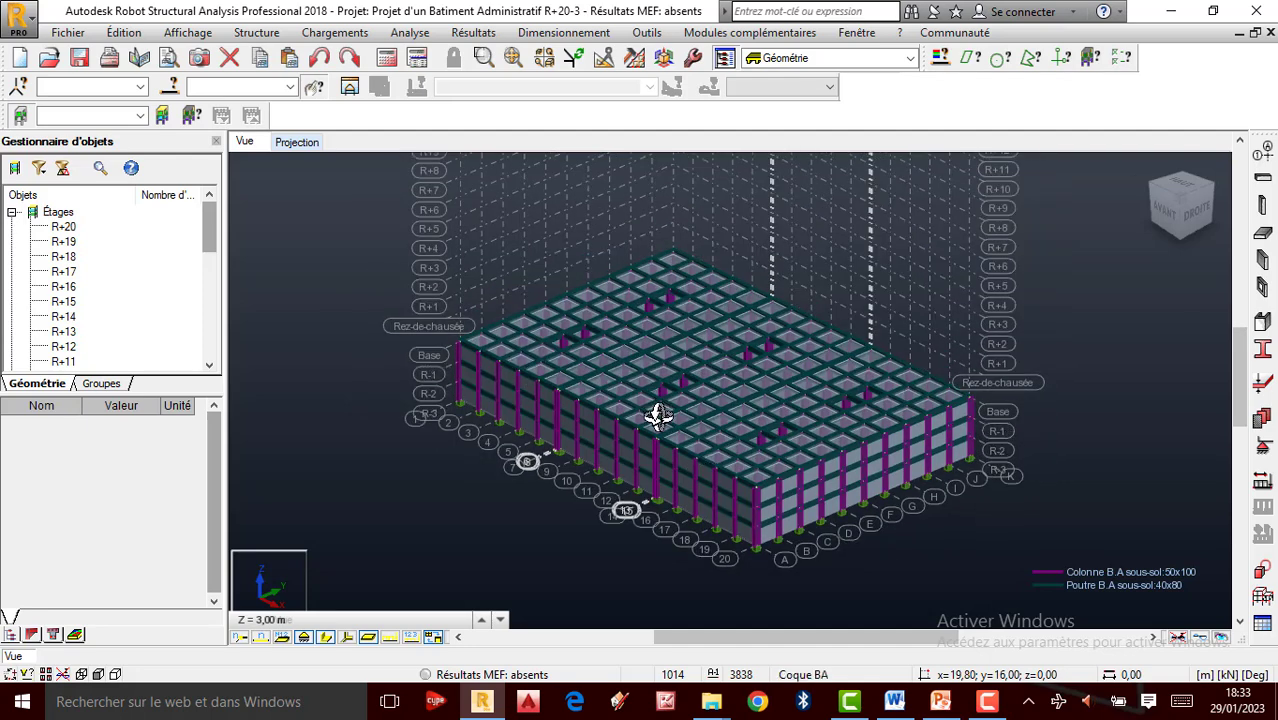
pyautogui.scroll(-1, 656, 414)
pyautogui.scroll(-1, 640, 458)
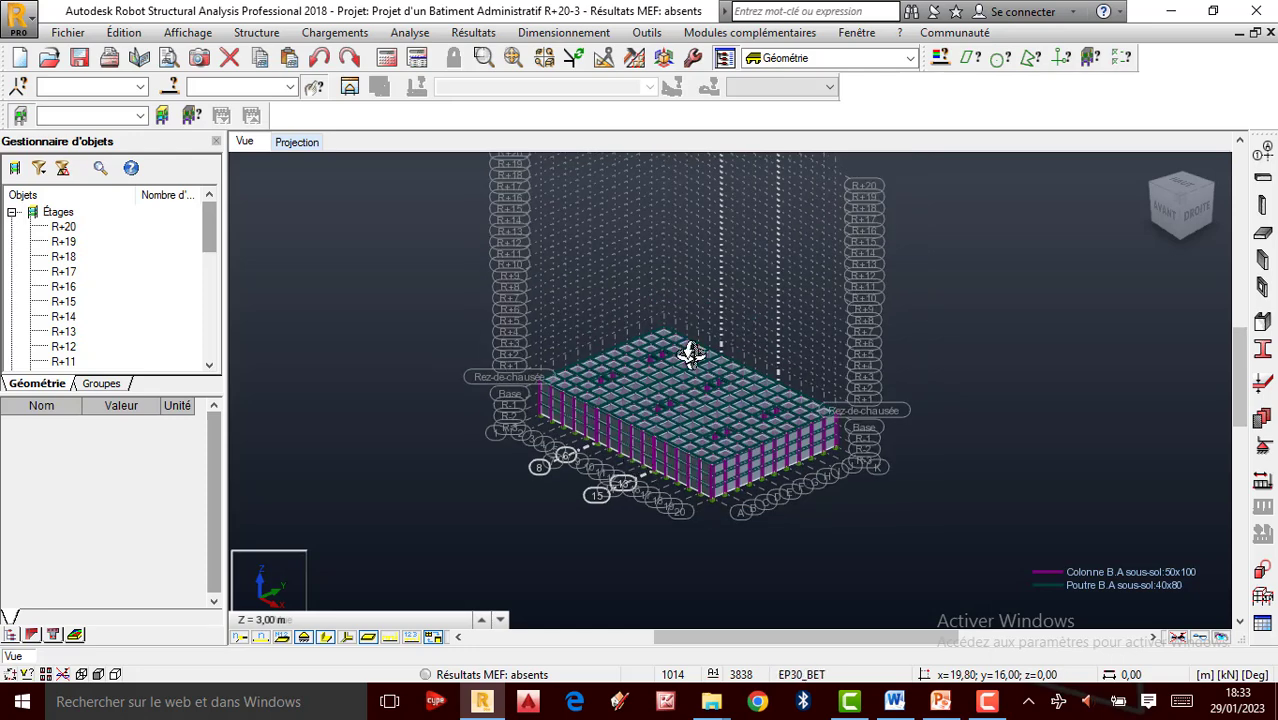
pyautogui.scroll(1, 685, 308)
pyautogui.scroll(2, 628, 456)
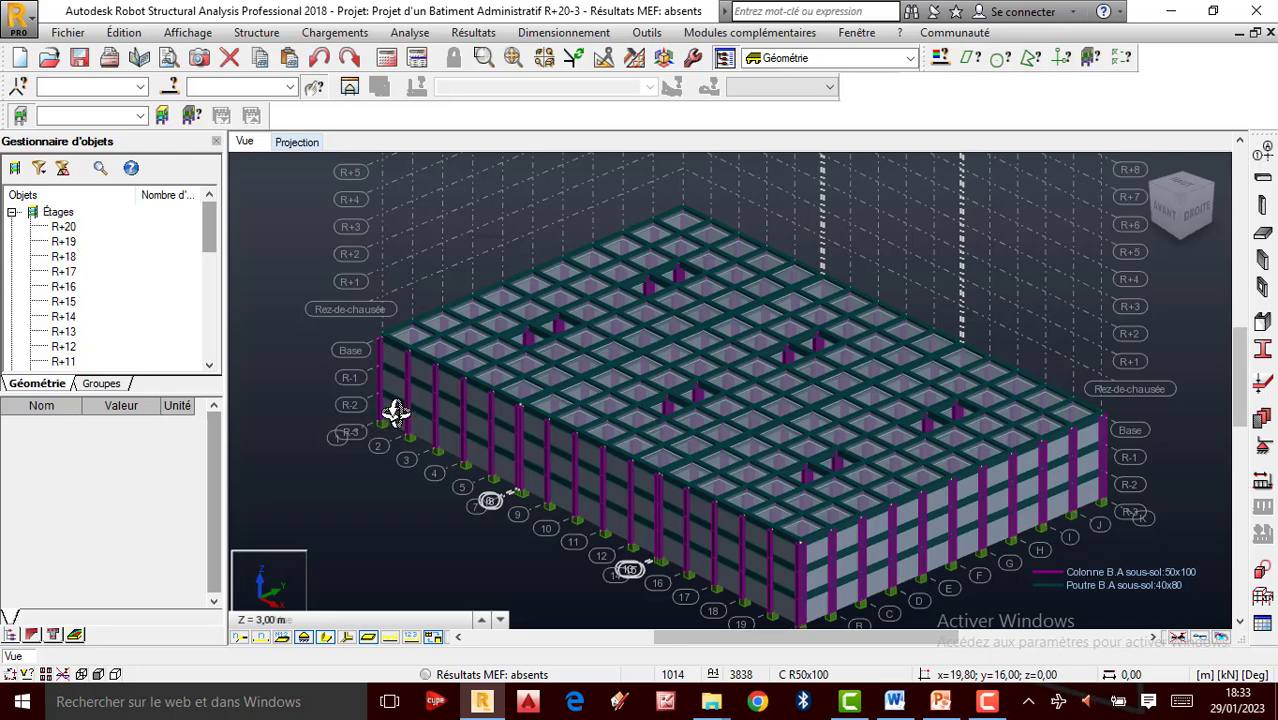
pyautogui.scroll(2, 380, 400)
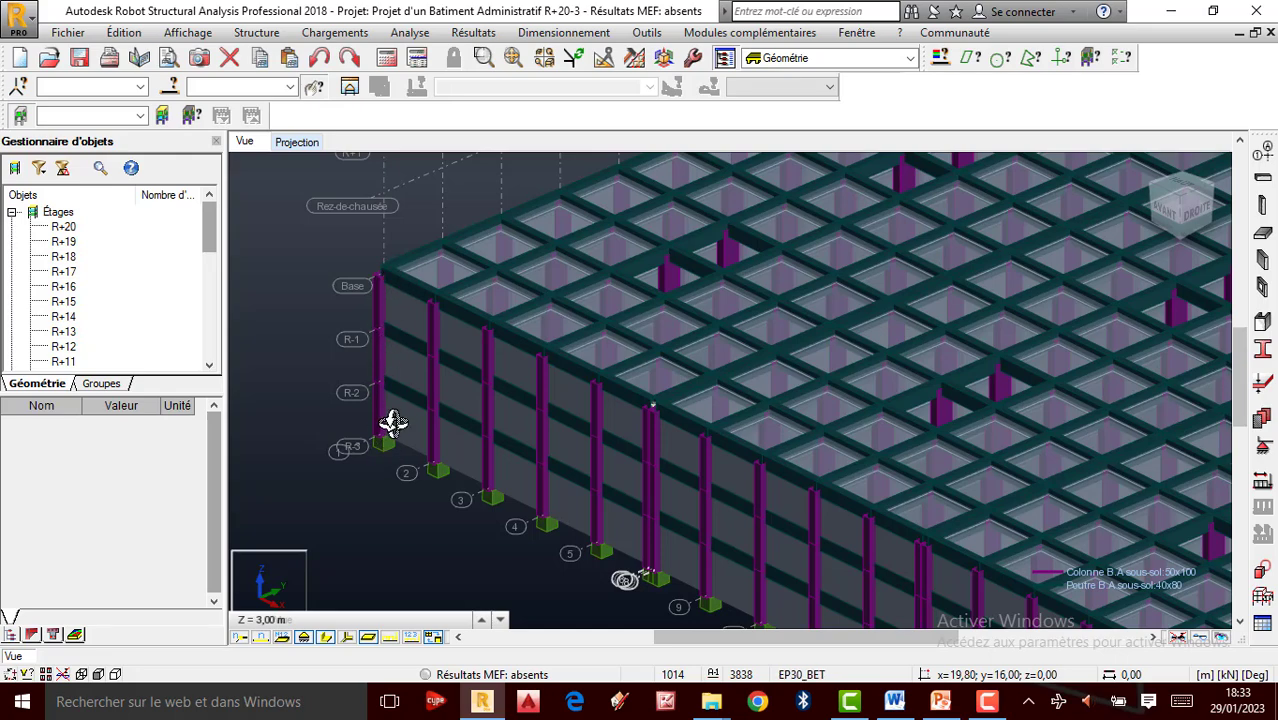
pyautogui.scroll(2, 386, 438)
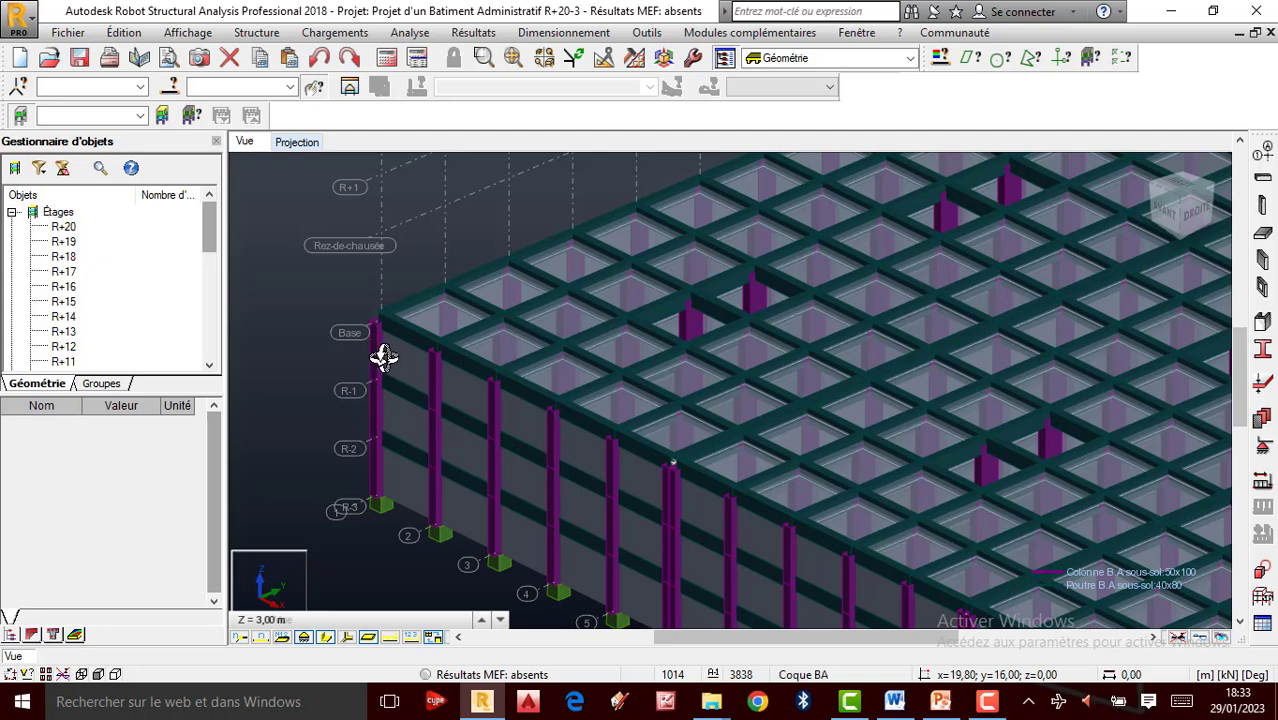
pyautogui.scroll(-3, 371, 406)
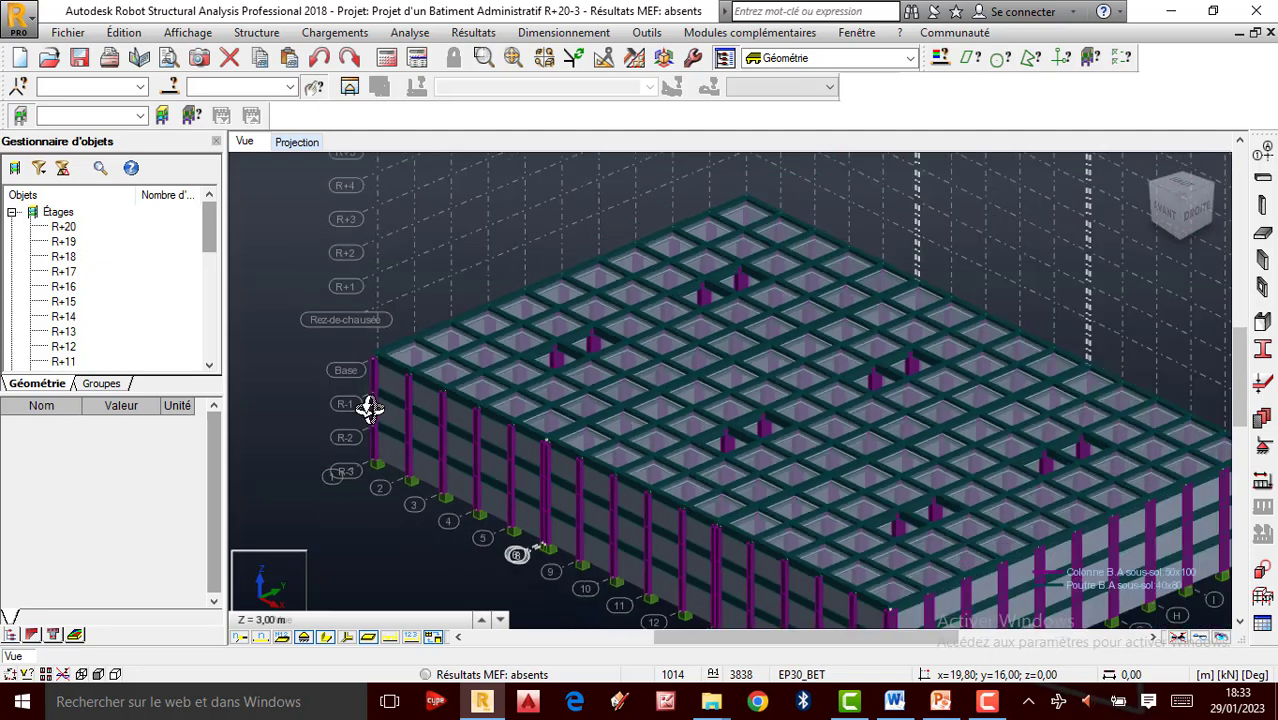
pyautogui.scroll(1, 530, 362)
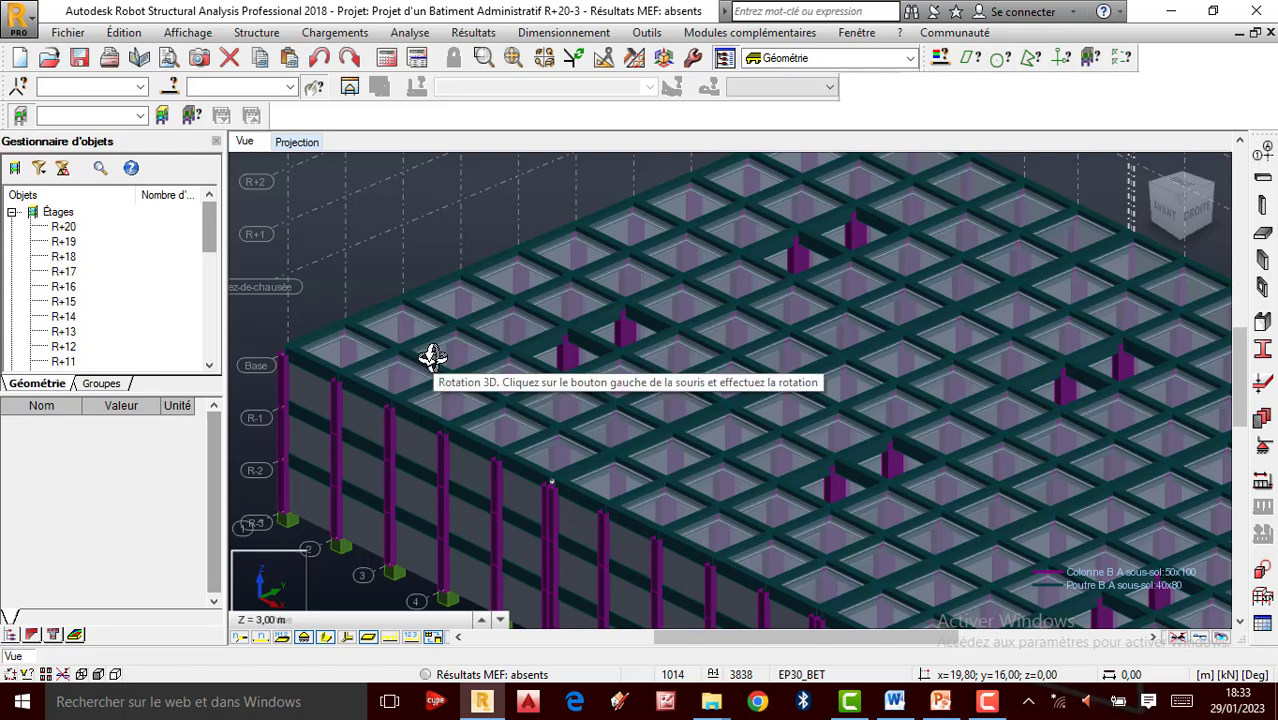
pyautogui.scroll(-2, 470, 282)
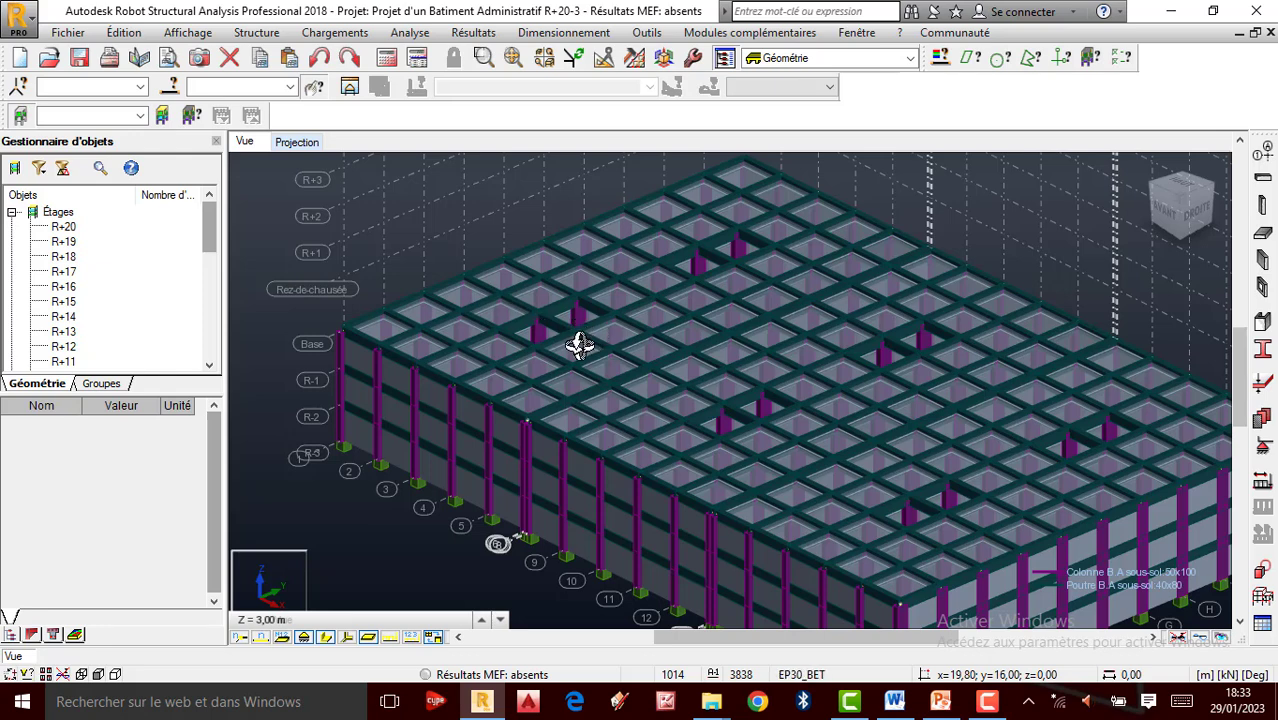
pyautogui.scroll(-1, 528, 339)
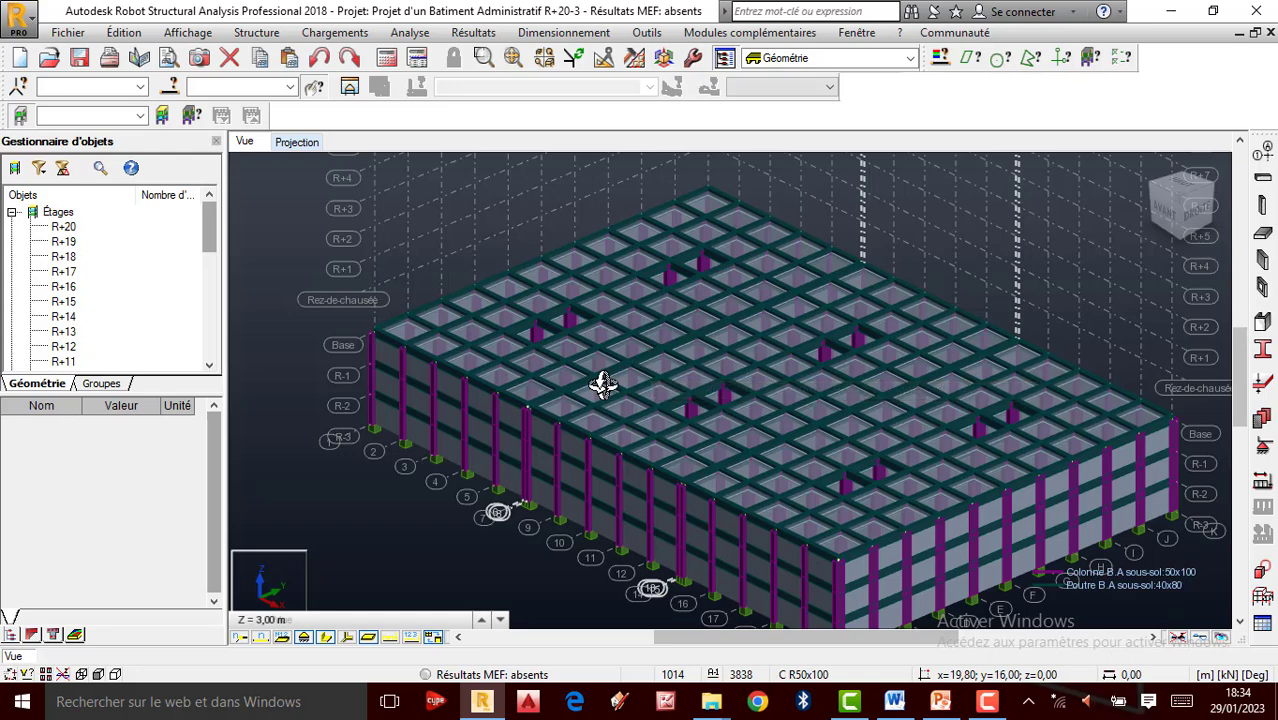
pyautogui.scroll(-3, 471, 387)
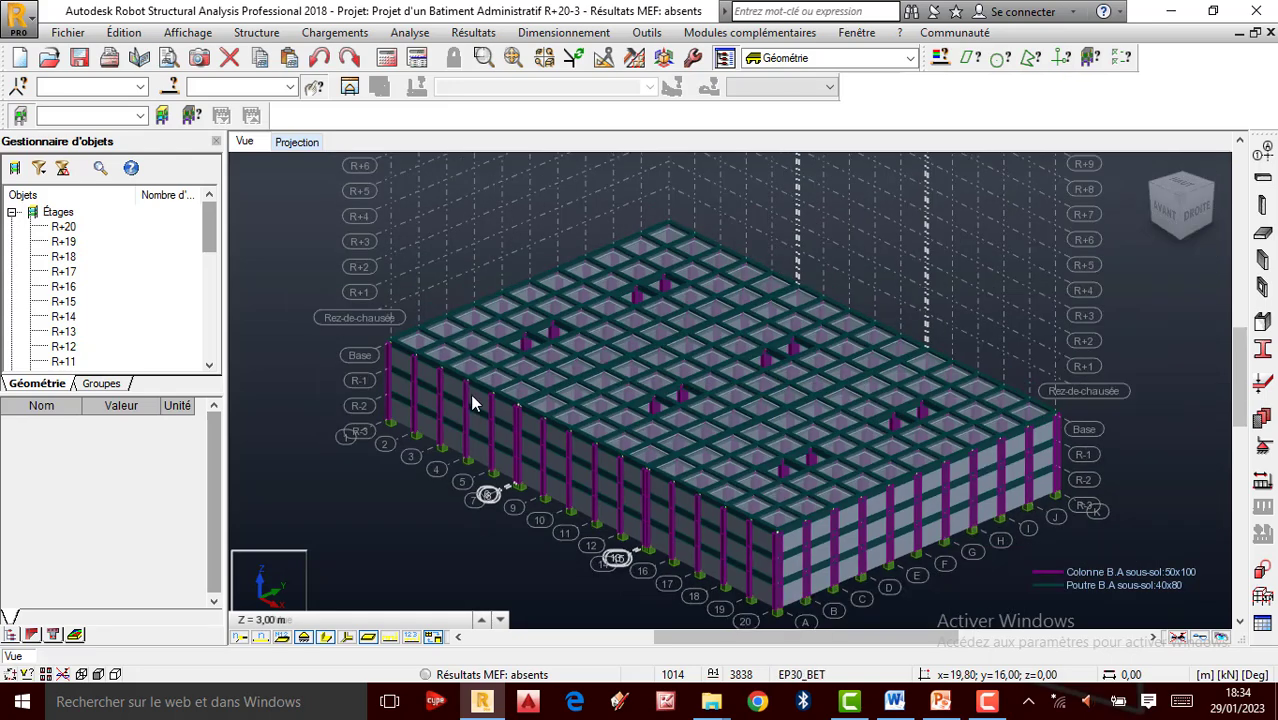
pyautogui.scroll(1, 466, 350)
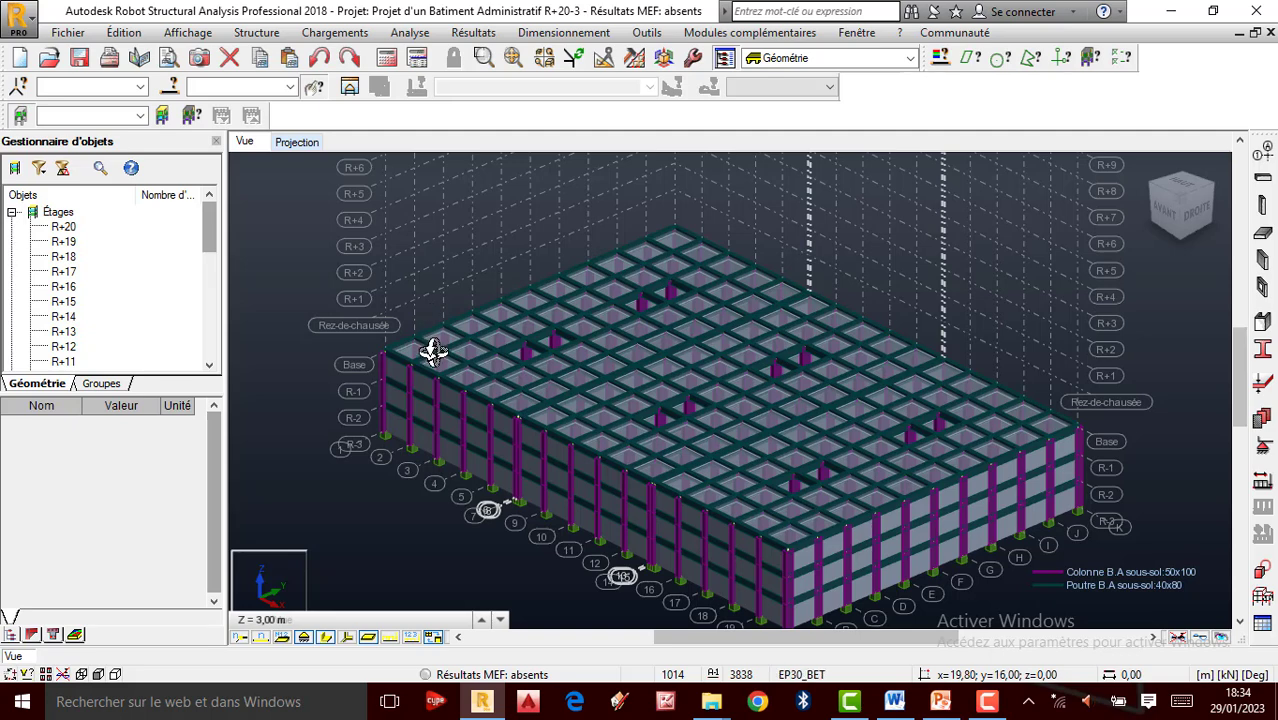
pyautogui.scroll(-3, 439, 360)
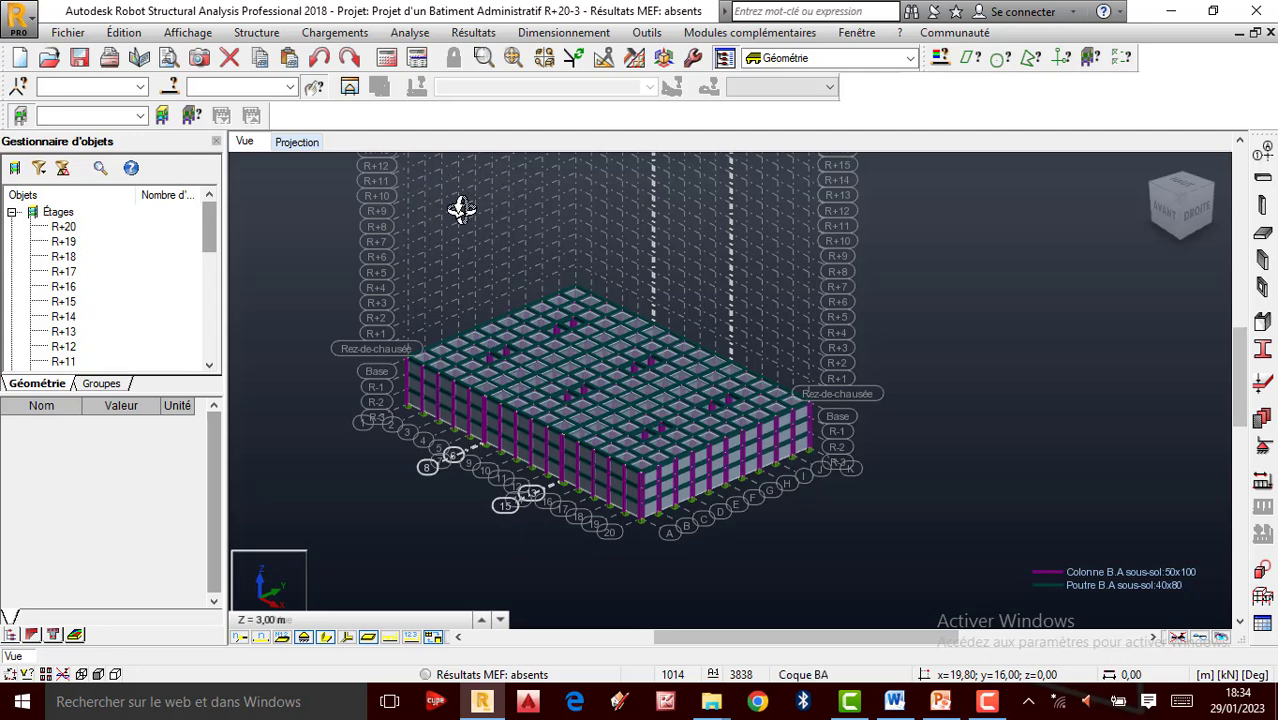
pyautogui.scroll(-2, 507, 388)
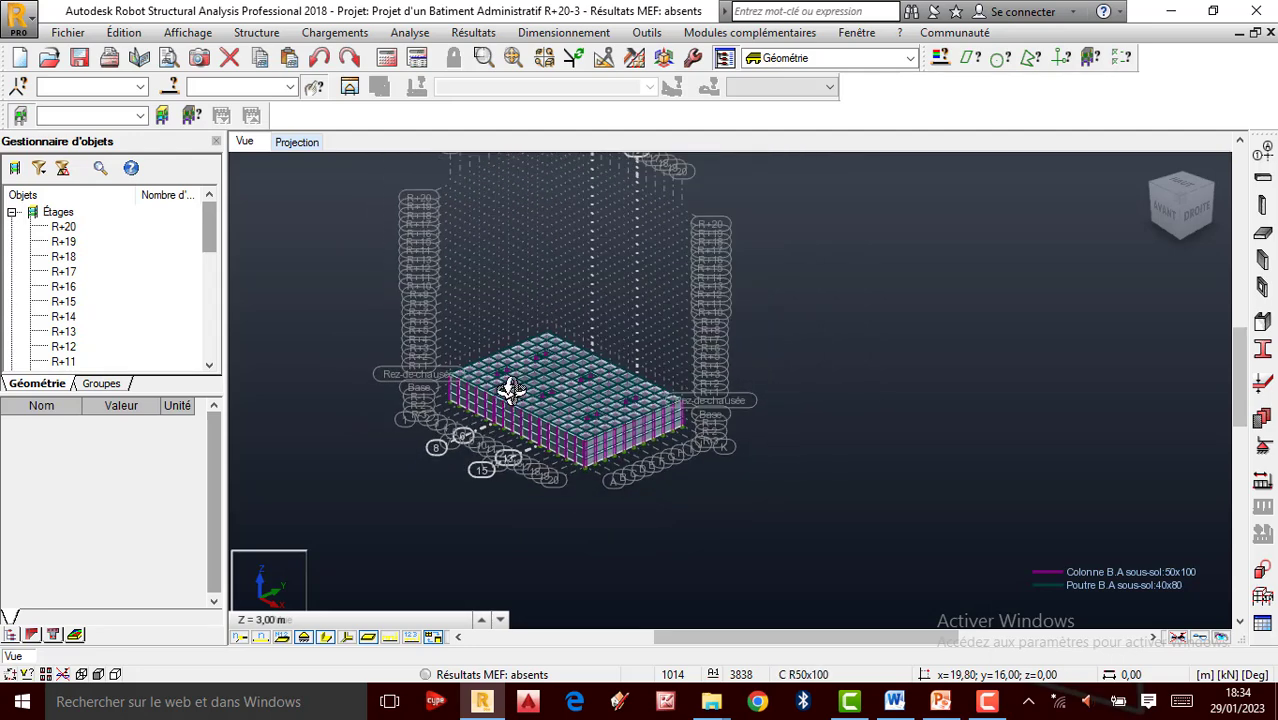
pyautogui.scroll(3, 435, 190)
pyautogui.scroll(-1, 437, 208)
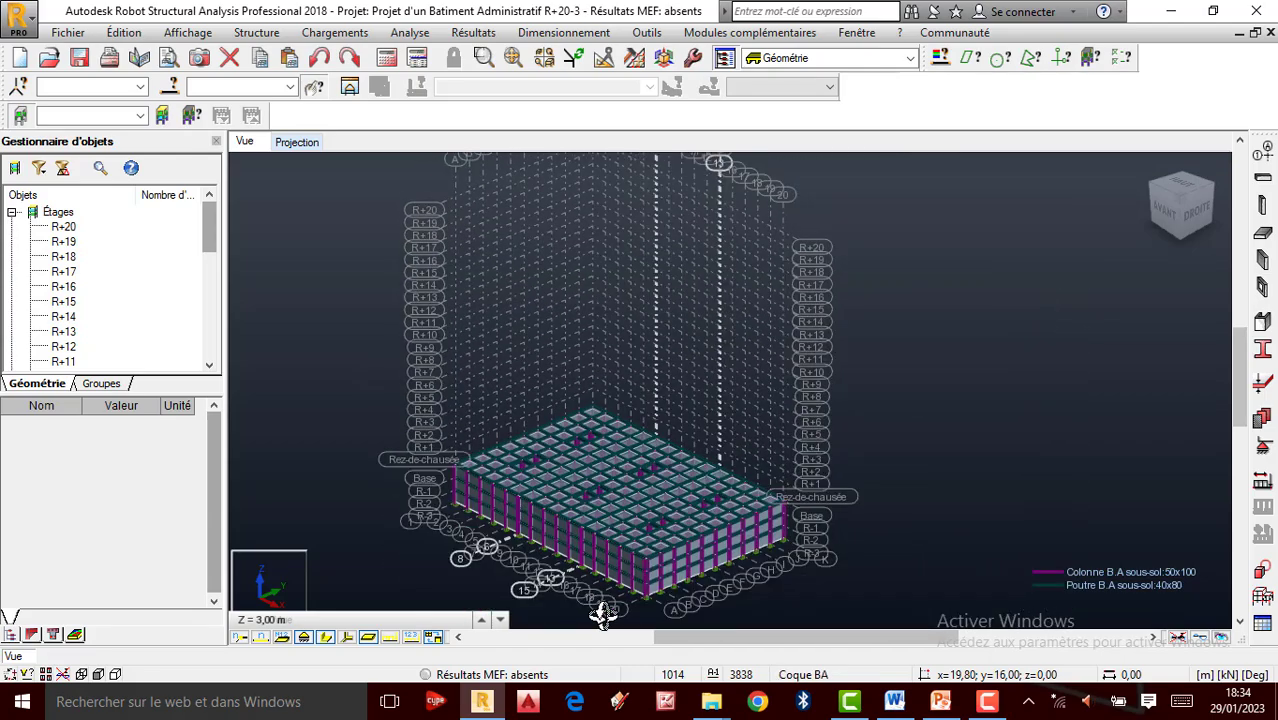
pyautogui.scroll(1, 560, 567)
pyautogui.scroll(2, 734, 457)
pyautogui.scroll(-1, 770, 448)
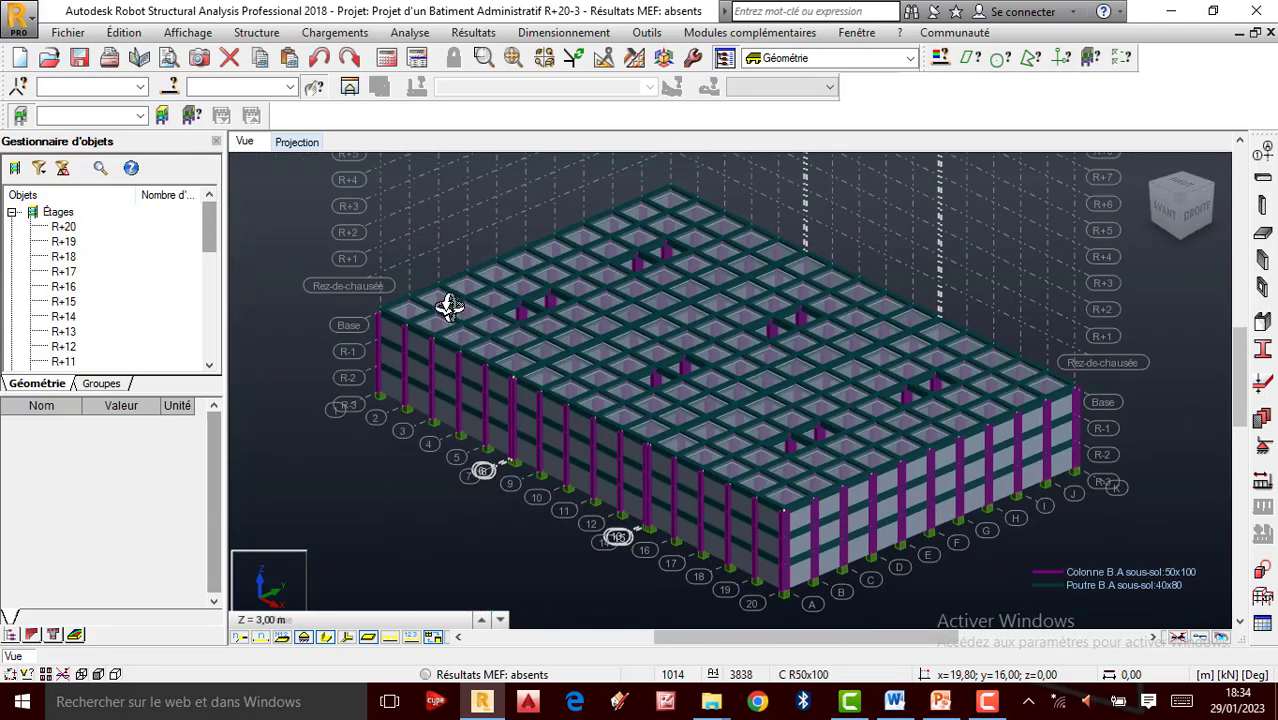
pyautogui.scroll(1, 448, 304)
pyautogui.scroll(-2, 442, 305)
pyautogui.scroll(1, 679, 372)
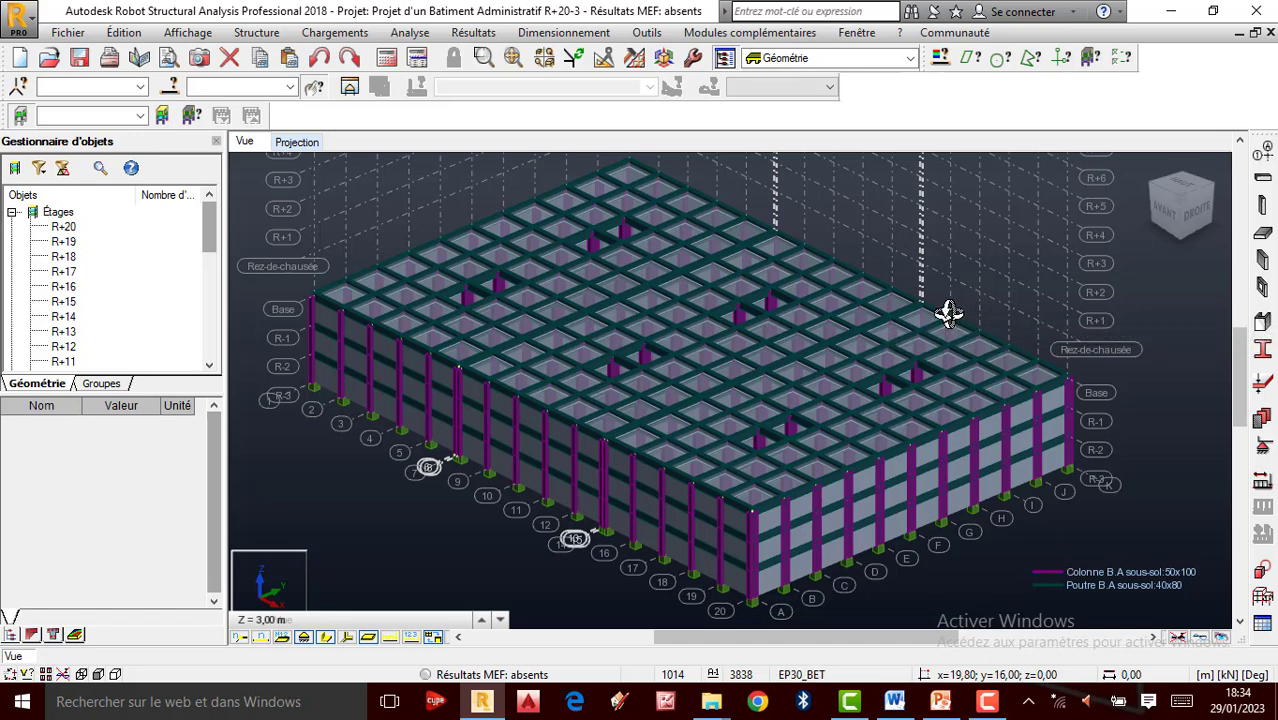
pyautogui.moveTo(948, 313); pyautogui.dragTo(893, 308)
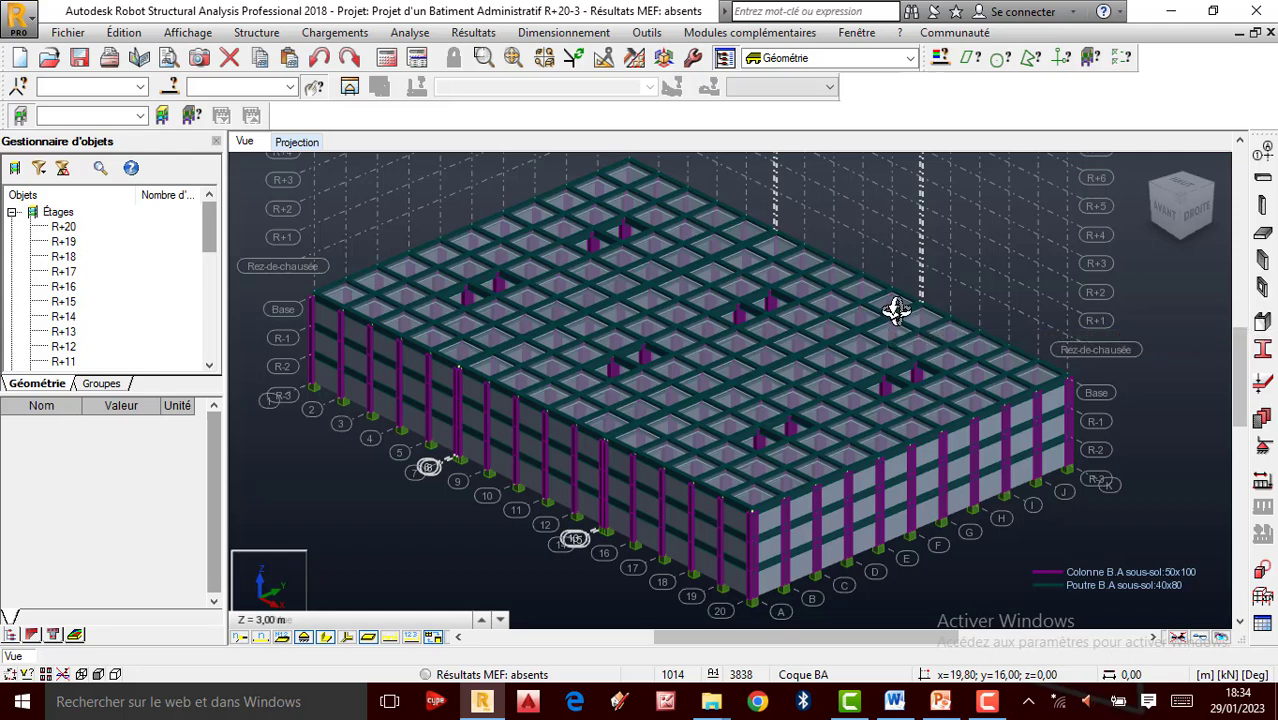
# Start defining a new column and set its type to Poteau BA.
pyautogui.click(1263, 207)
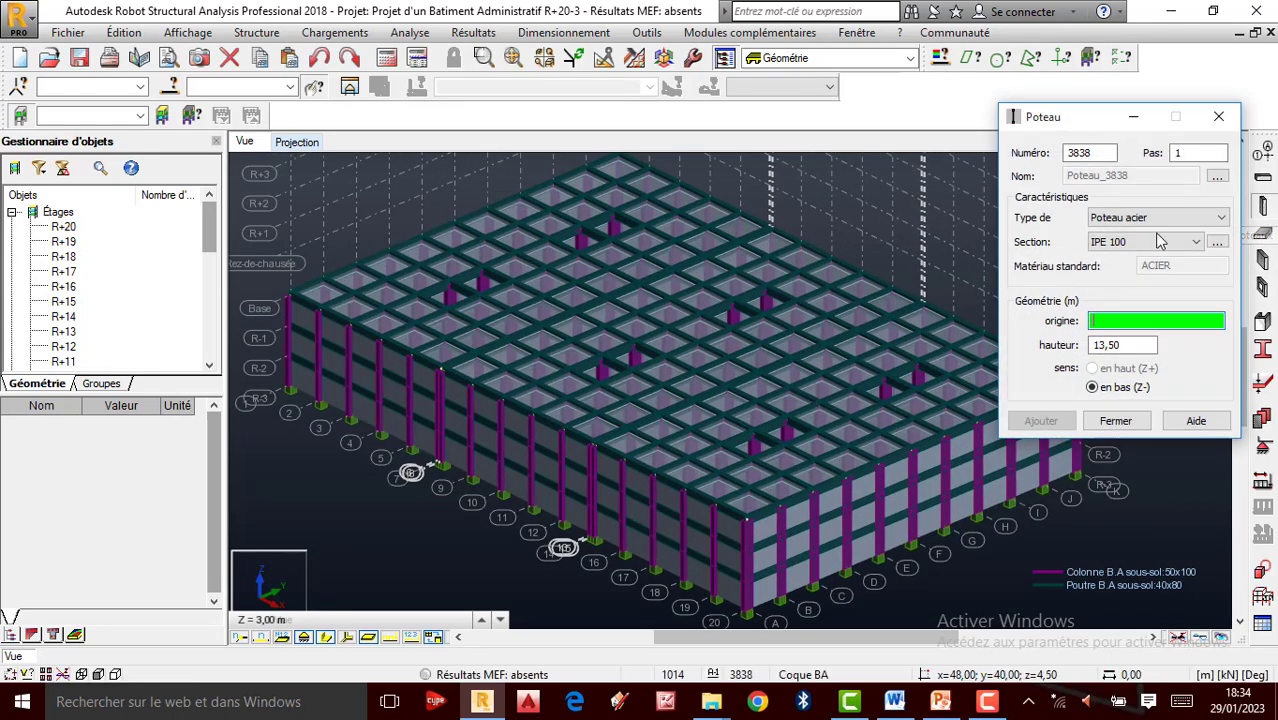
pyautogui.click(1219, 218)
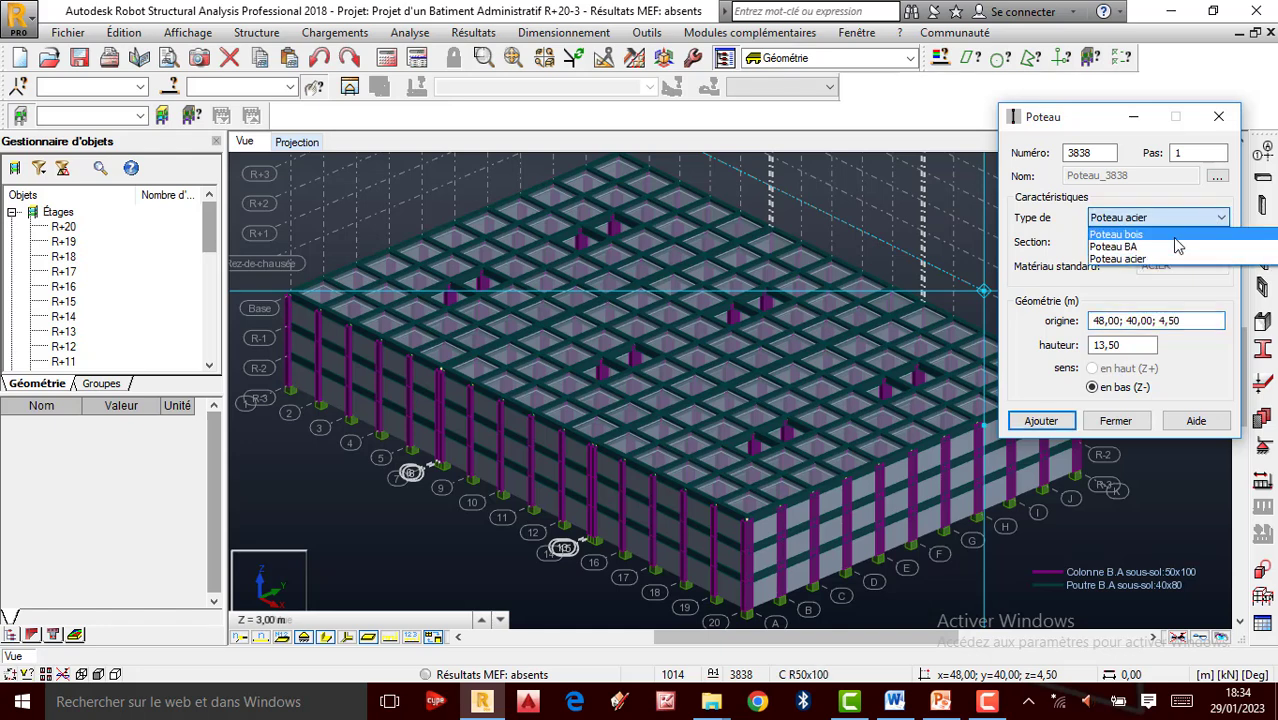
pyautogui.click(1152, 246)
pyautogui.click(1202, 246)
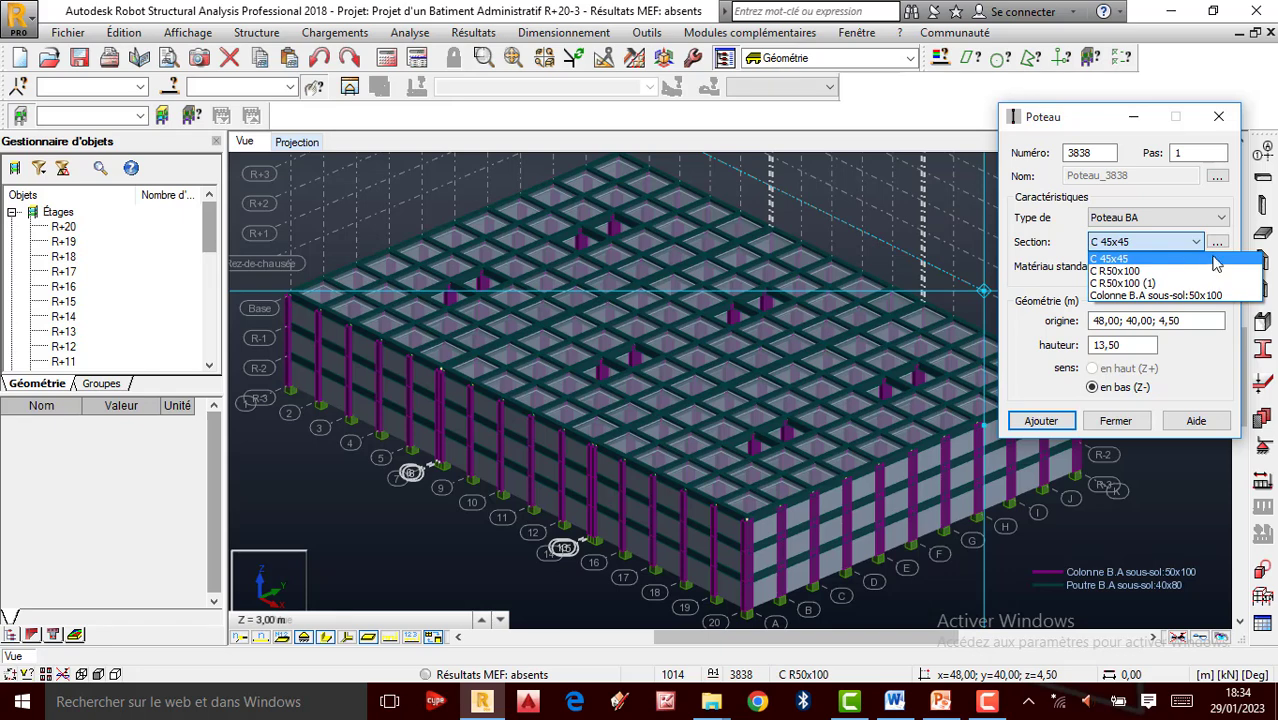
pyautogui.click(1217, 243)
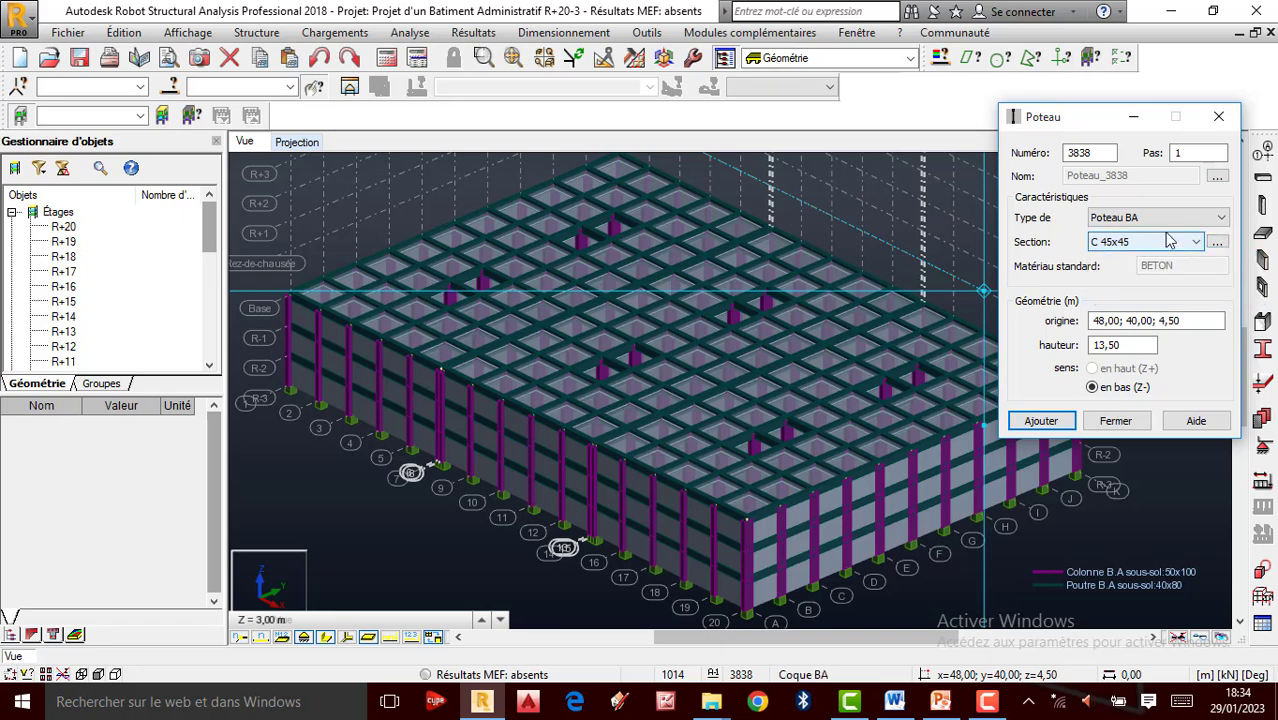
# Try to define a rectangular BETON20 column section 40 cm wide and 80 cm high, with "Colonne B.A" in its name.
pyautogui.click(1217, 244)
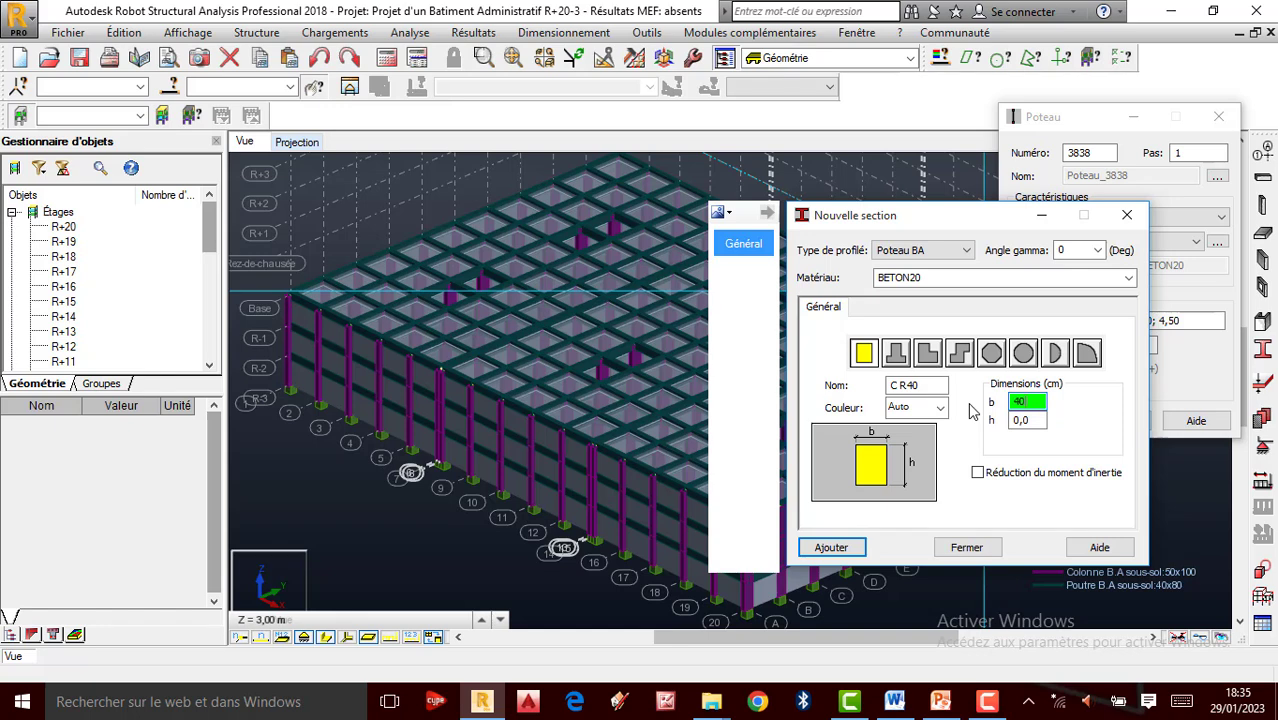
pyautogui.press('Tab')
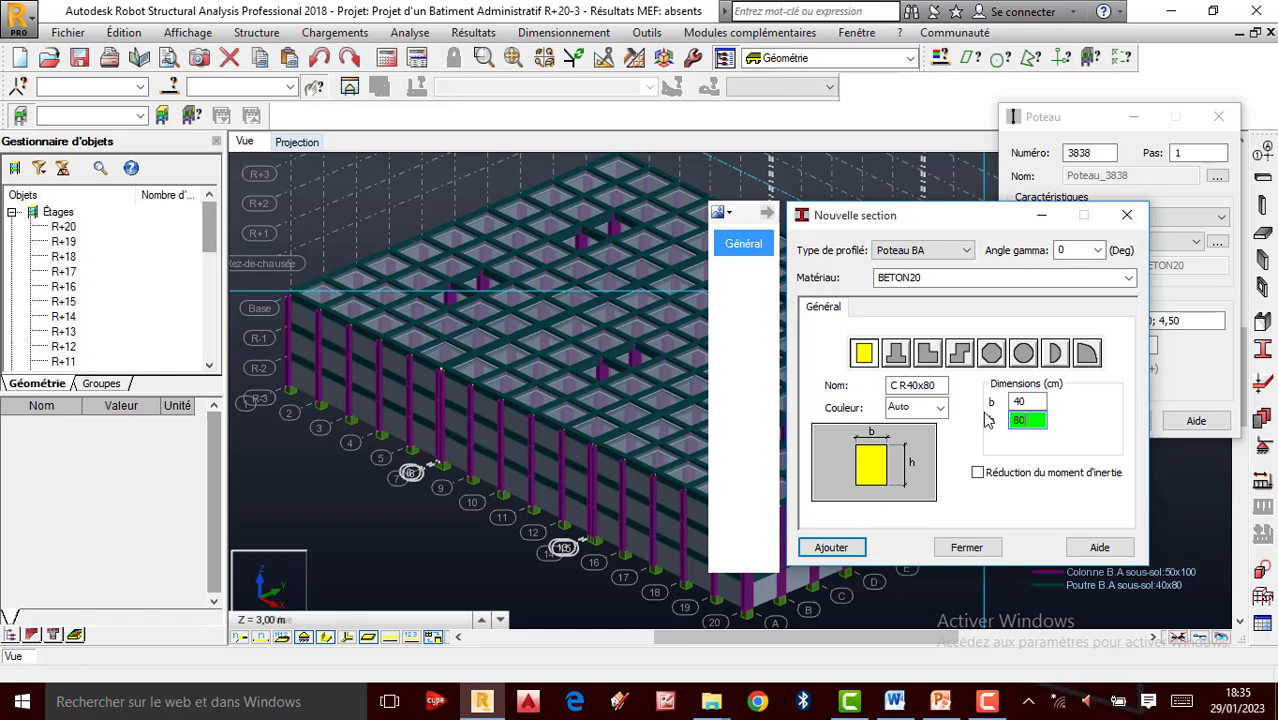
pyautogui.moveTo(904, 385); pyautogui.dragTo(889, 385)
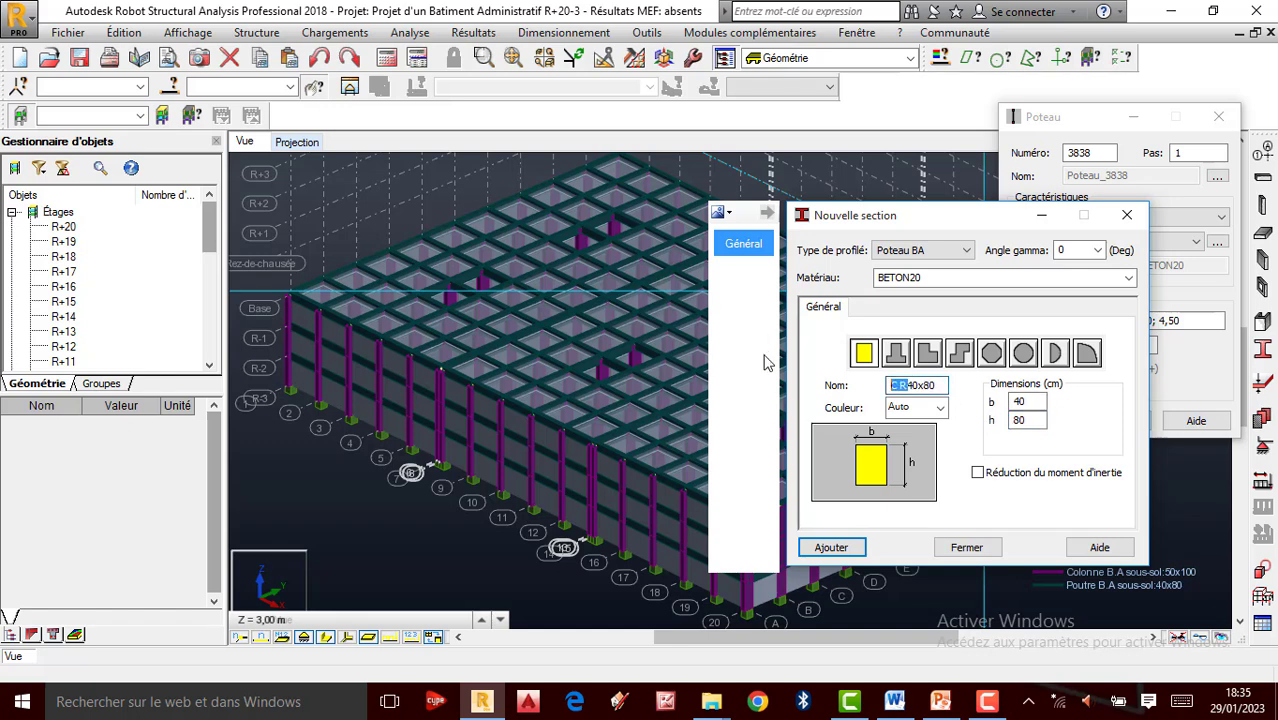
pyautogui.write('Colonne B.A étage')
pyautogui.press('BackSpace')
pyautogui.press('BackSpace')
pyautogui.press('BackSpace')
pyautogui.press('BackSpace')
pyautogui.press('BackSpace')
pyautogui.click(1127, 215)
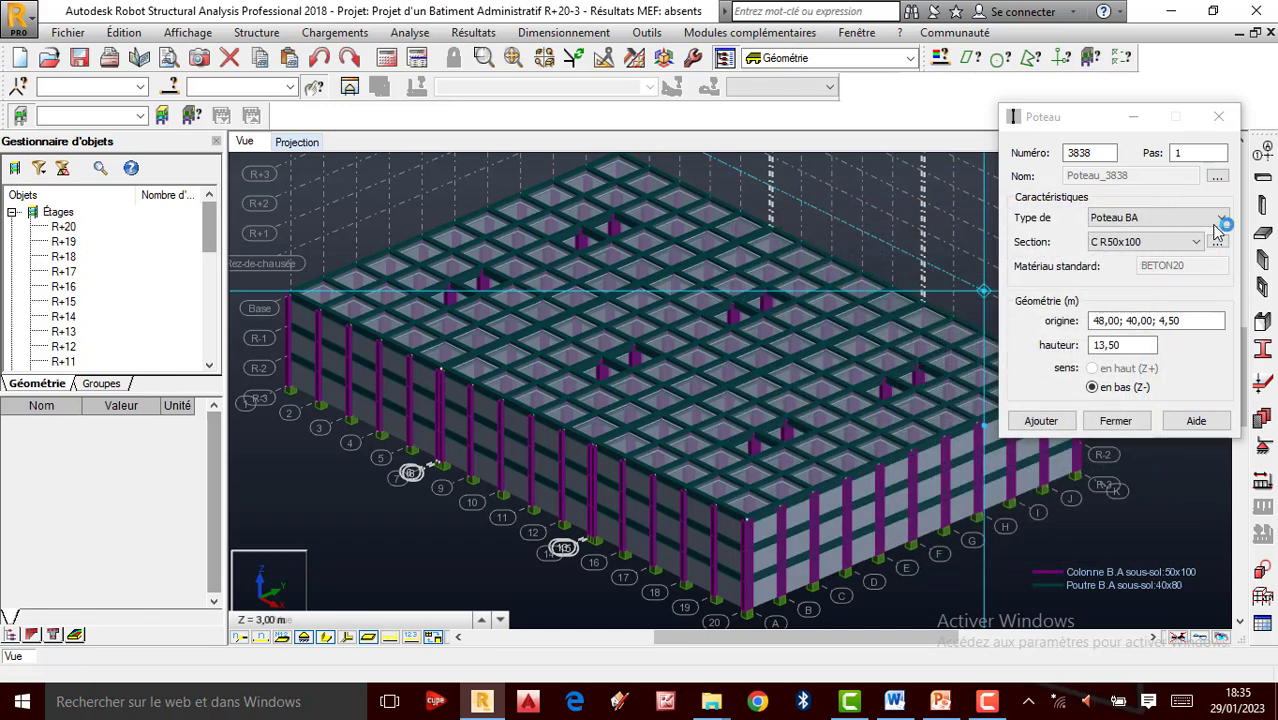
# Start a new rectangular Poteau BA section, 40 cm wide and 80 cm high.
pyautogui.click(1197, 243)
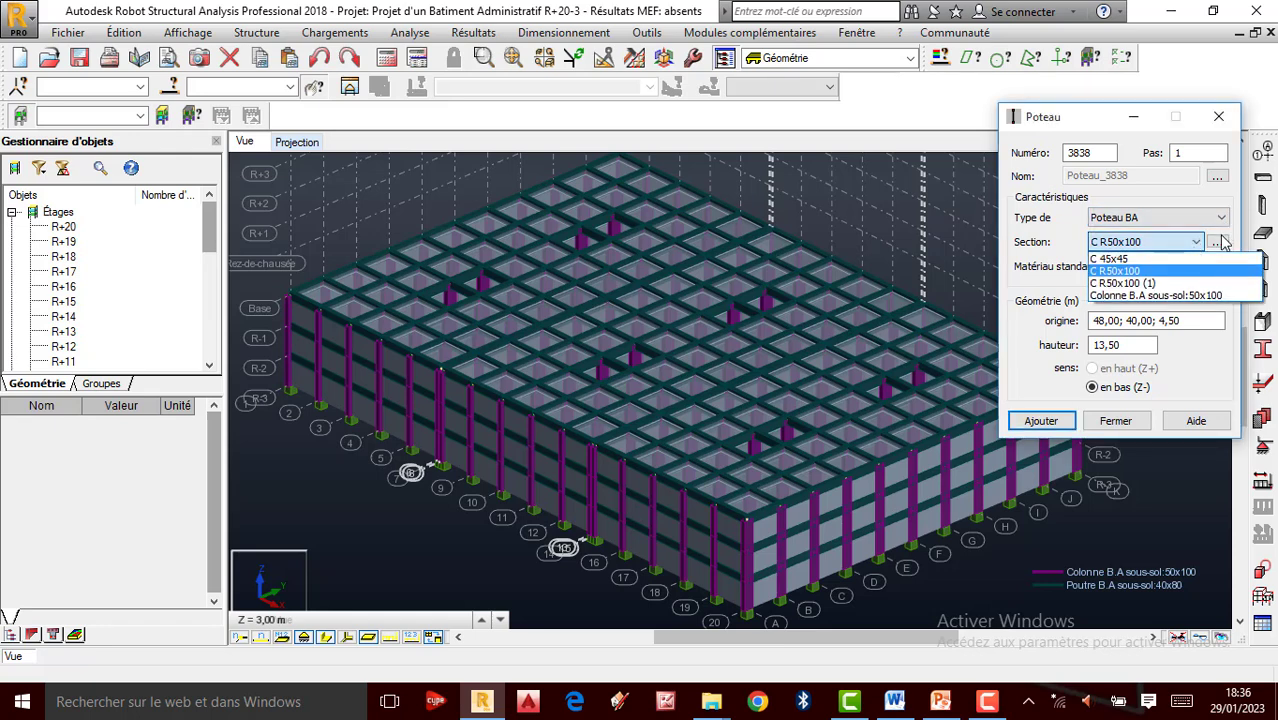
pyautogui.click(1222, 243)
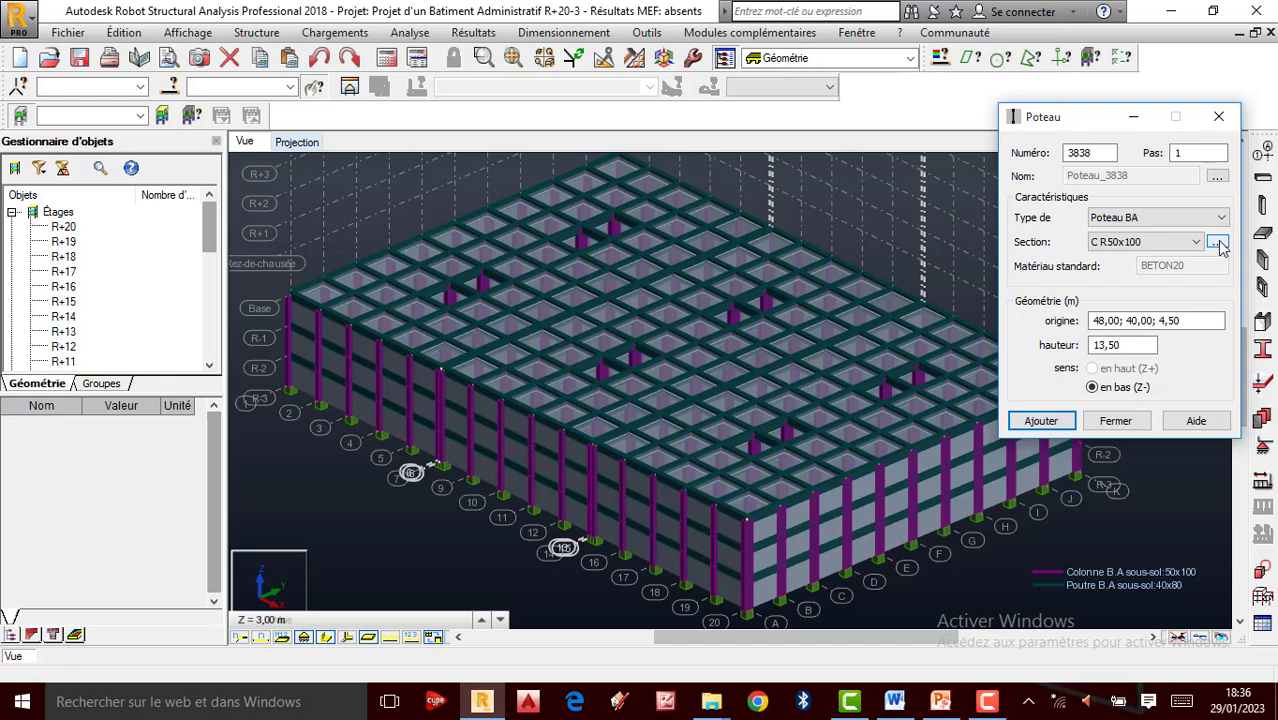
pyautogui.click(1220, 246)
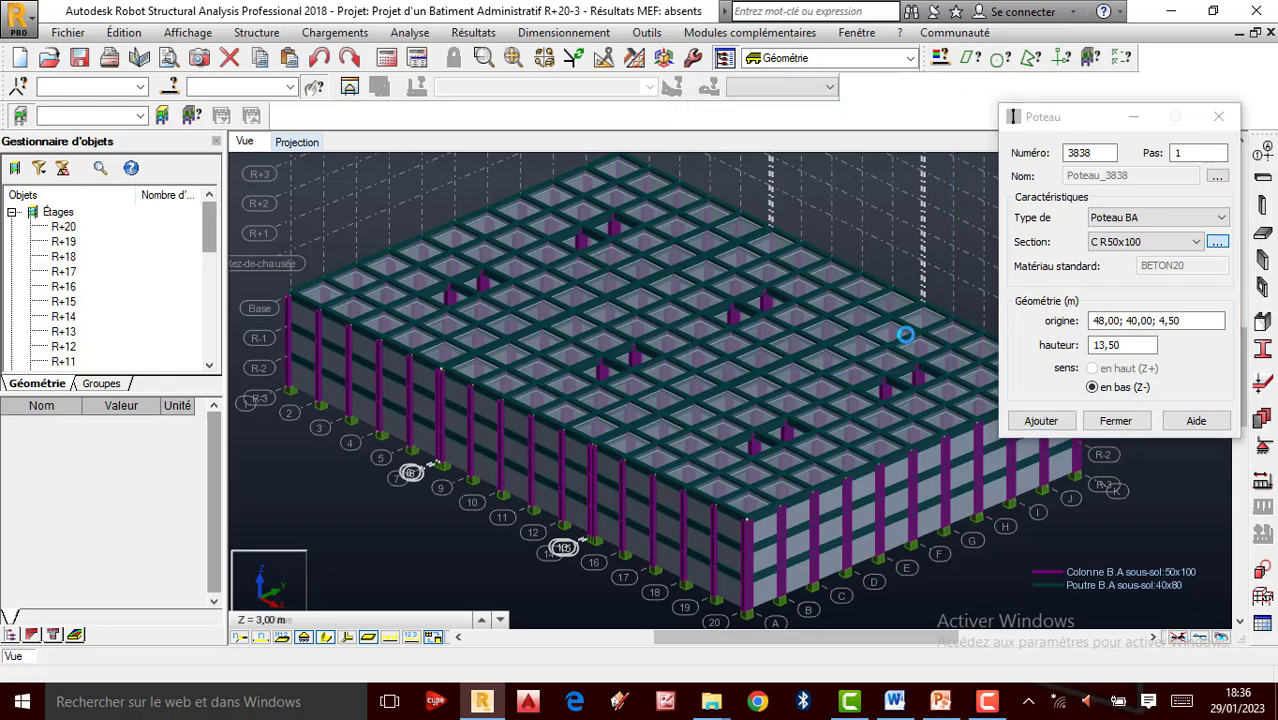
pyautogui.doubleClick(1033, 401)
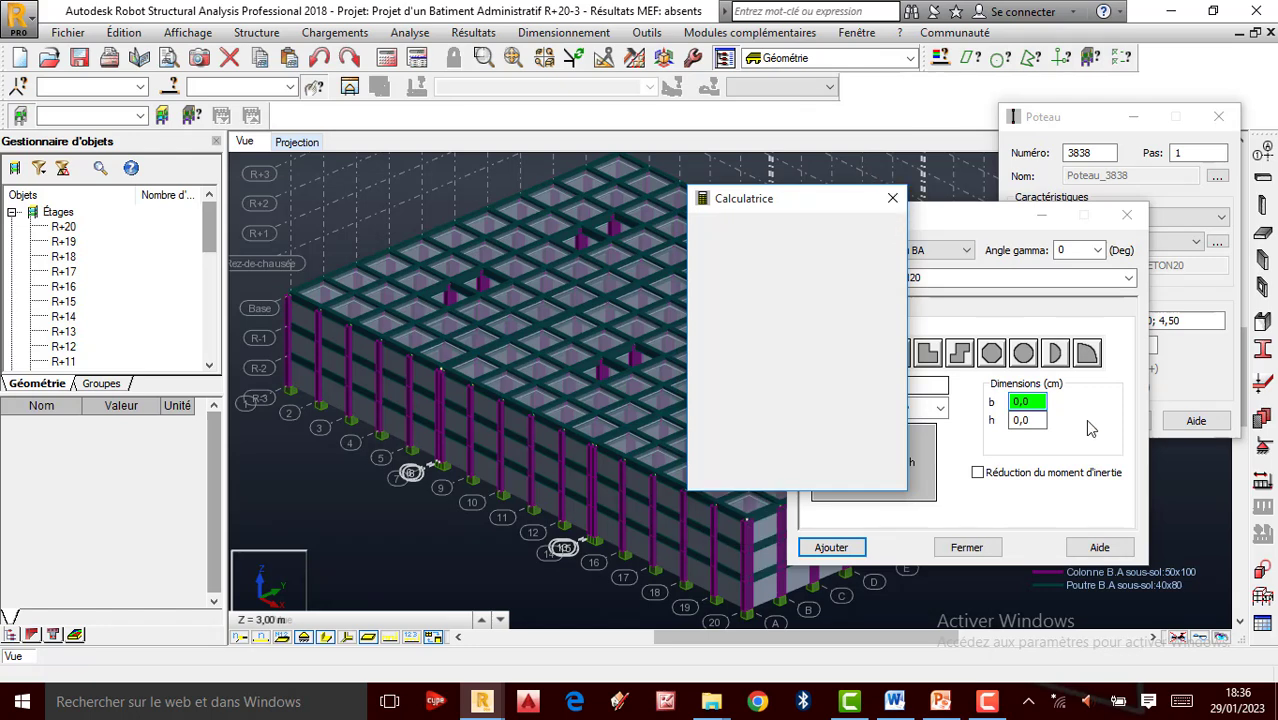
pyautogui.click(1040, 404)
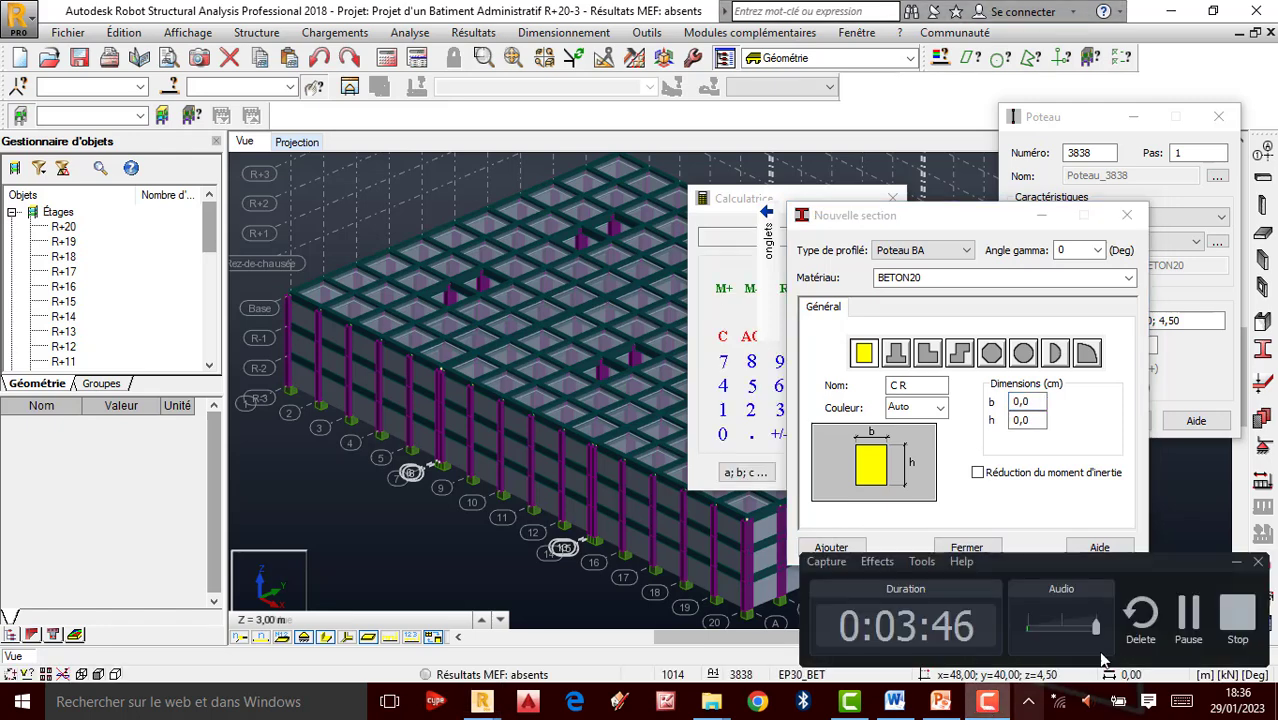
pyautogui.click(987, 701)
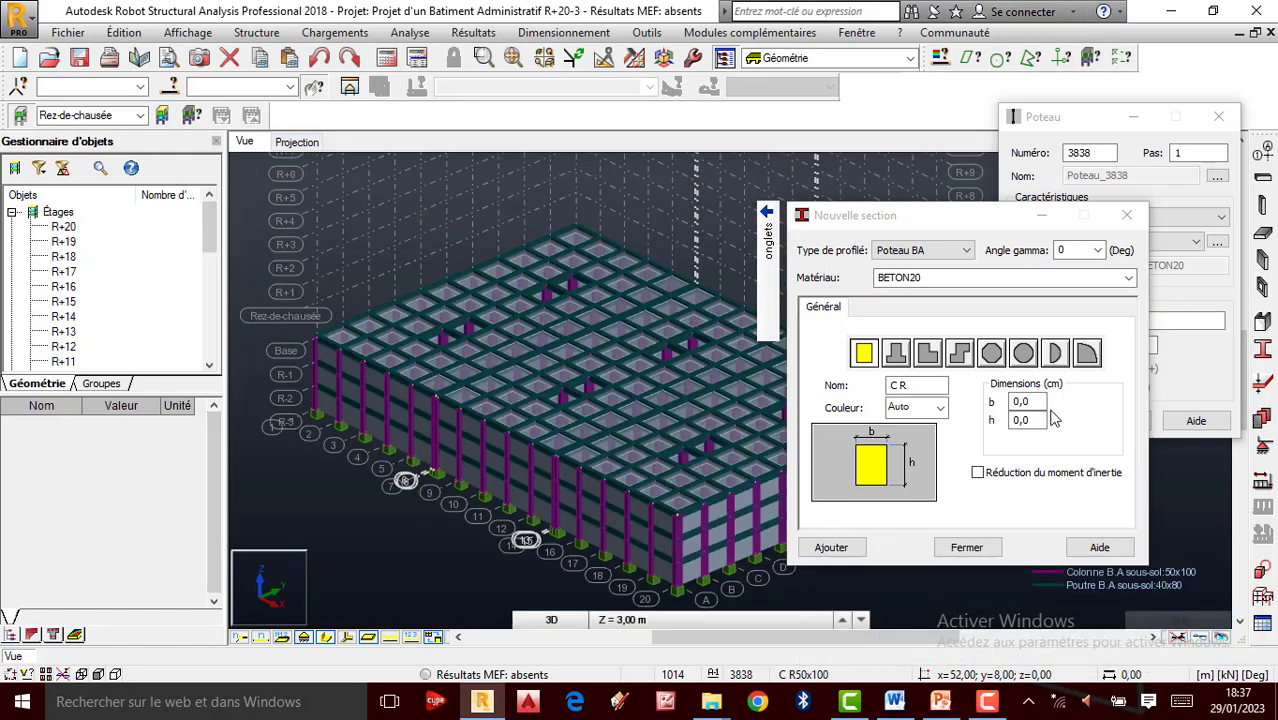
pyautogui.click(957, 399)
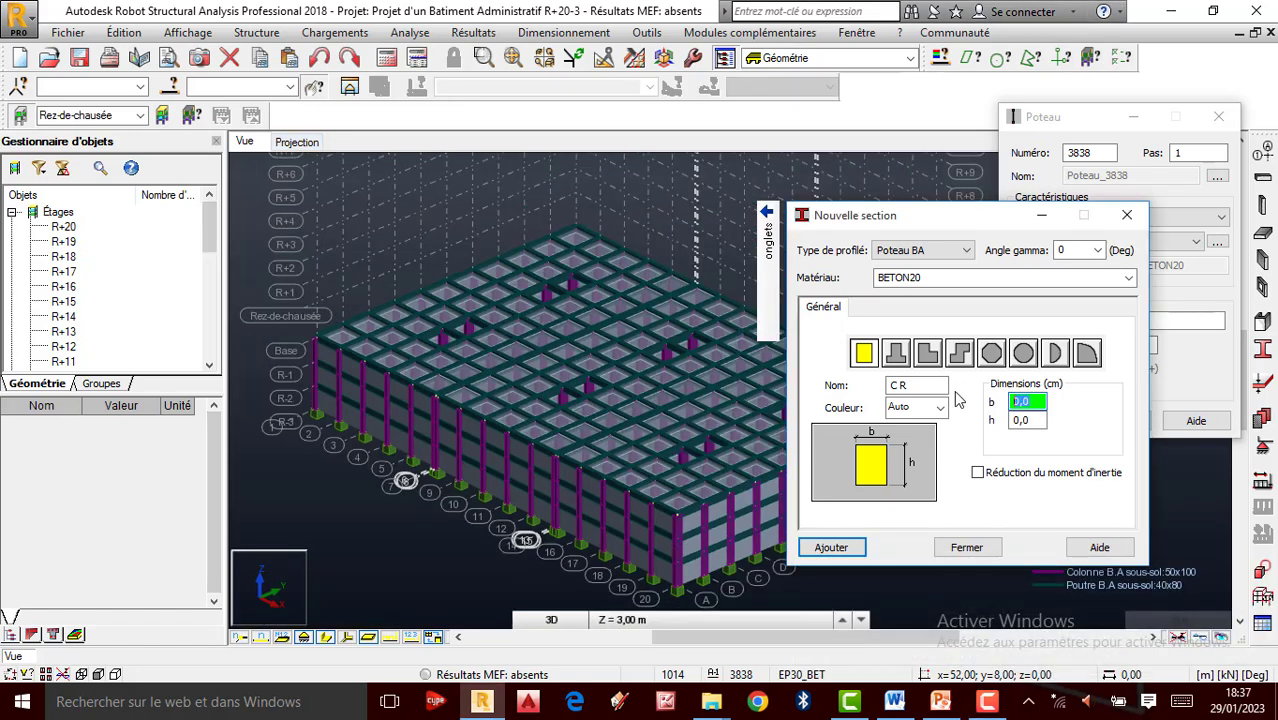
pyautogui.press('Tab')
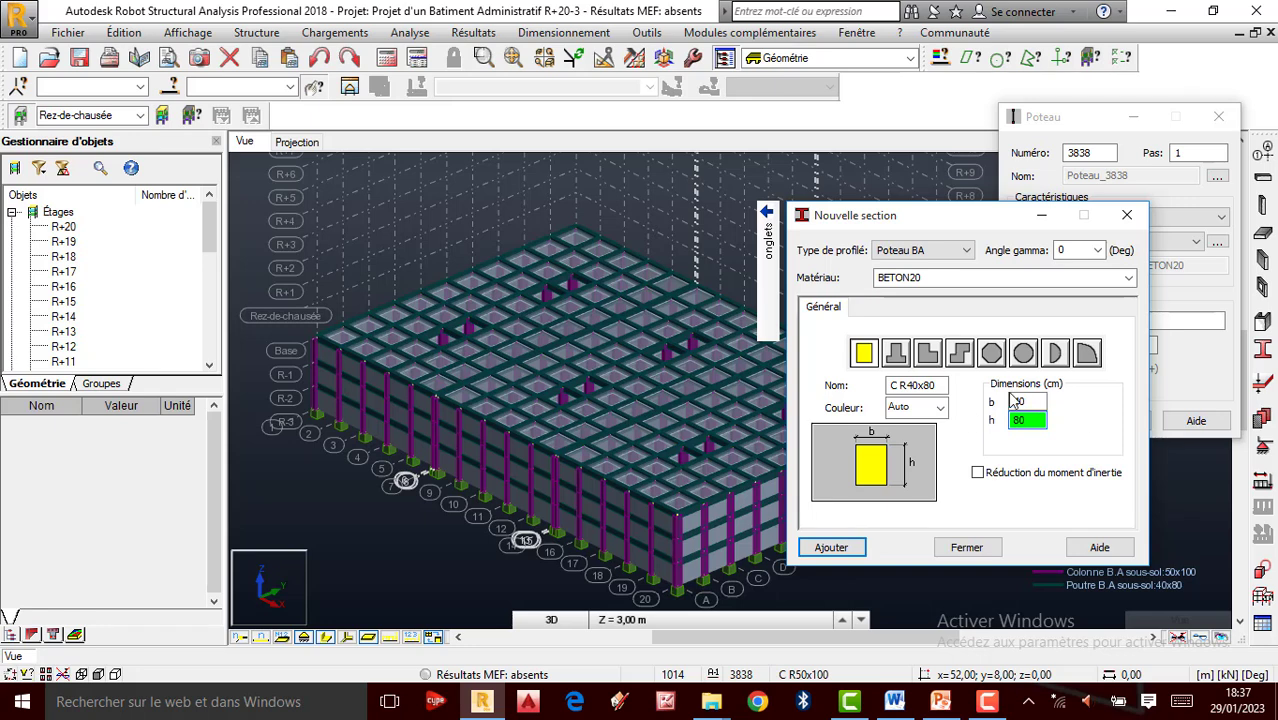
# Name the new section "Colonne étage:40x80".
pyautogui.moveTo(907, 385); pyautogui.dragTo(800, 395)
pyautogui.write('C')
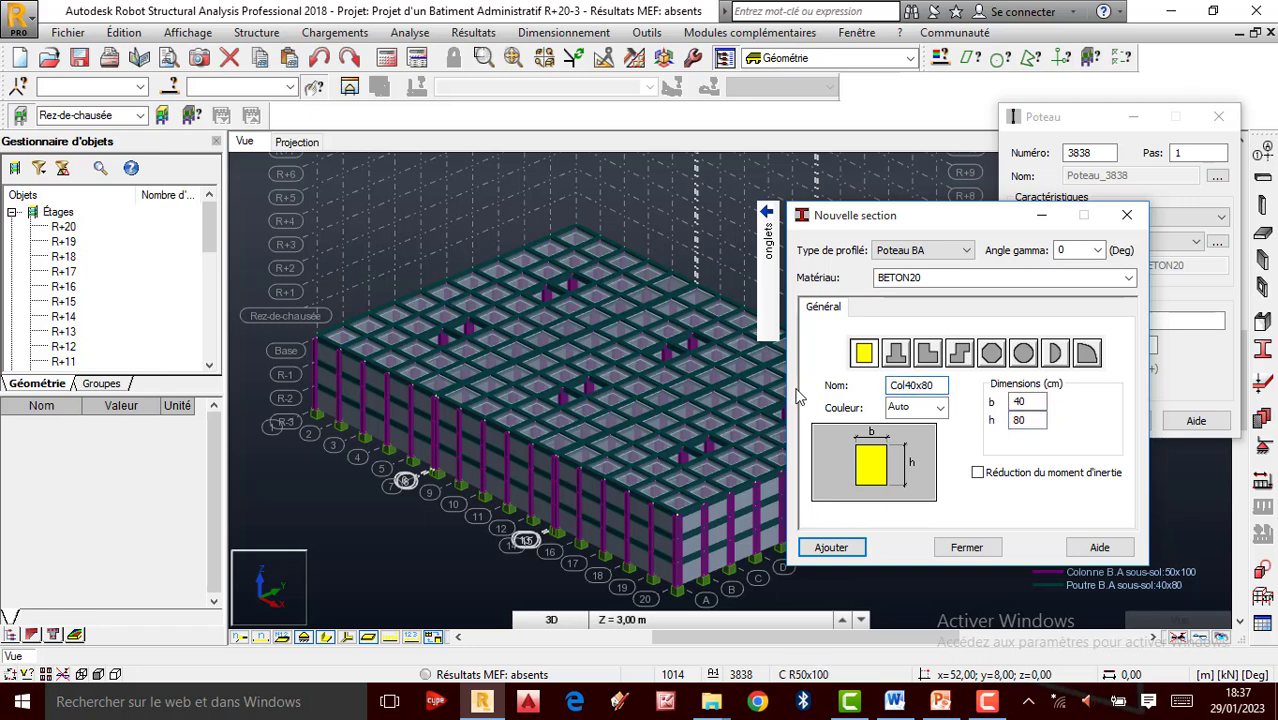
pyautogui.write('olonnz')
pyautogui.press('BackSpace')
pyautogui.press('BackSpace')
pyautogui.write('e étage:4')
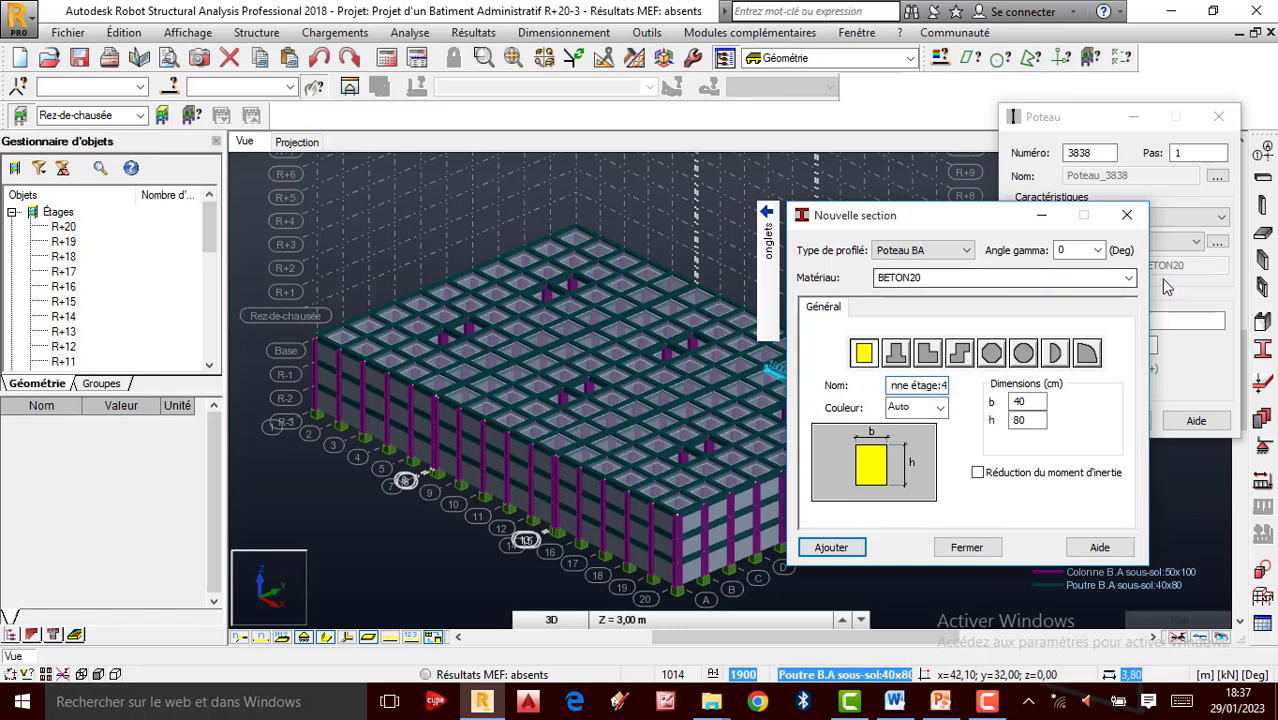
# Assign BETON25 as the section's material and light pink as its display colour.
pyautogui.click(965, 278)
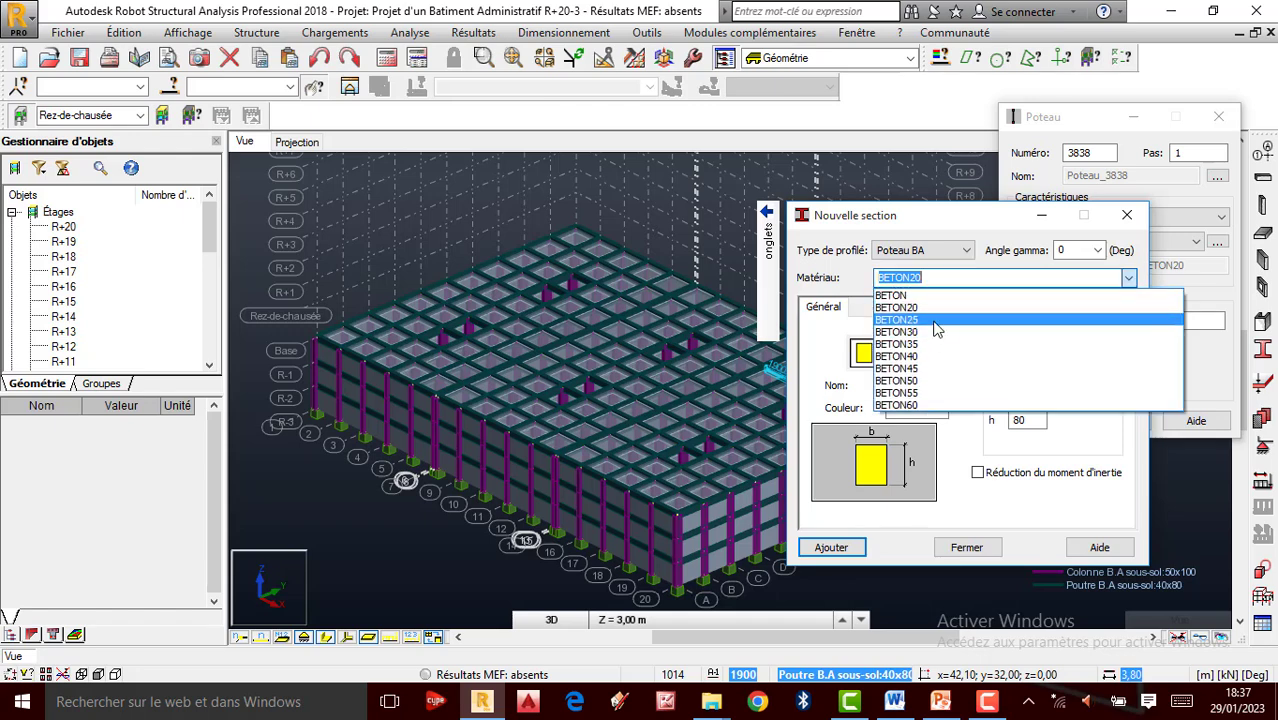
pyautogui.click(942, 331)
pyautogui.click(938, 410)
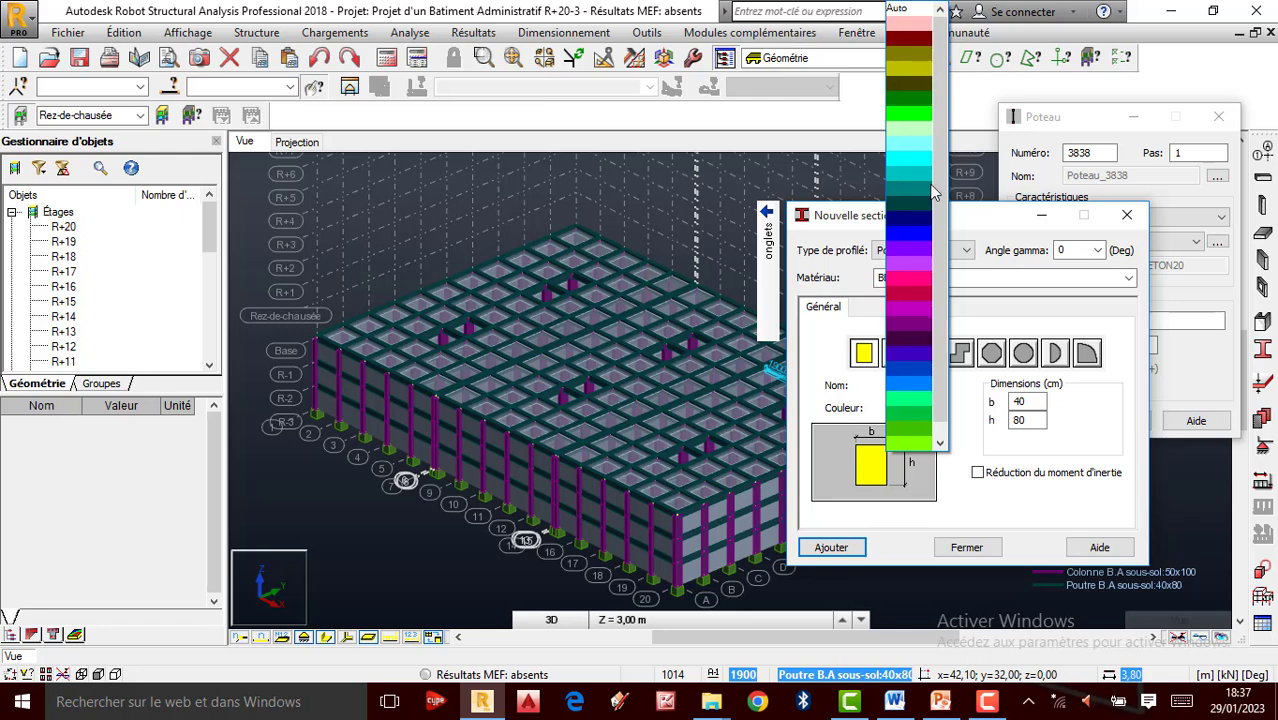
pyautogui.click(907, 26)
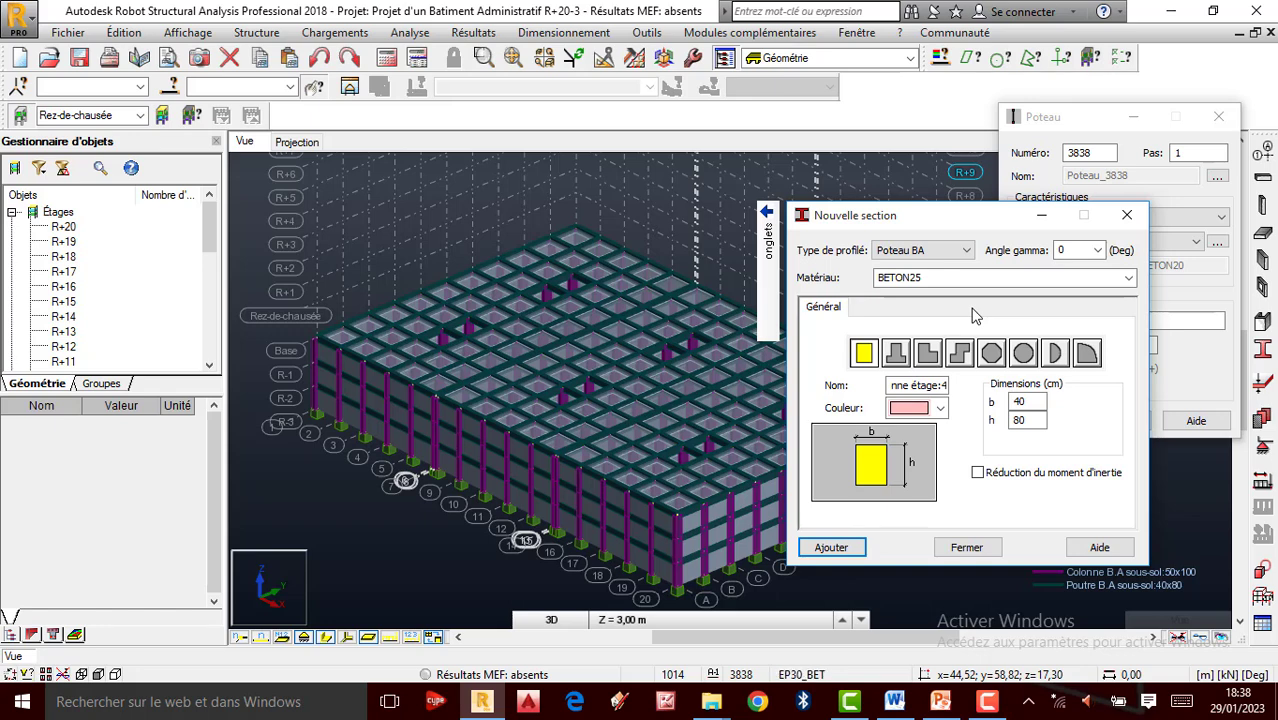
# Set the section's gamma angle to 90 degrees, add the section and finish the section definition.
pyautogui.click(1098, 252)
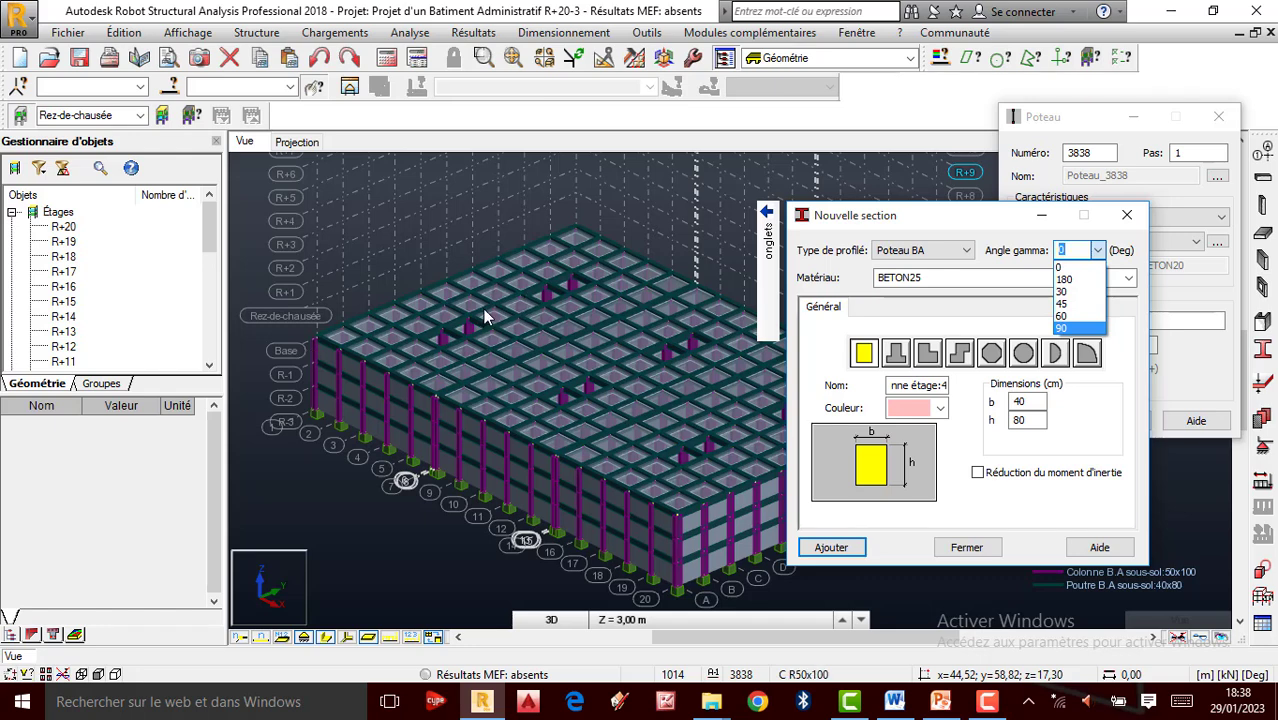
pyautogui.scroll(3, 483, 316)
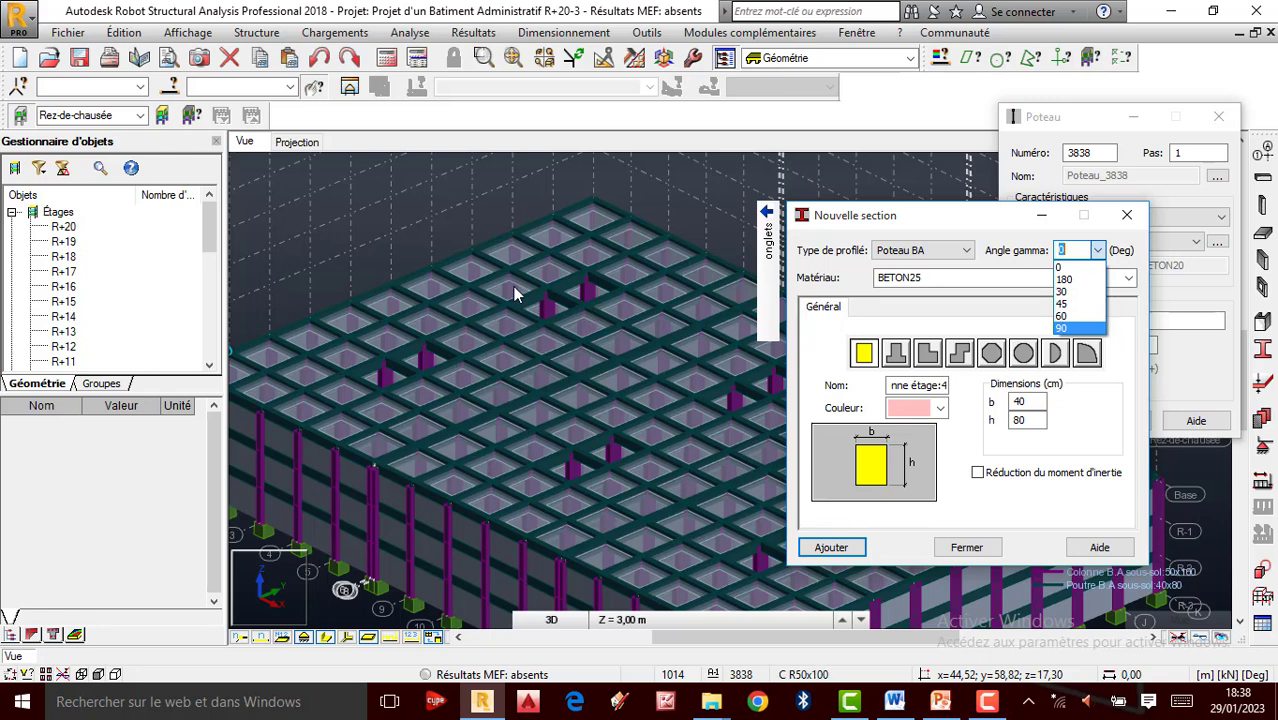
pyautogui.scroll(-2, 514, 293)
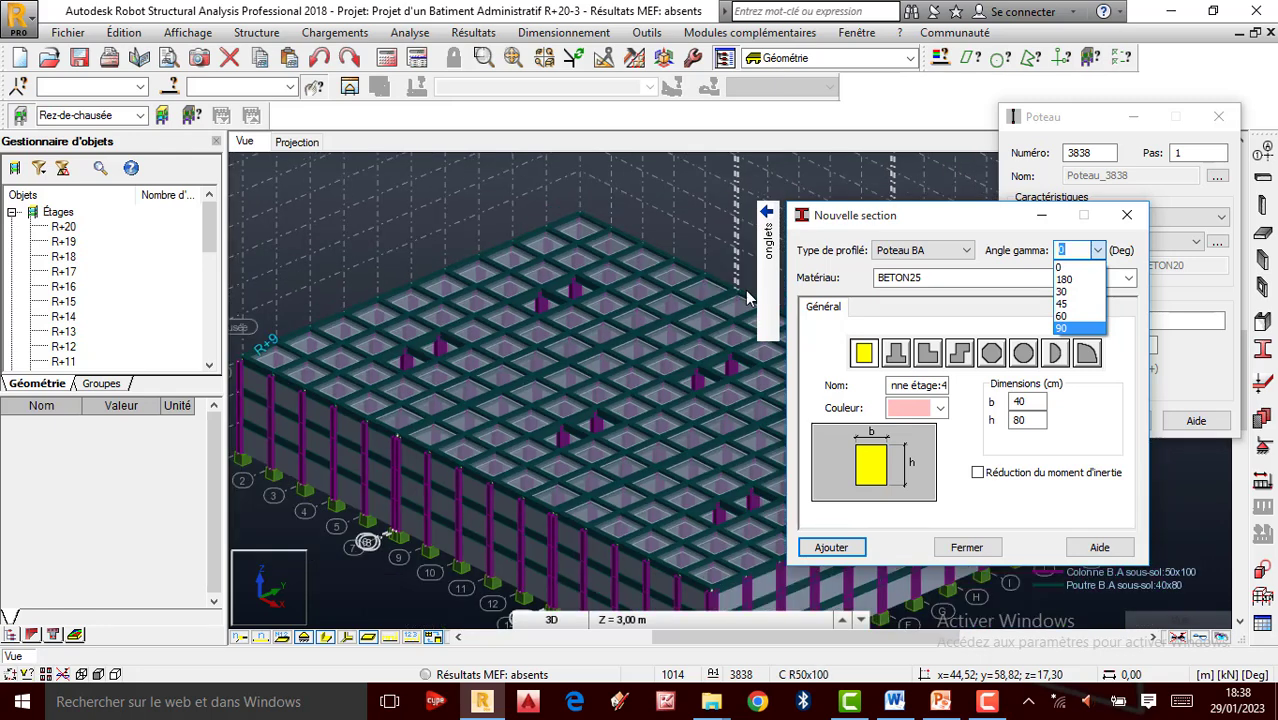
pyautogui.click(1066, 330)
pyautogui.click(834, 549)
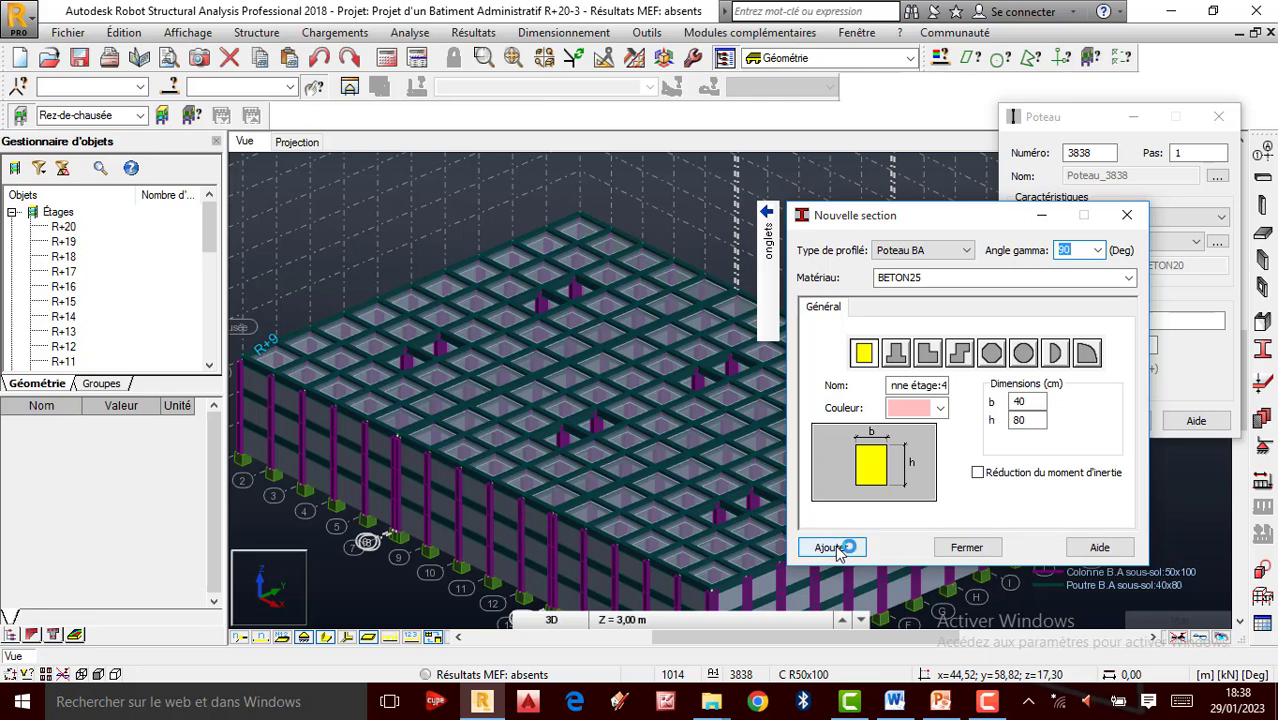
pyautogui.click(975, 548)
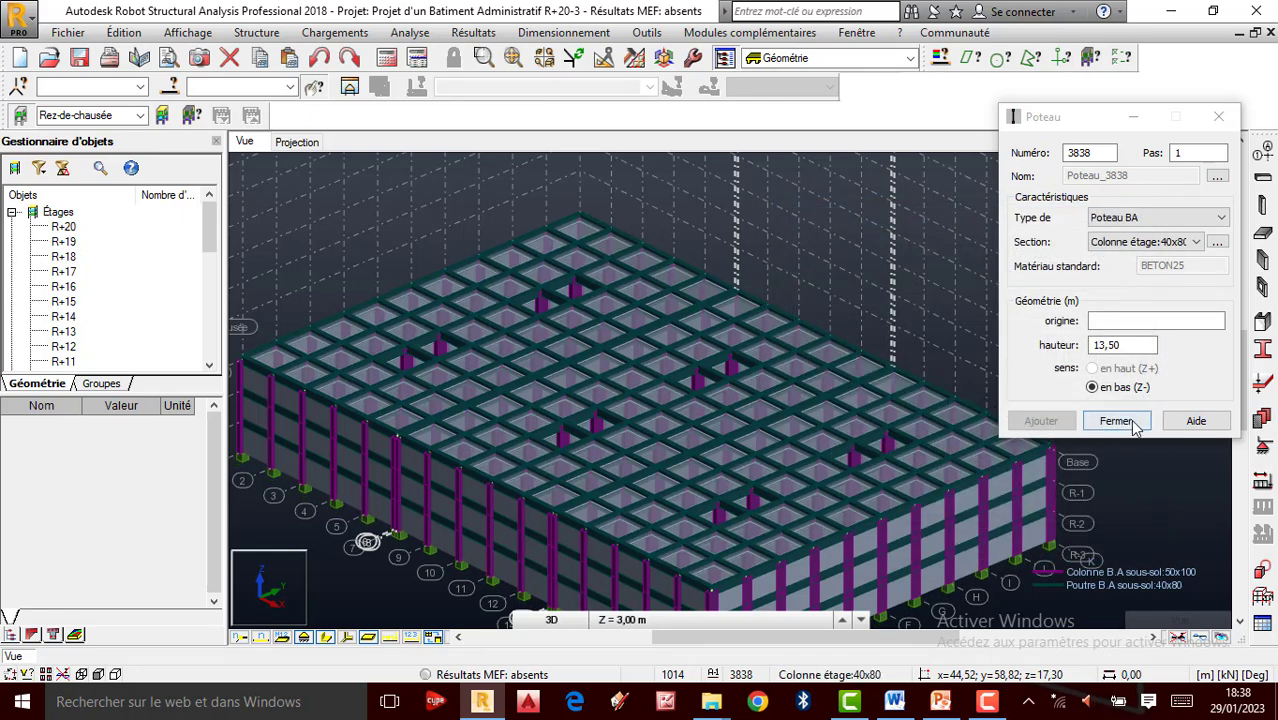
# Measure the storey height above the Base level at the building's corner on axis 1, without adding a dimension.
pyautogui.scroll(-5, 941, 420)
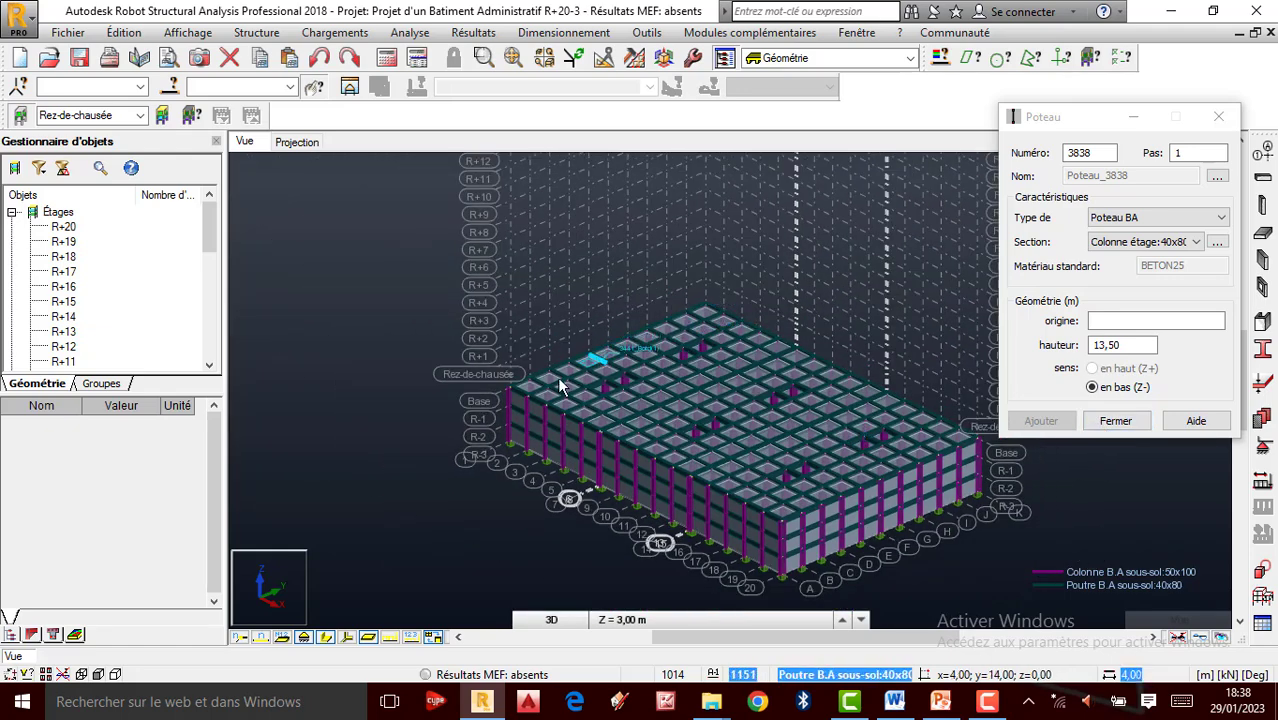
pyautogui.scroll(2, 543, 395)
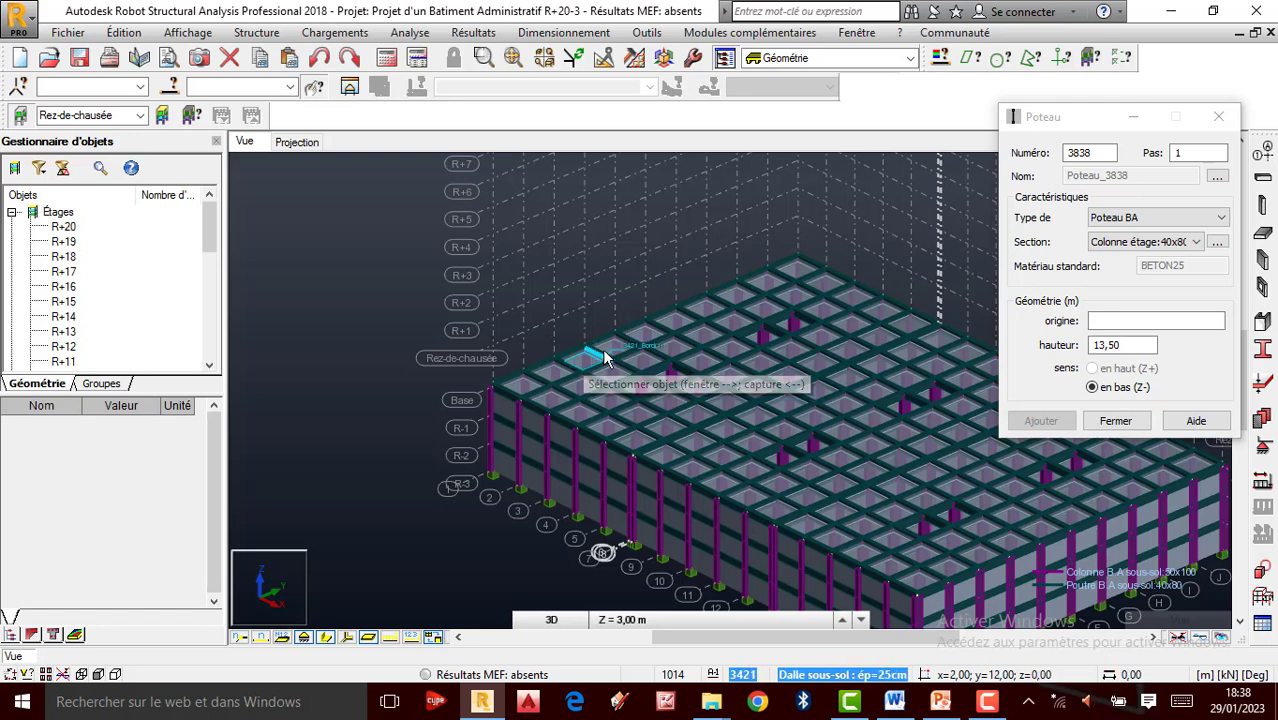
pyautogui.scroll(1, 605, 358)
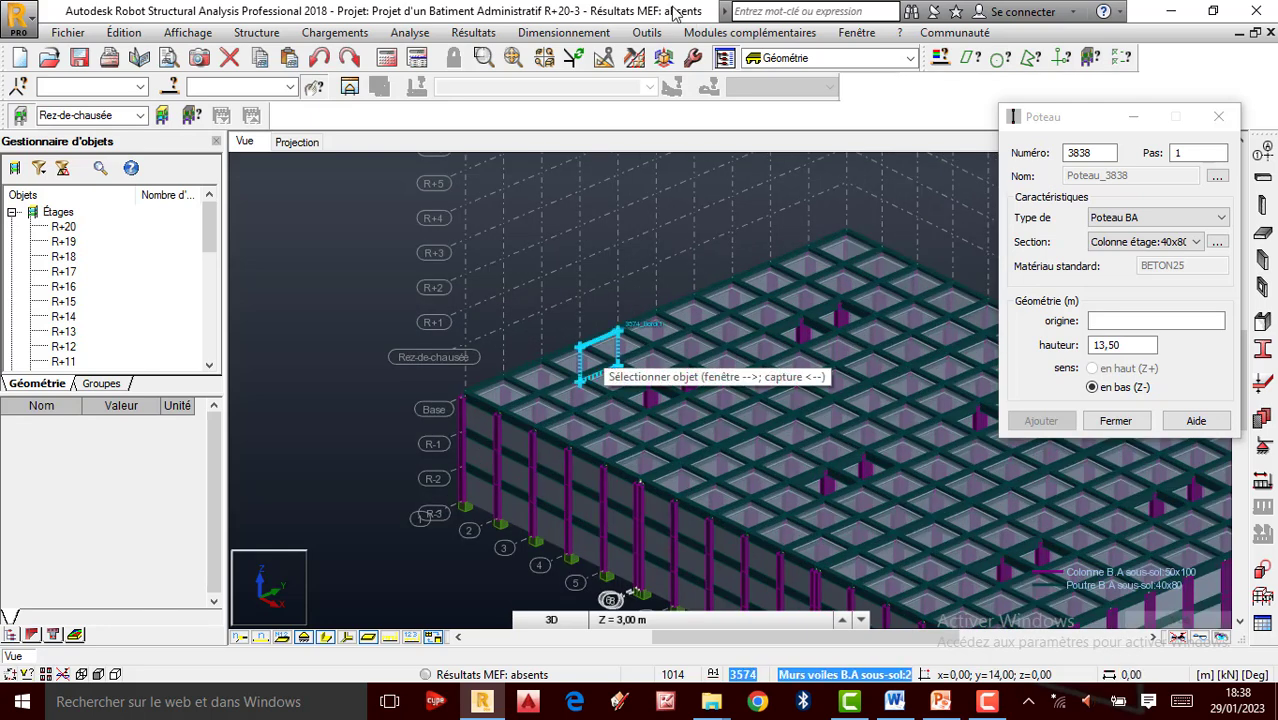
pyautogui.click(646, 32)
pyautogui.click(686, 58)
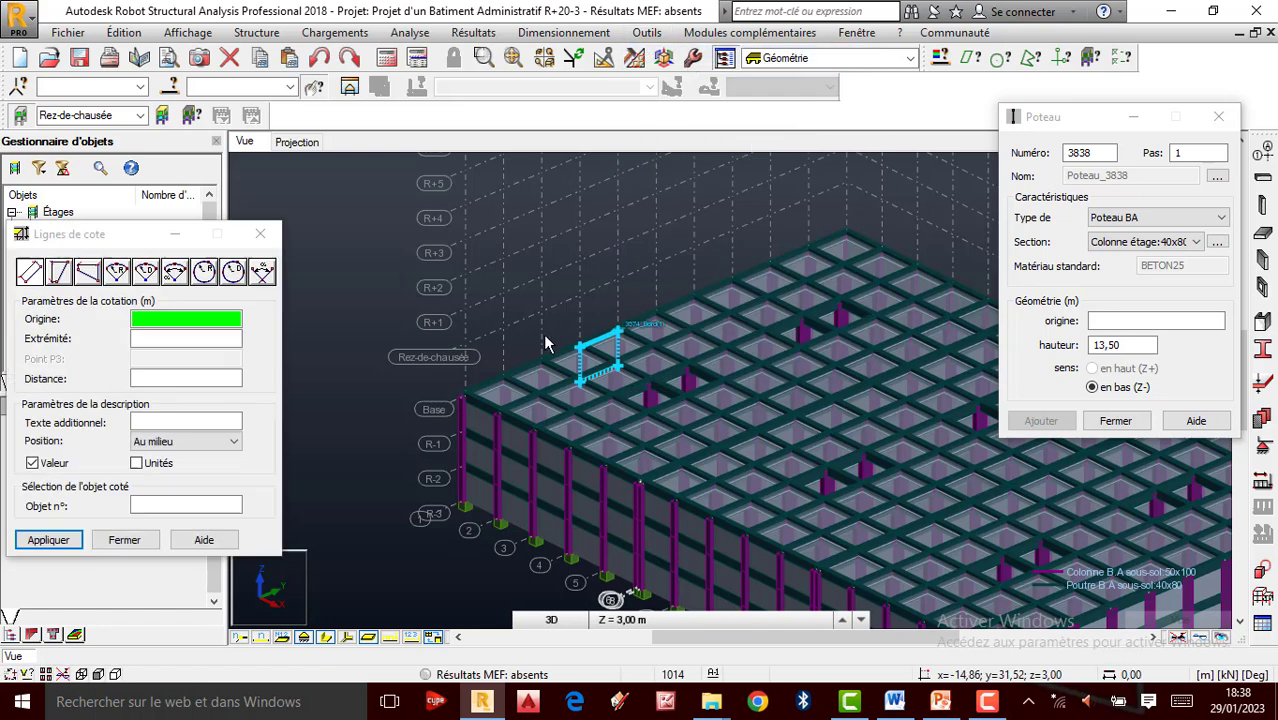
pyautogui.click(461, 396)
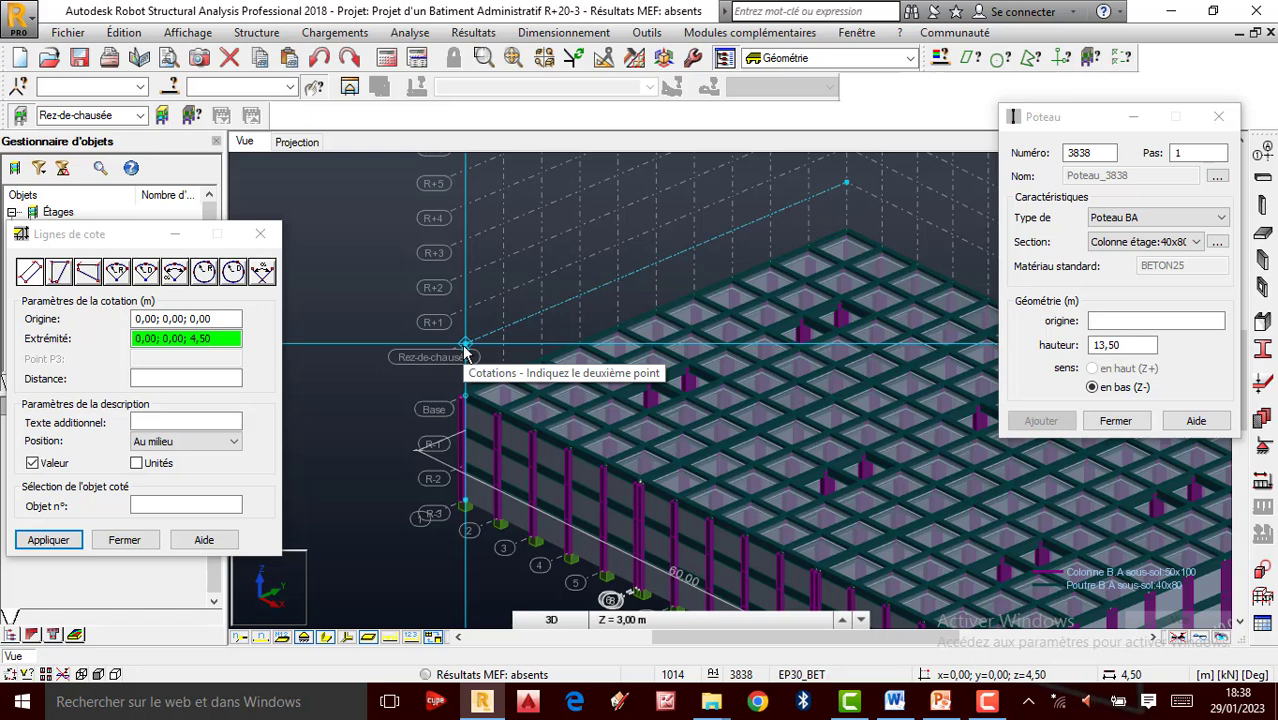
pyautogui.click(260, 233)
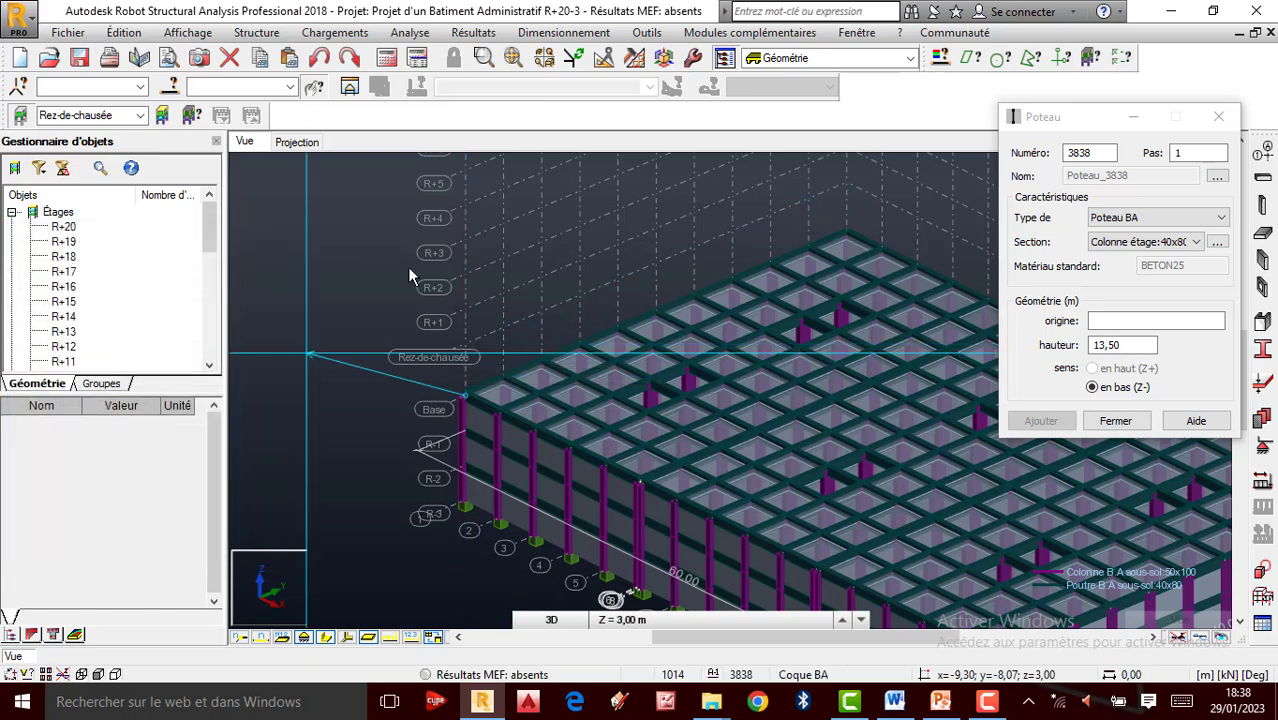
# Set the column height to 4,50 m and place a column downwards from 0,00; 4,00; 4,50.
pyautogui.click(1100, 118)
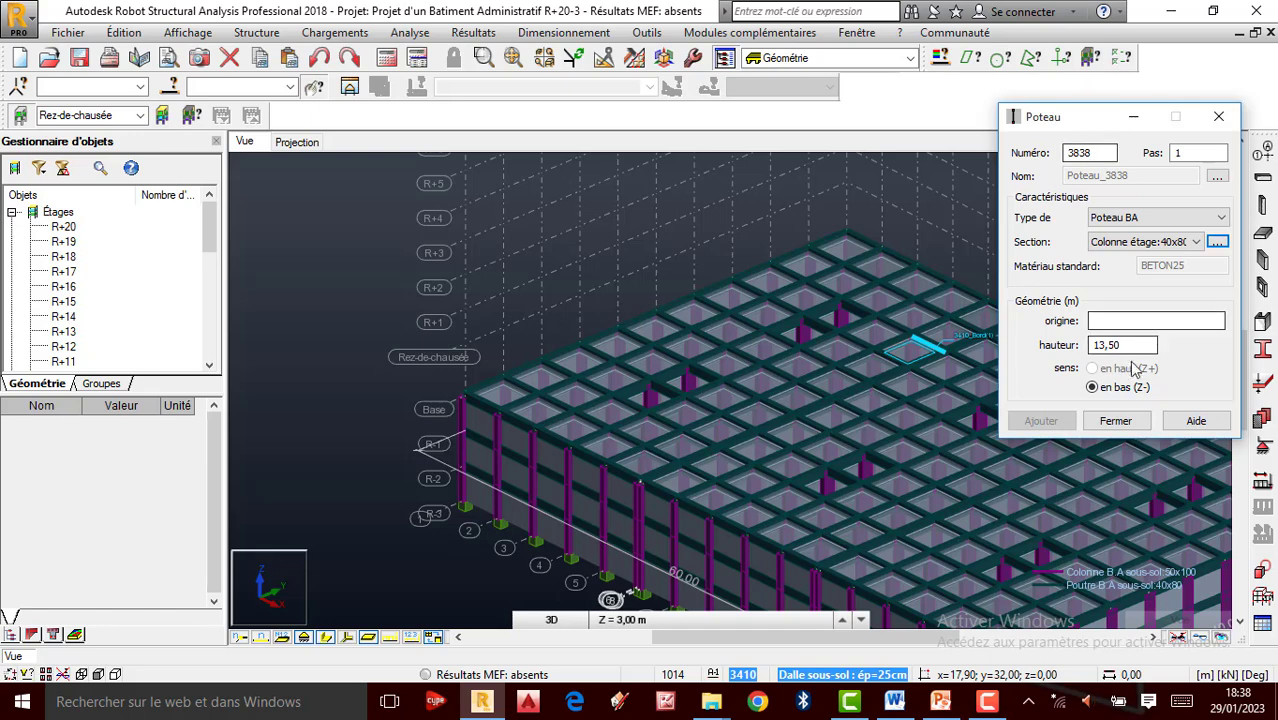
pyautogui.doubleClick(1130, 345)
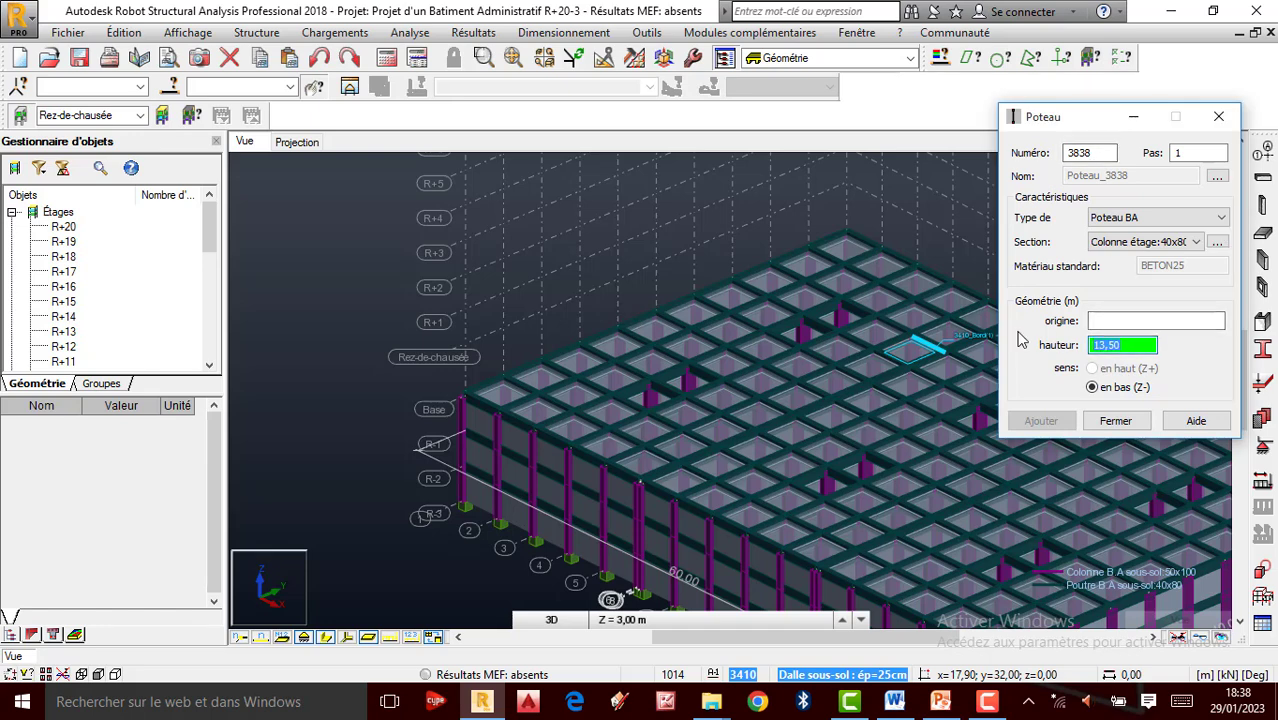
pyautogui.write('4,50')
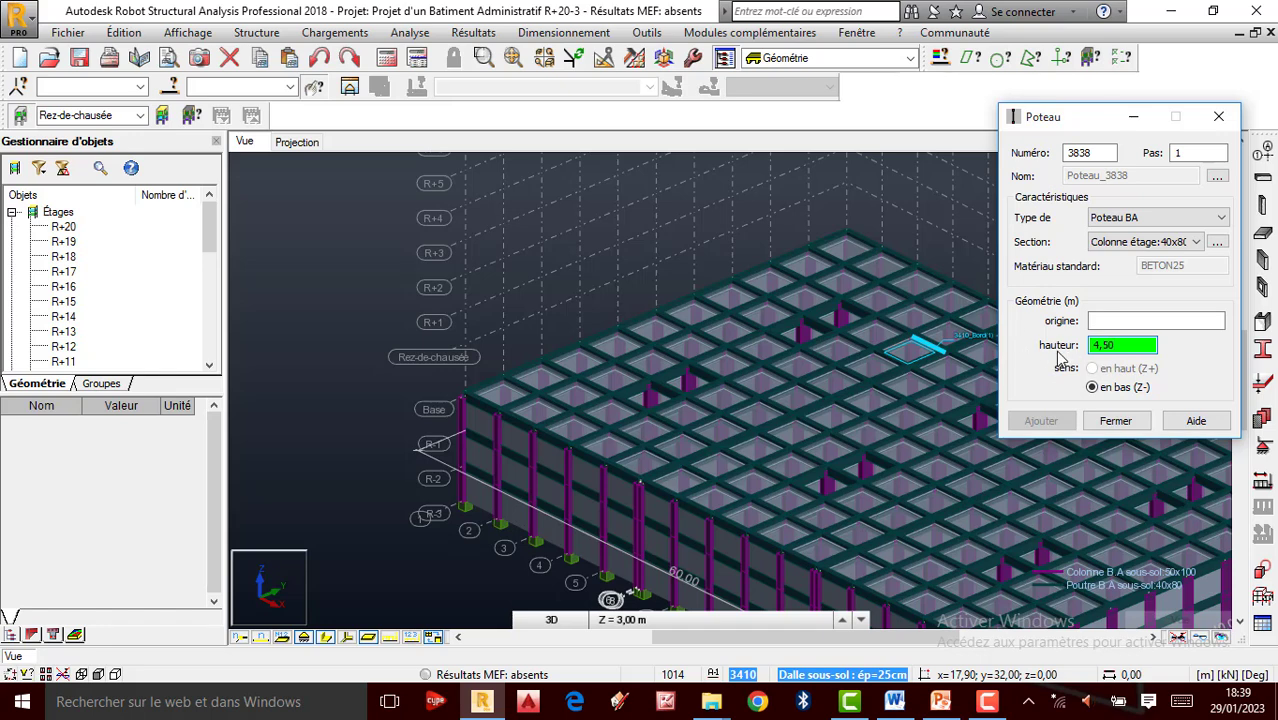
pyautogui.click(1106, 321)
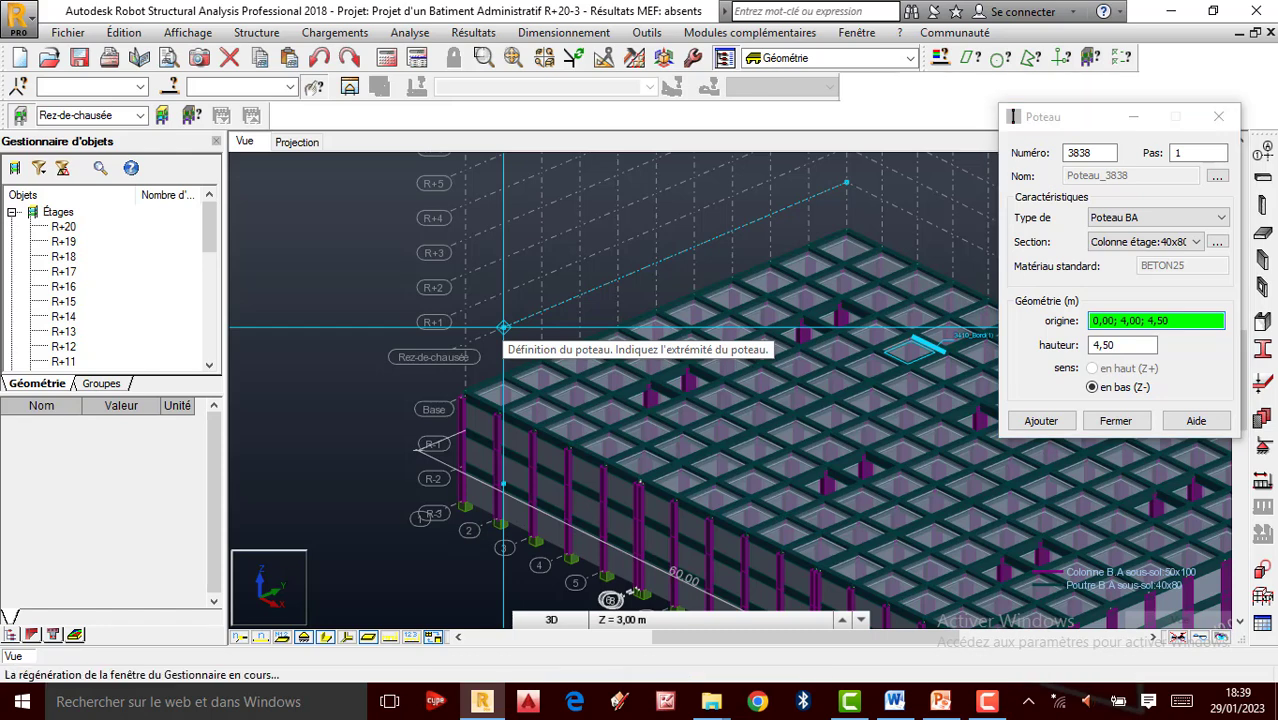
pyautogui.click(503, 327)
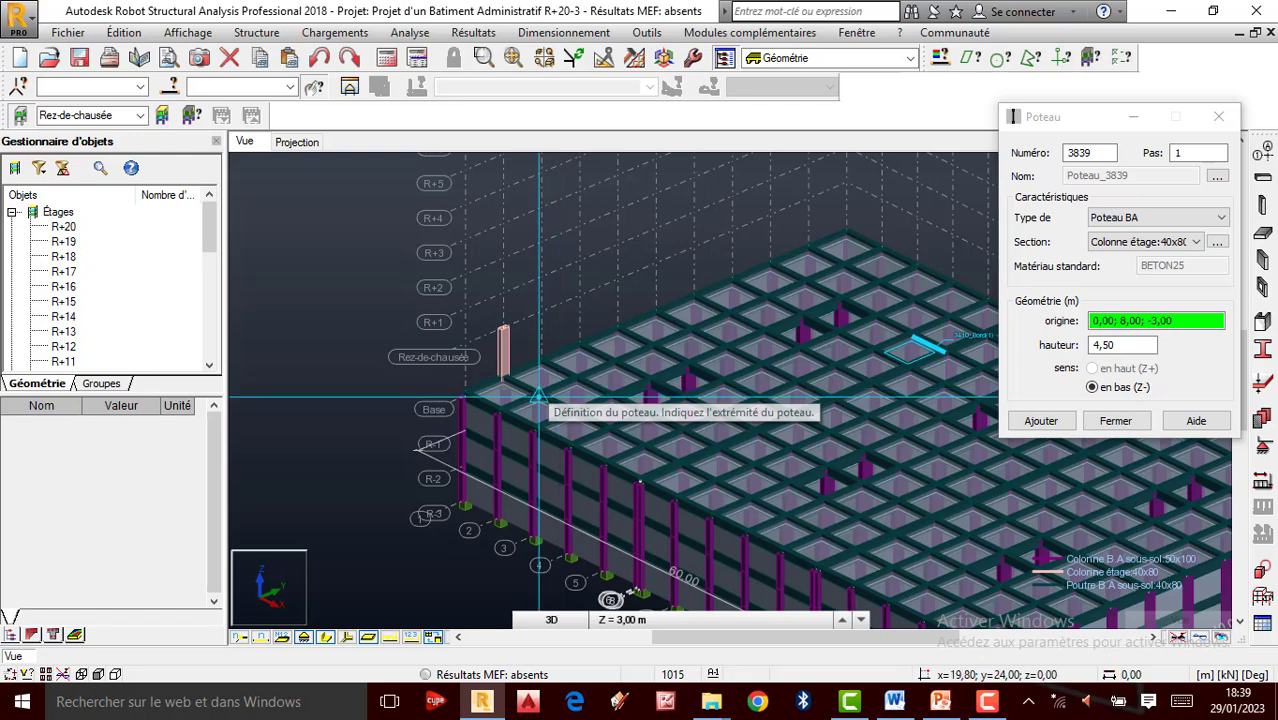
# Set the column height to 3 m and add a column downwards from 2,00; 16,00; 0,00.
pyautogui.click(1124, 346)
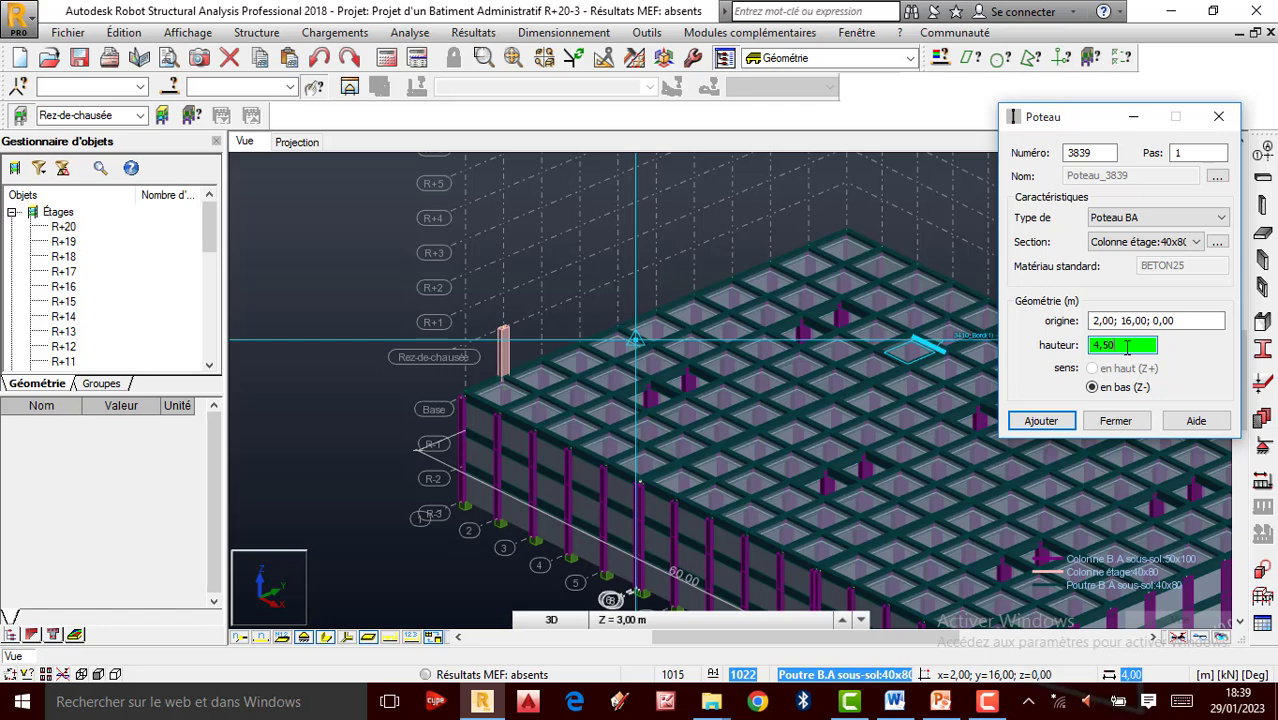
pyautogui.moveTo(1119, 346); pyautogui.dragTo(1076, 345)
pyautogui.write('3')
pyautogui.press('Return')
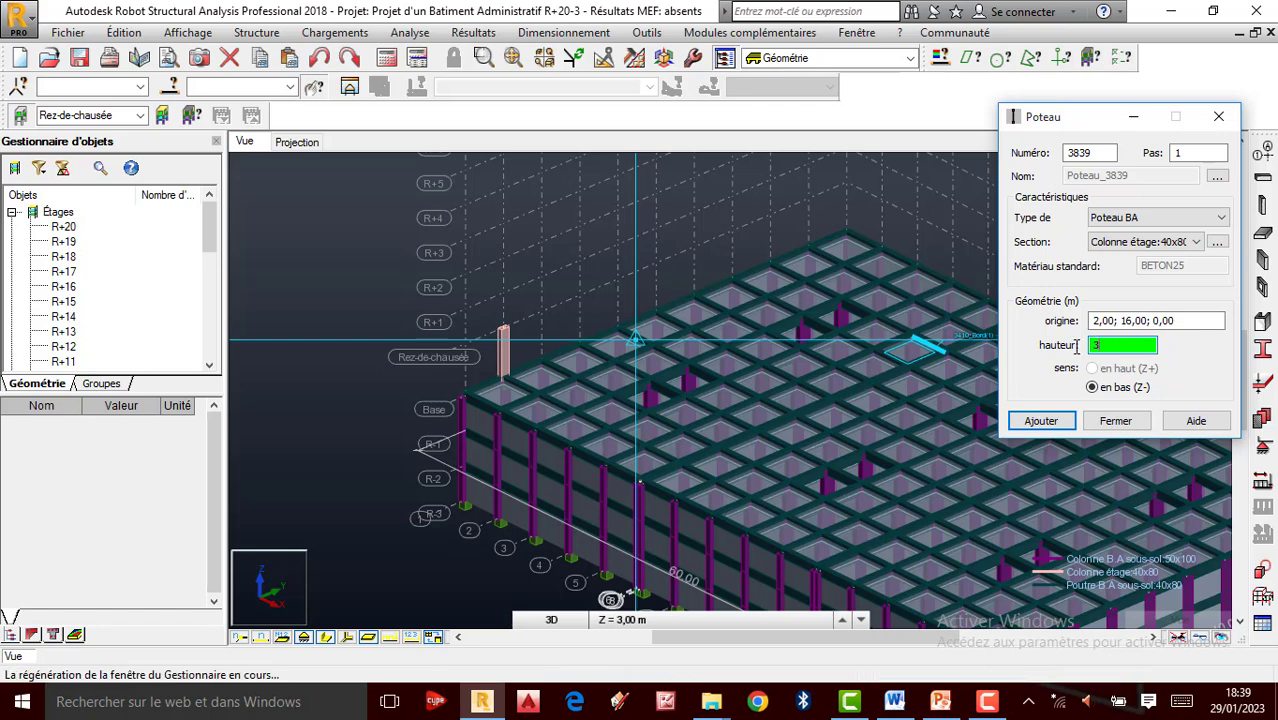
# Try to place a 3 m column from 0,00; 4,00; 4,50 and close the column definition.
pyautogui.click(1164, 320)
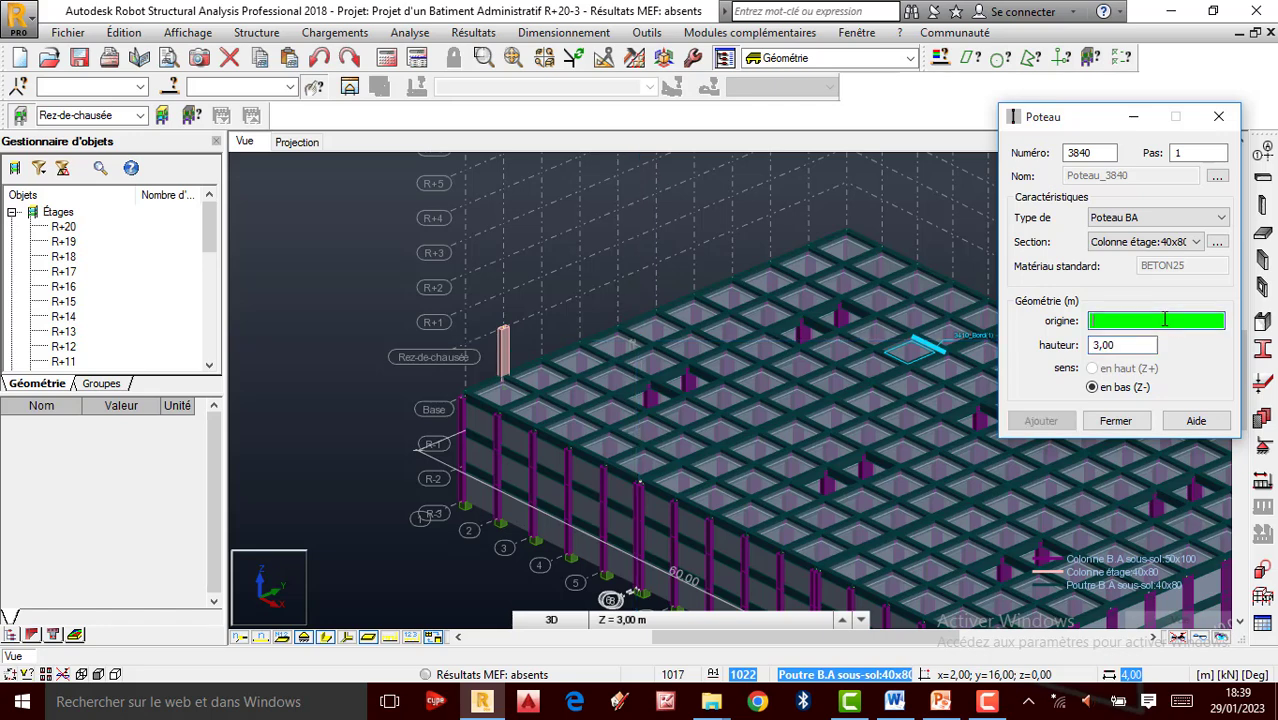
pyautogui.click(503, 328)
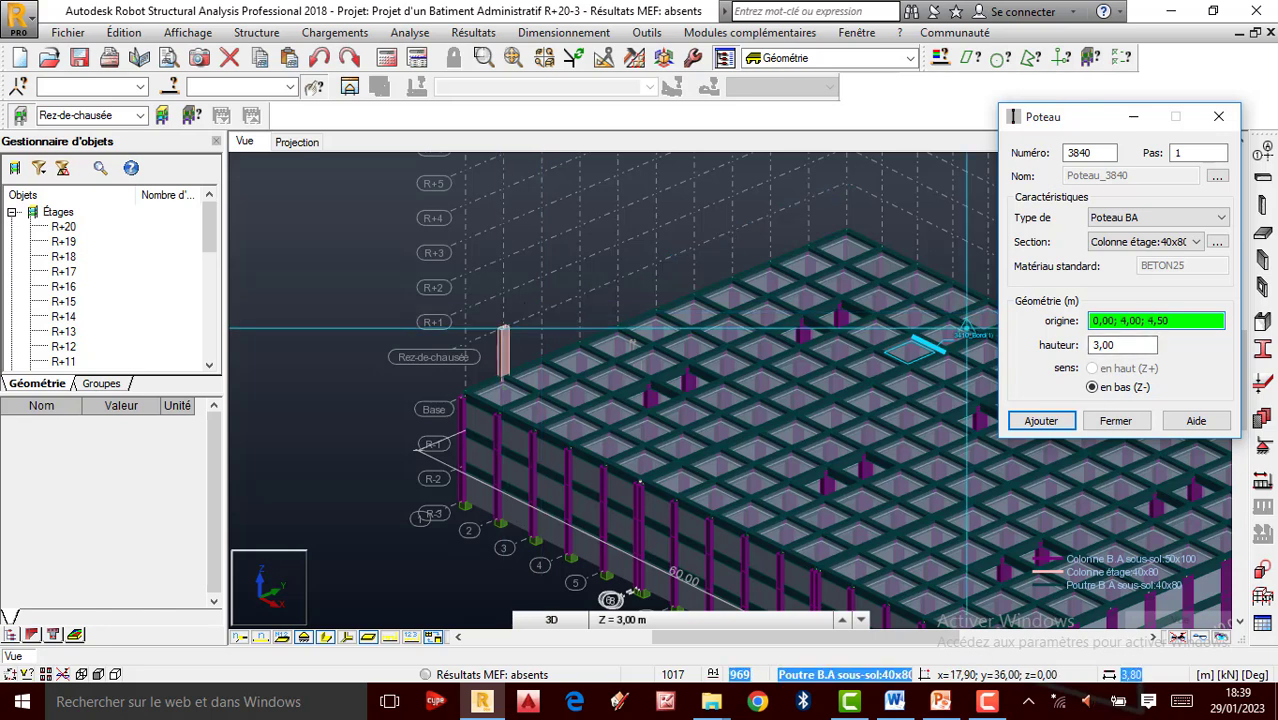
pyautogui.scroll(1, 502, 332)
pyautogui.scroll(1, 663, 354)
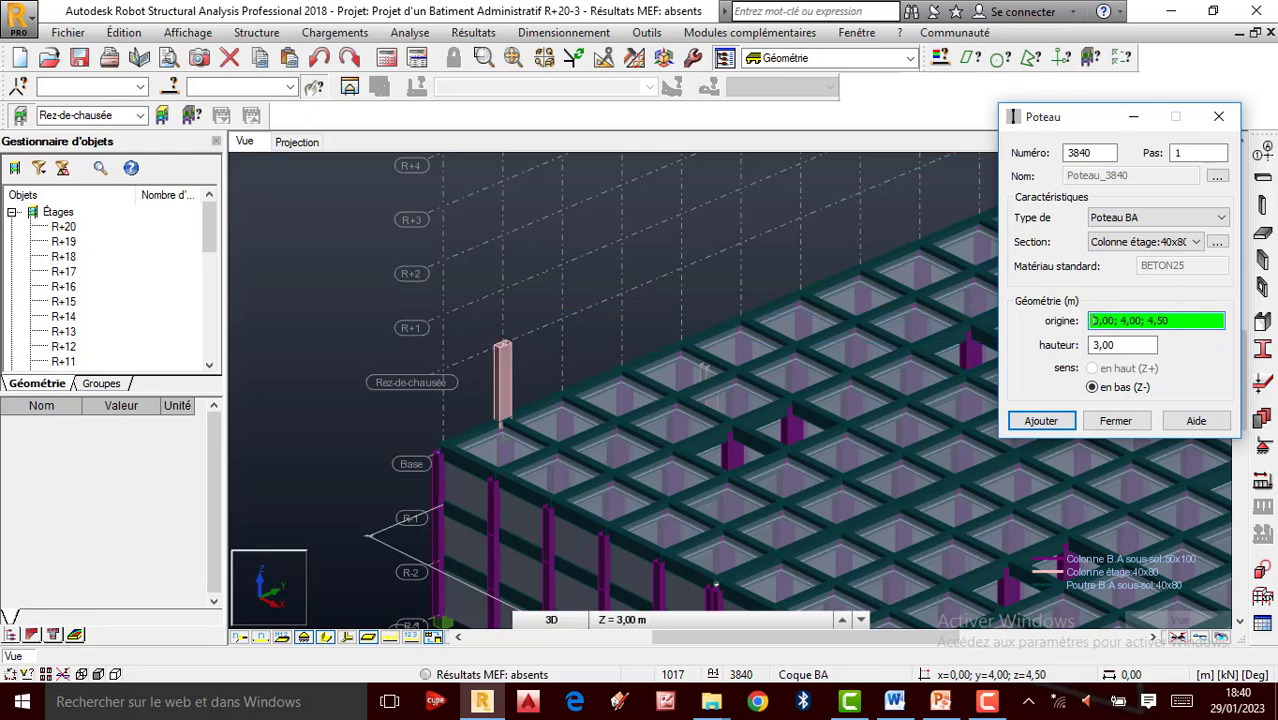
pyautogui.click(1219, 116)
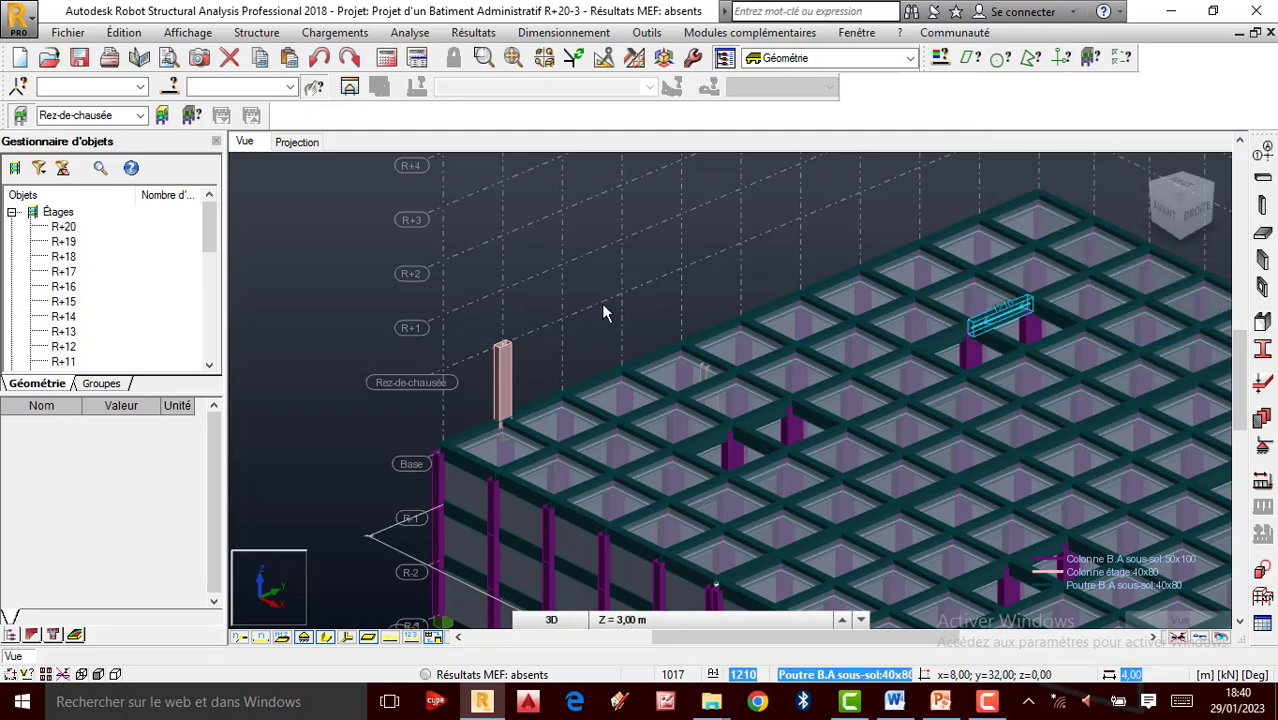
# Copy the ground-floor 40x80 column at 0,00; 4,00 with a translation of 4;0;0 m and 4 repetitions.
pyautogui.scroll(-2, 509, 355)
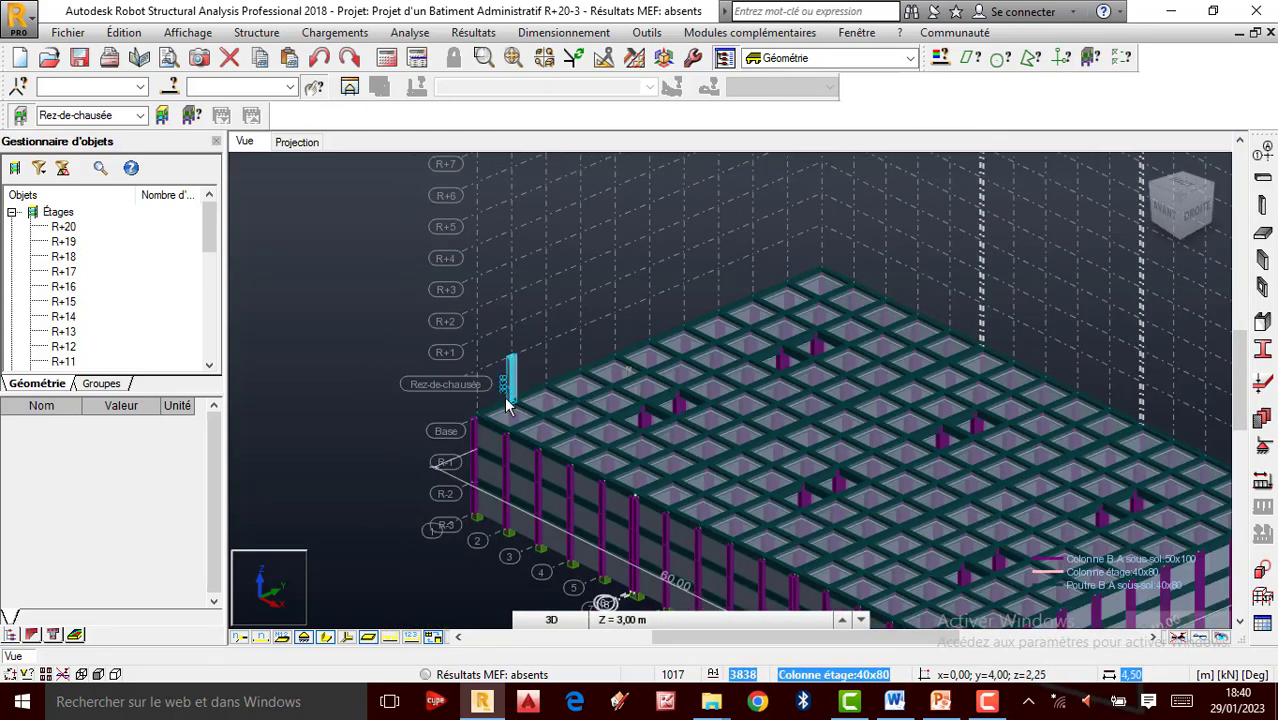
pyautogui.scroll(2, 504, 396)
pyautogui.click(513, 375)
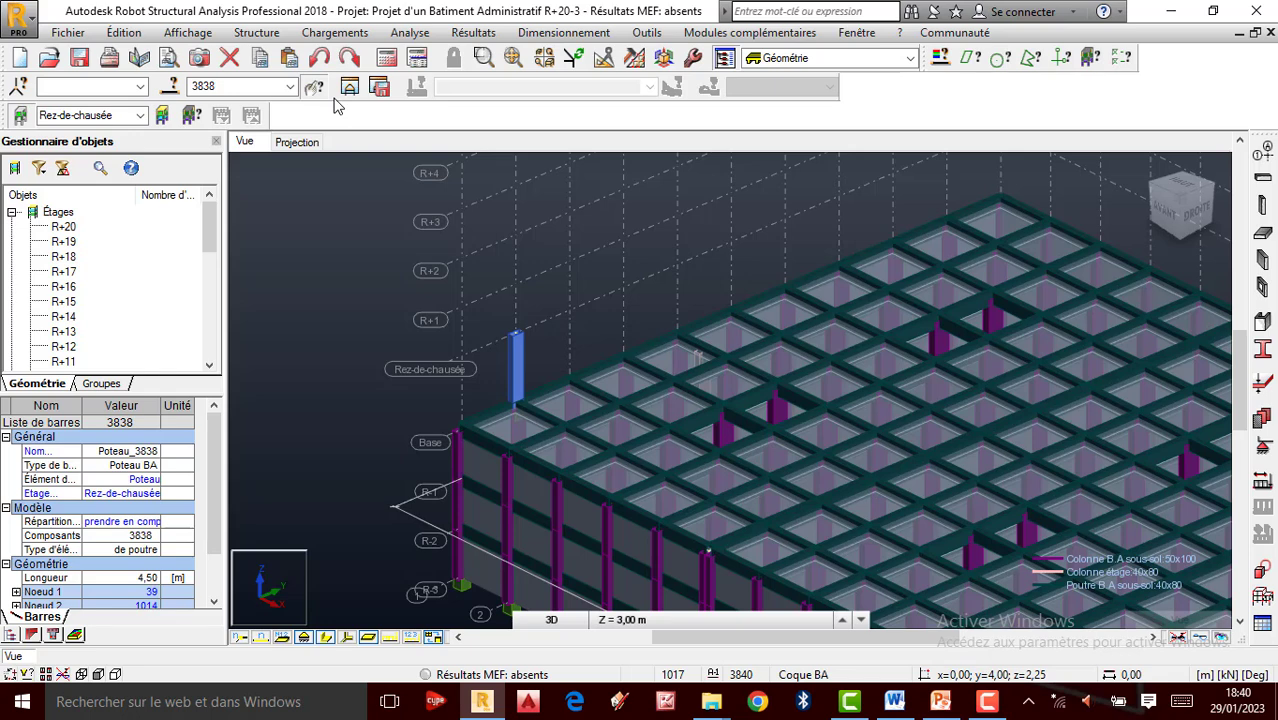
pyautogui.click(604, 57)
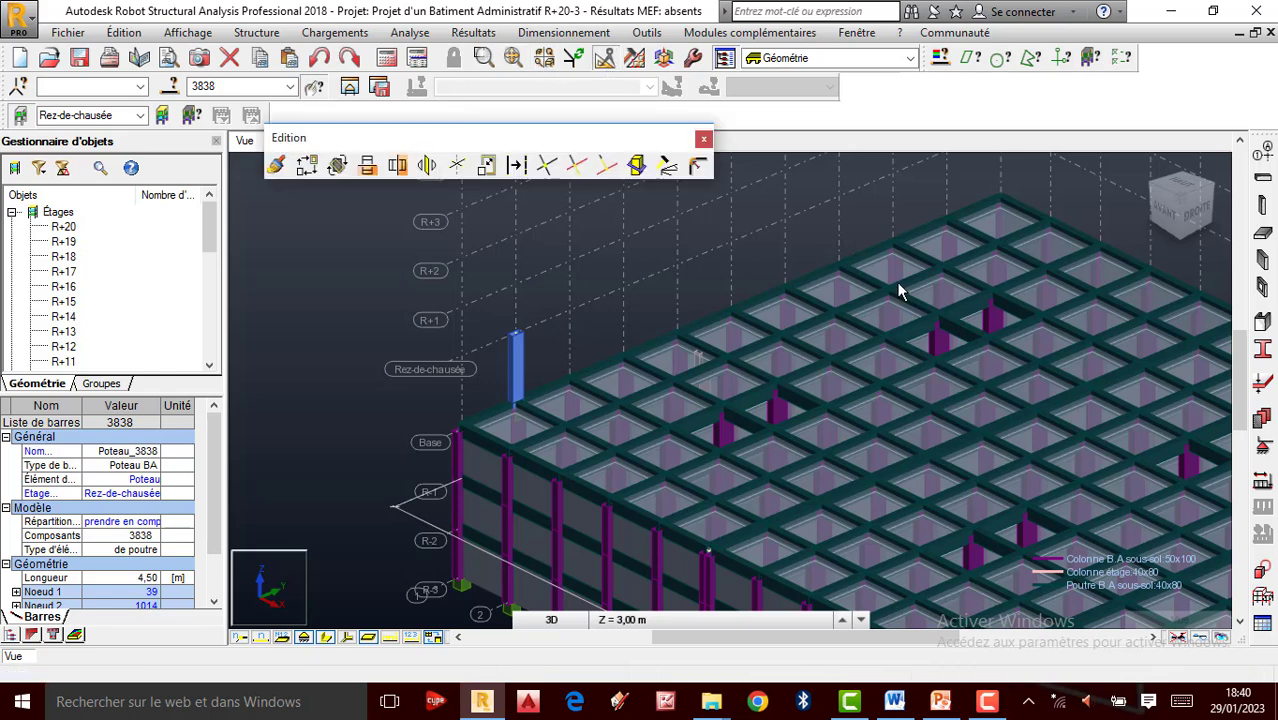
pyautogui.click(306, 166)
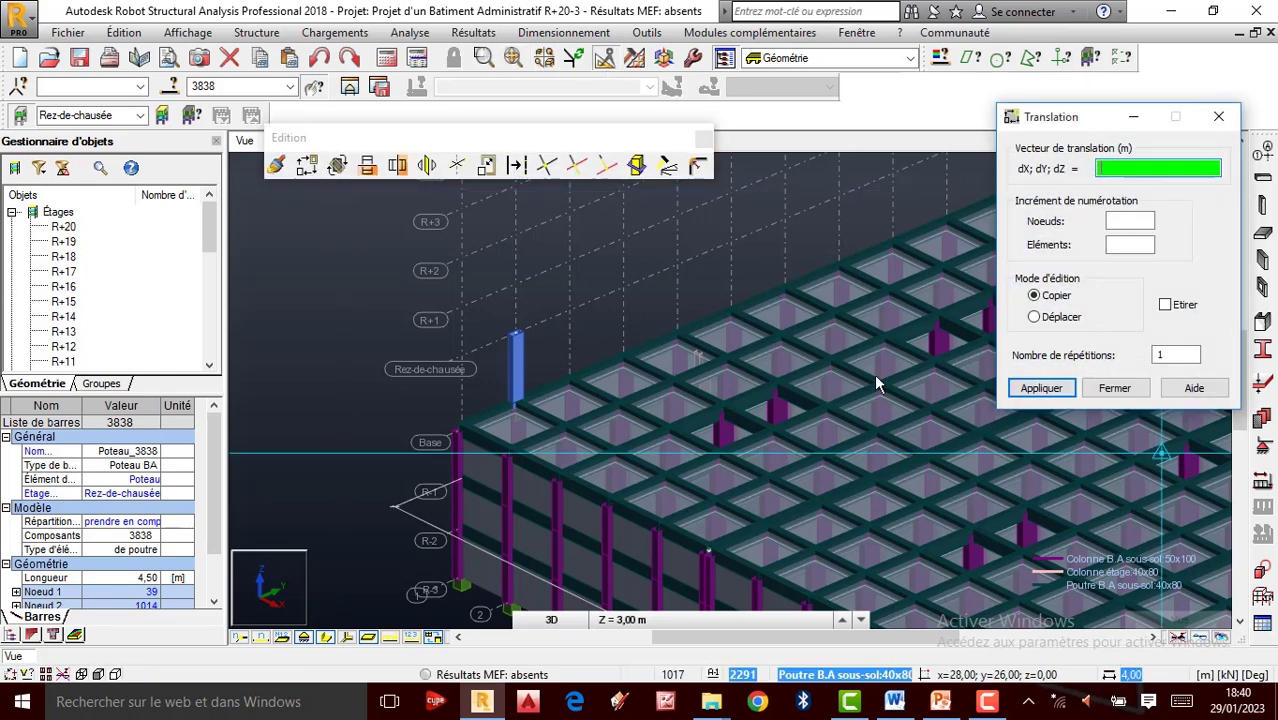
pyautogui.scroll(-1, 537, 305)
pyautogui.scroll(-1, 537, 305)
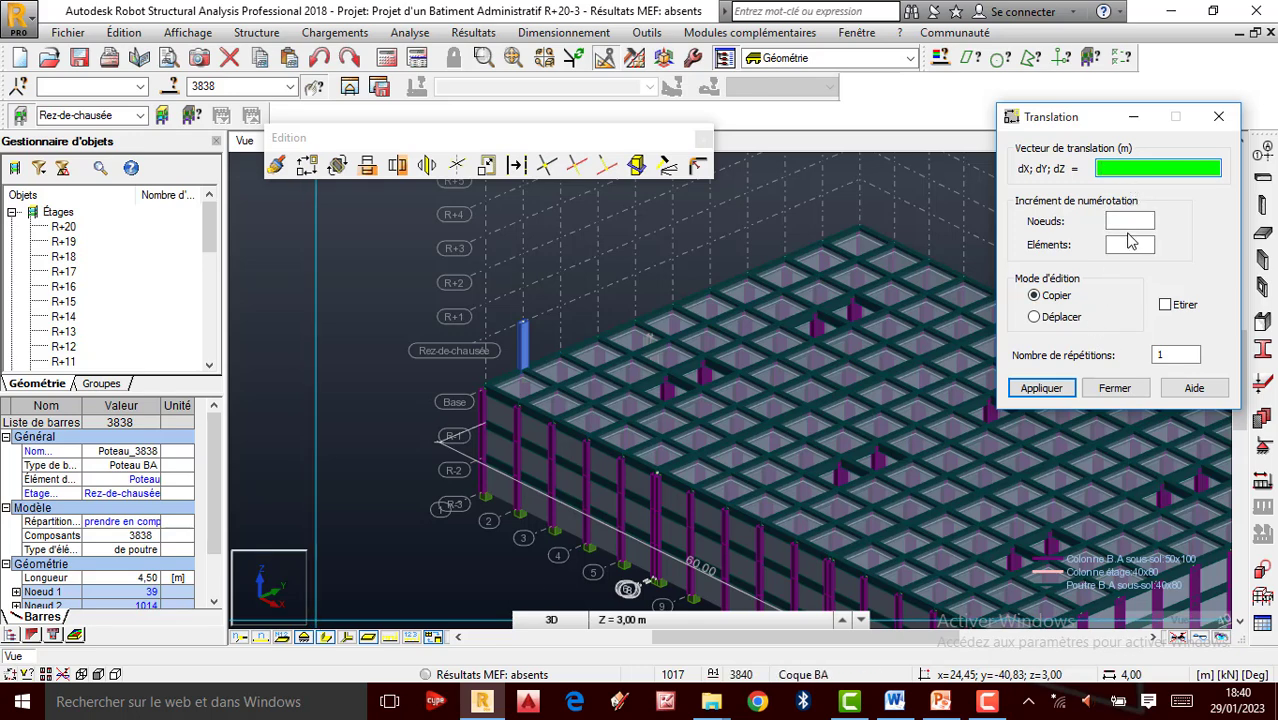
pyautogui.write('4')
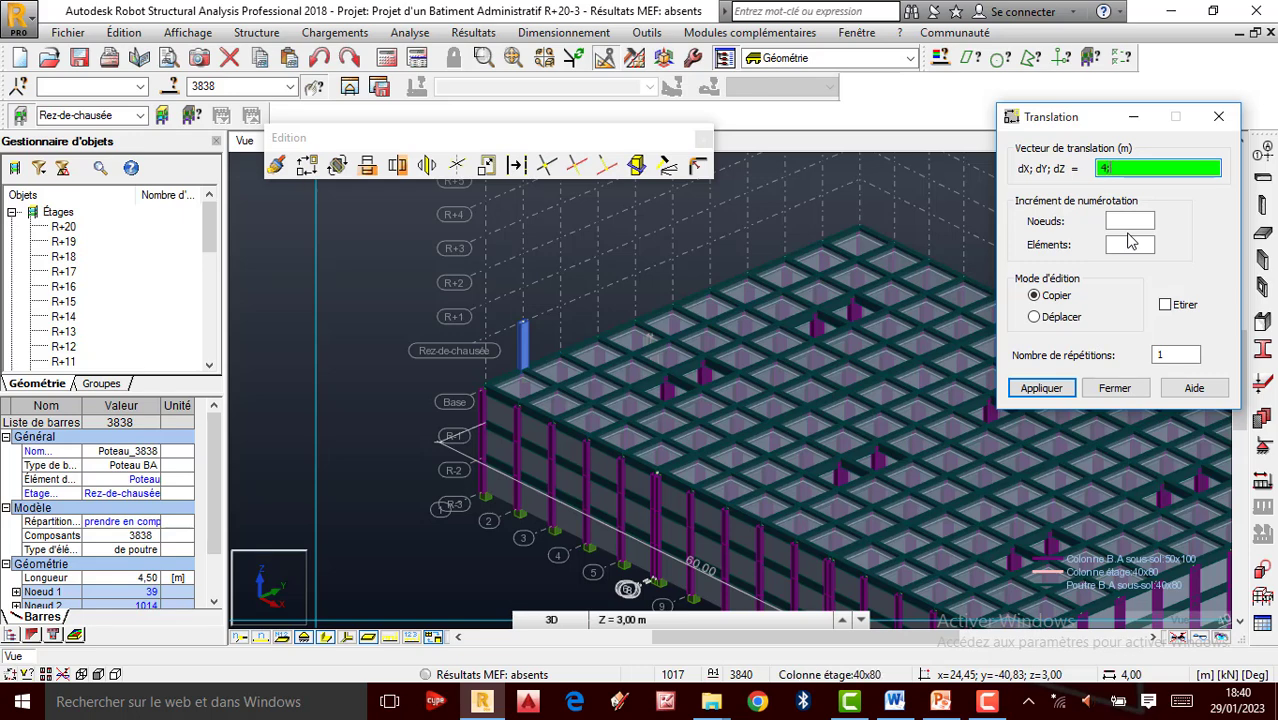
pyautogui.write(';0;0')
pyautogui.click(1172, 357)
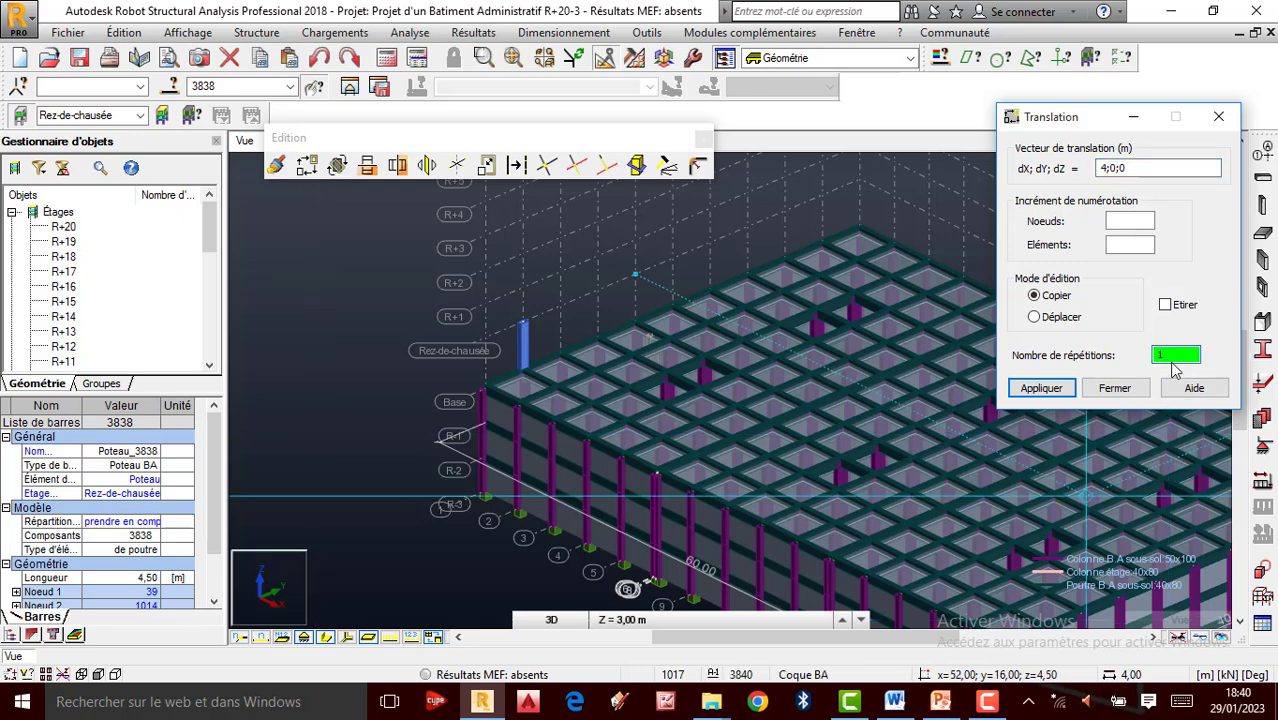
pyautogui.click(1040, 392)
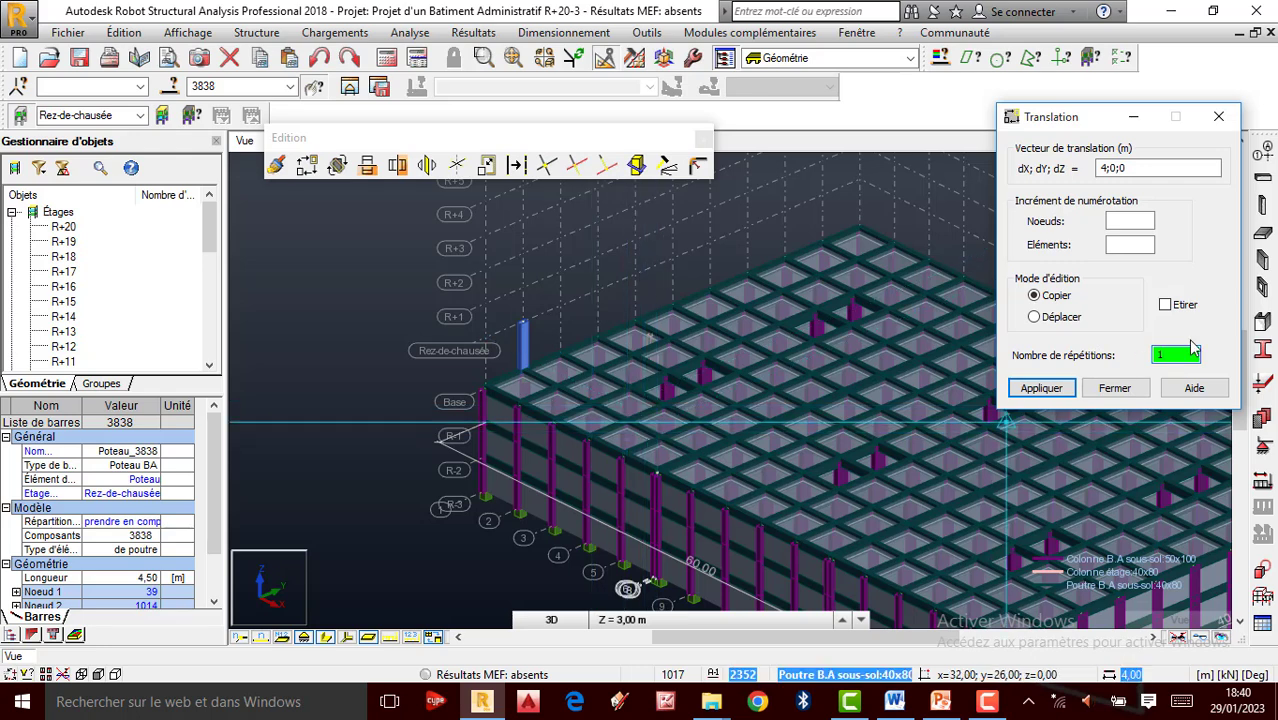
pyautogui.write('4')
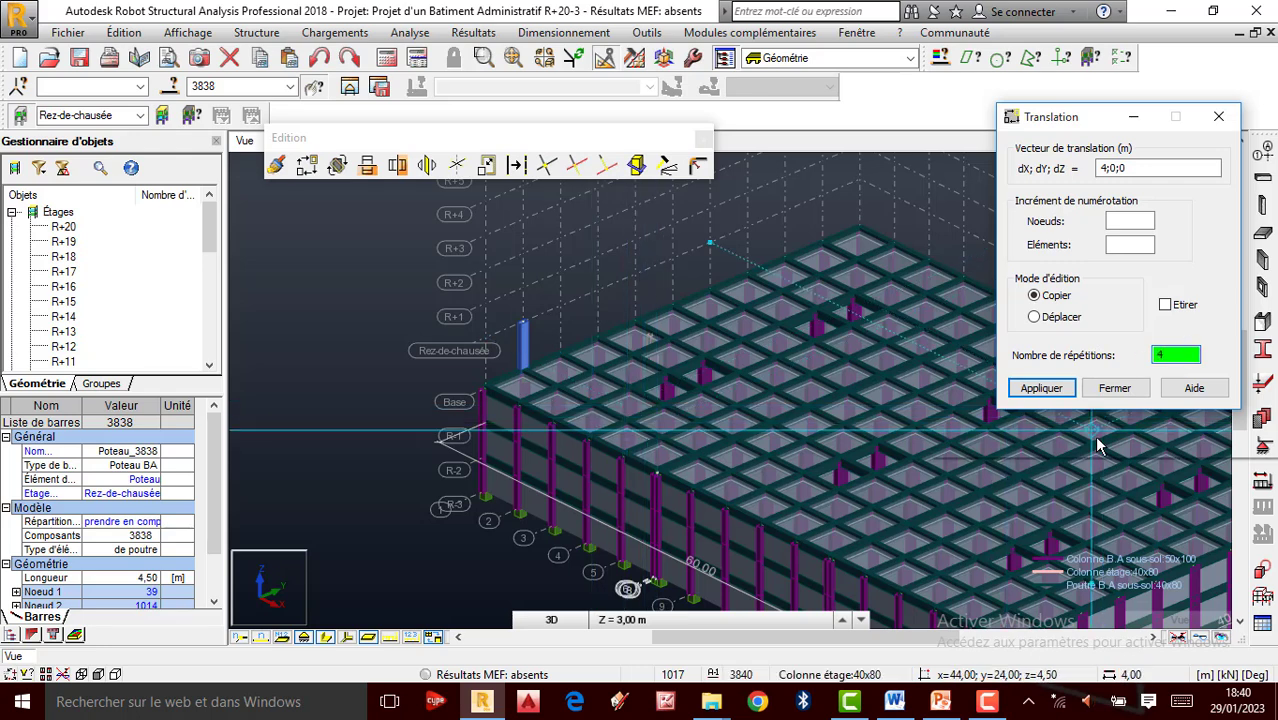
pyautogui.click(1058, 394)
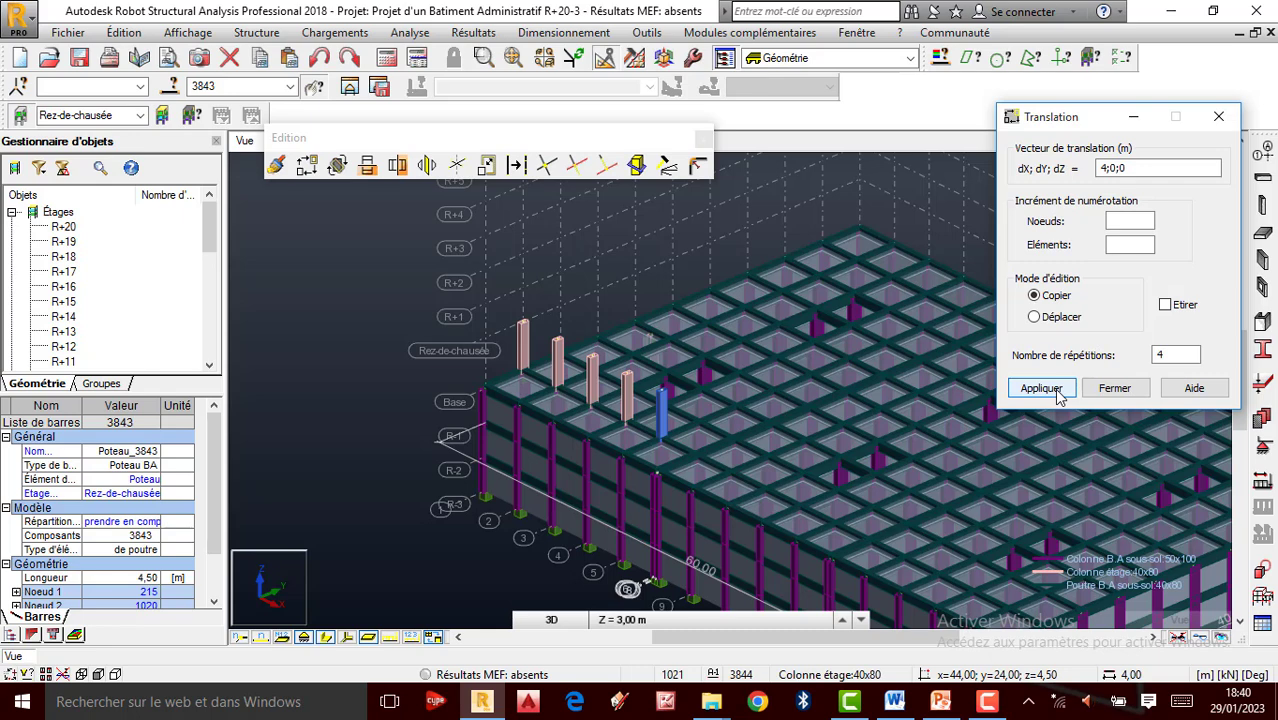
pyautogui.click(1114, 388)
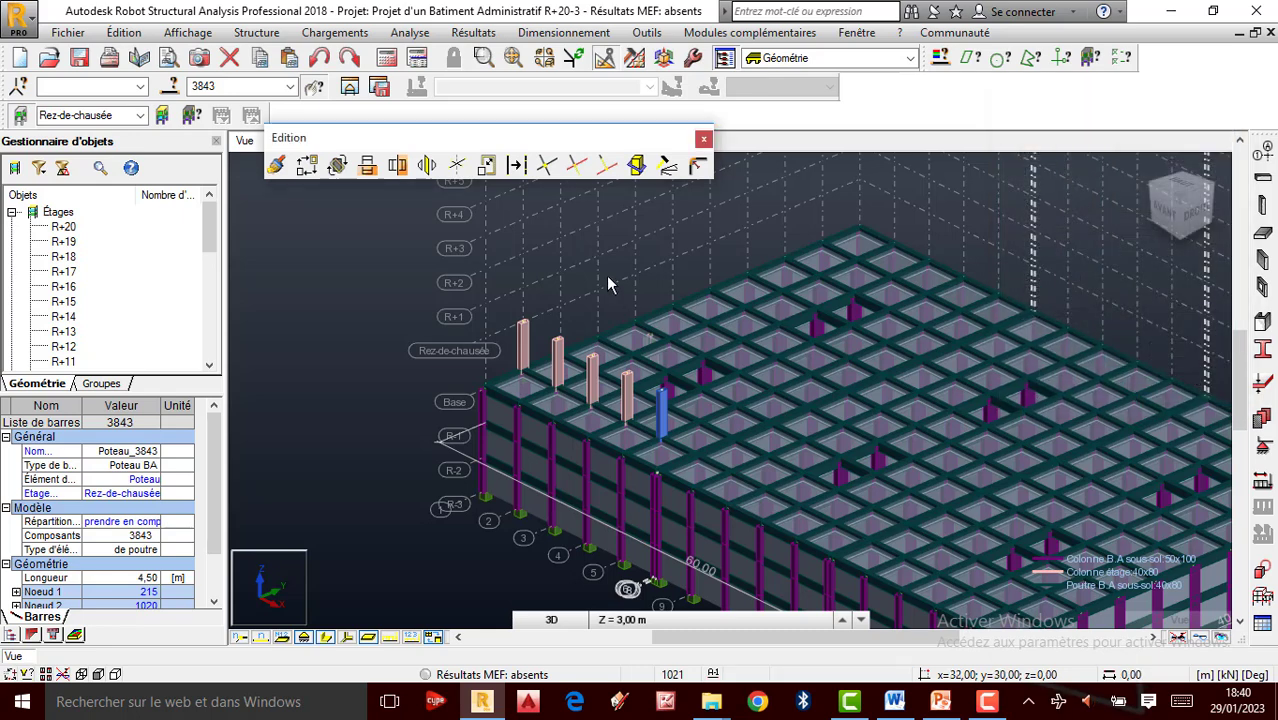
# Delete the original ground-floor column at 0,00; 4,00 together with its top node.
pyautogui.click(522, 322)
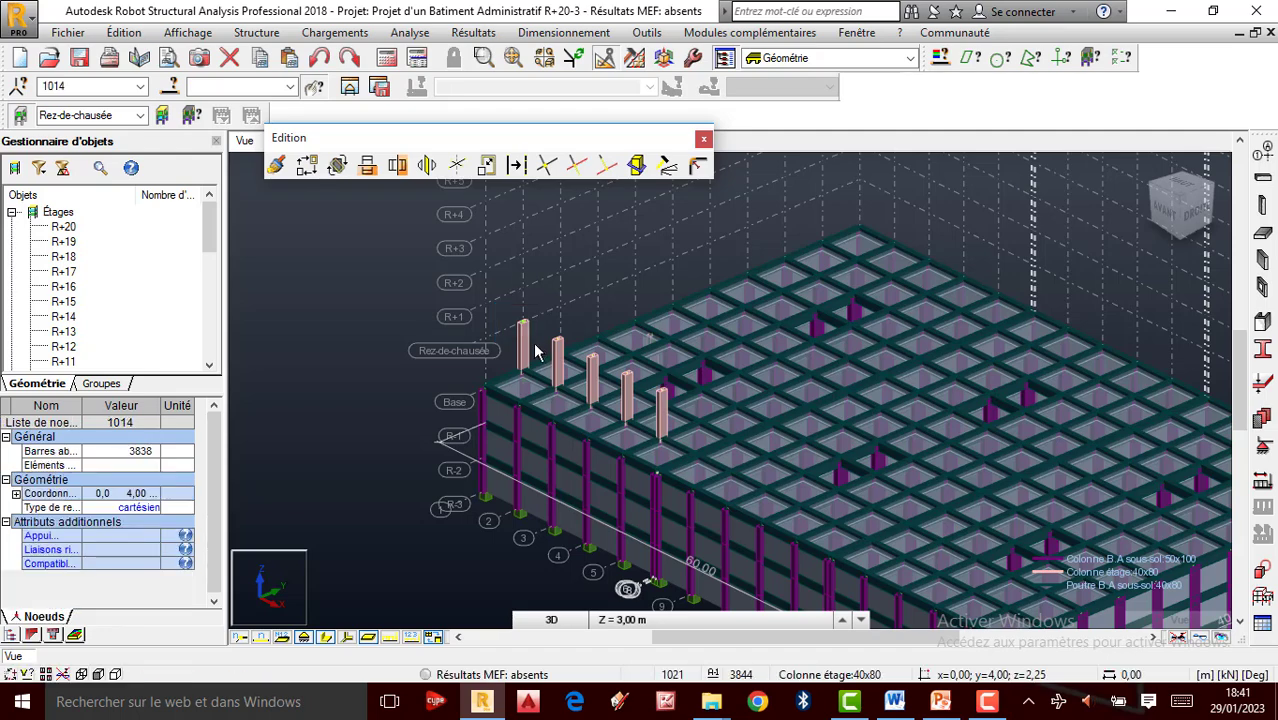
pyautogui.scroll(3, 531, 364)
pyautogui.scroll(3, 537, 316)
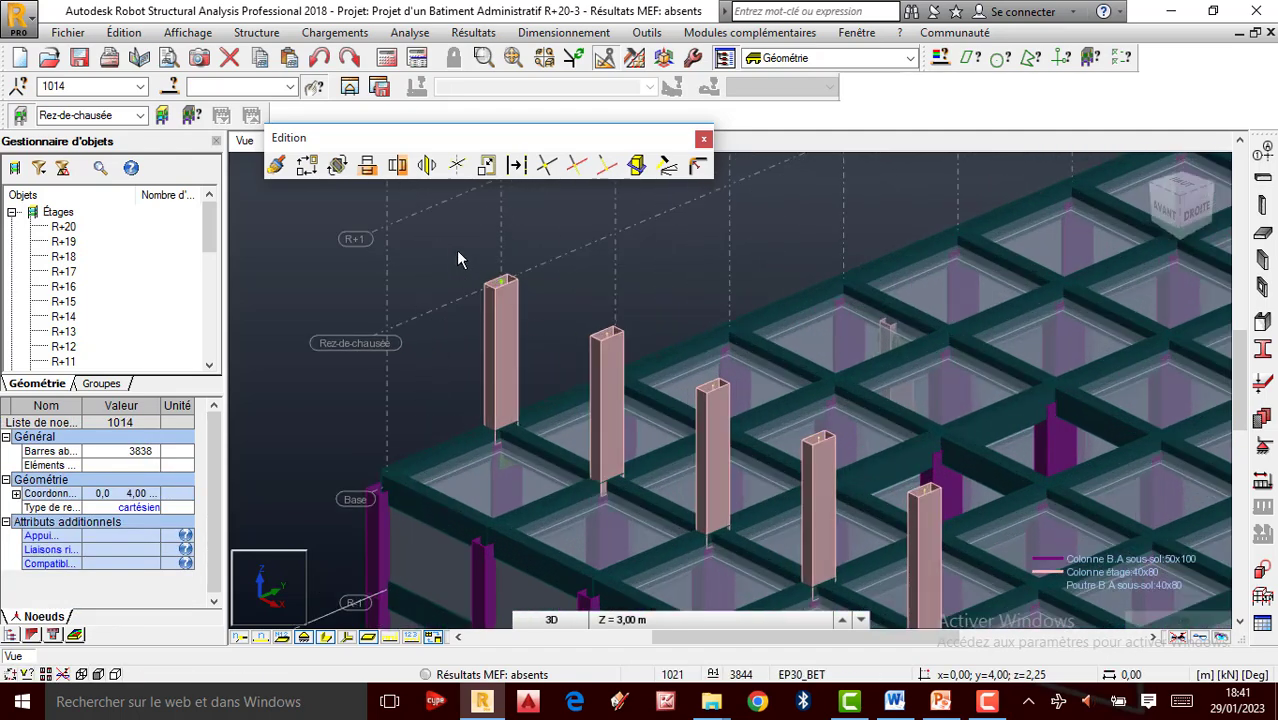
pyautogui.click(453, 250)
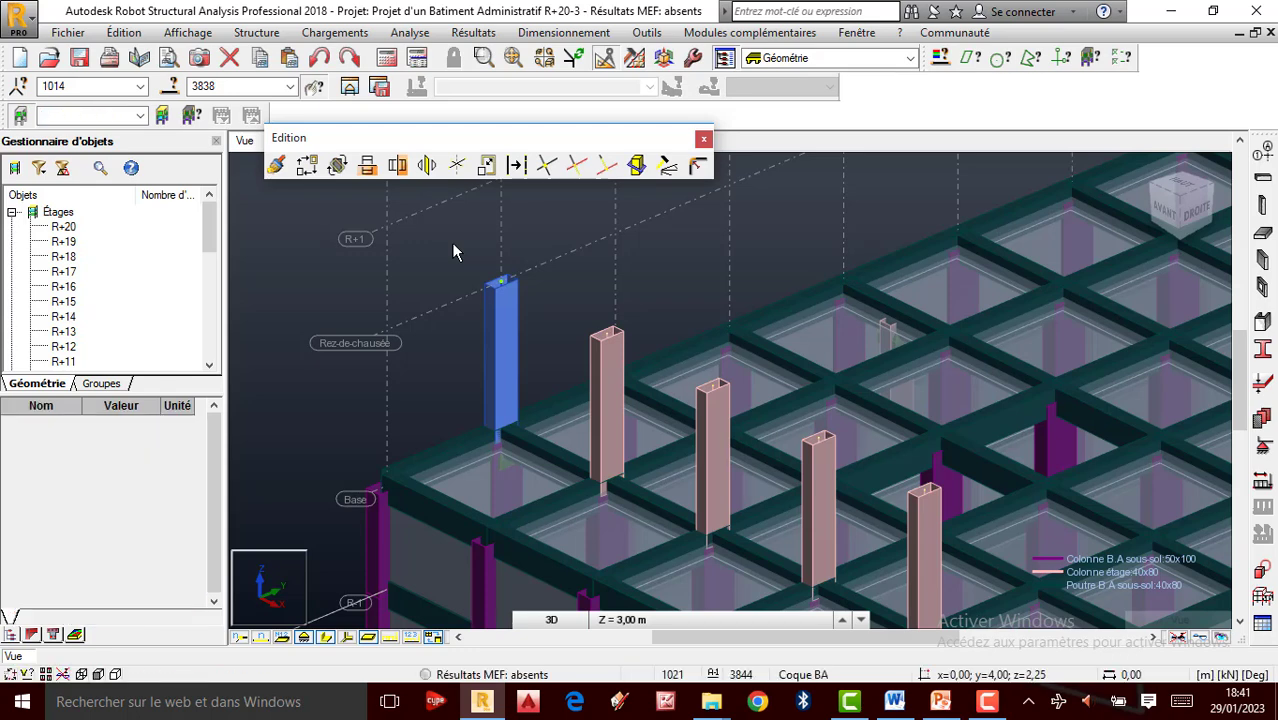
pyautogui.press('Delete')
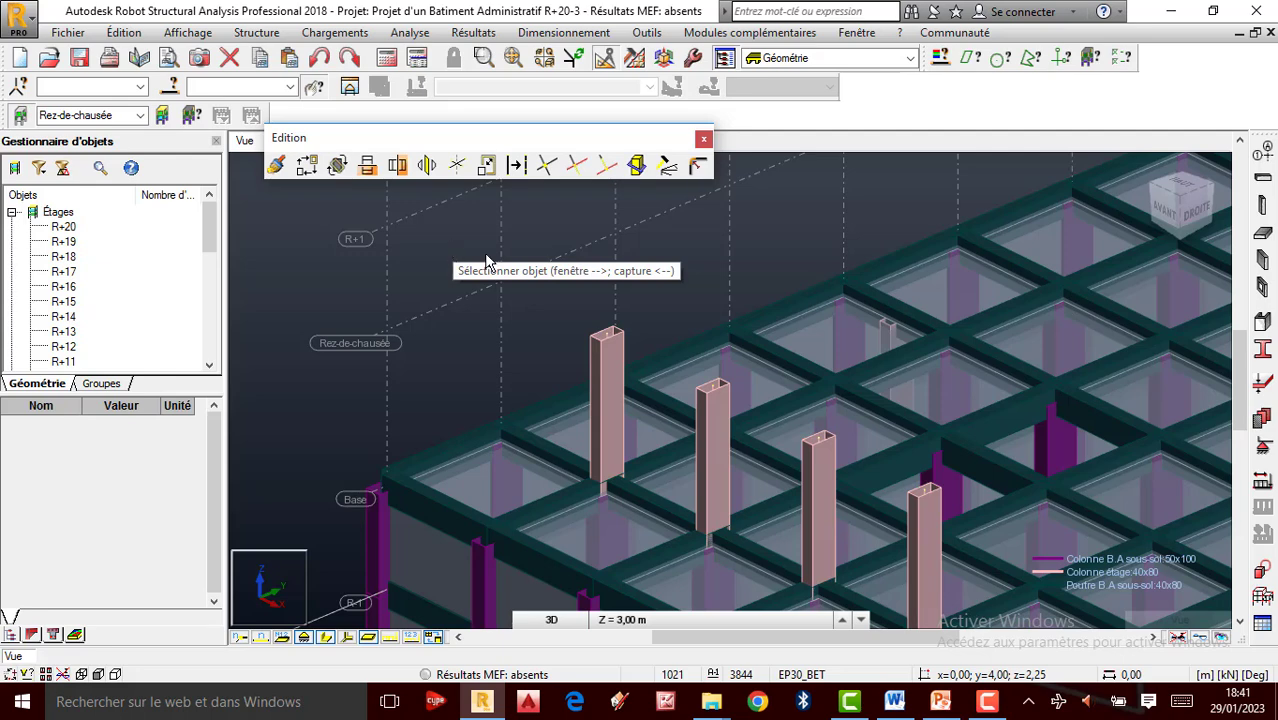
# Examine the overall dimension lines along both sides of the building.
pyautogui.scroll(-3, 479, 298)
pyautogui.scroll(-2, 479, 299)
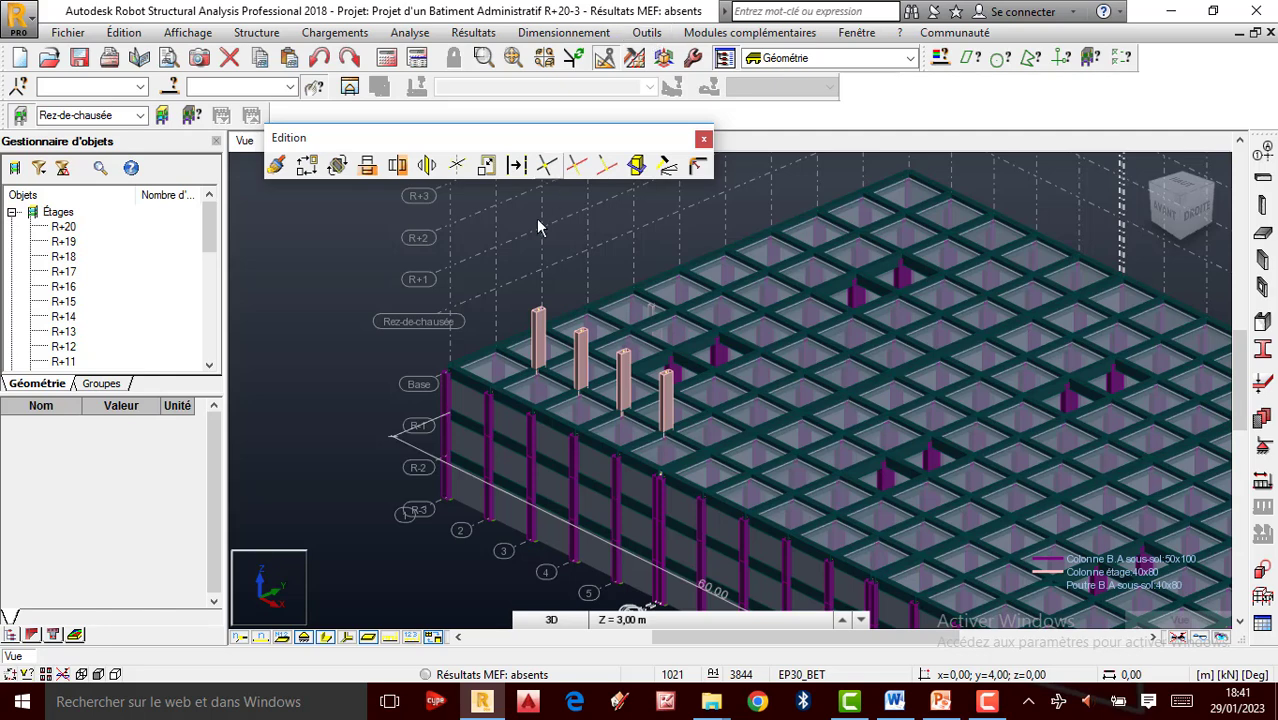
pyautogui.moveTo(390, 421); pyautogui.dragTo(398, 444)
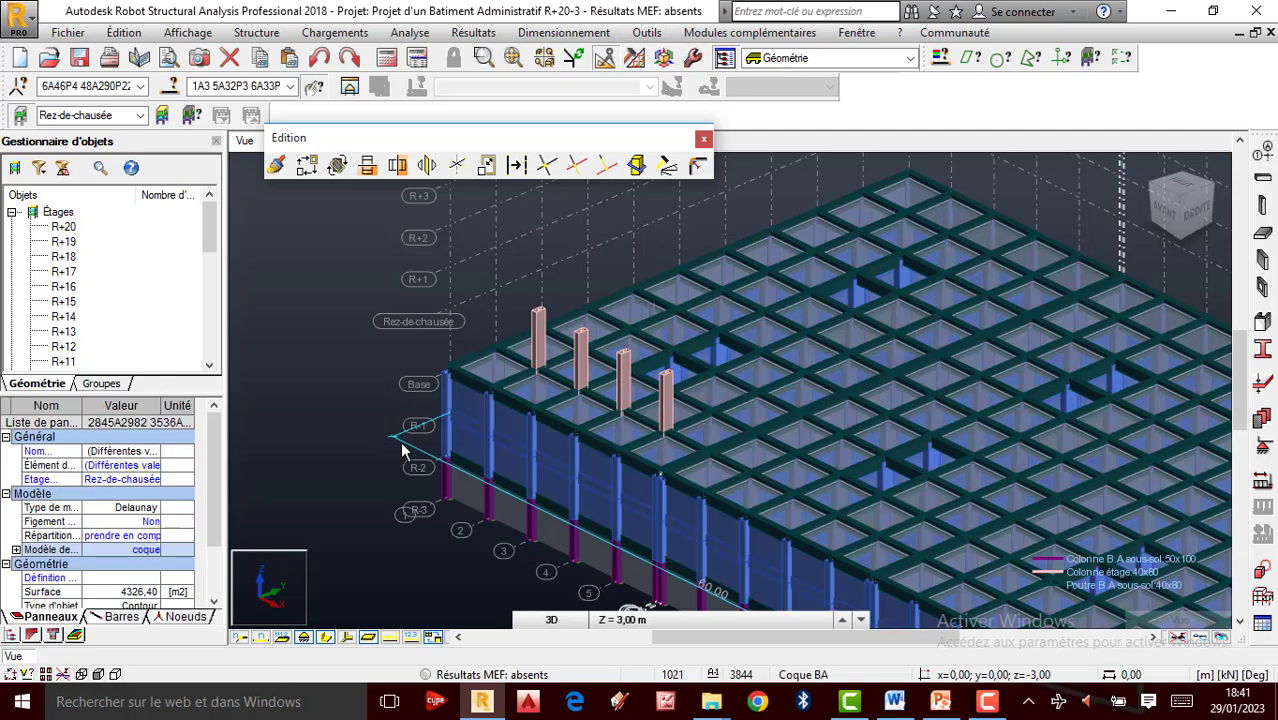
pyautogui.click(403, 463)
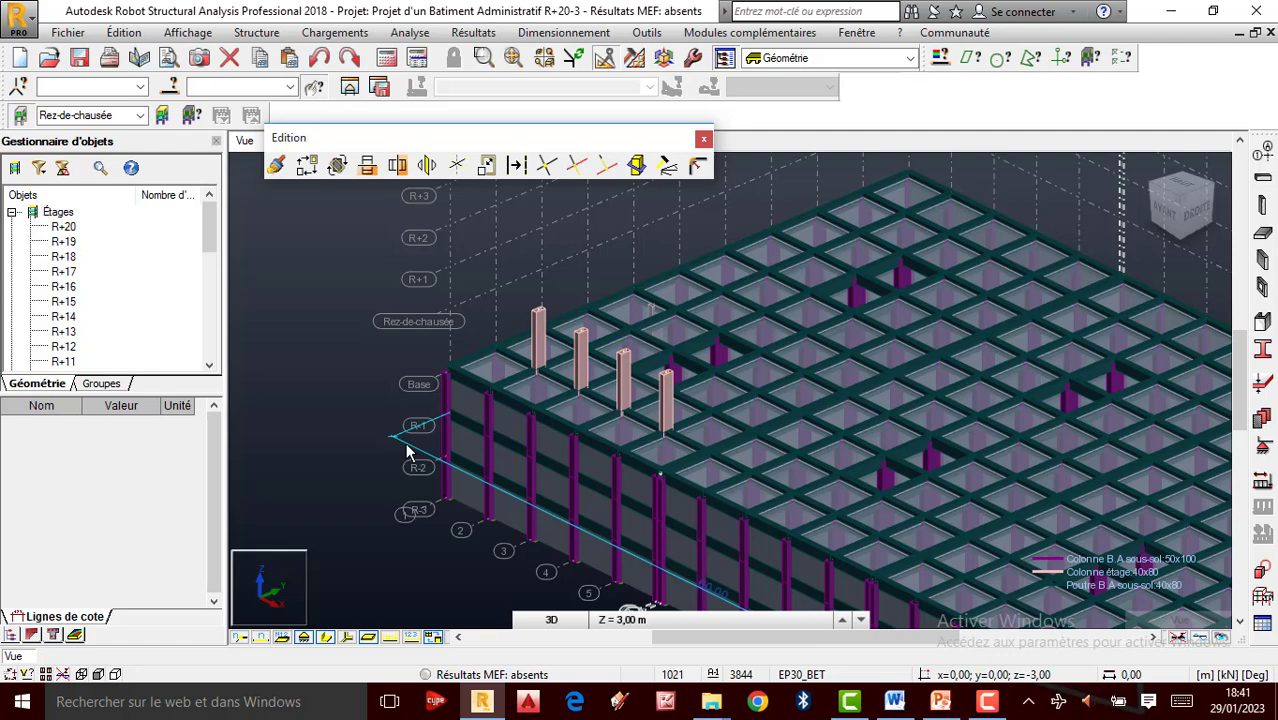
pyautogui.scroll(-2, 405, 442)
pyautogui.scroll(-4, 376, 376)
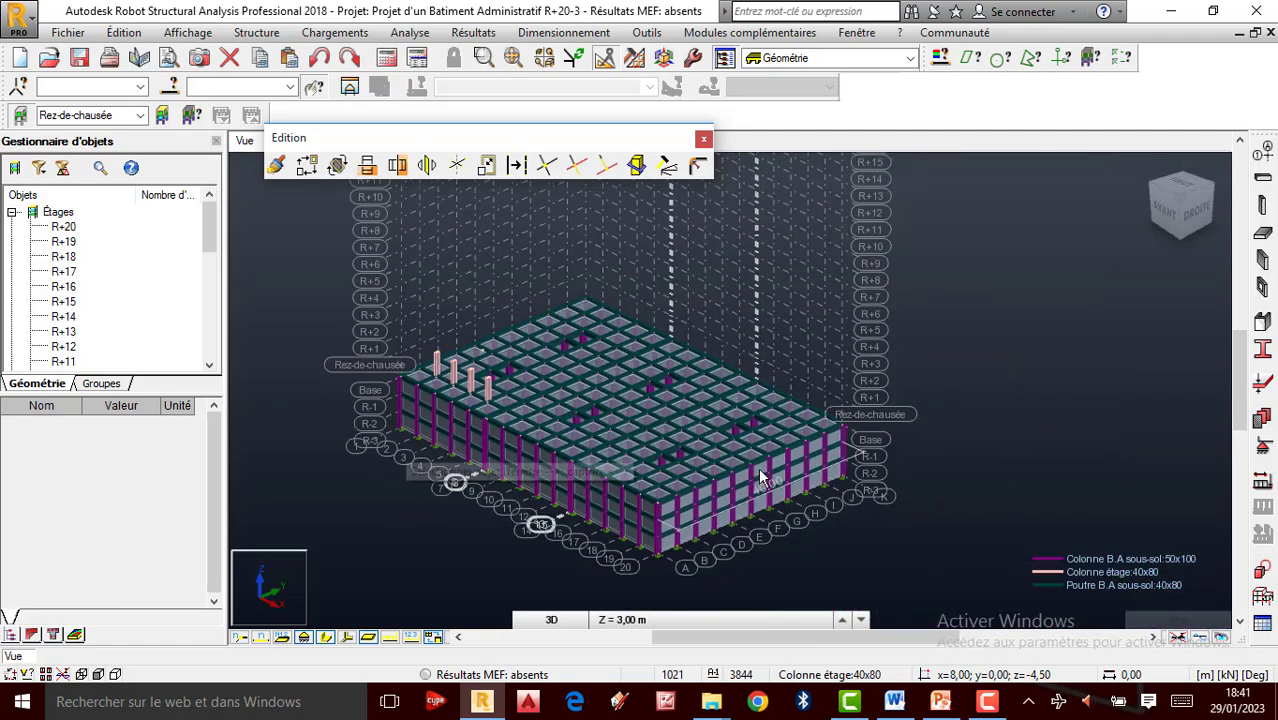
pyautogui.scroll(2, 800, 465)
pyautogui.scroll(2, 850, 455)
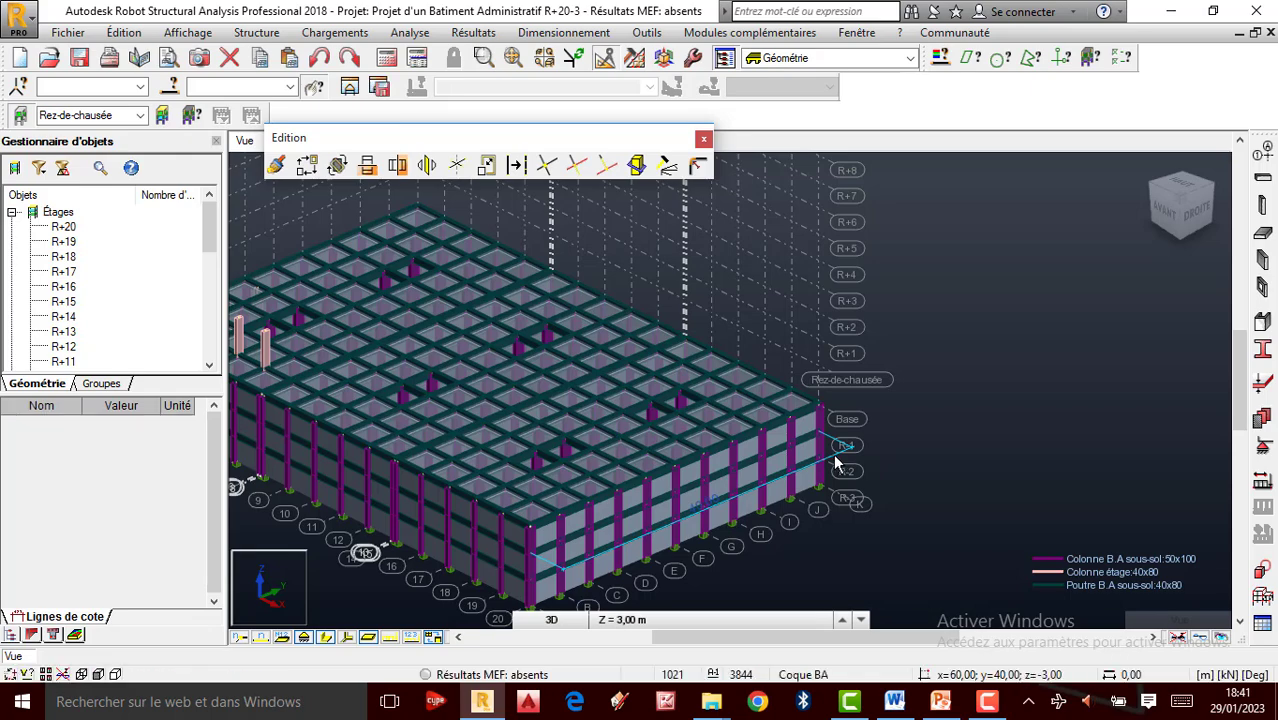
pyautogui.scroll(-3, 847, 451)
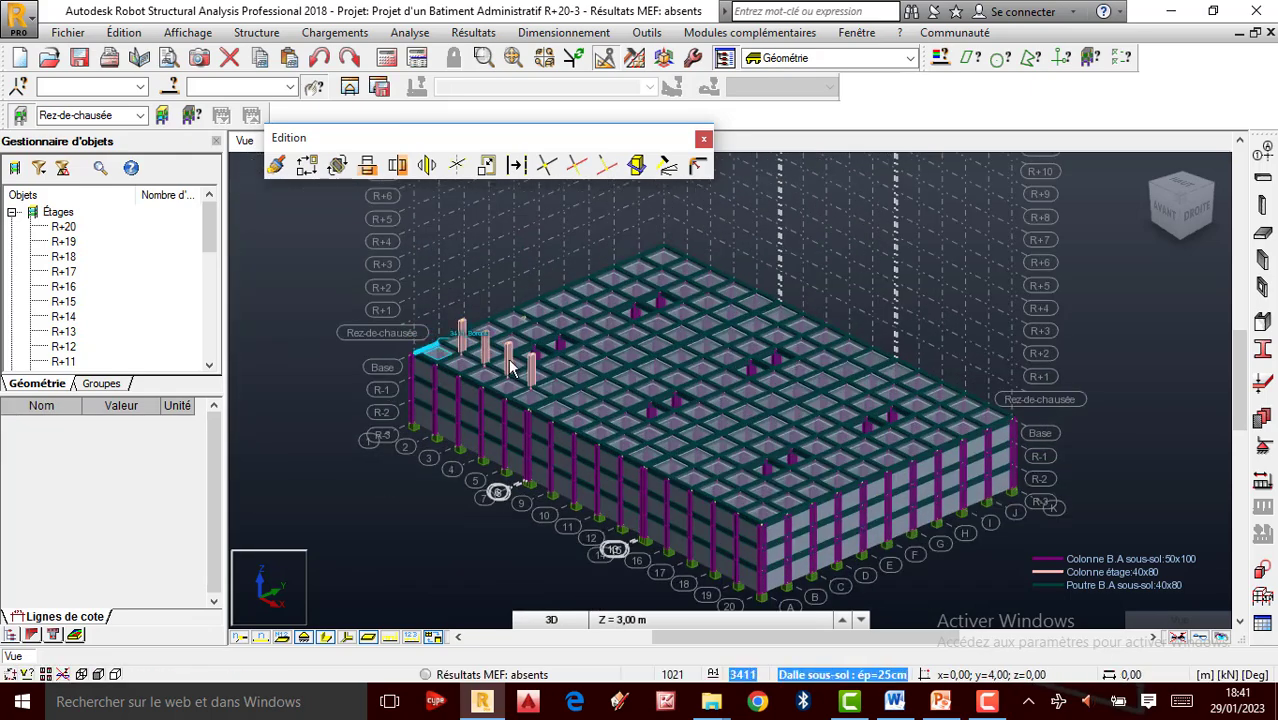
# Copy the last ground-floor column of the row once with a translation of 3,8;0;0 m.
pyautogui.scroll(2, 510, 366)
pyautogui.scroll(2, 510, 360)
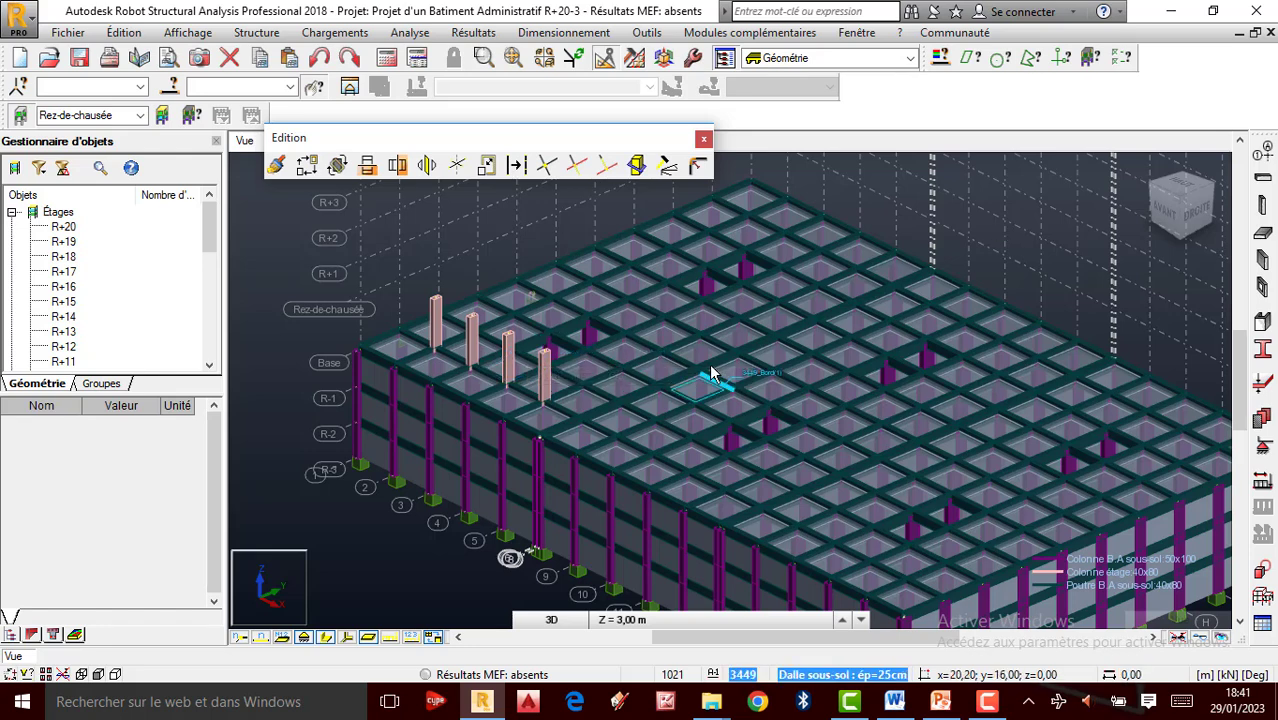
pyautogui.scroll(2, 600, 430)
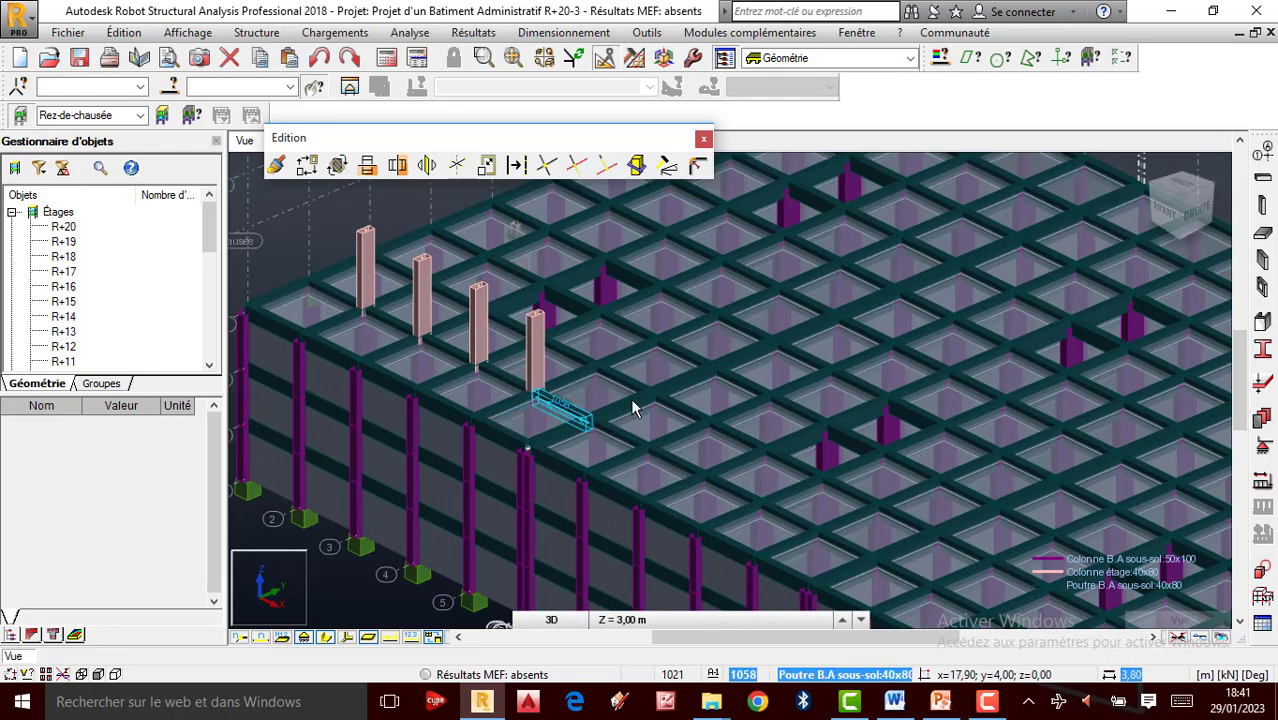
pyautogui.click(540, 340)
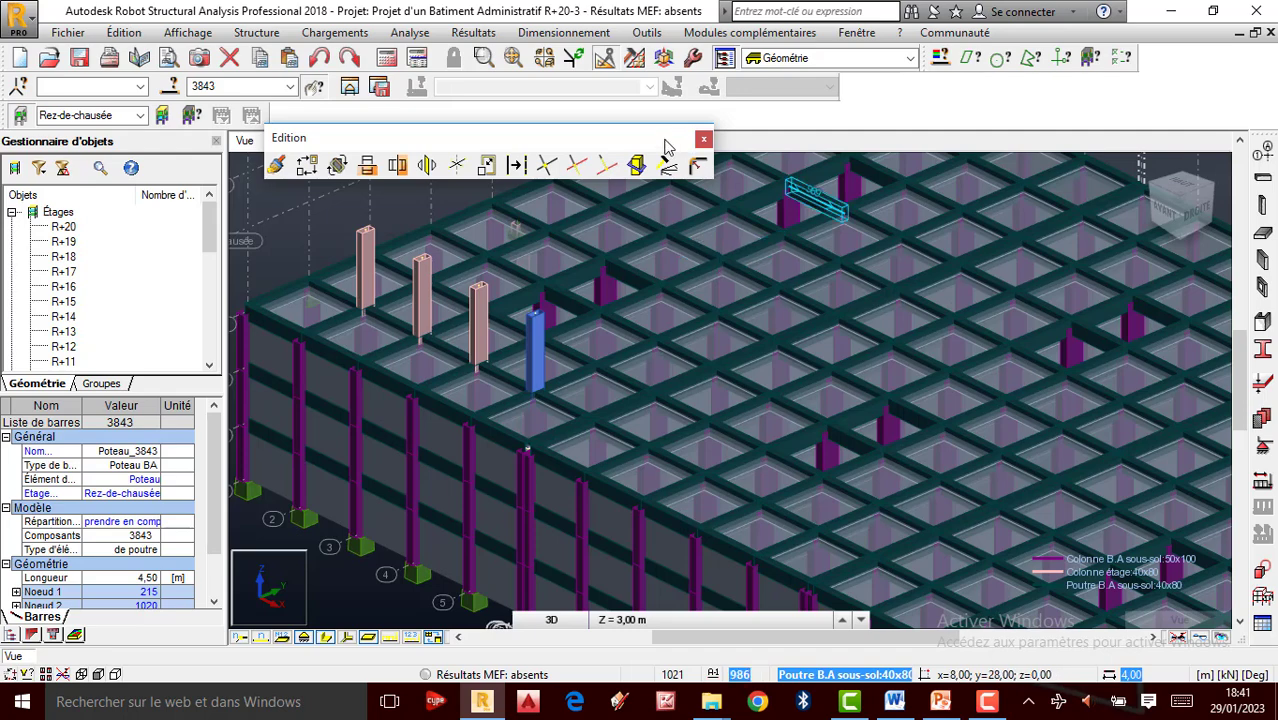
pyautogui.click(306, 164)
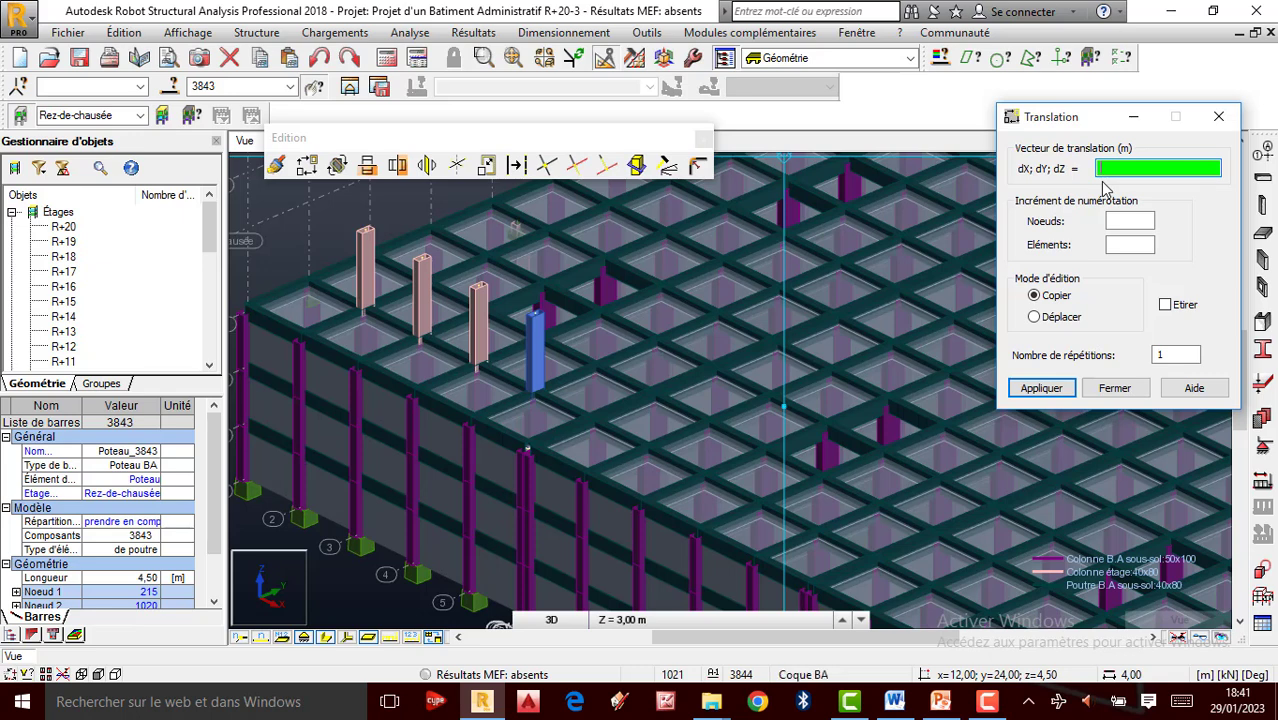
pyautogui.write('3,8;0')
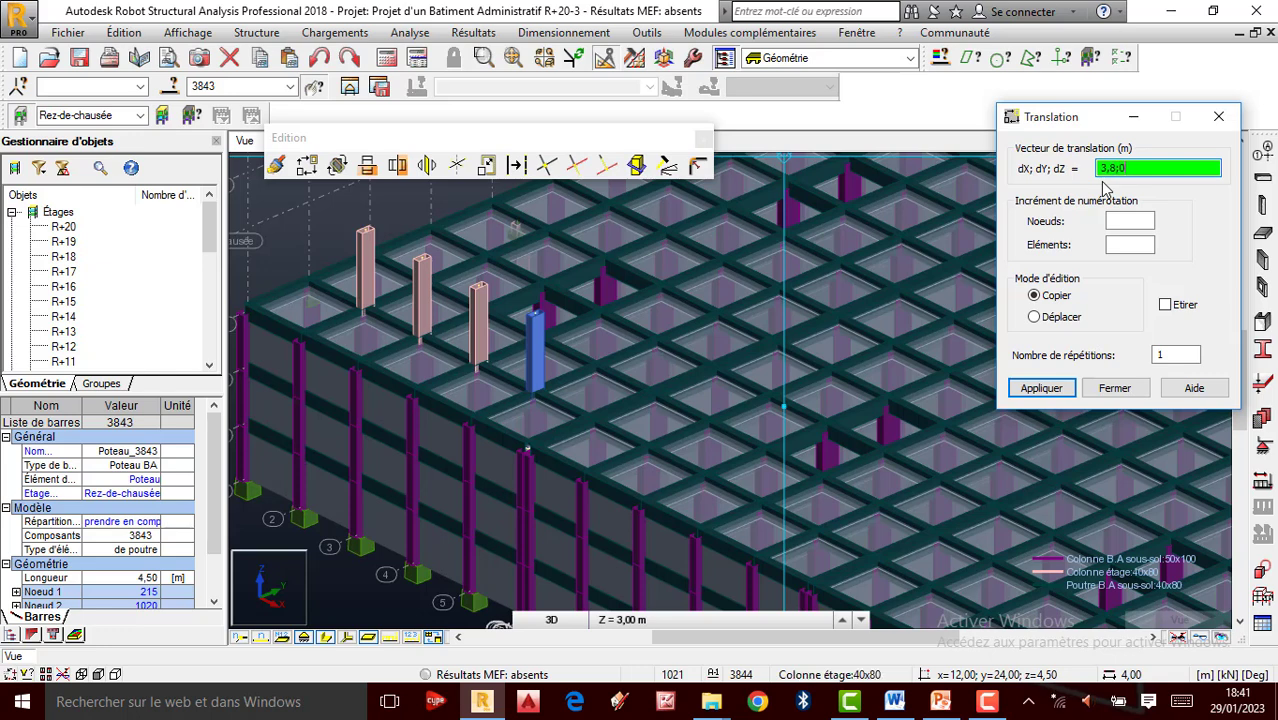
pyautogui.write(';0')
pyautogui.click(1040, 390)
pyautogui.click(1040, 390)
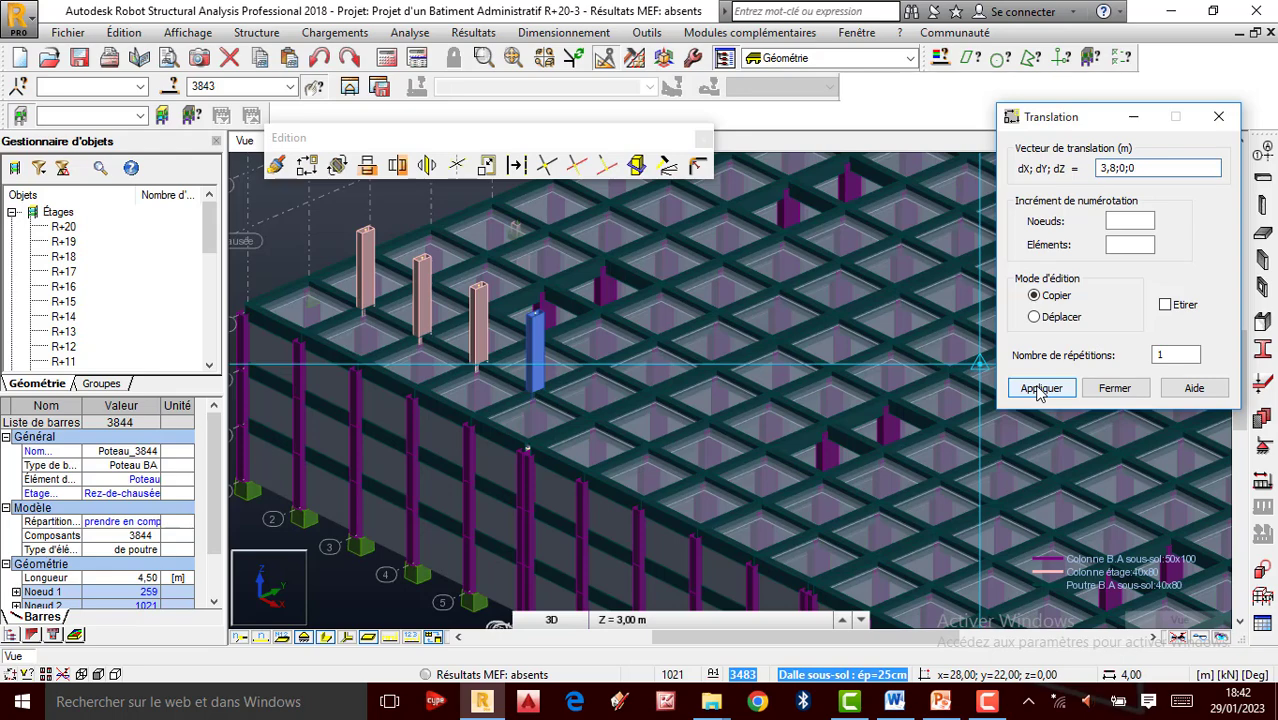
pyautogui.click(1040, 389)
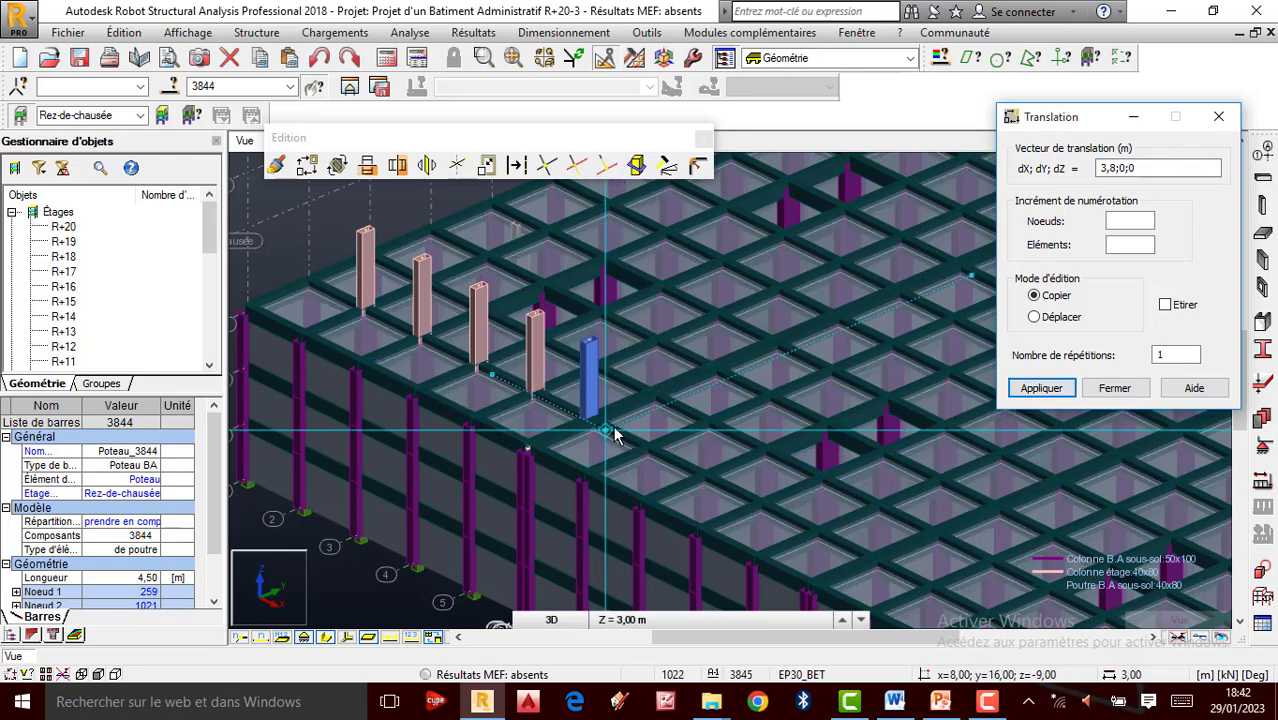
# Hide the profile sketches to check the copied column's axis against the beams, and restore them.
pyautogui.scroll(2, 610, 432)
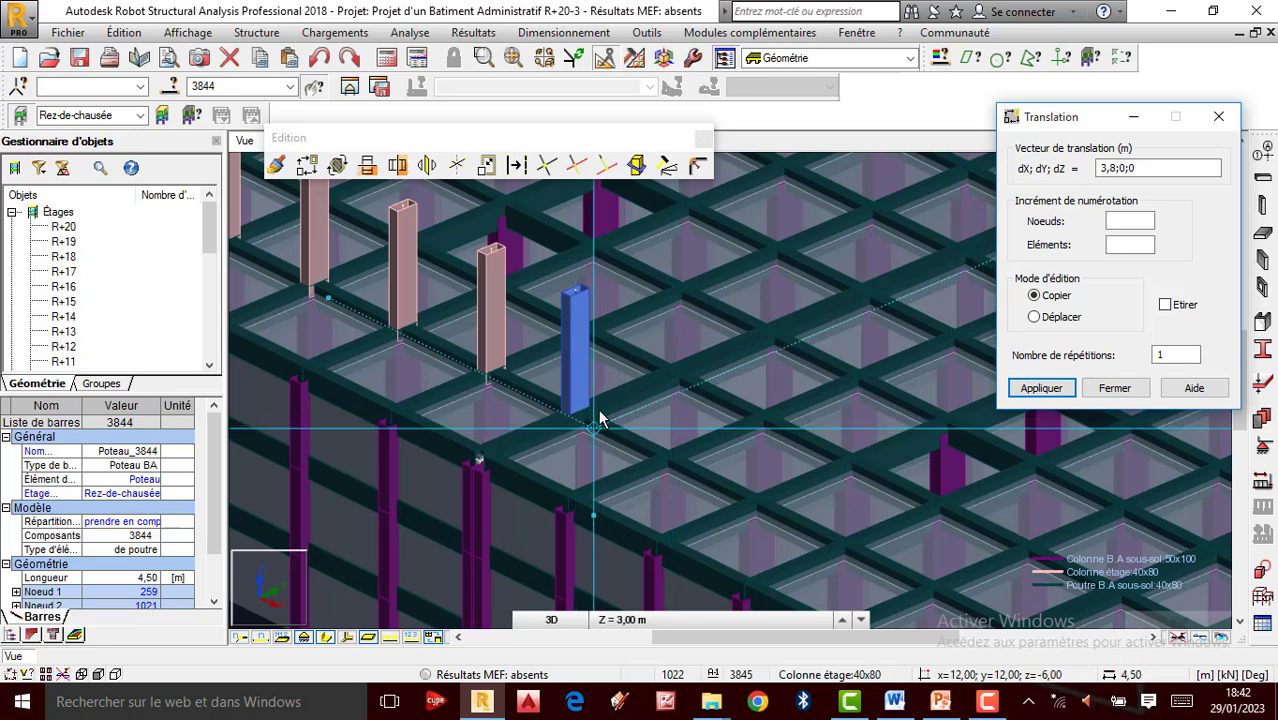
pyautogui.click(329, 643)
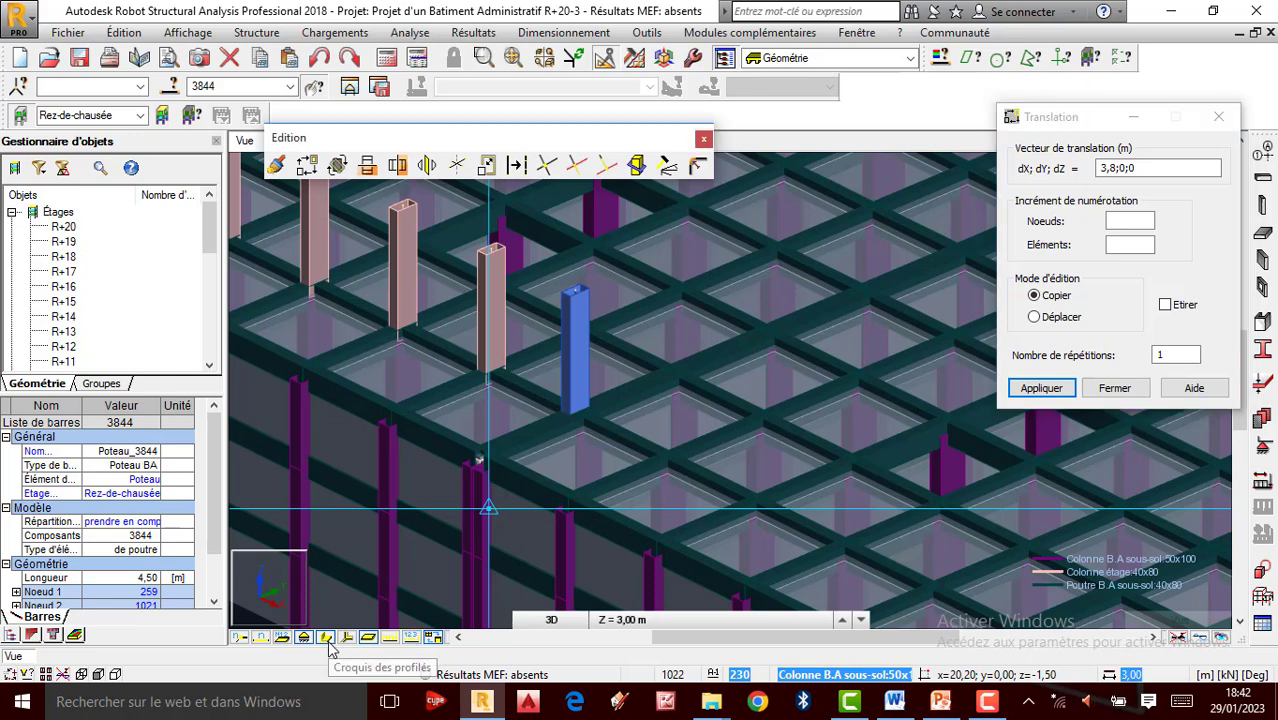
pyautogui.click(329, 642)
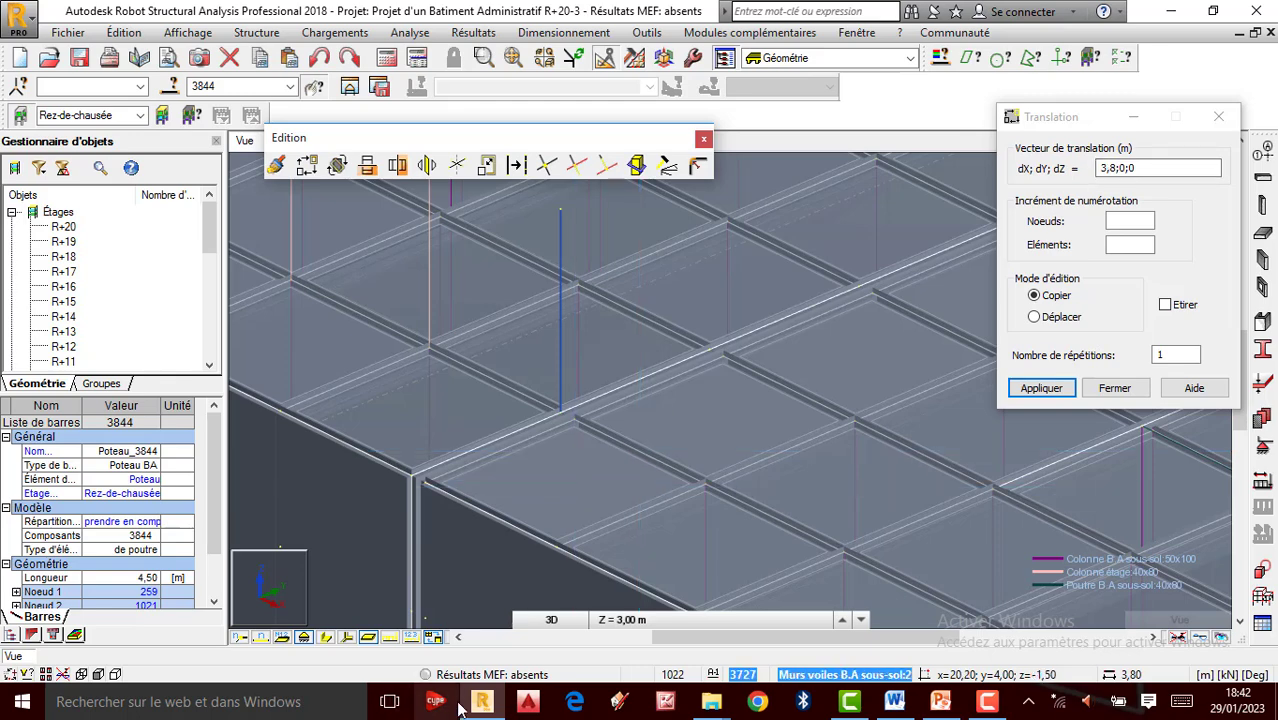
pyautogui.click(325, 638)
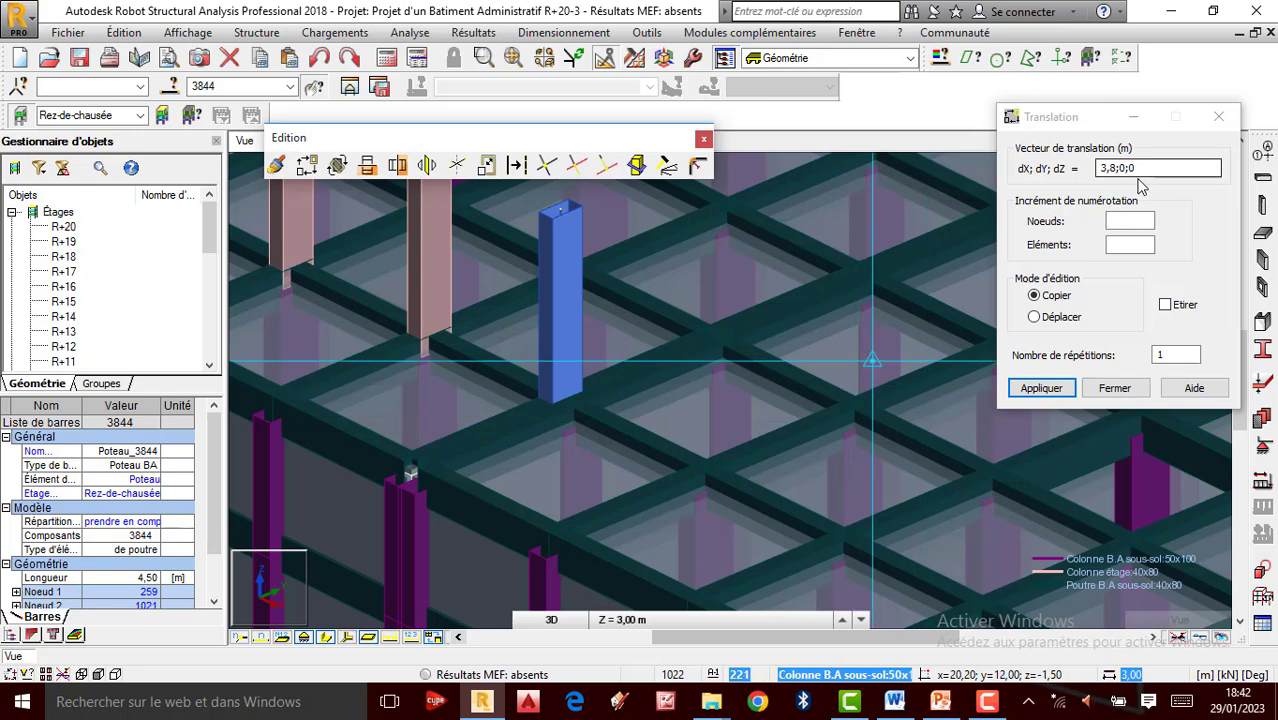
# Copy the newest ground-floor column once with a translation of 0,4;0;0 m.
pyautogui.moveTo(1151, 168); pyautogui.dragTo(1074, 162)
pyautogui.write('0')
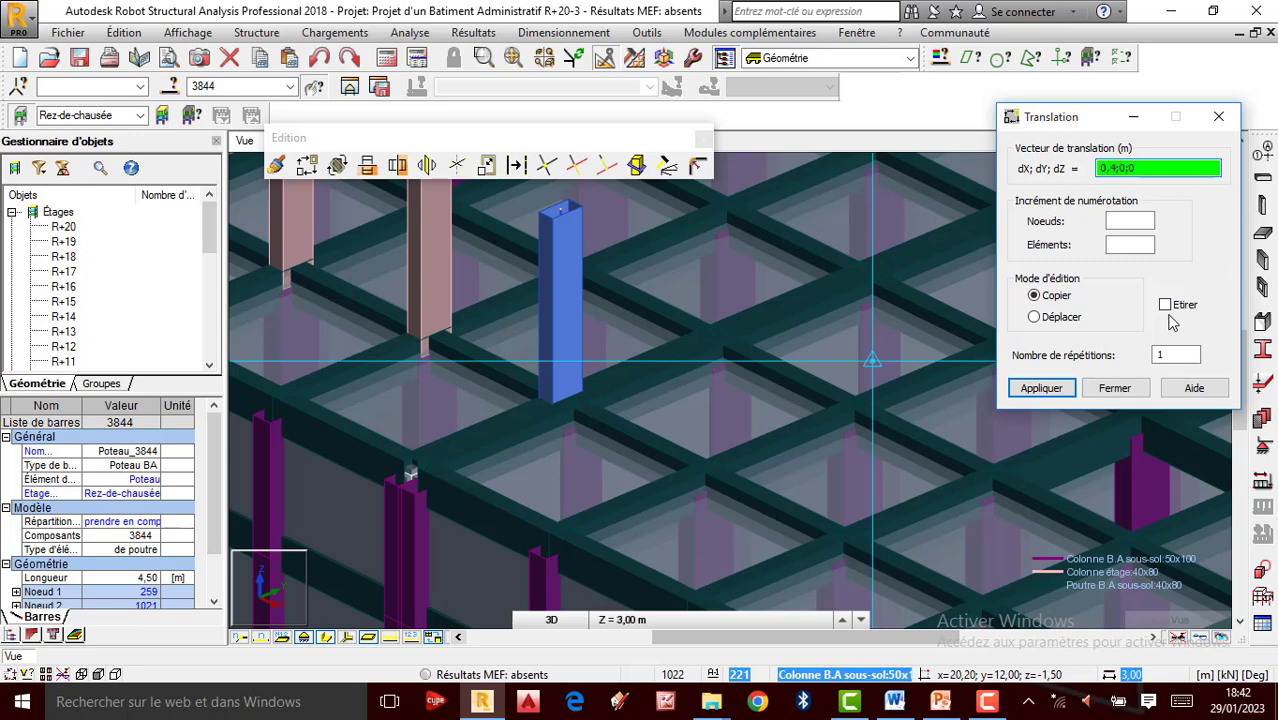
pyautogui.click(1041, 388)
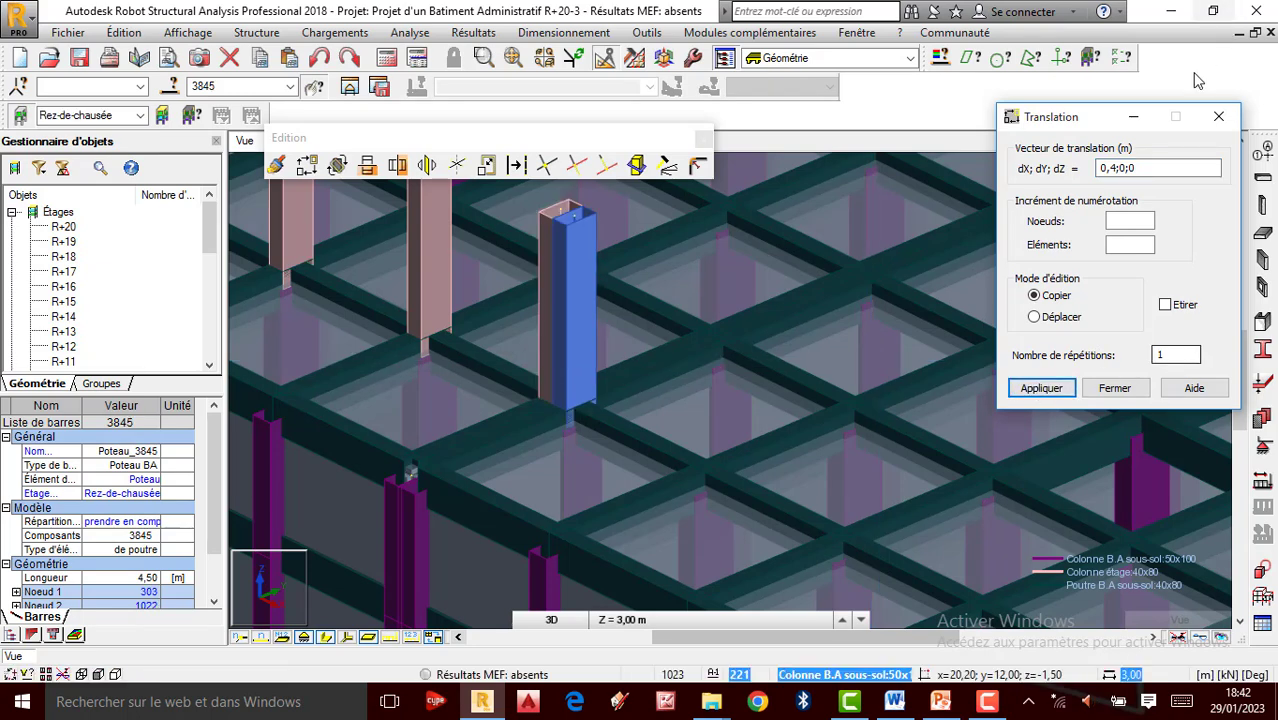
# Copy the newest ground-floor column once with a translation of 3,8;0;0 m.
pyautogui.moveTo(1150, 168); pyautogui.dragTo(1080, 172)
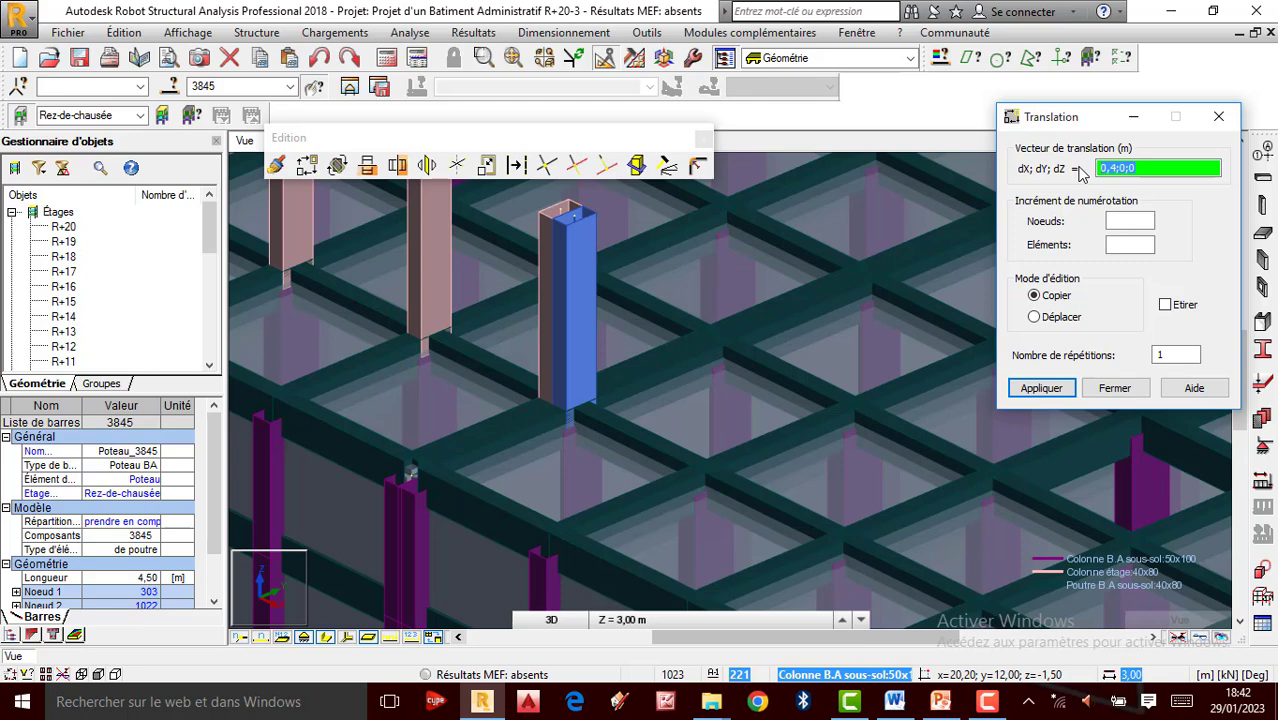
pyautogui.write('3,8;0')
pyautogui.click(1041, 388)
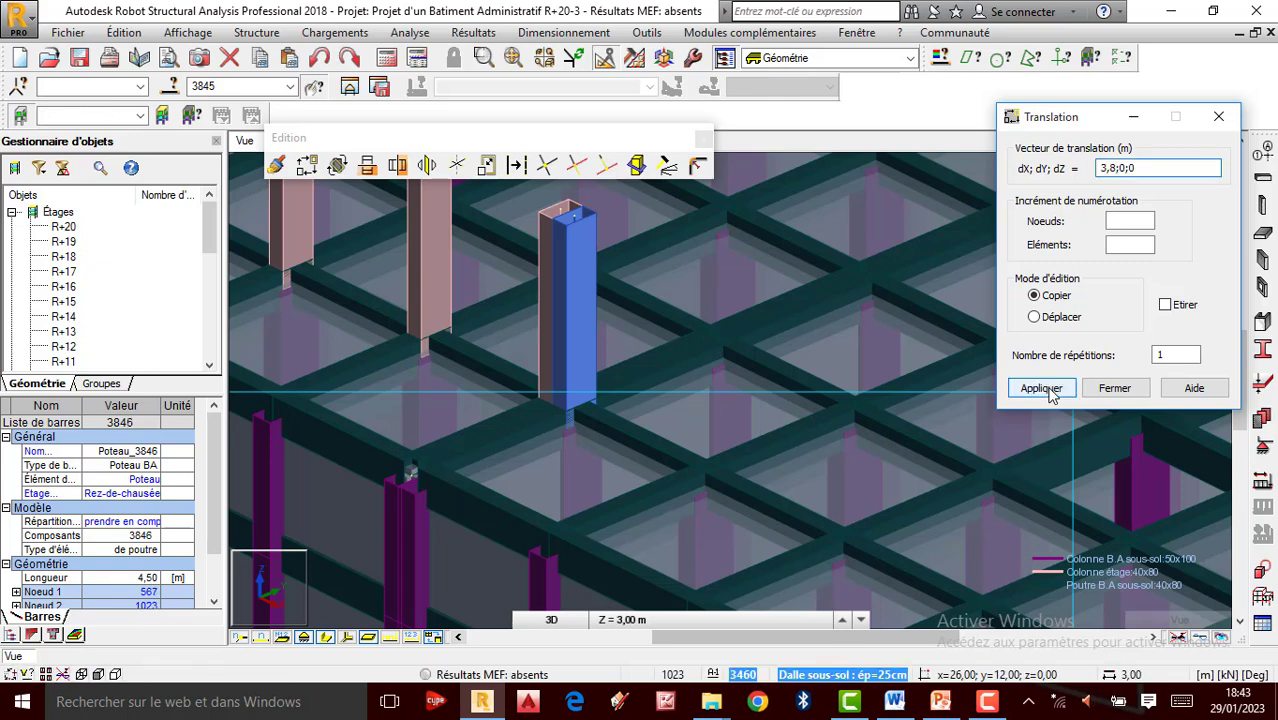
# Copy the last ground-floor column of the row three times with a translation of 4;0;0 m.
pyautogui.scroll(-3, 578, 364)
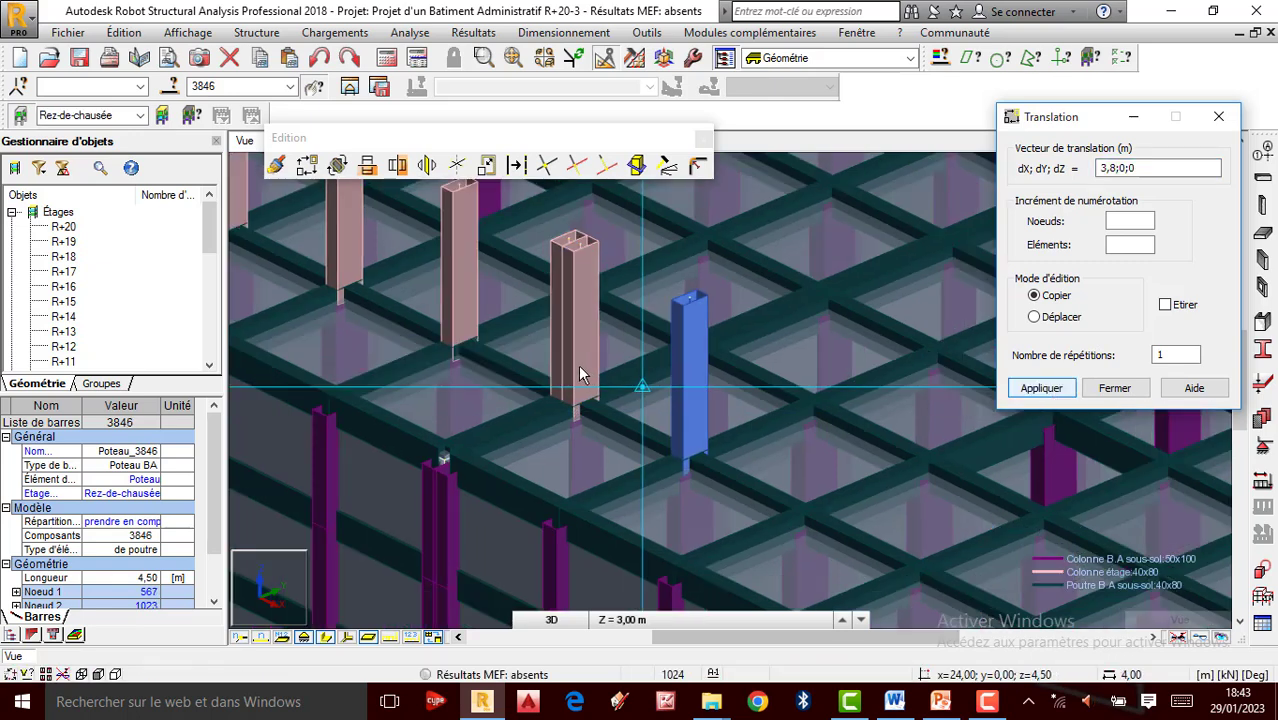
pyautogui.scroll(-1, 584, 362)
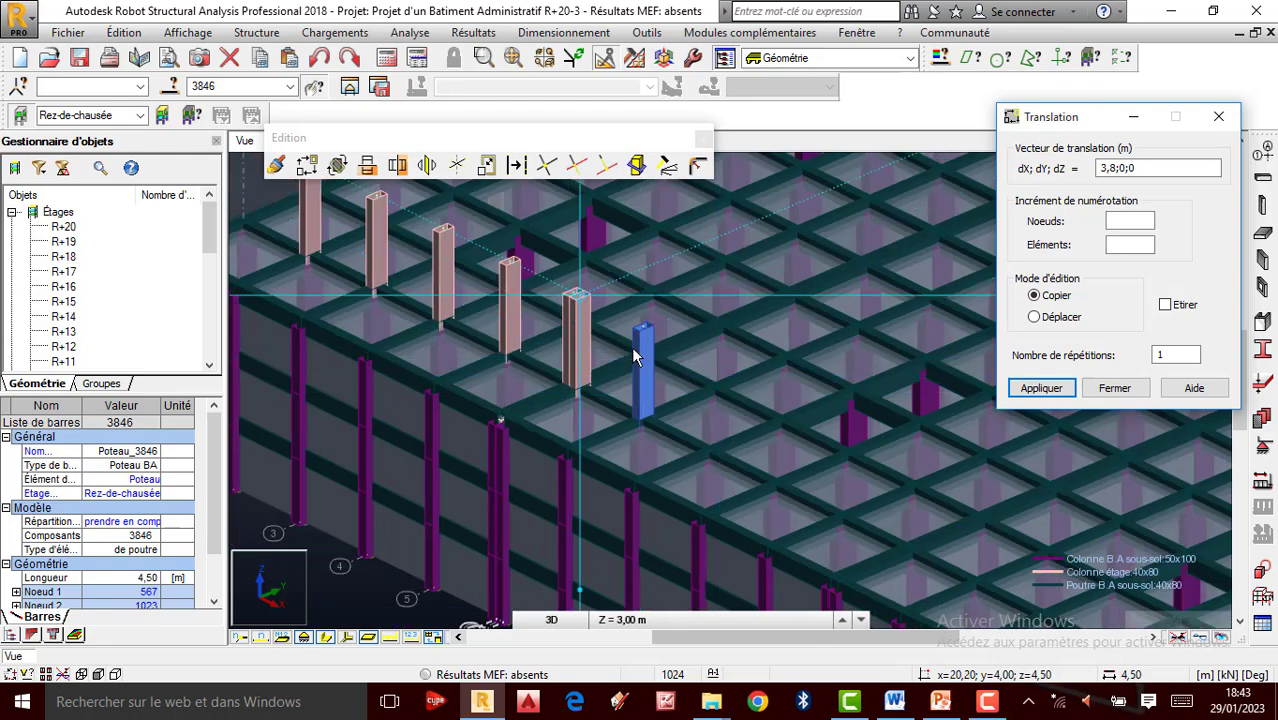
pyautogui.scroll(-1, 793, 490)
pyautogui.scroll(-3, 795, 490)
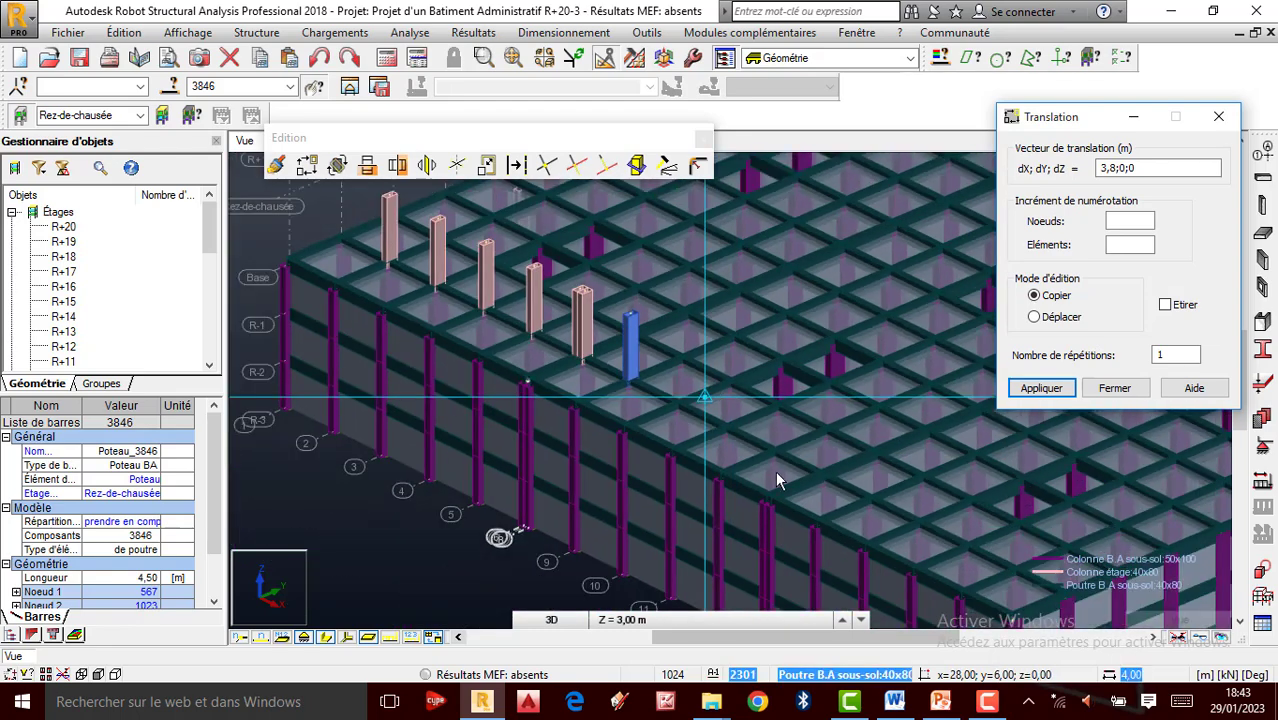
pyautogui.scroll(1, 780, 515)
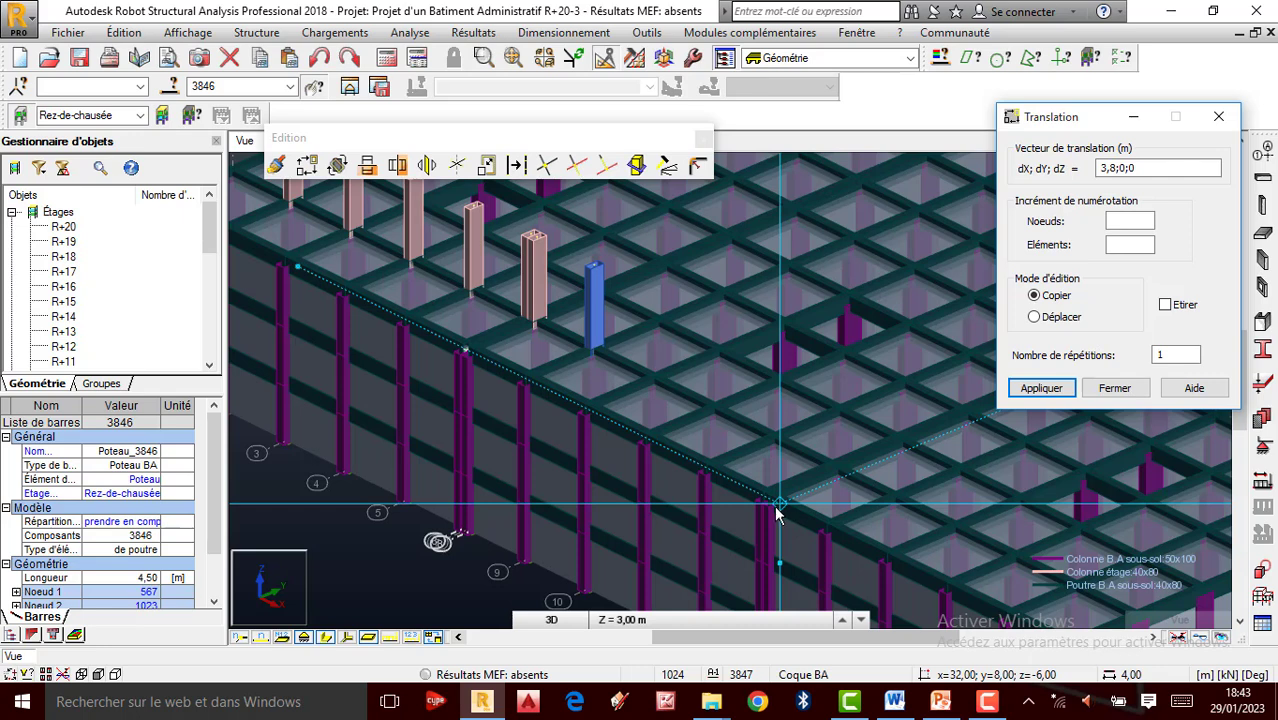
pyautogui.scroll(1, 687, 451)
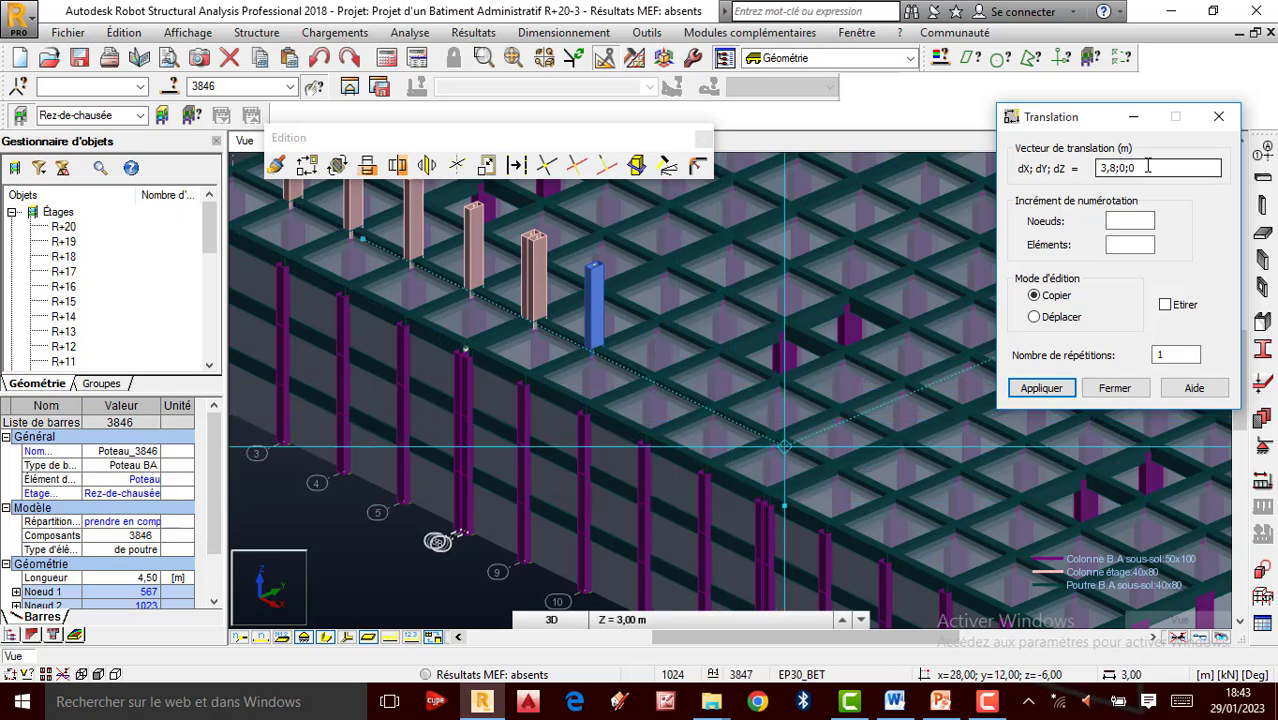
pyautogui.moveTo(1146, 166); pyautogui.dragTo(1051, 153)
pyautogui.write('4')
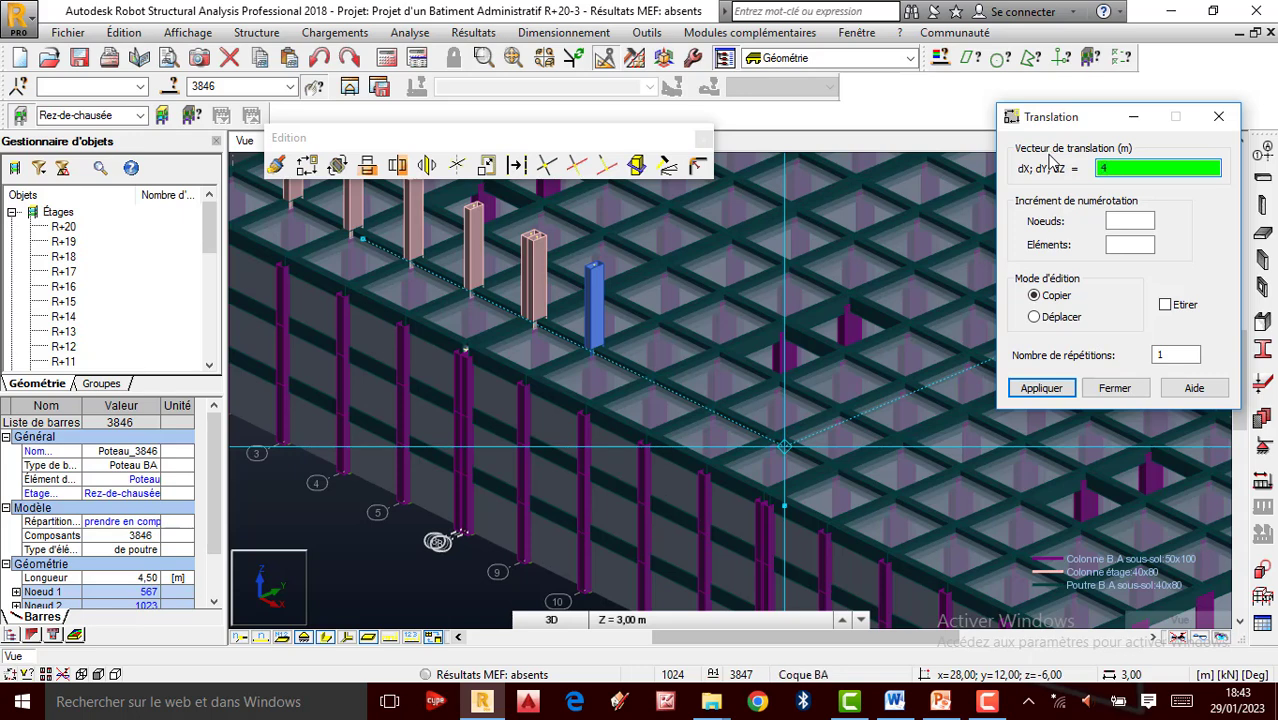
pyautogui.write(';0;0')
pyautogui.click(1176, 354)
pyautogui.write('3')
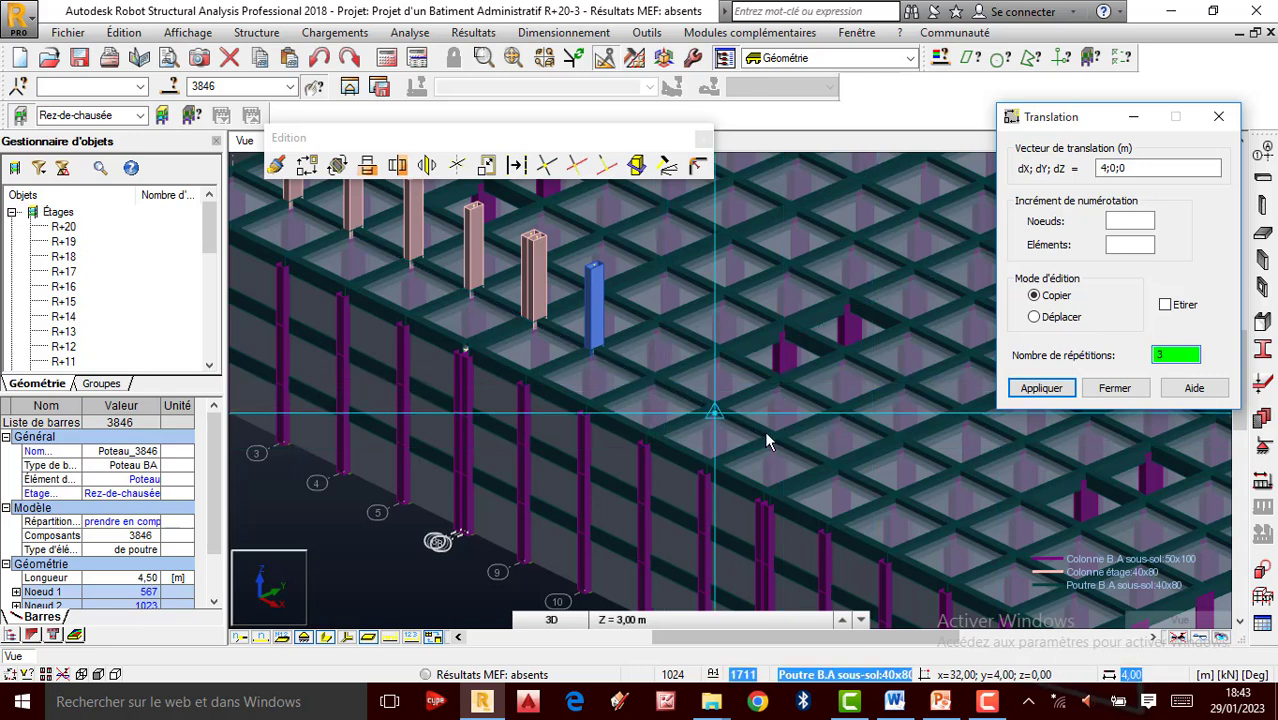
pyautogui.click(1040, 388)
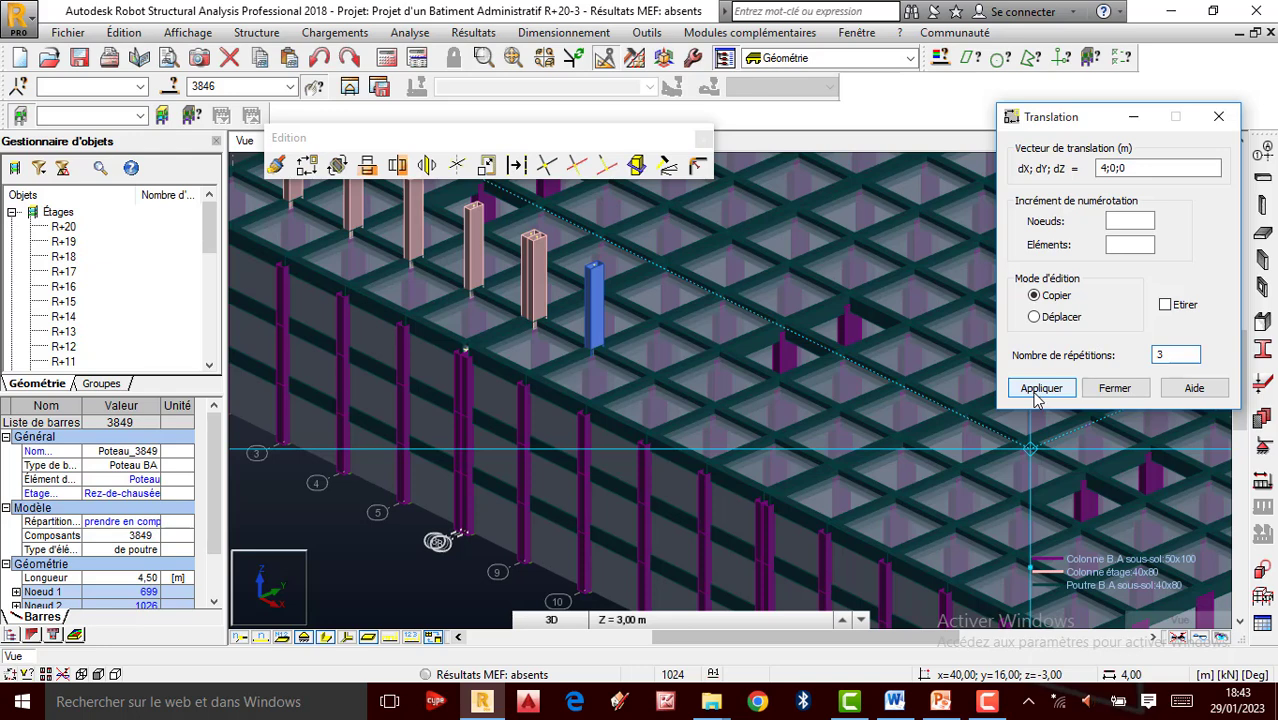
pyautogui.click(1038, 397)
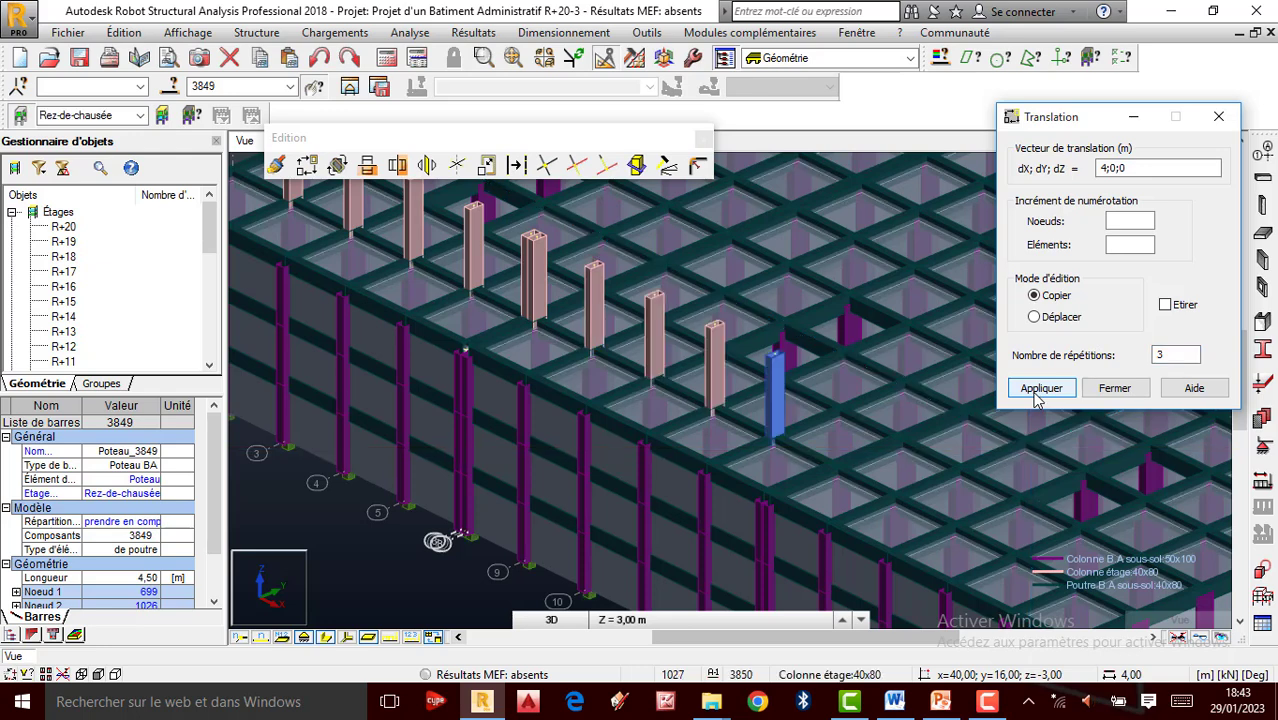
# Try to copy the row's last ground-floor column three times with a translation of 3,8;0;0 m.
pyautogui.moveTo(1167, 168); pyautogui.dragTo(955, 150)
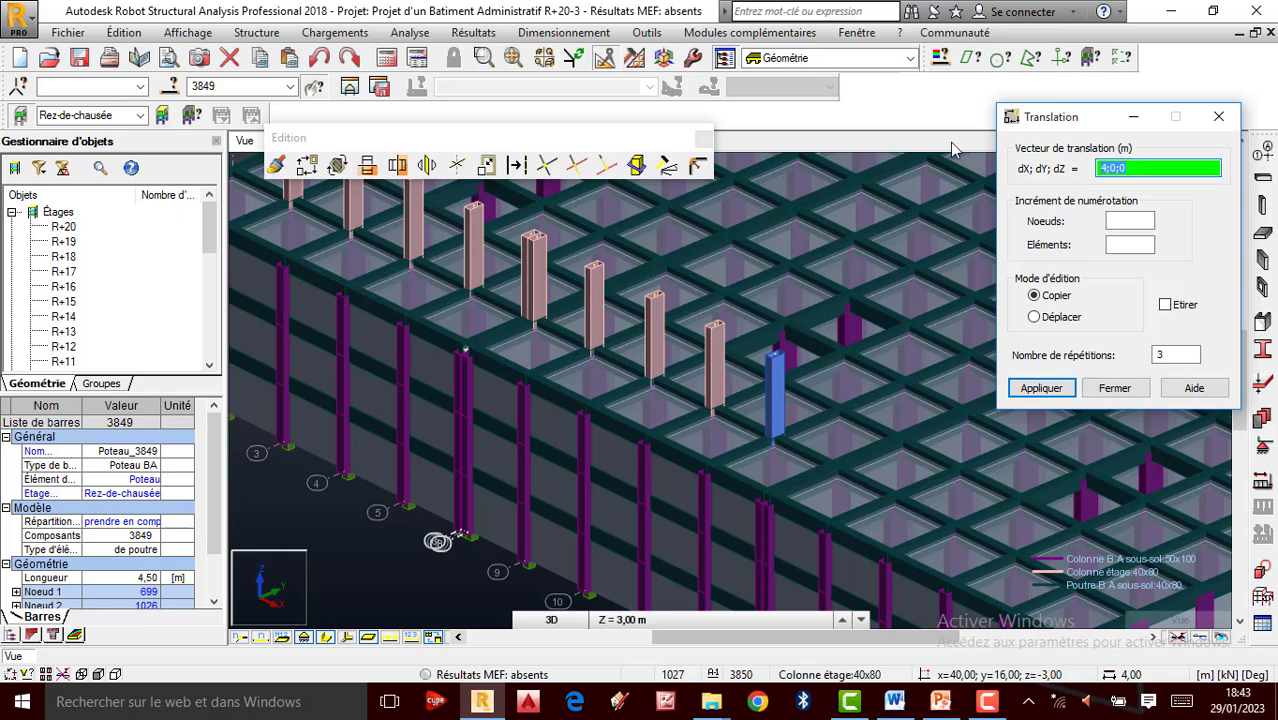
pyautogui.write('3,')
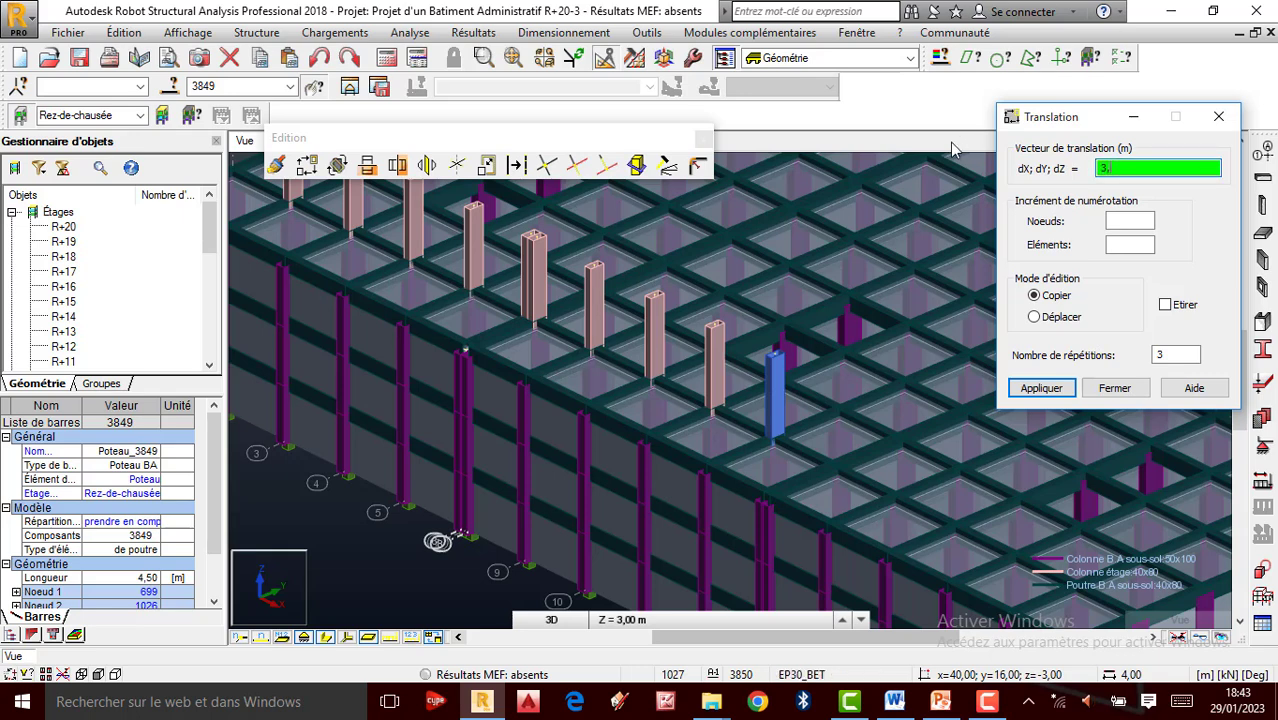
pyautogui.write('8;0;0')
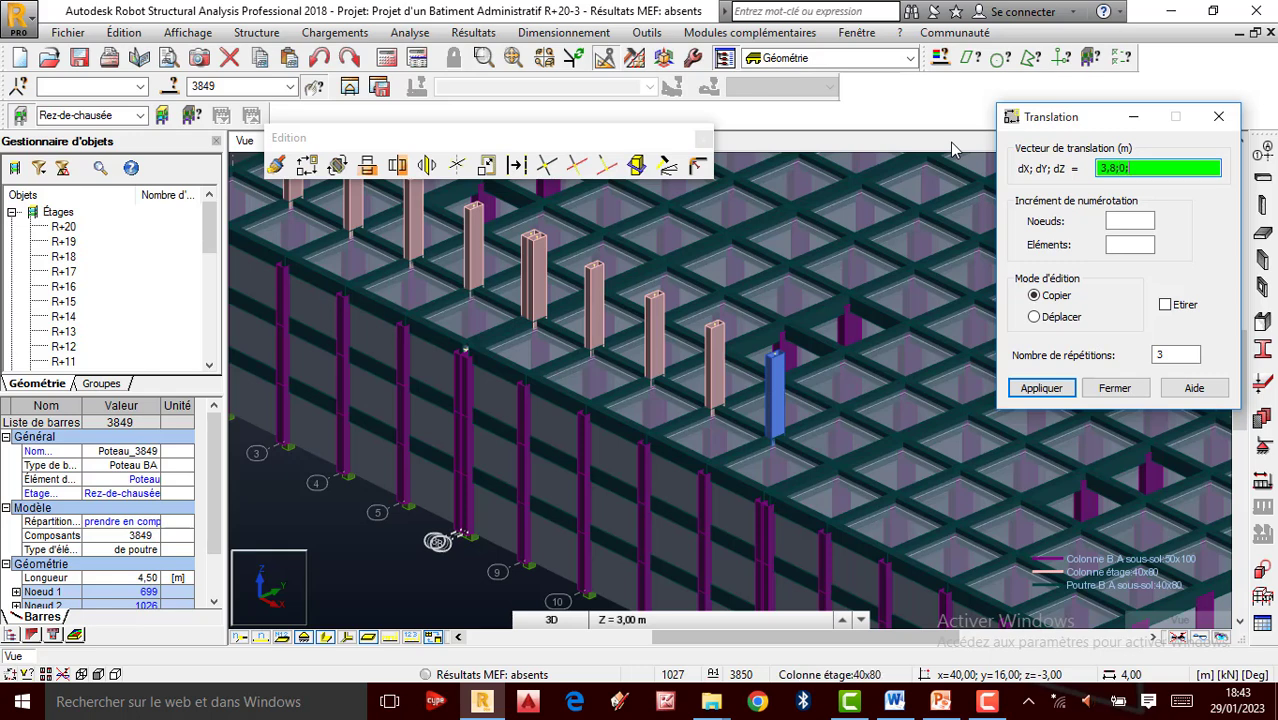
pyautogui.click(1062, 390)
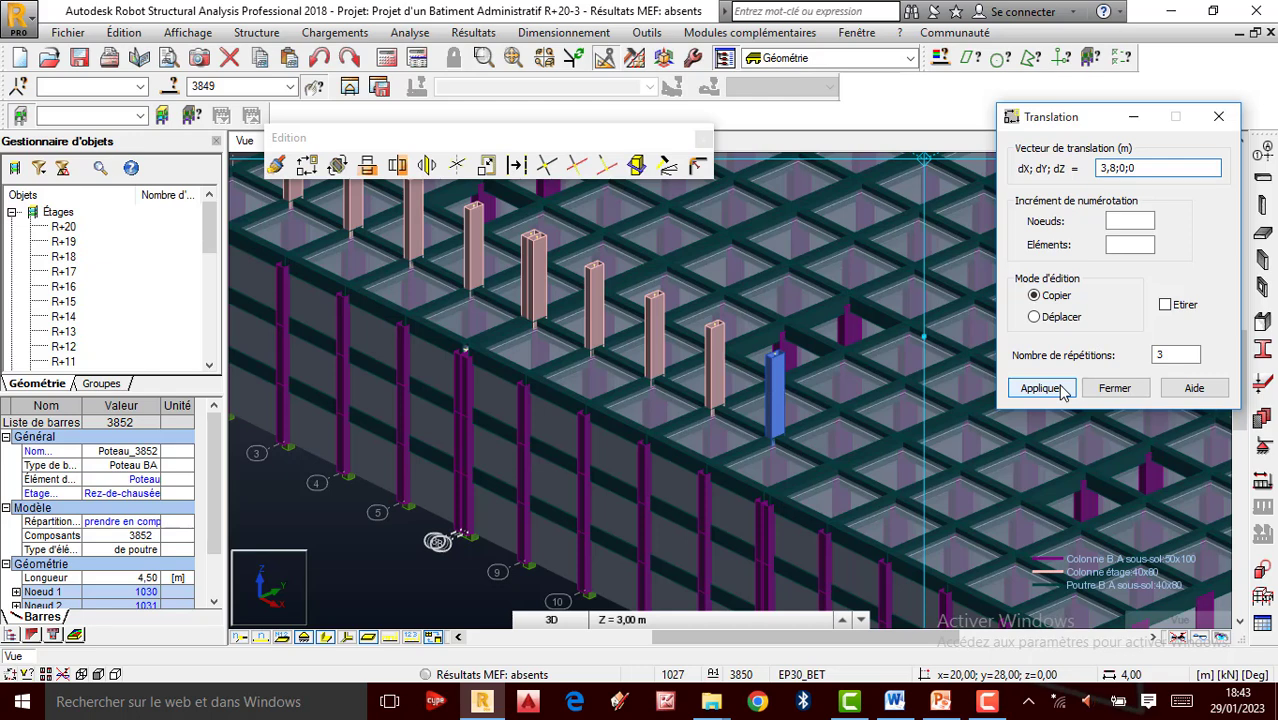
pyautogui.click(1062, 390)
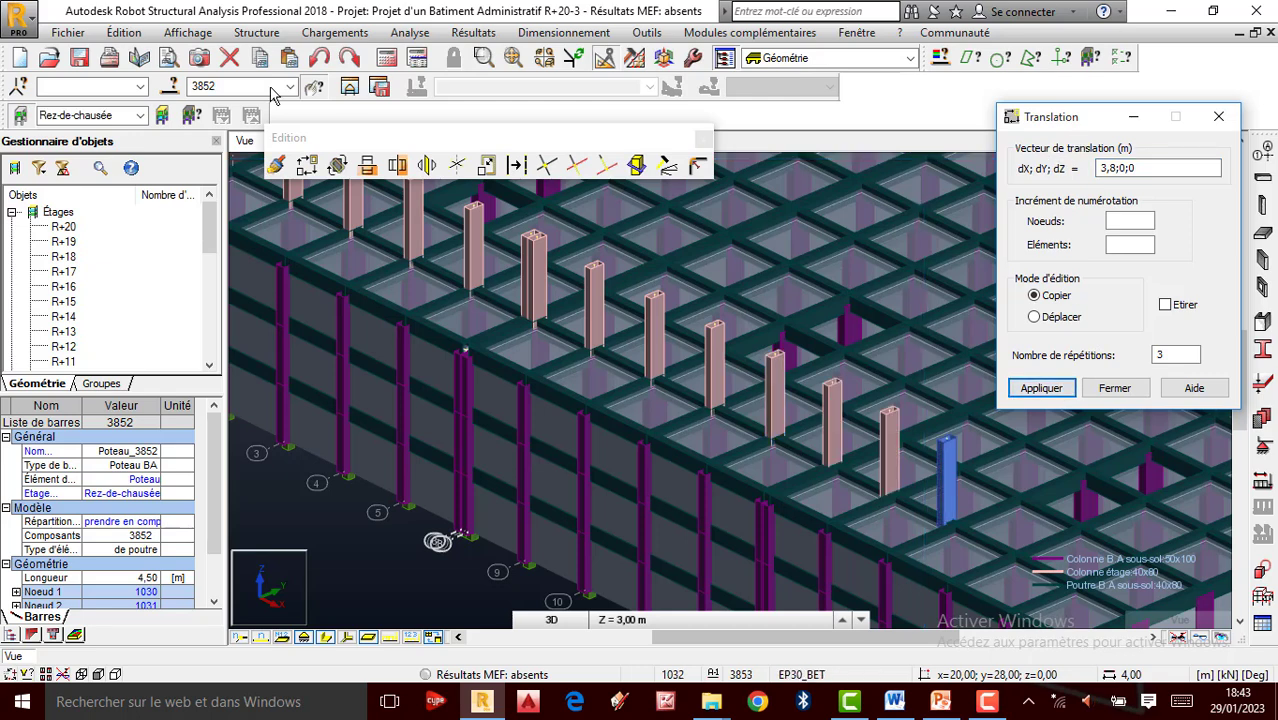
# Undo the triple copy and copy the row's last column only once with the translation of 3,8;0;0 m.
pyautogui.click(318, 60)
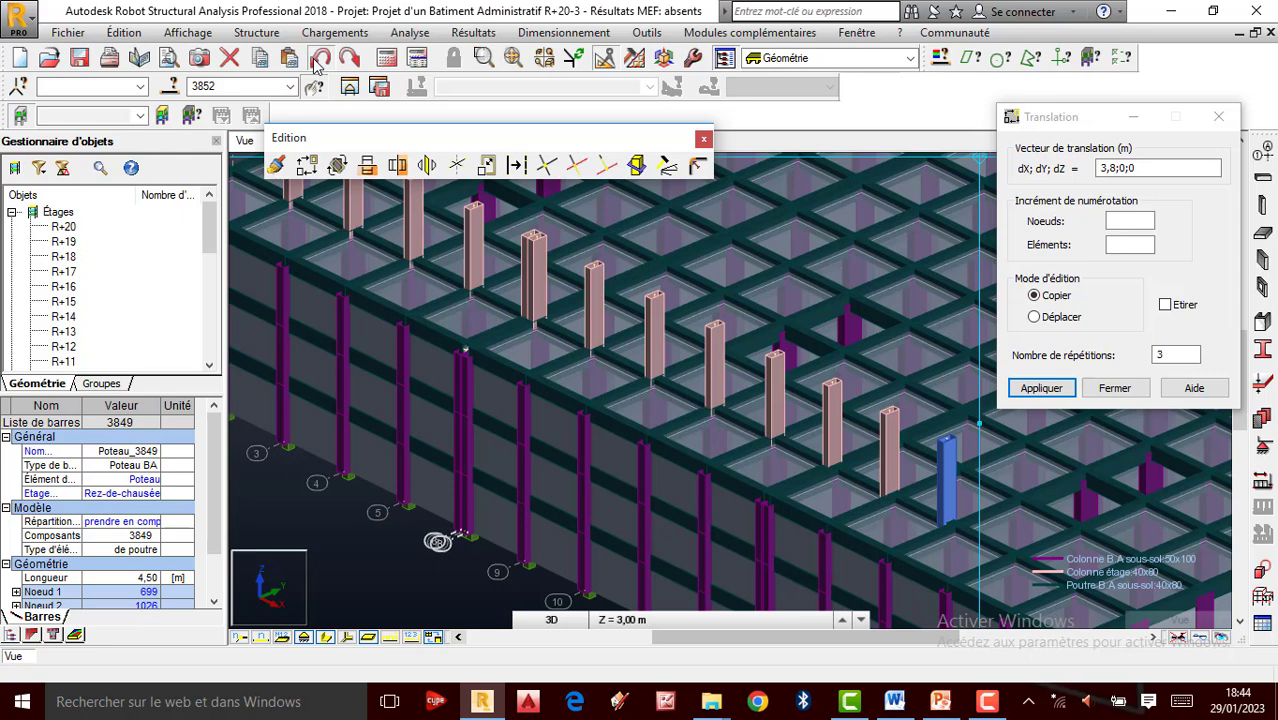
pyautogui.click(318, 60)
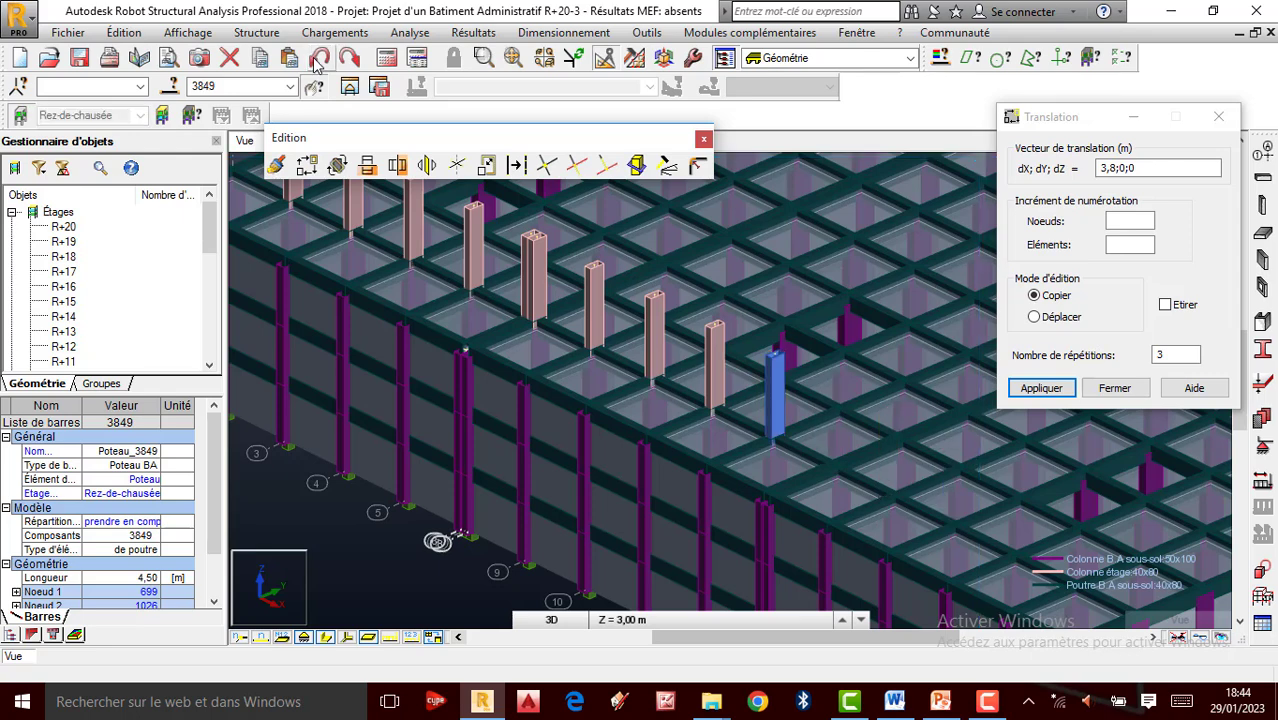
pyautogui.doubleClick(1185, 354)
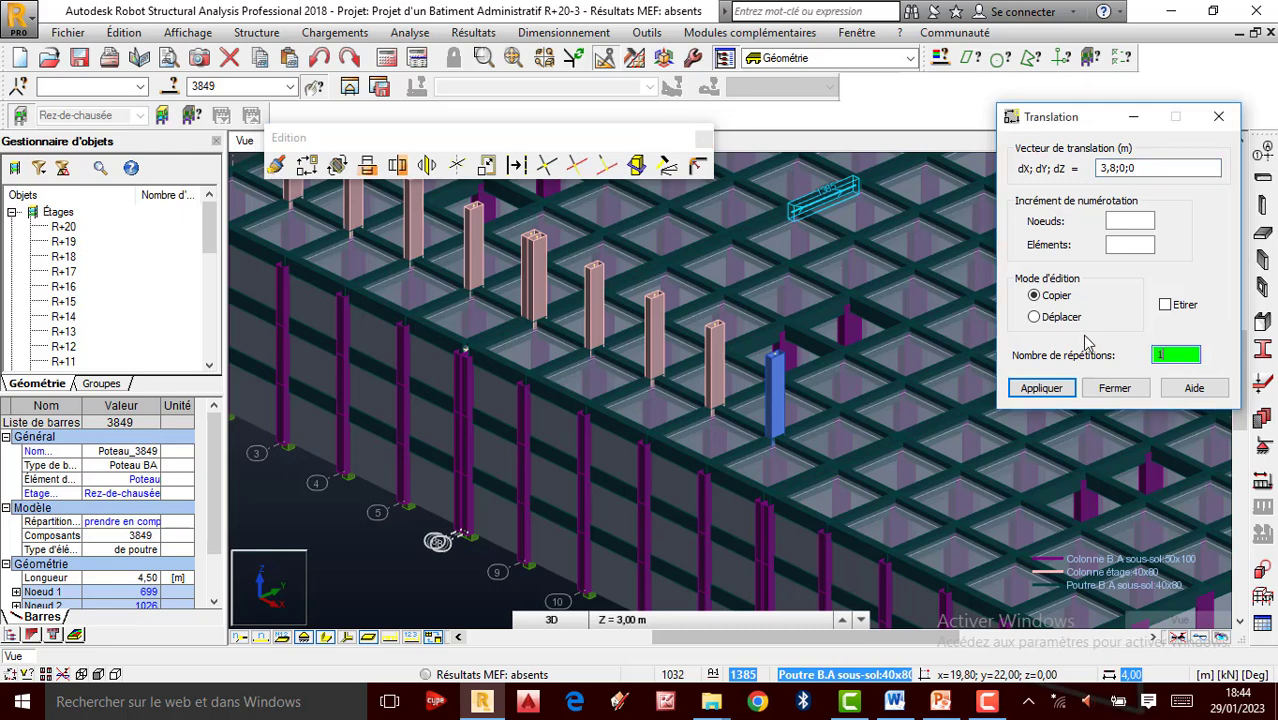
pyautogui.click(1041, 388)
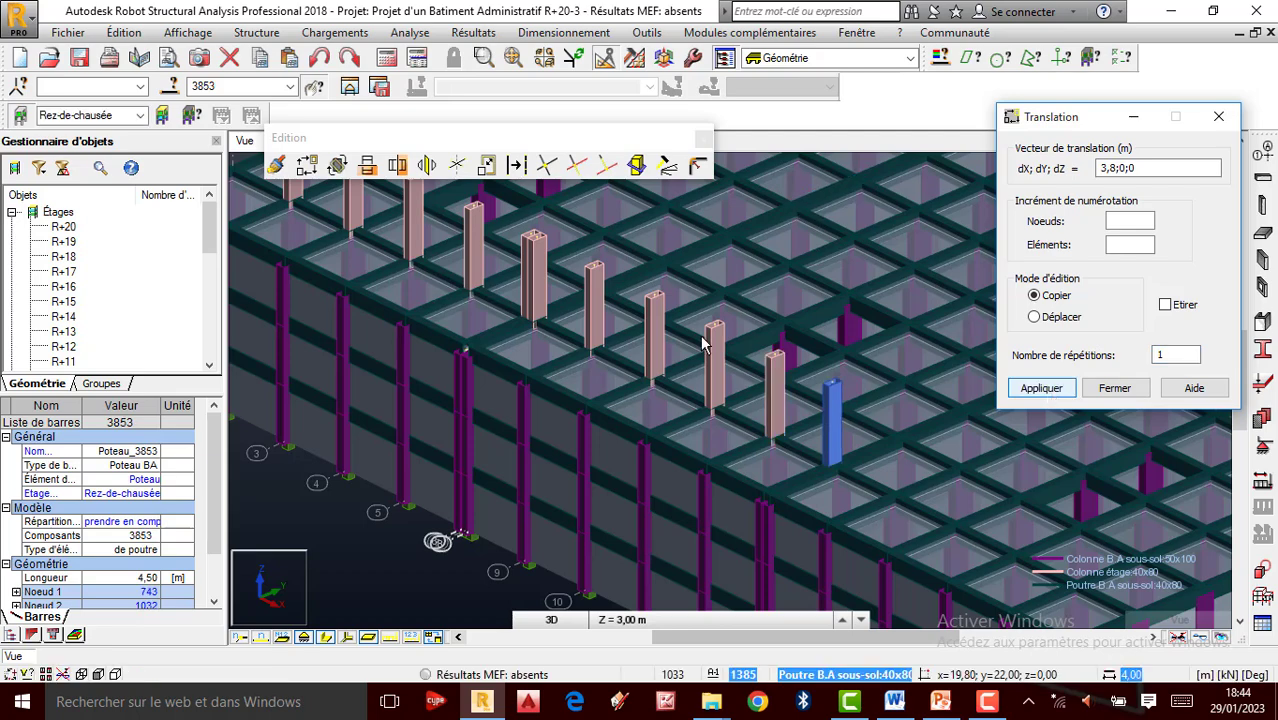
# Copy the newest ground-floor column once with a translation of 0,4;0;0 m to form the second double column.
pyautogui.scroll(-2, 605, 324)
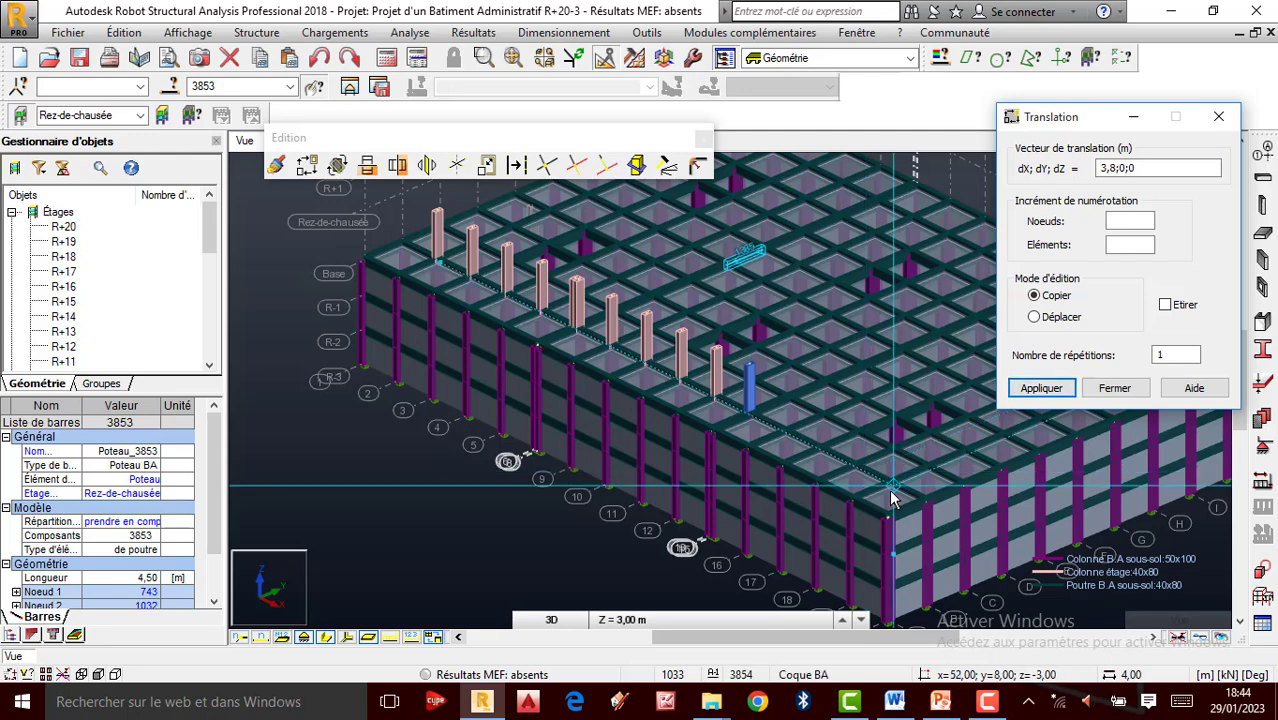
pyautogui.scroll(1, 893, 500)
pyautogui.scroll(1, 806, 453)
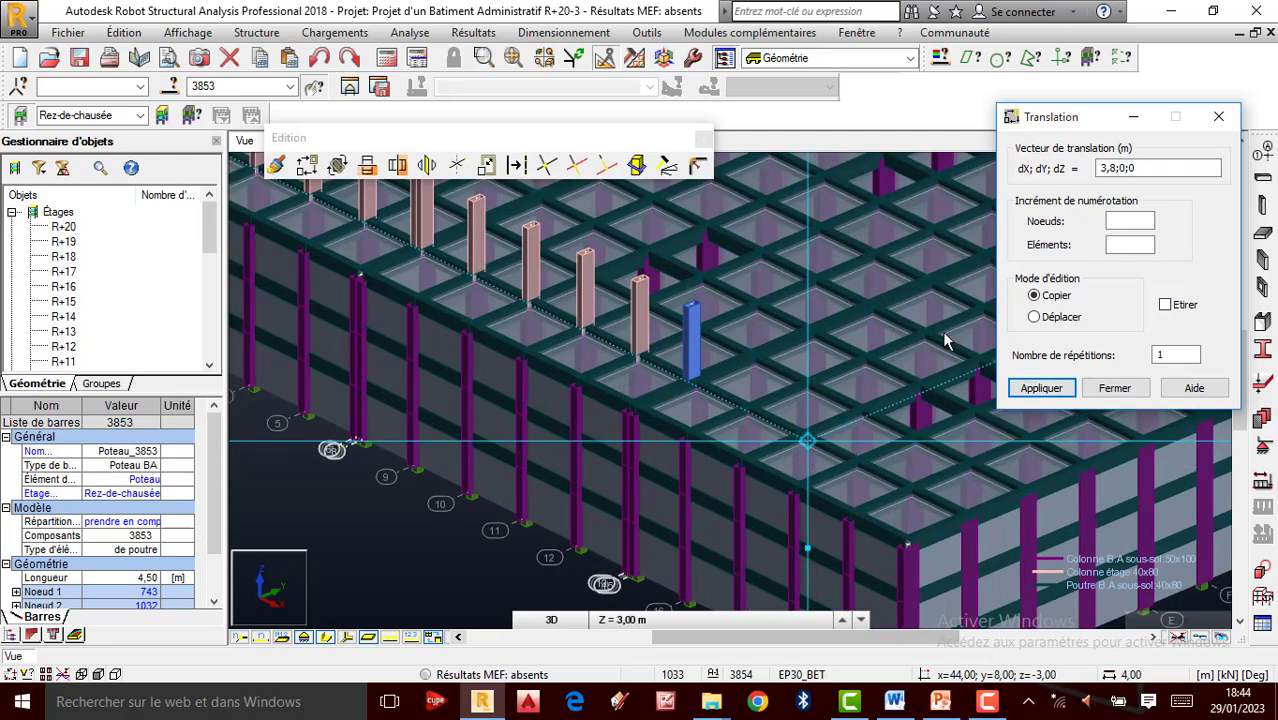
pyautogui.moveTo(1139, 169); pyautogui.dragTo(1072, 162)
pyautogui.write('0')
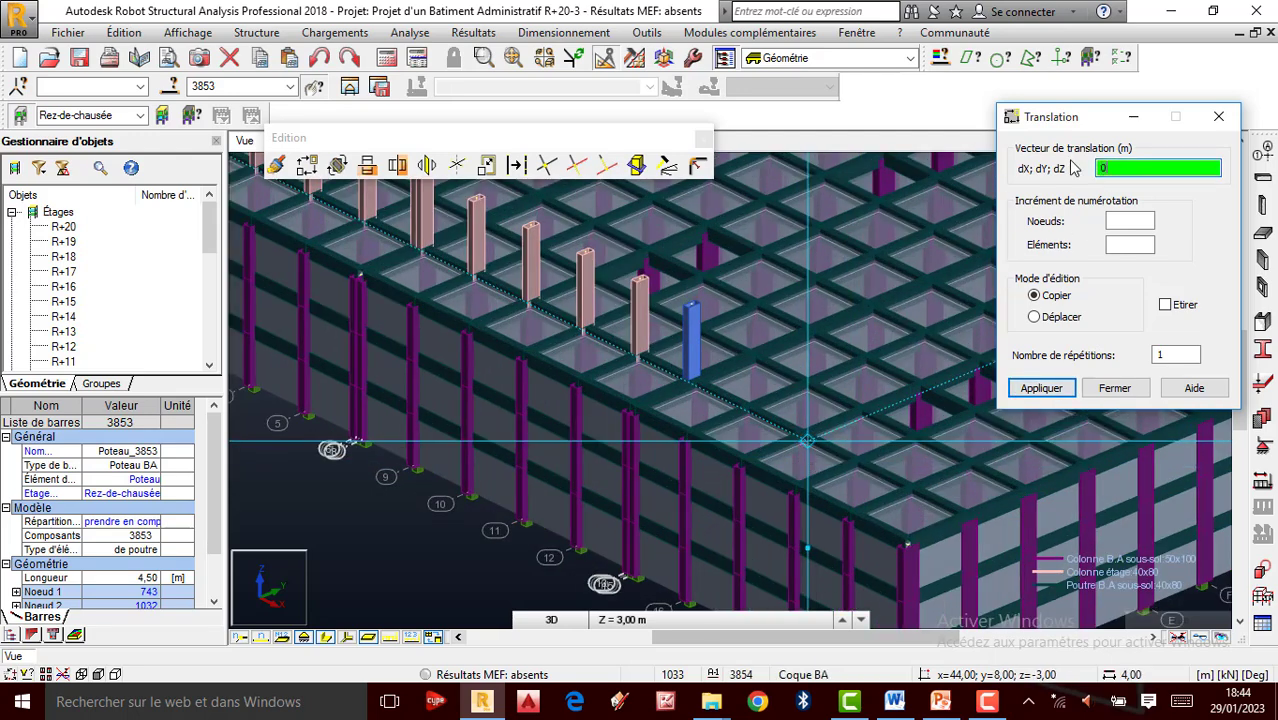
pyautogui.write(',4;0;0')
pyautogui.click(1041, 390)
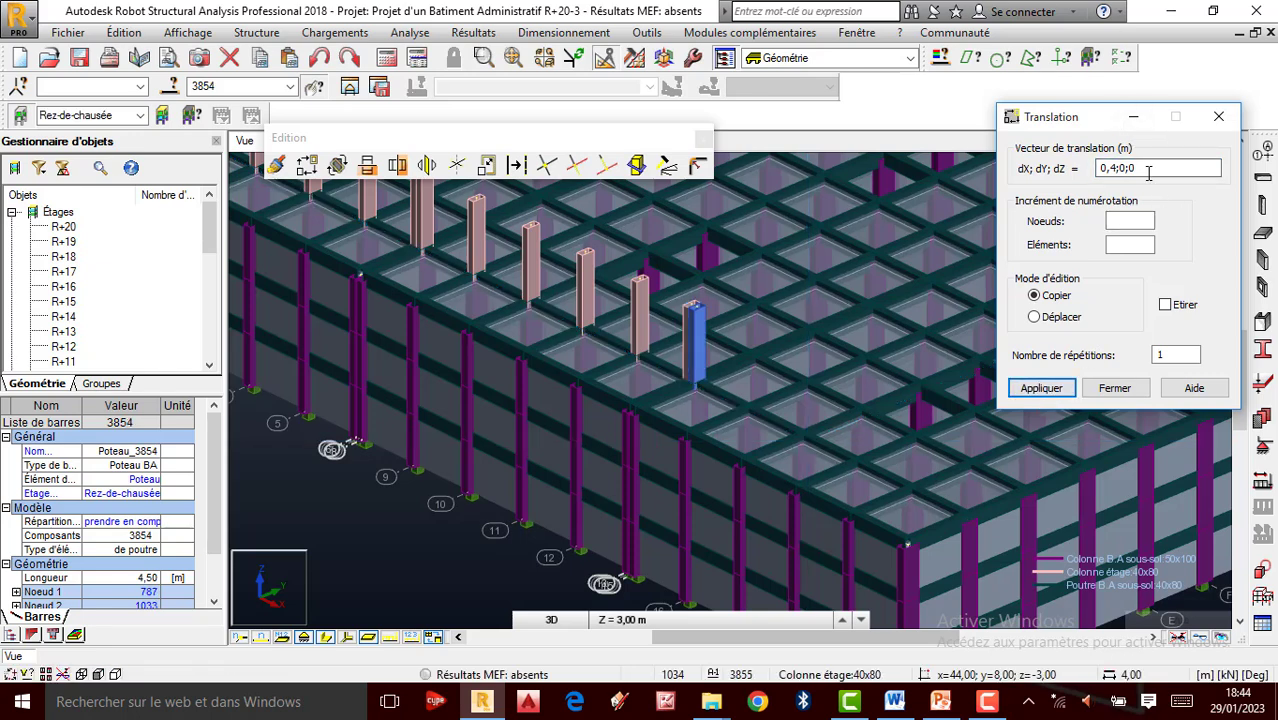
# Copy the outer column of the new pair once with a translation of 3,8;0;0 m.
pyautogui.moveTo(1147, 171); pyautogui.dragTo(1043, 160)
pyautogui.write('3')
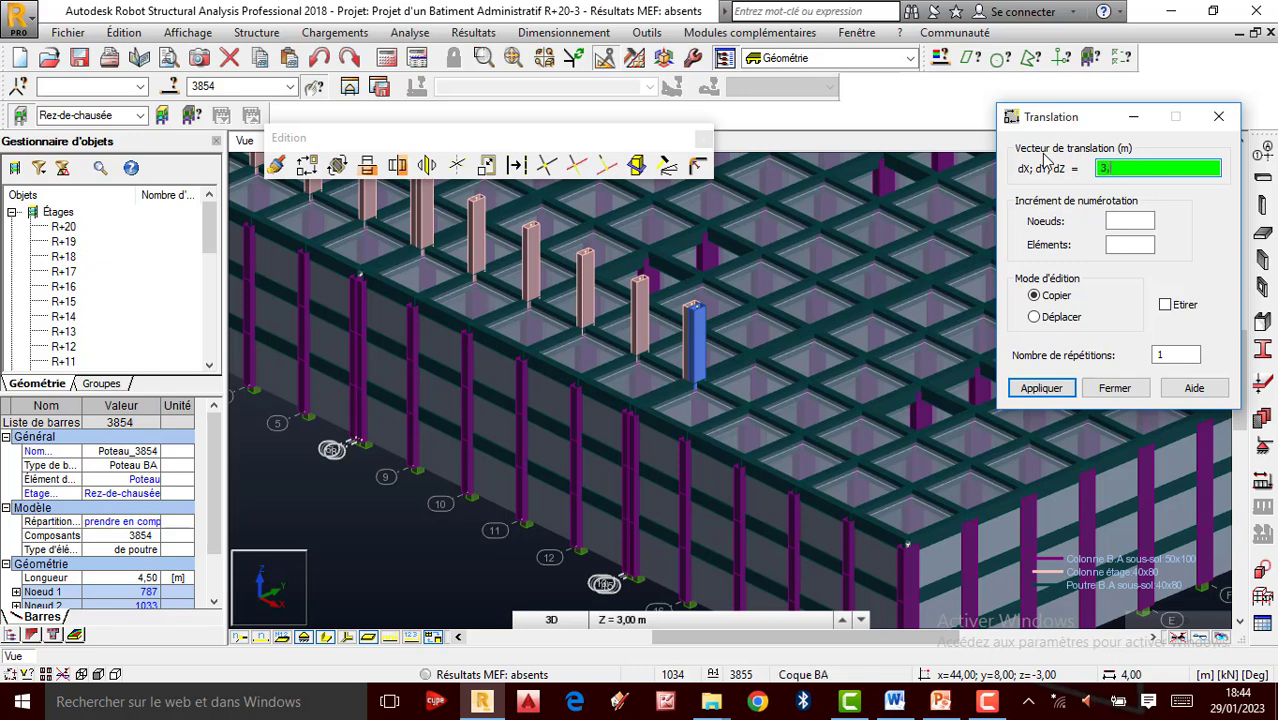
pyautogui.write(',8;0;')
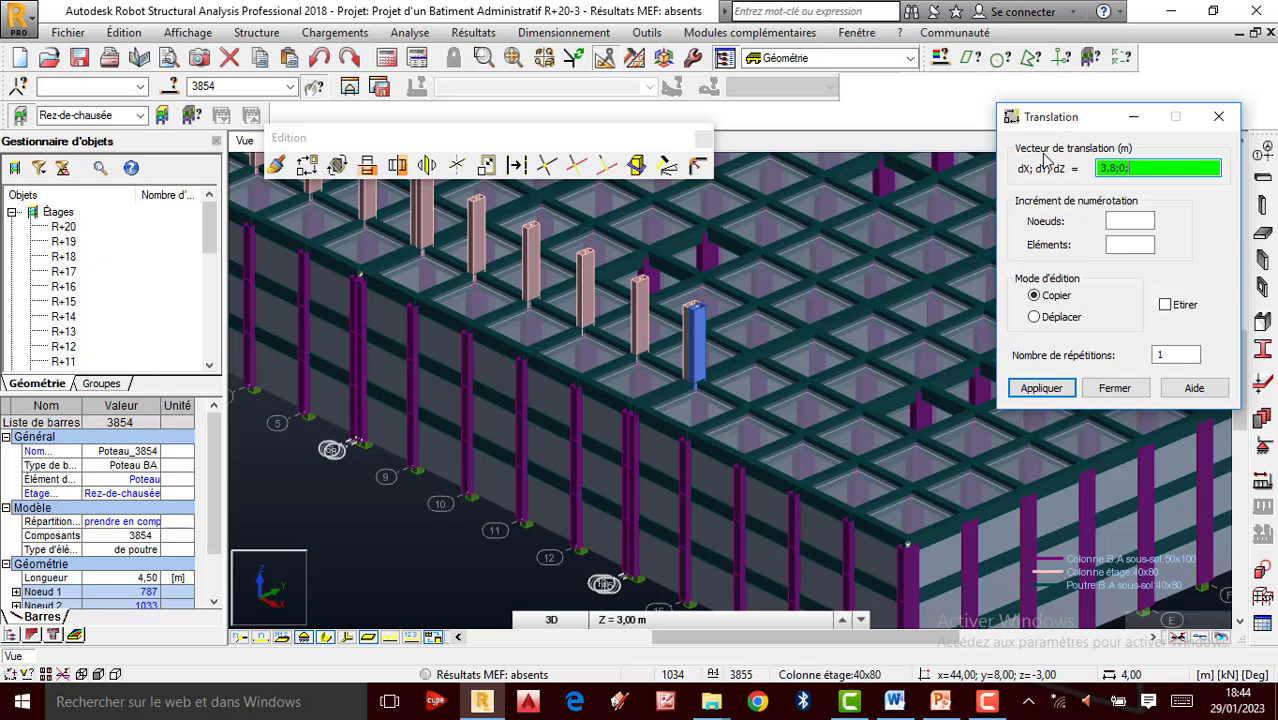
pyautogui.write('0')
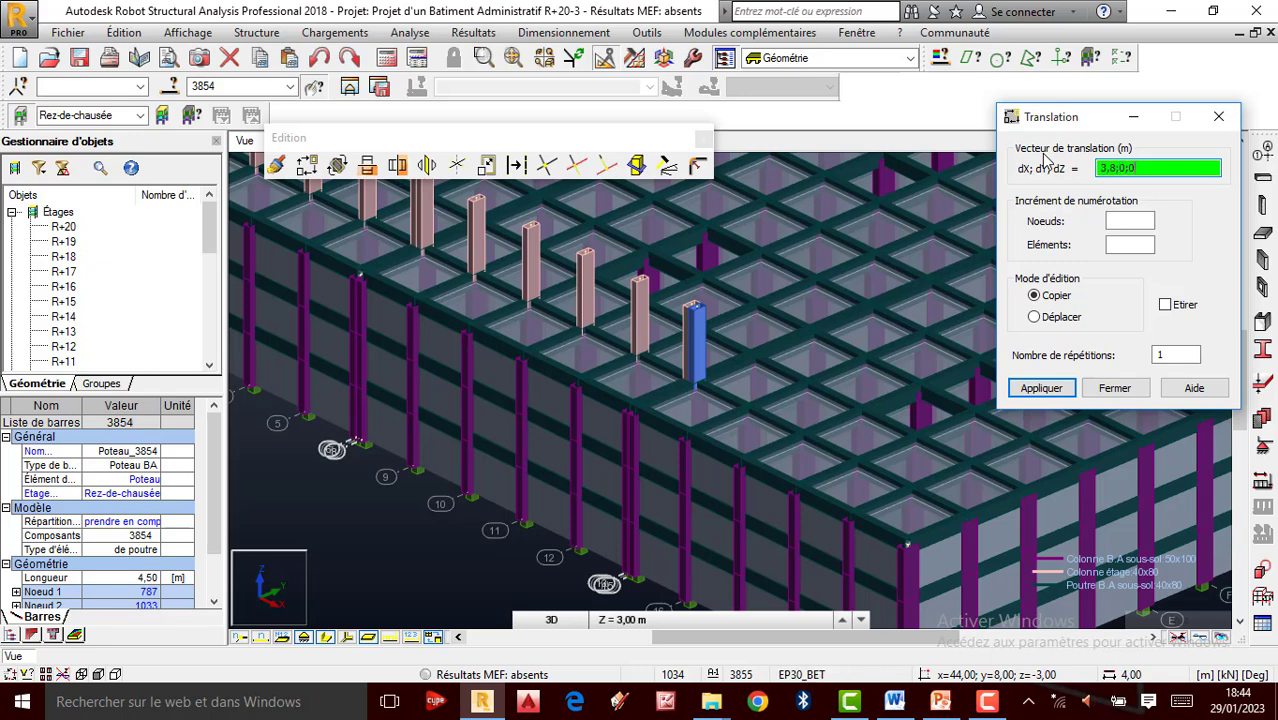
pyautogui.click(1065, 390)
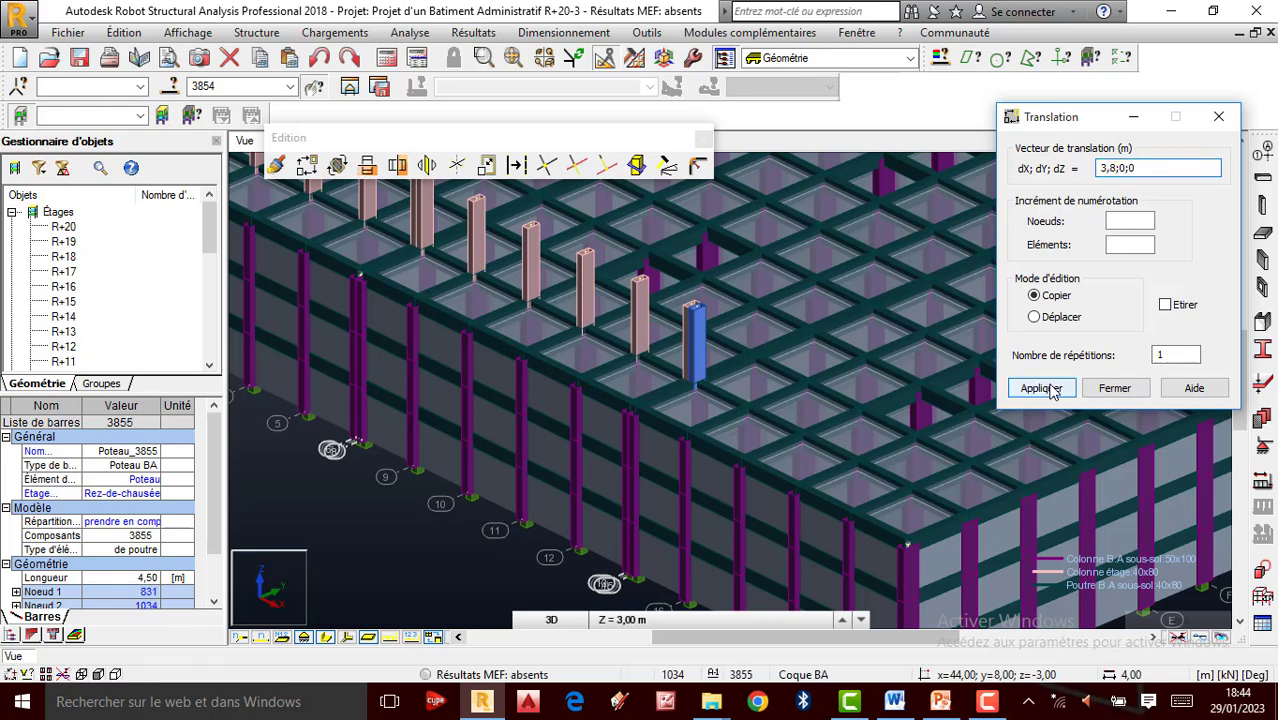
pyautogui.click(1052, 390)
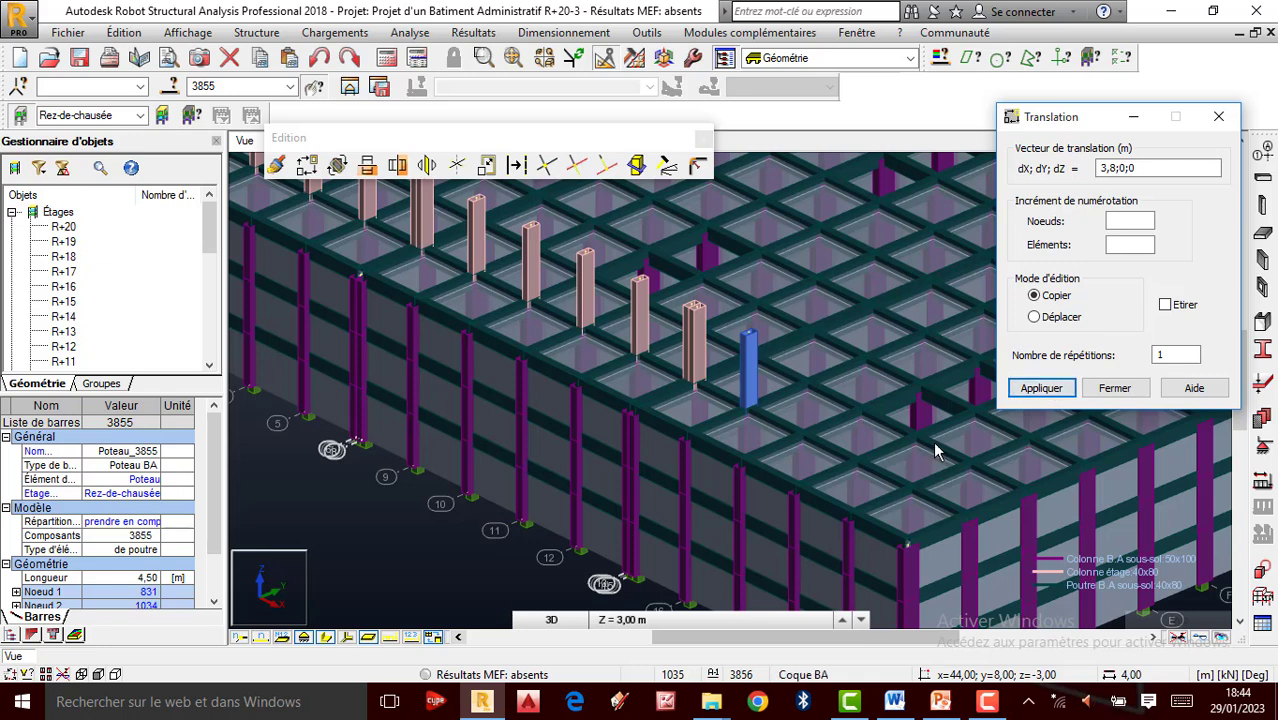
# Copy the row's last ground-floor column four times with a translation of 4;0;0 m, and delete the final copy at the building's edge.
pyautogui.doubleClick(1154, 172)
pyautogui.write('4')
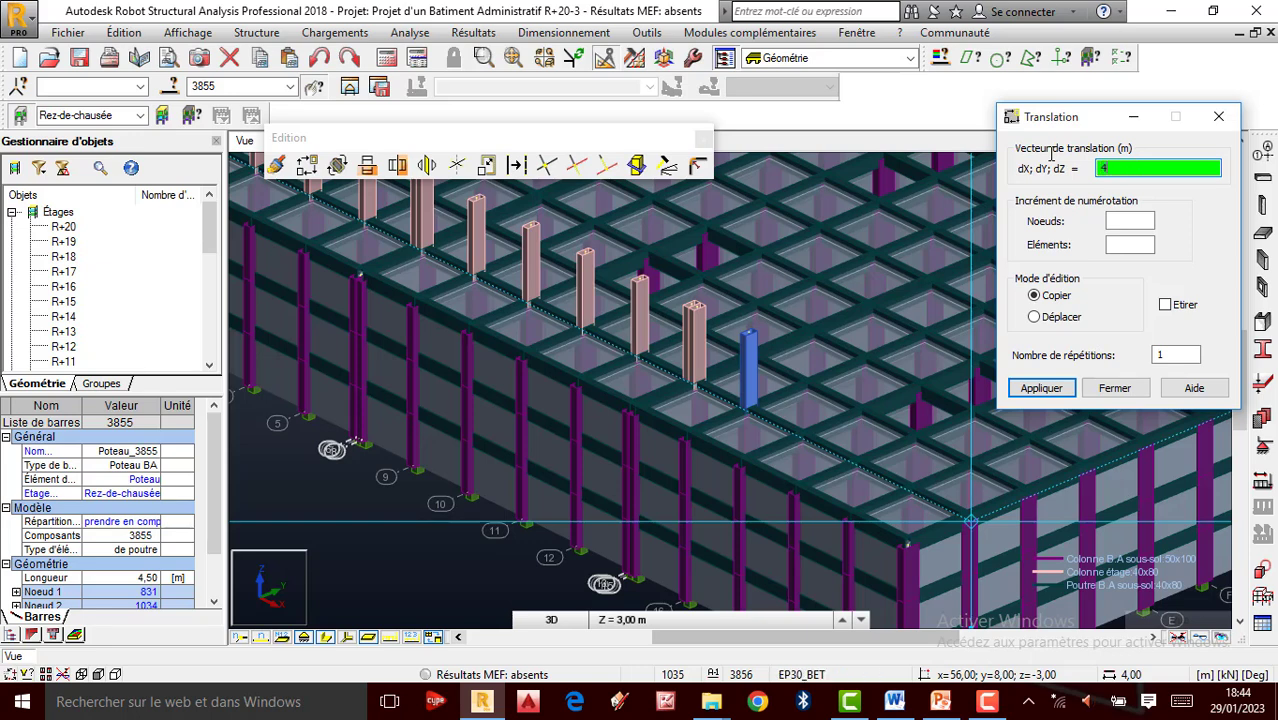
pyautogui.write(';0;0')
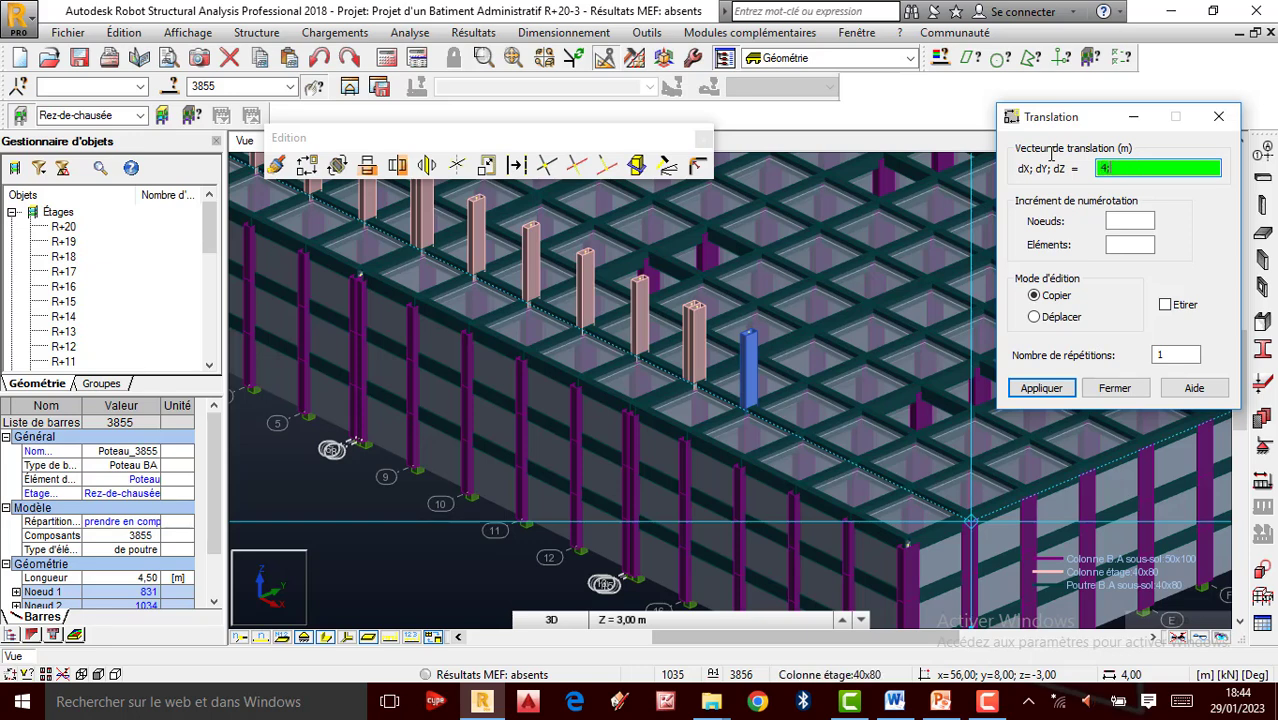
pyautogui.doubleClick(1168, 355)
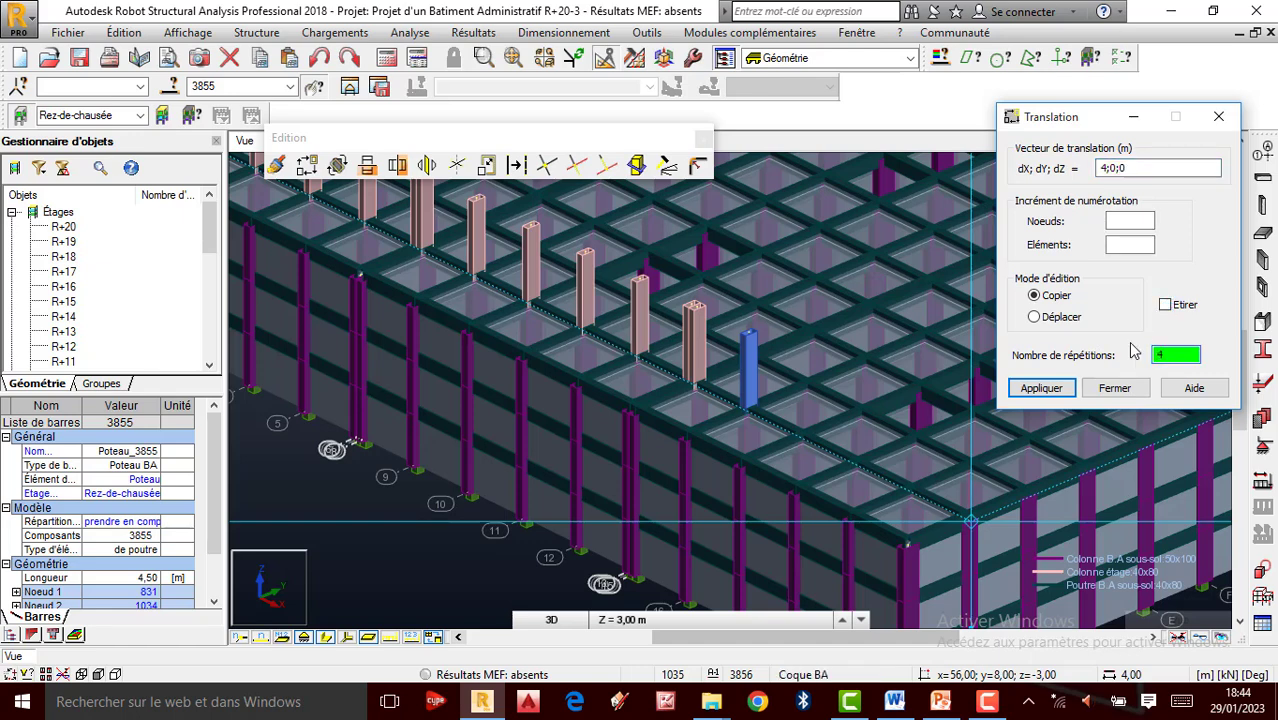
pyautogui.write('4')
pyautogui.click(1041, 387)
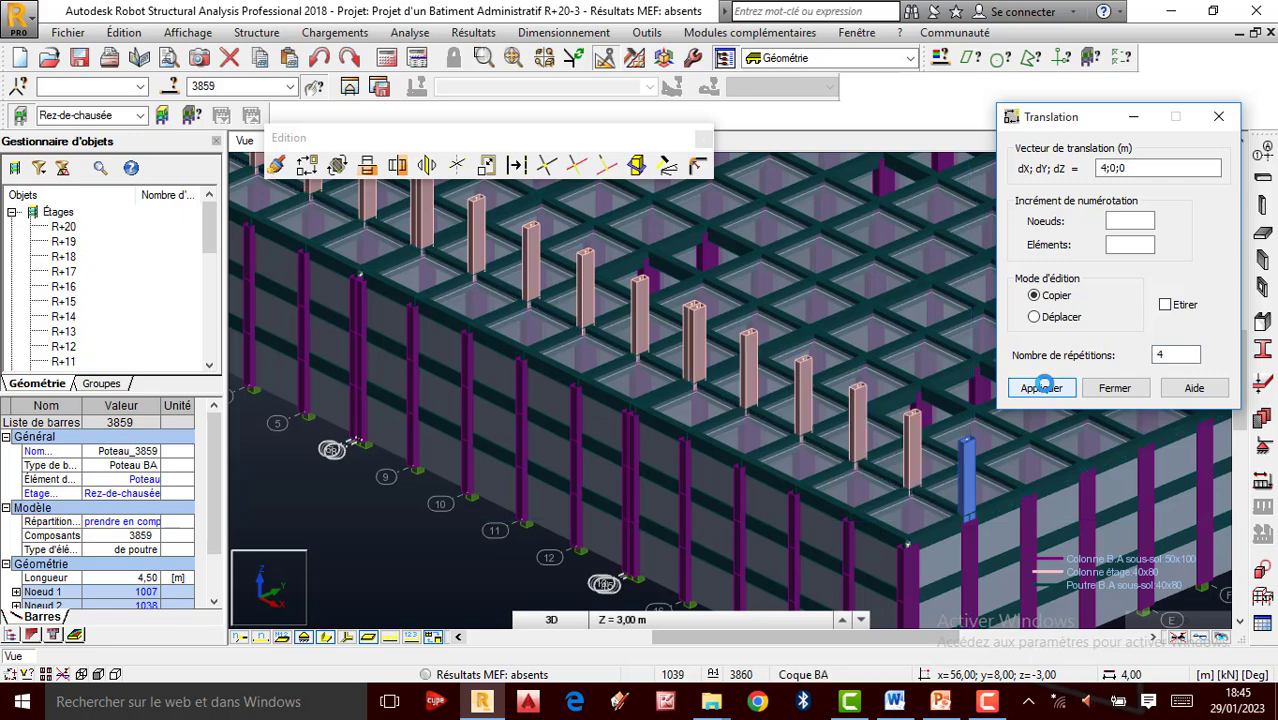
pyautogui.click(1114, 388)
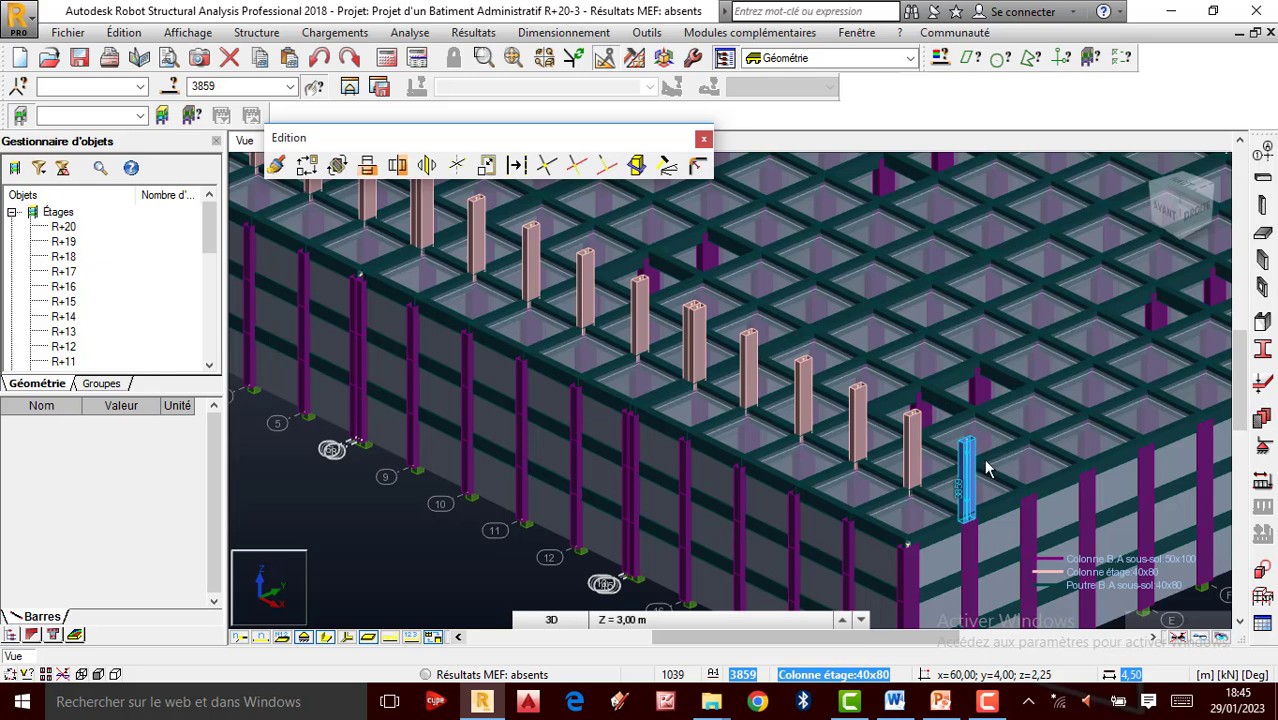
pyautogui.press('Delete')
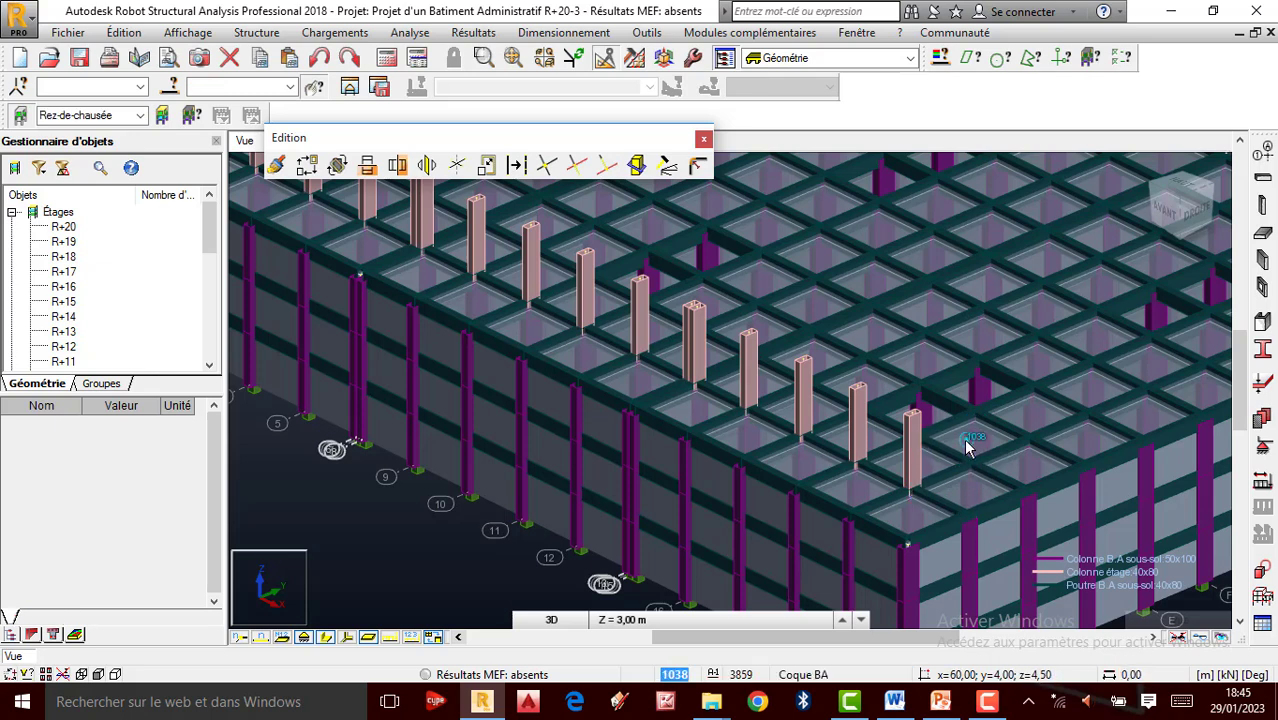
# Dock the floating Edition toolbar beneath the selection tools at the edge of the workspace.
pyautogui.click(966, 441)
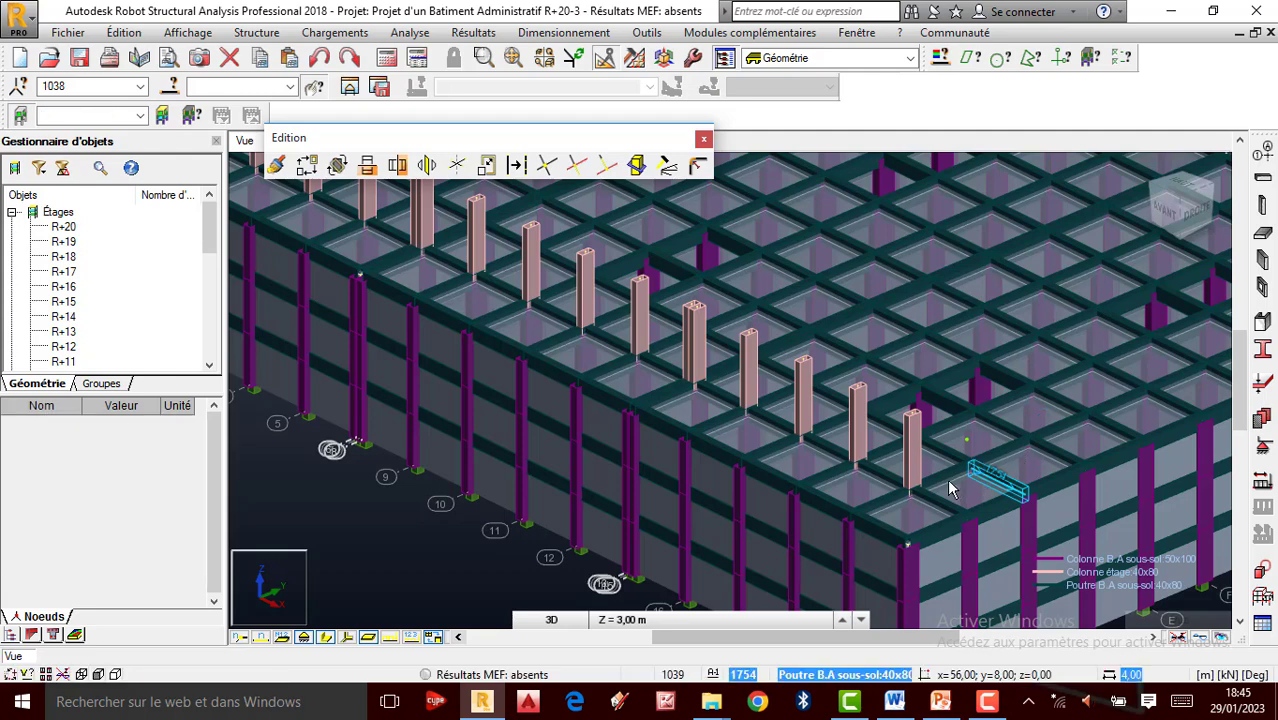
pyautogui.scroll(-3, 946, 485)
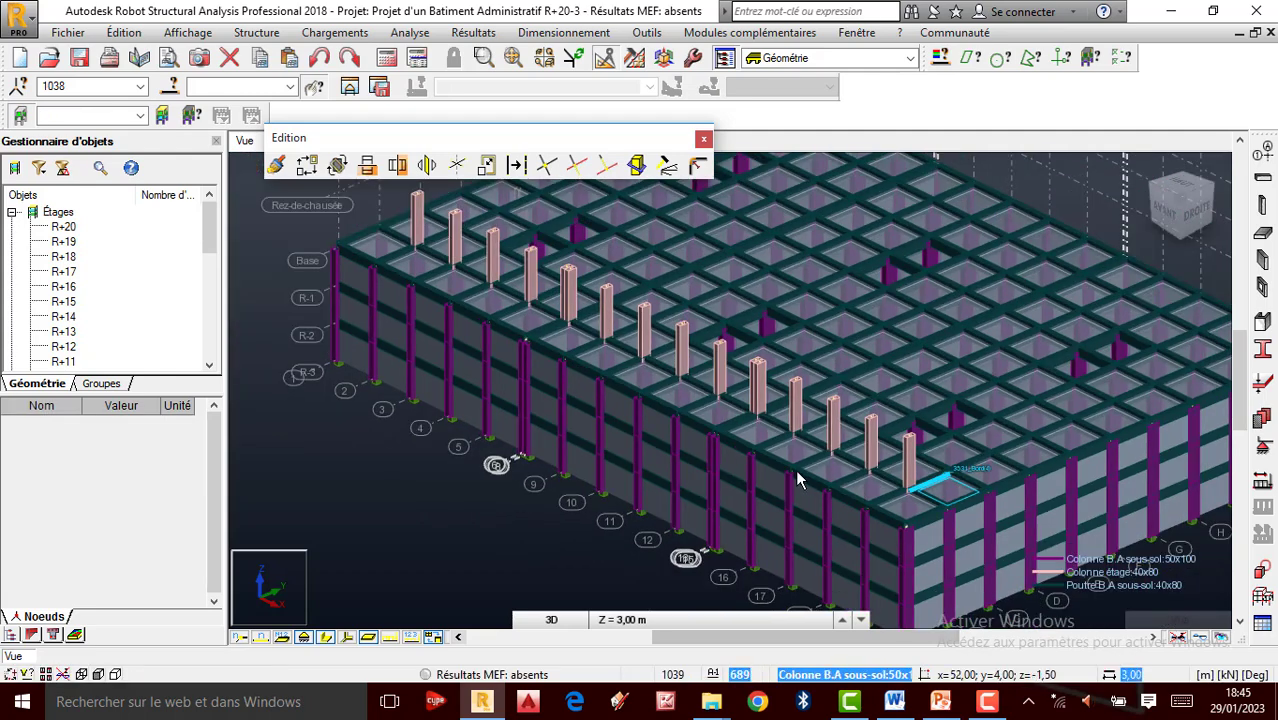
pyautogui.scroll(3, 820, 450)
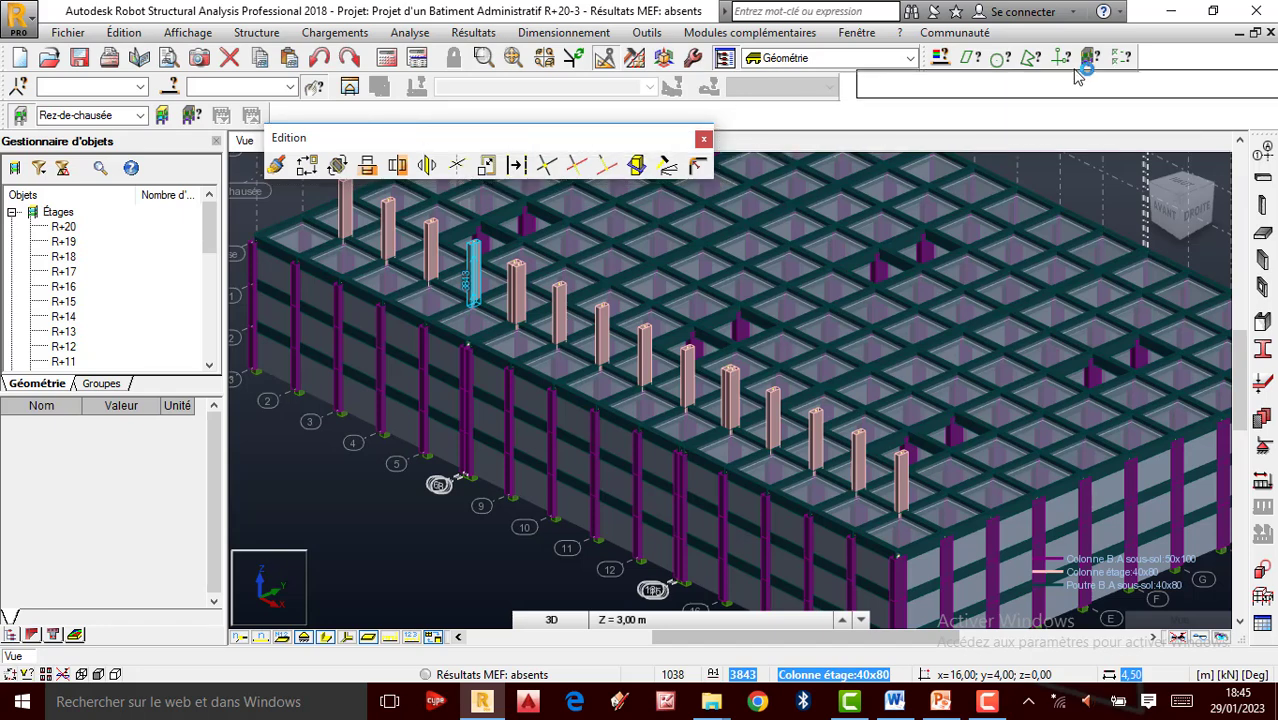
pyautogui.moveTo(1064, 71); pyautogui.dragTo(1056, 76)
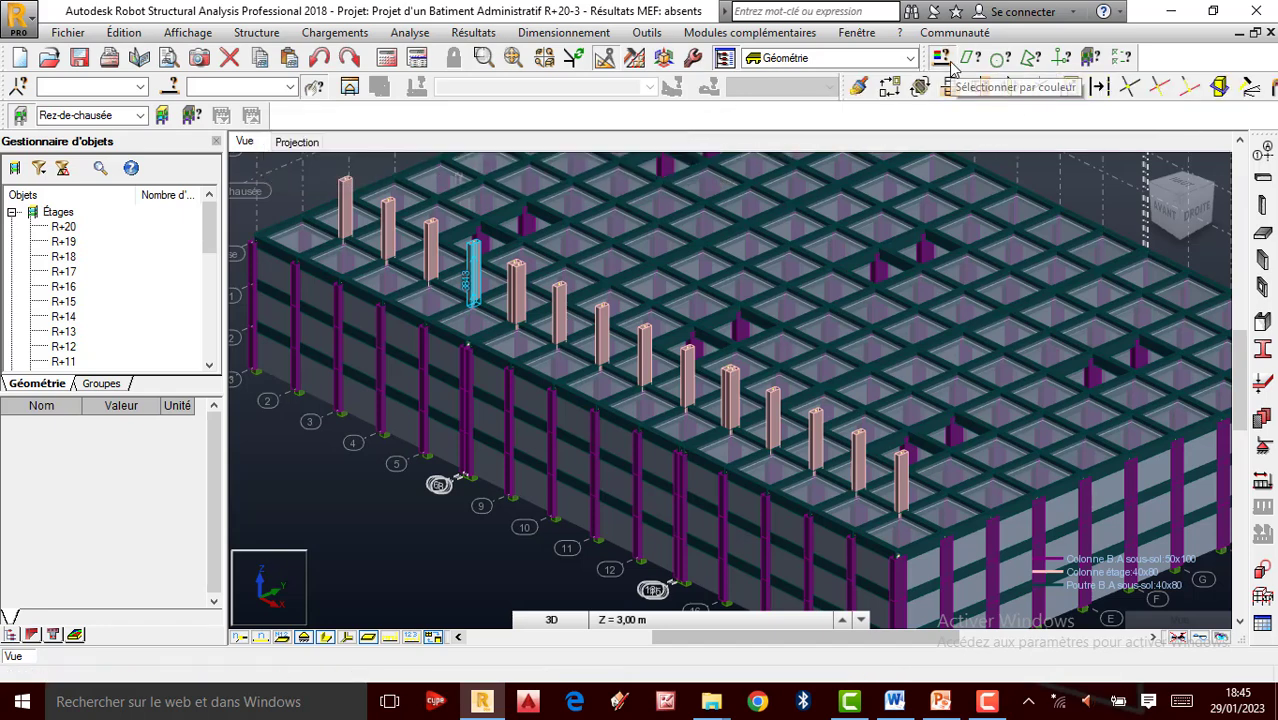
# Select all the pink 40x80 ground-floor columns by colour.
pyautogui.click(950, 63)
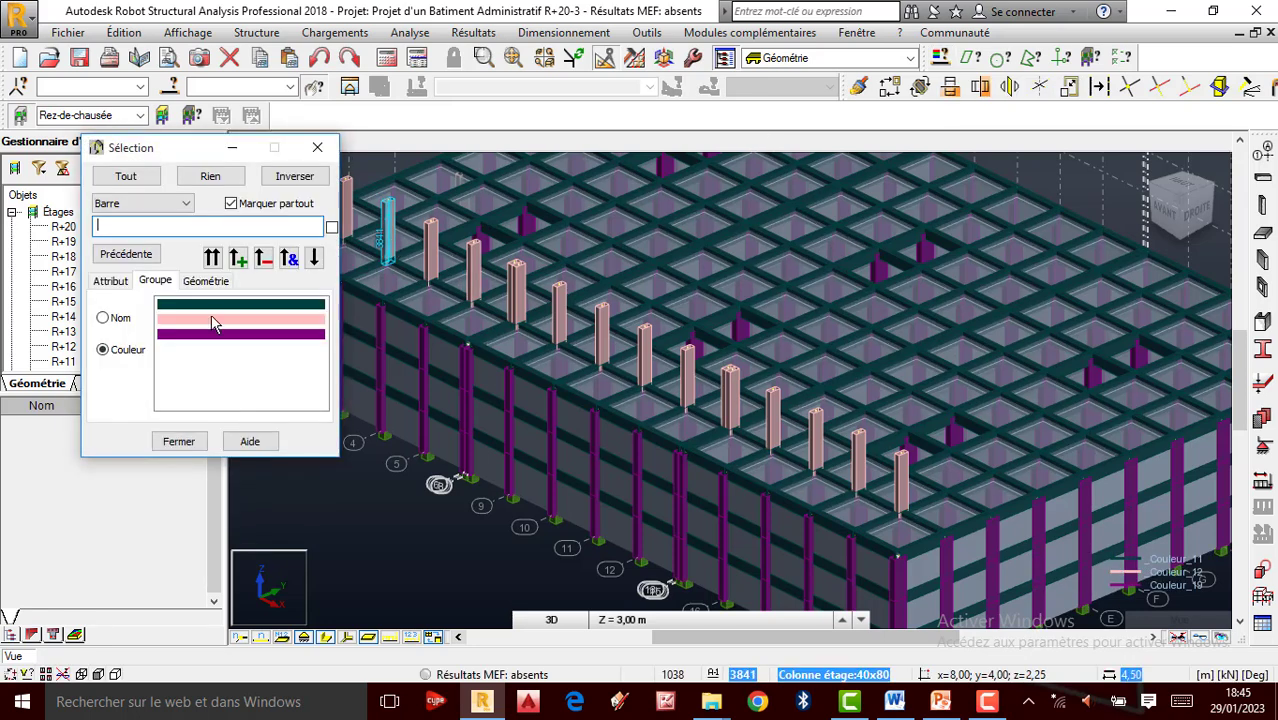
pyautogui.click(193, 318)
pyautogui.click(238, 259)
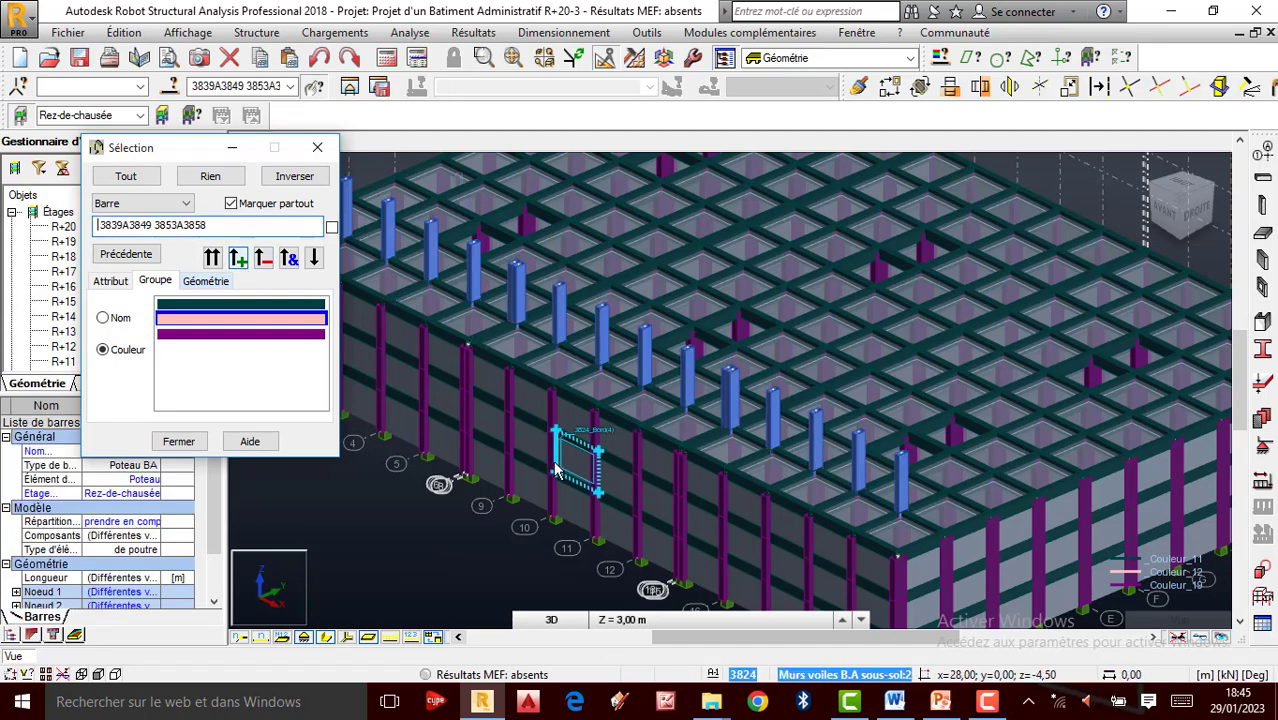
# Try to copy the selected column row eight times with a translation of 4;0;0 m, and undo the copy.
pyautogui.scroll(-1, 556, 466)
pyautogui.click(890, 86)
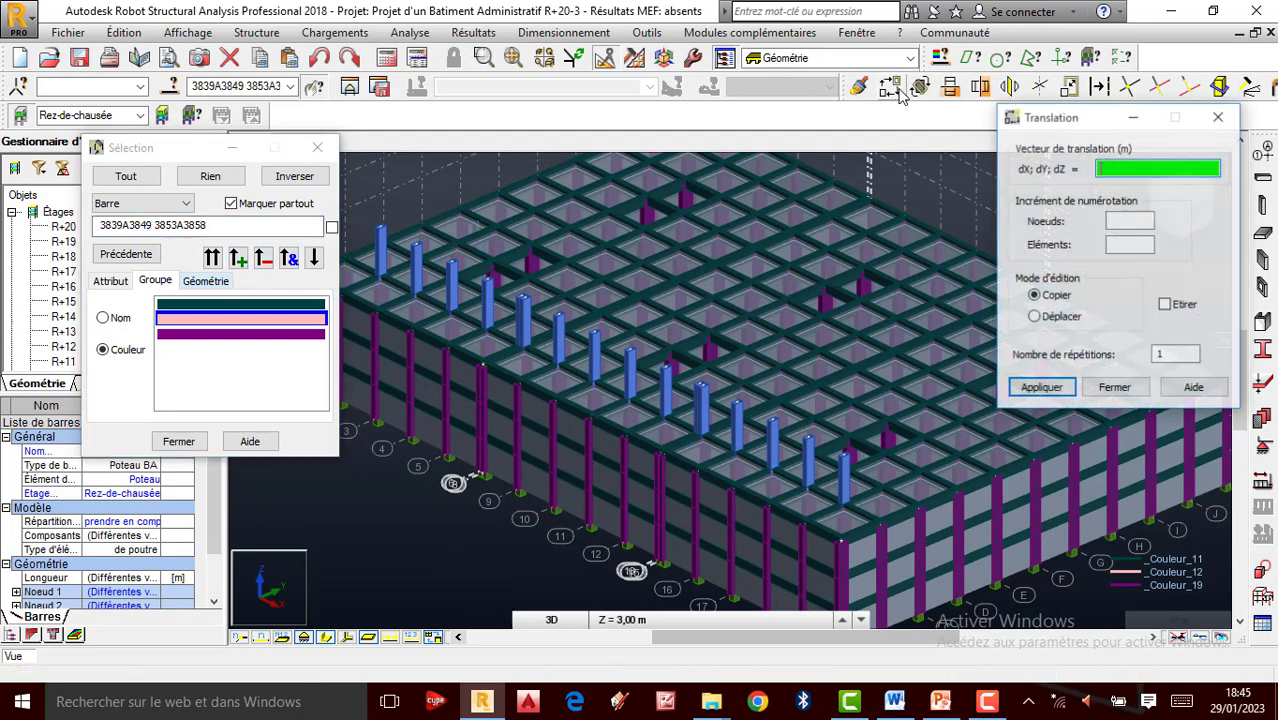
pyautogui.moveTo(1078, 122); pyautogui.dragTo(373, 213)
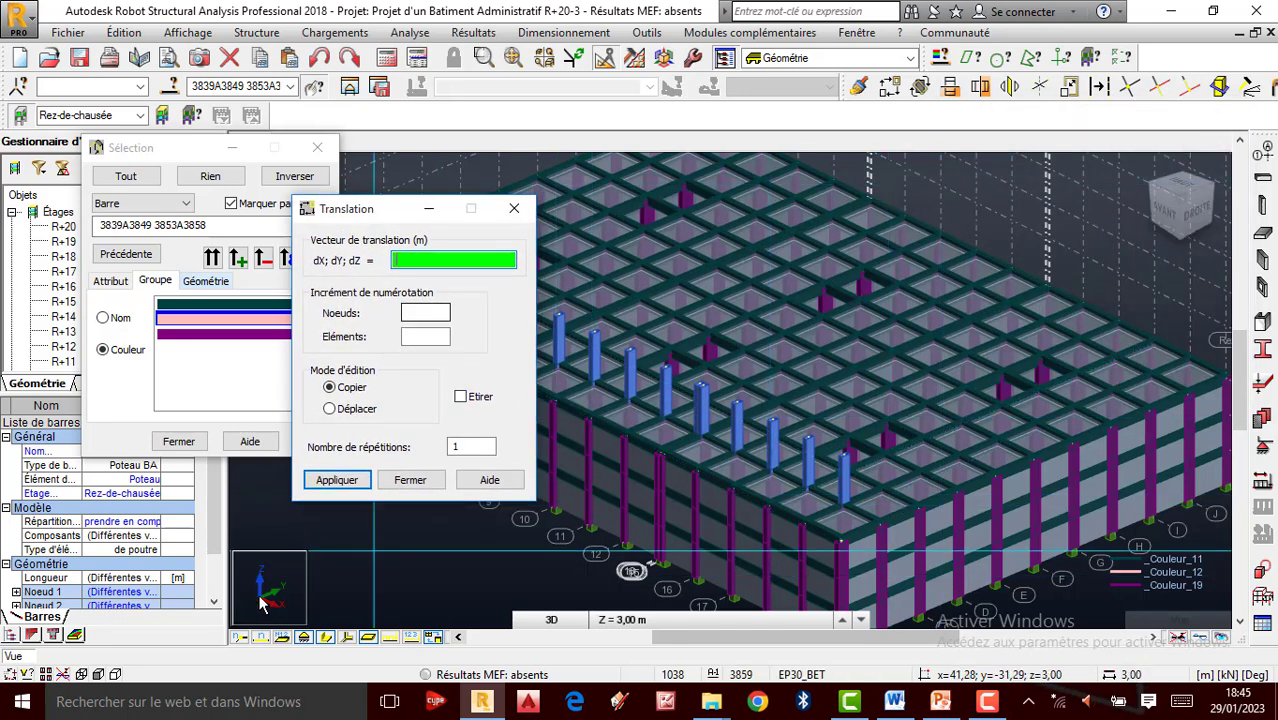
pyautogui.scroll(2, 282, 590)
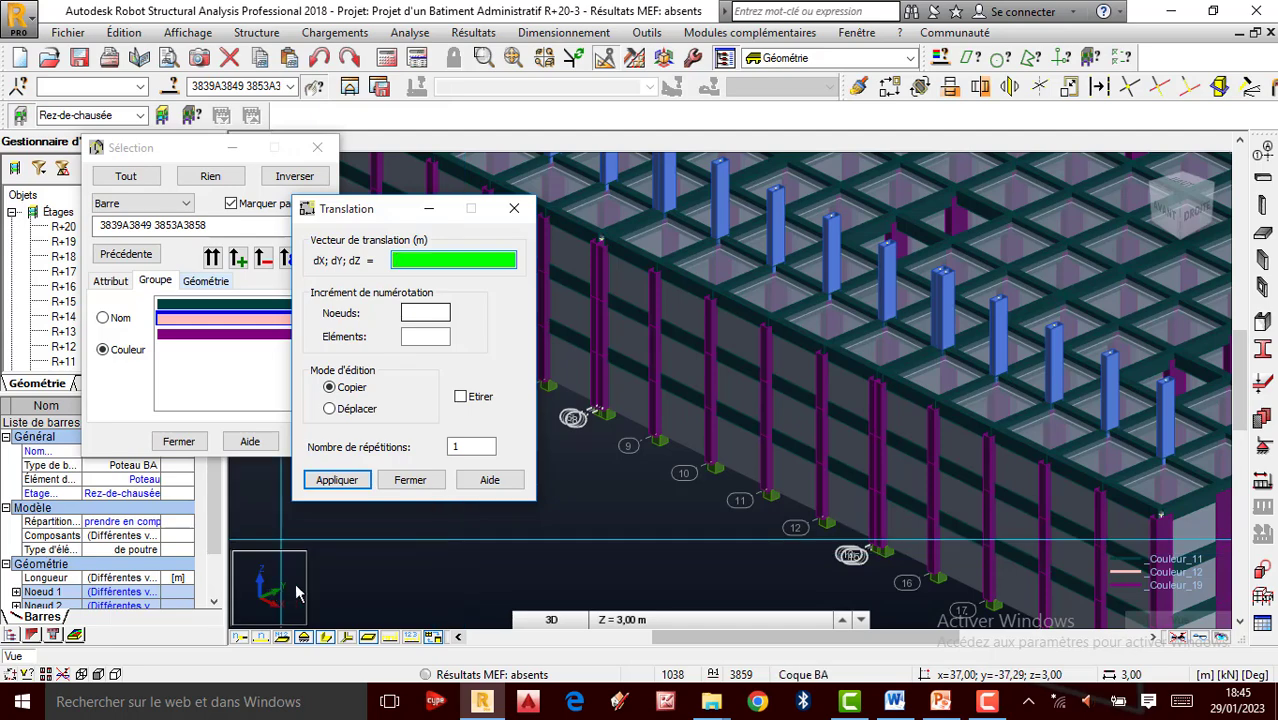
pyautogui.scroll(-2, 288, 594)
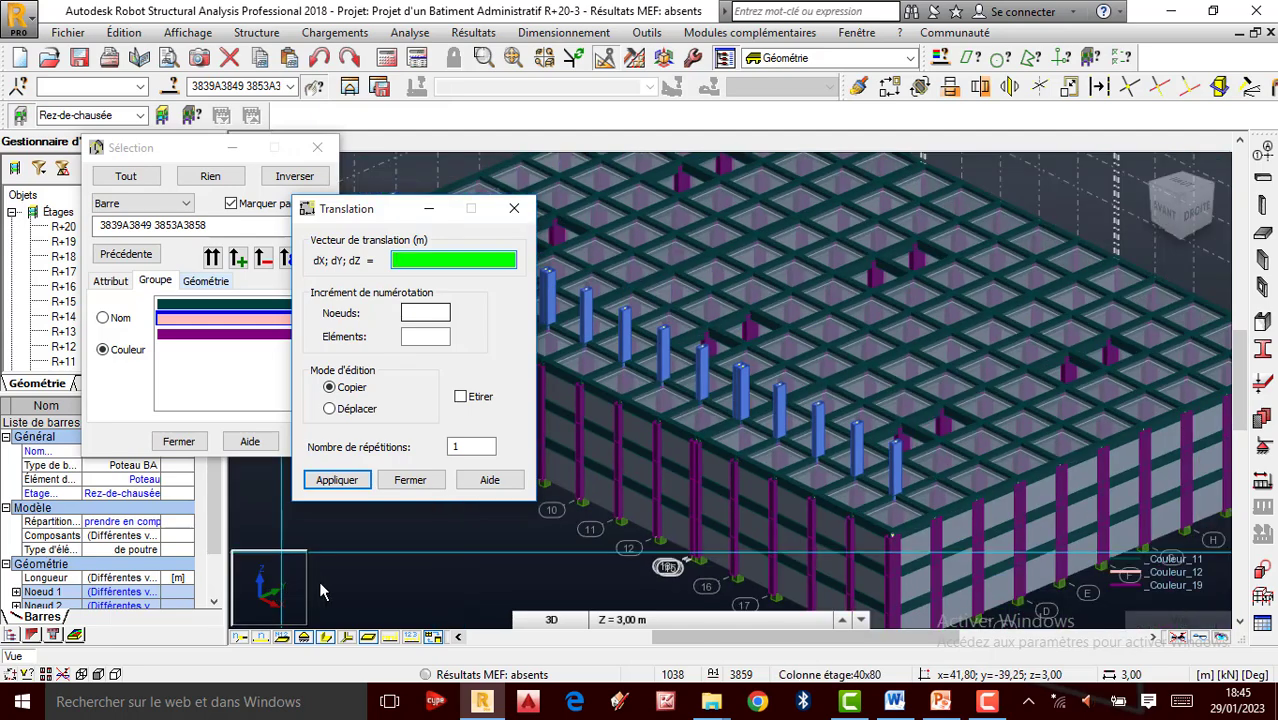
pyautogui.scroll(-1, 378, 573)
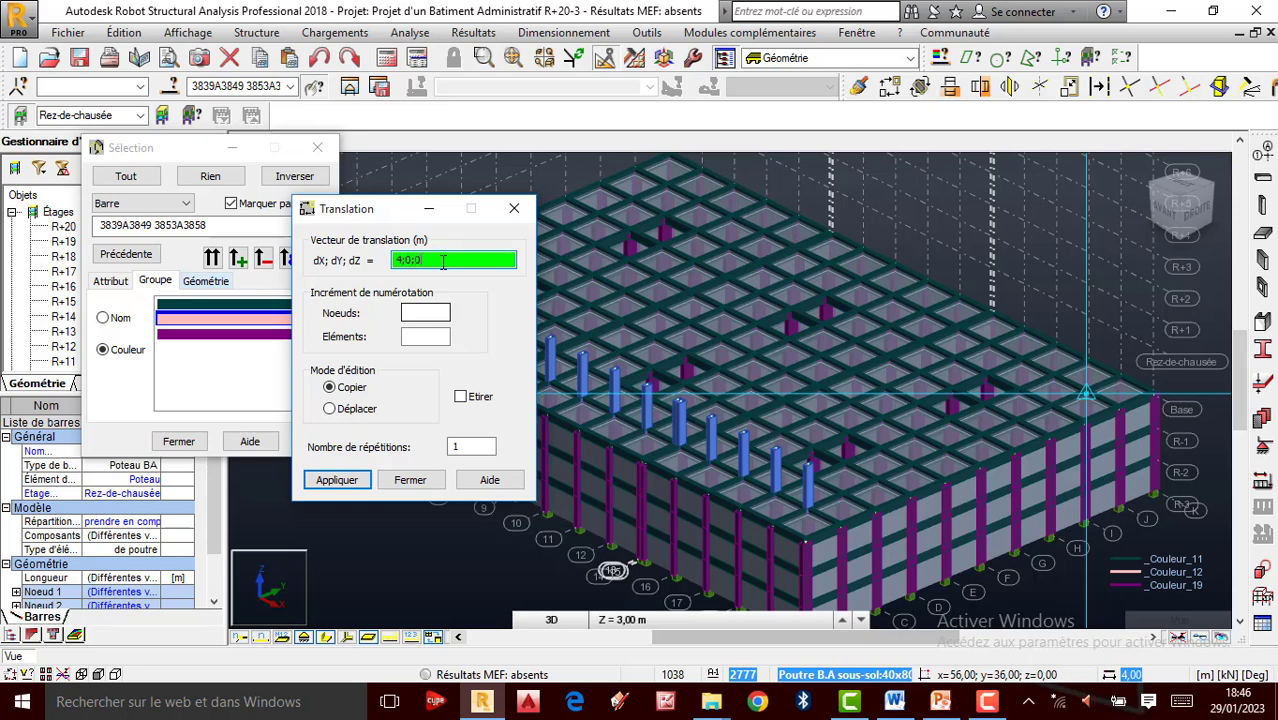
pyautogui.click(482, 447)
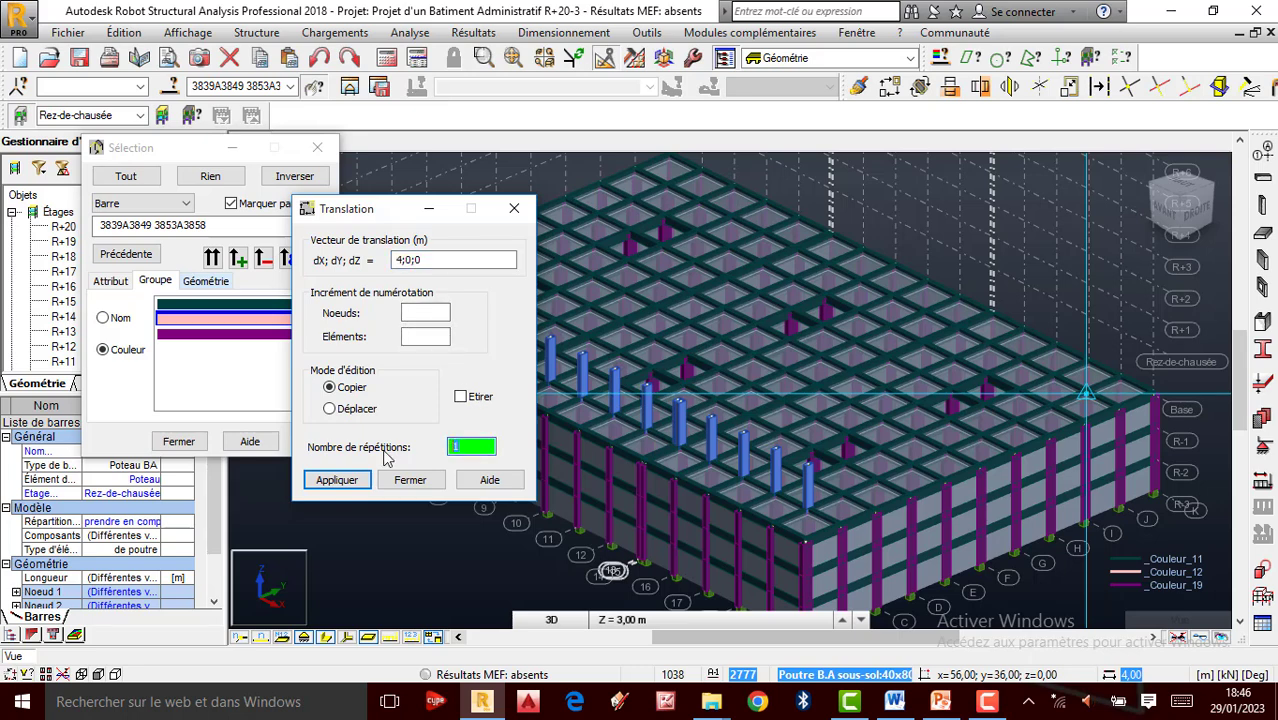
pyautogui.click(337, 480)
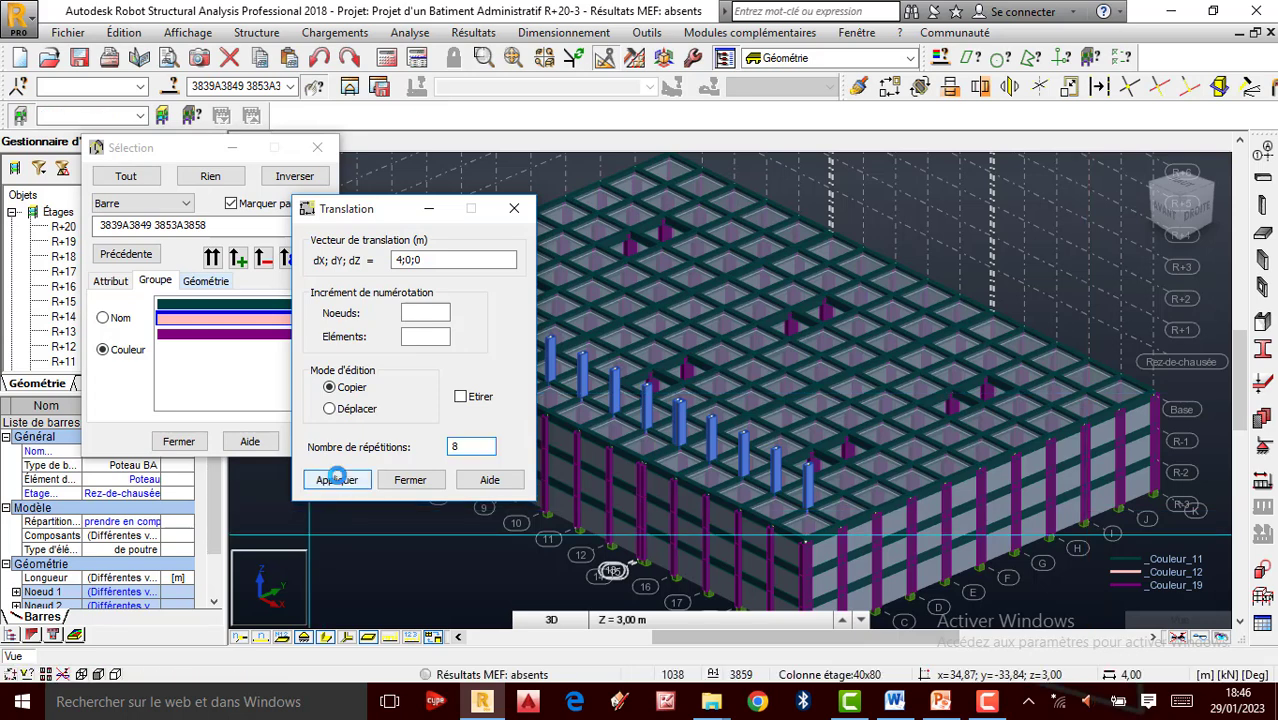
pyautogui.click(337, 480)
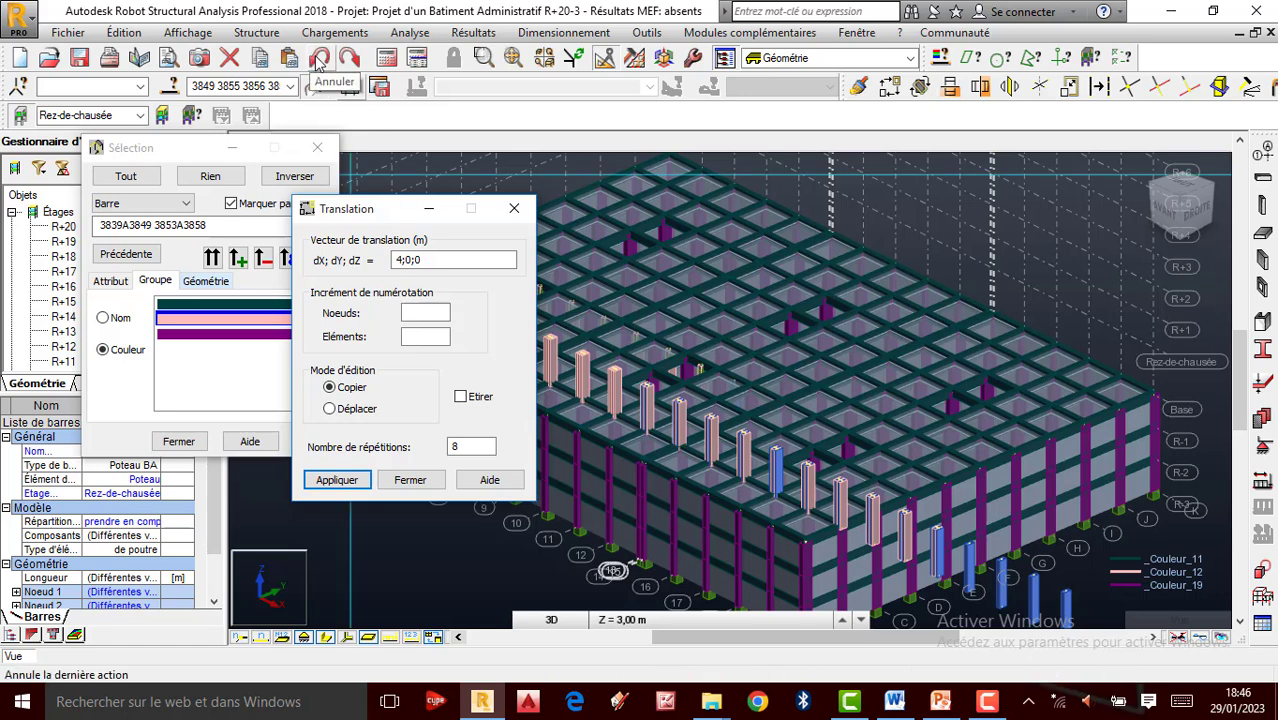
pyautogui.click(319, 60)
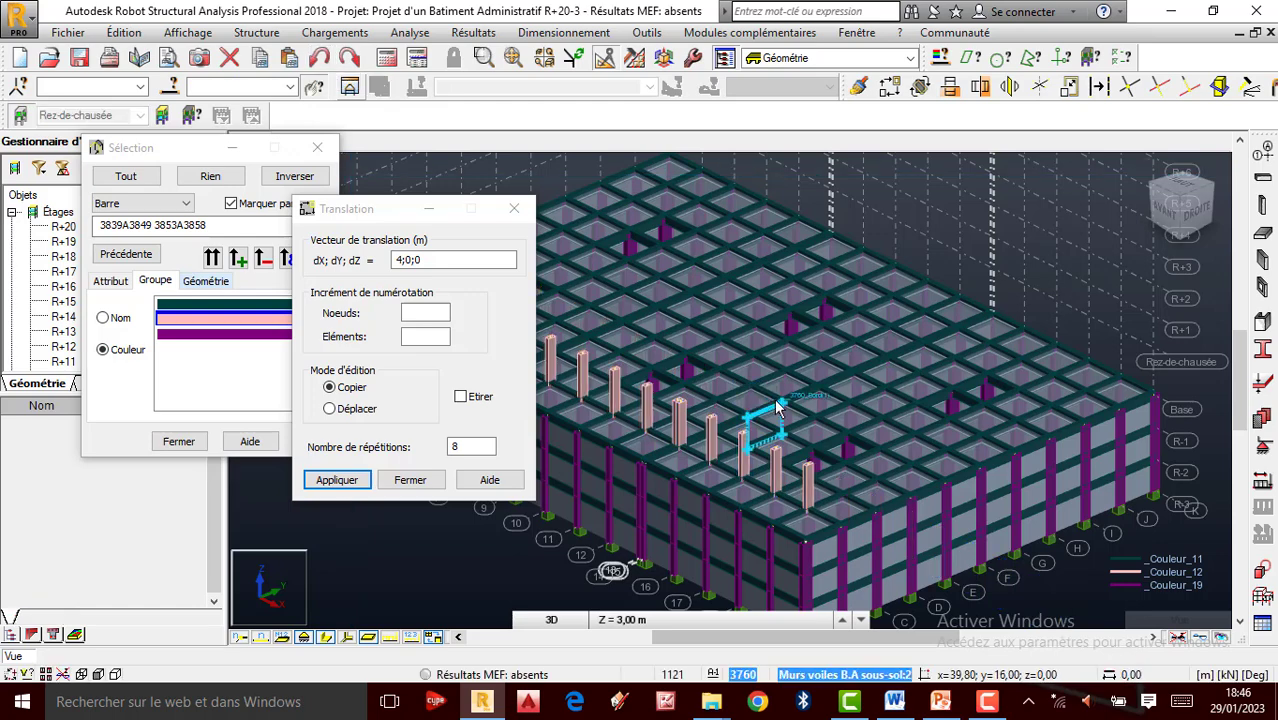
# Reselect the pink ground-floor columns by colour and copy the row eight times with a translation of 0;4;0 m.
pyautogui.moveTo(386, 212); pyautogui.dragTo(413, 290)
pyautogui.click(187, 319)
pyautogui.click(241, 263)
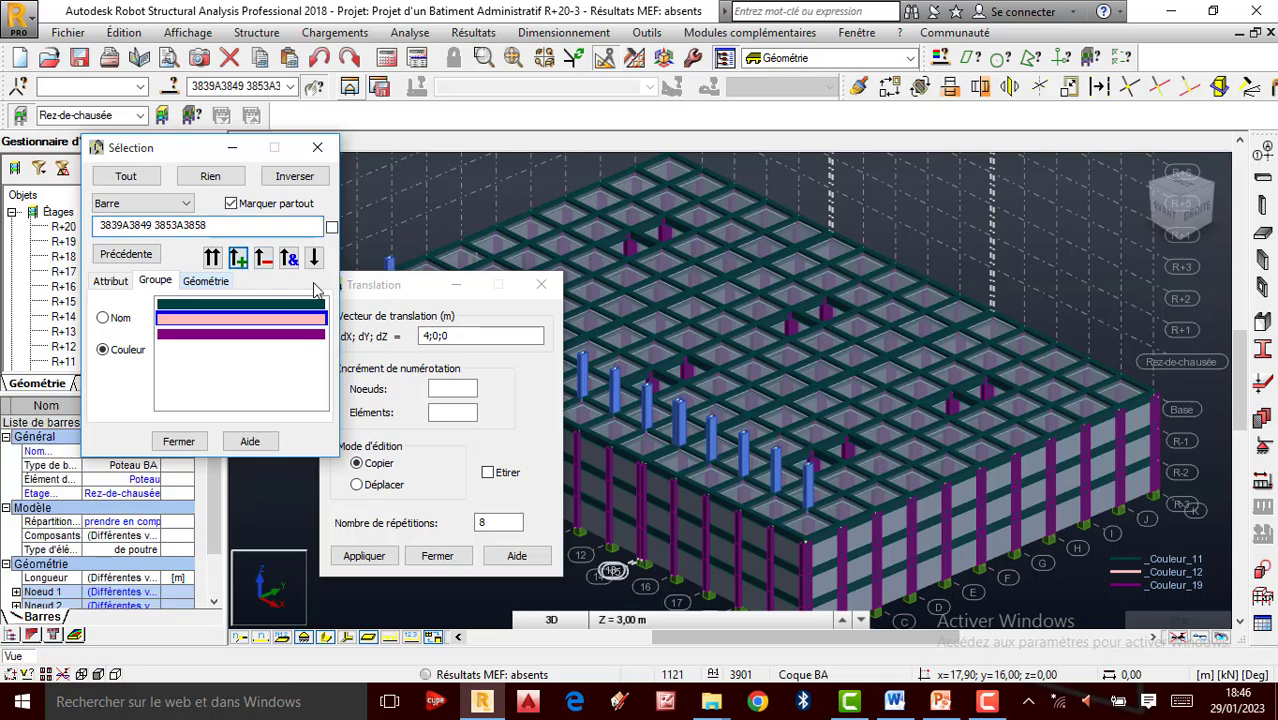
pyautogui.moveTo(420, 287)
pyautogui.mouseDown()
pyautogui.moveTo(406, 383)
pyautogui.moveTo(455, 281)
pyautogui.moveTo(412, 271)
pyautogui.mouseUp()
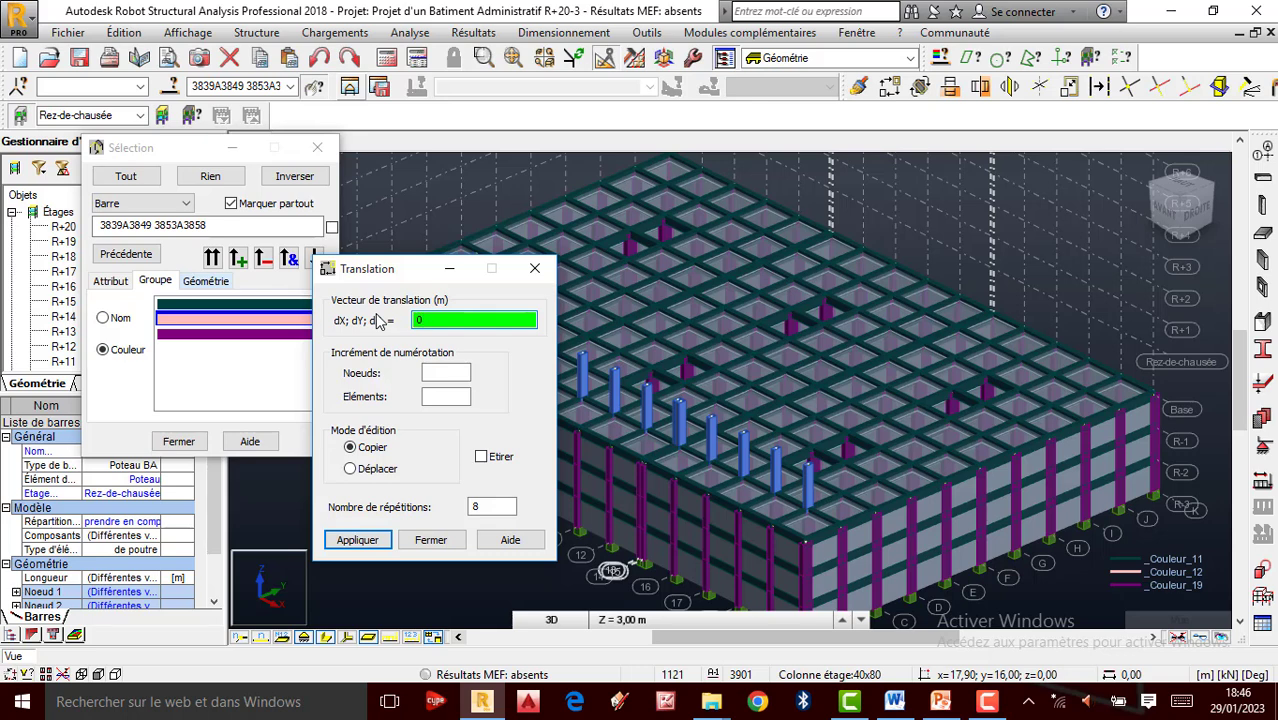
pyautogui.write(';4;0')
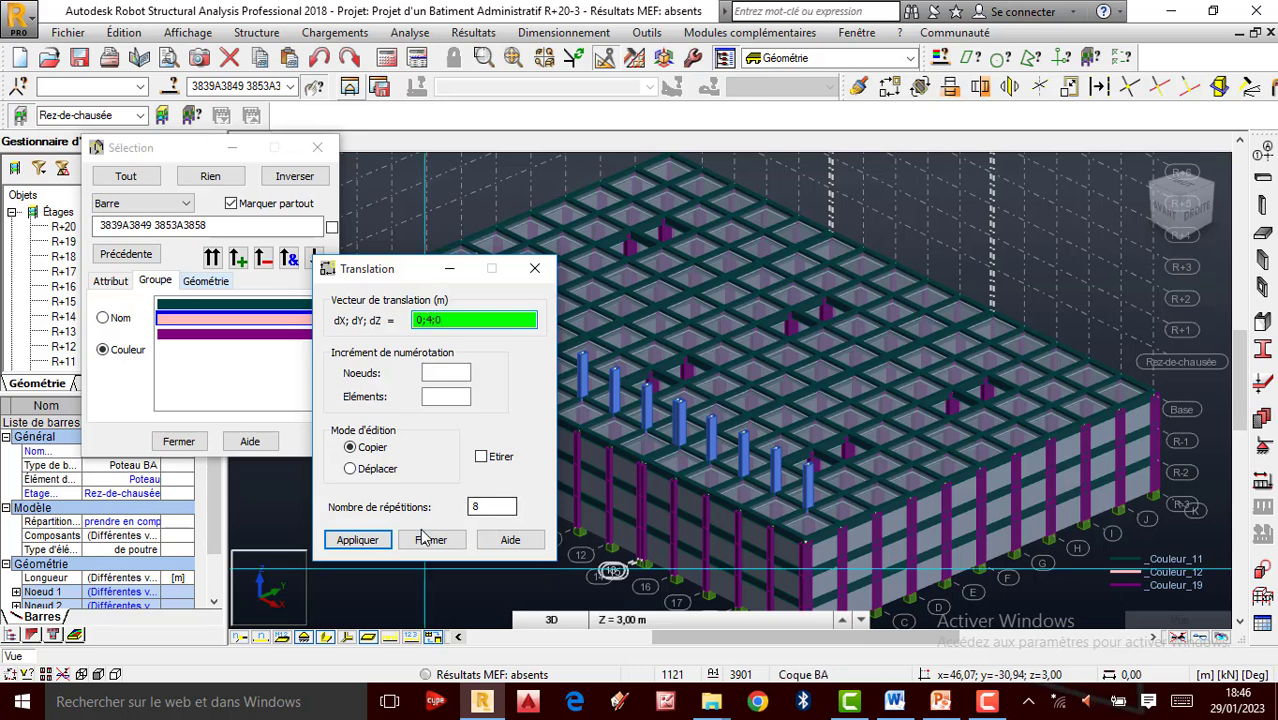
pyautogui.click(357, 540)
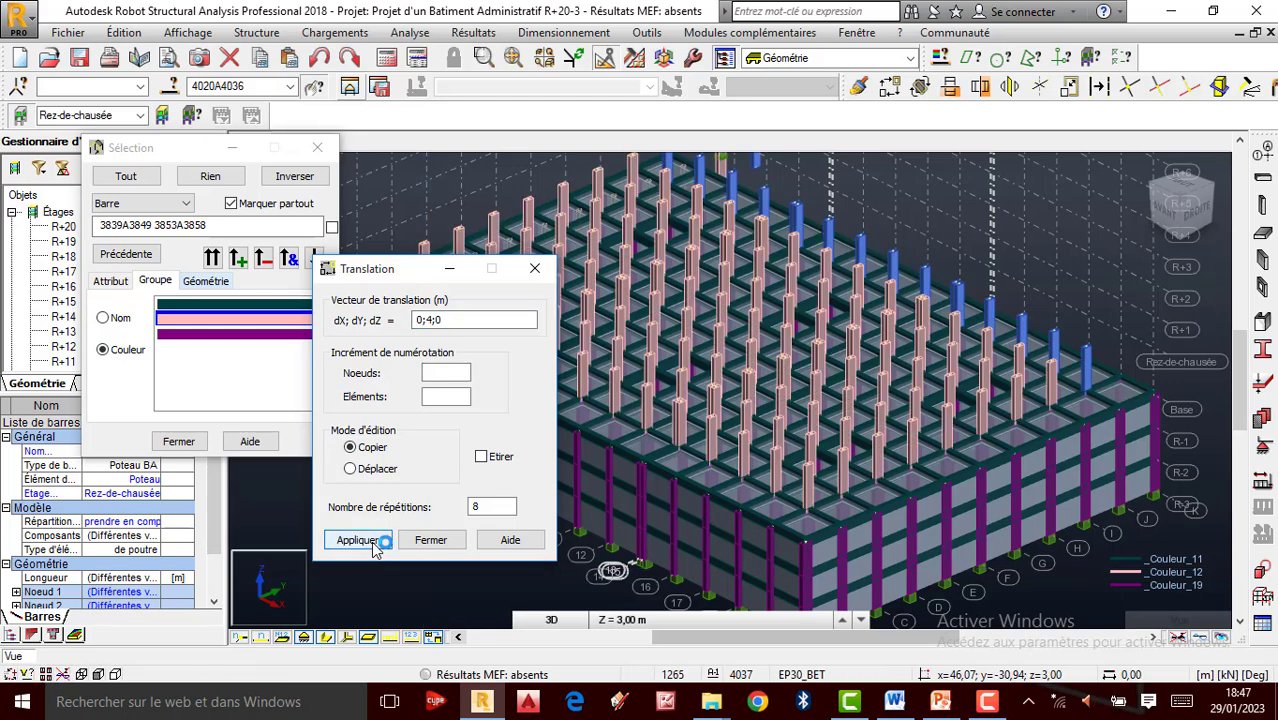
pyautogui.scroll(-2, 779, 358)
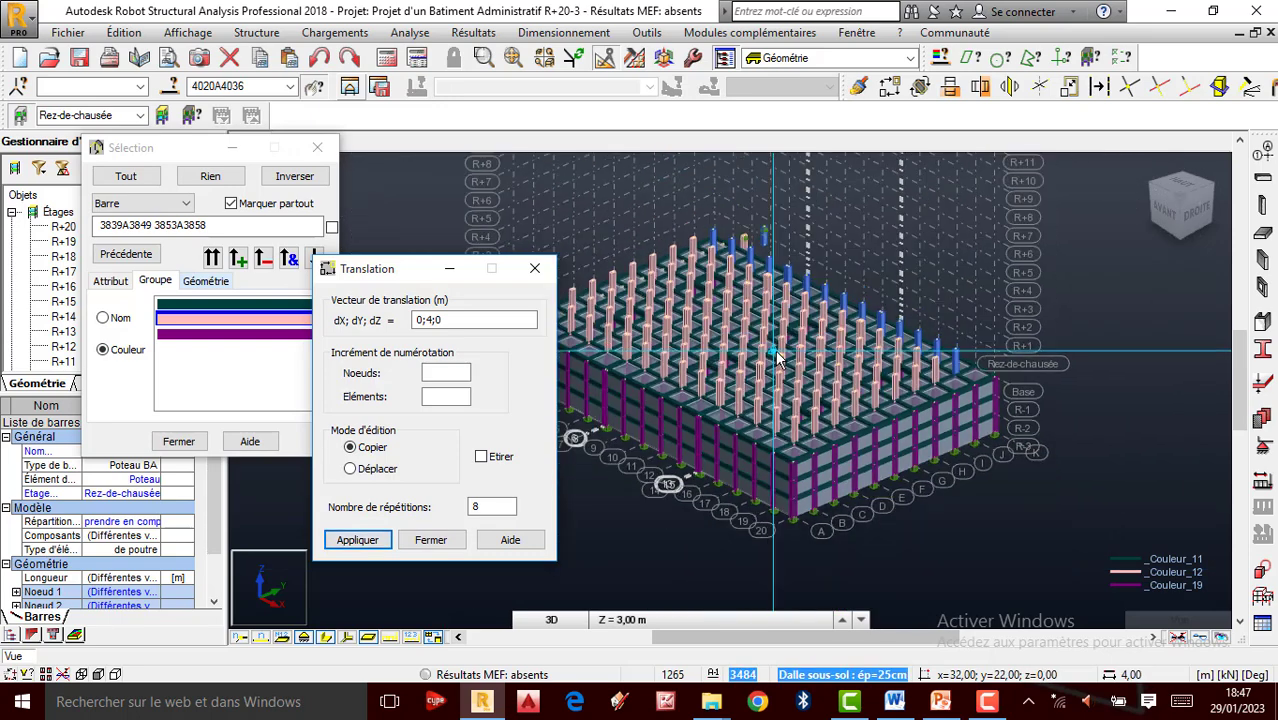
pyautogui.scroll(-2, 745, 356)
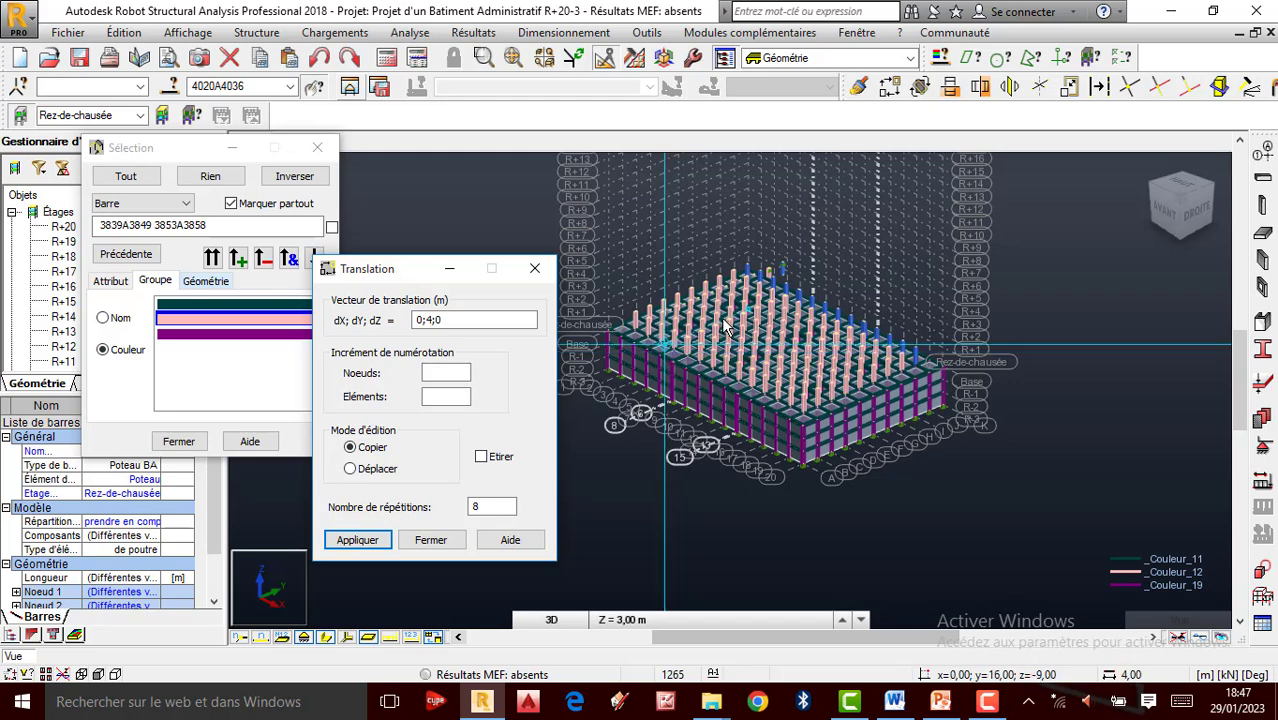
pyautogui.scroll(1, 721, 326)
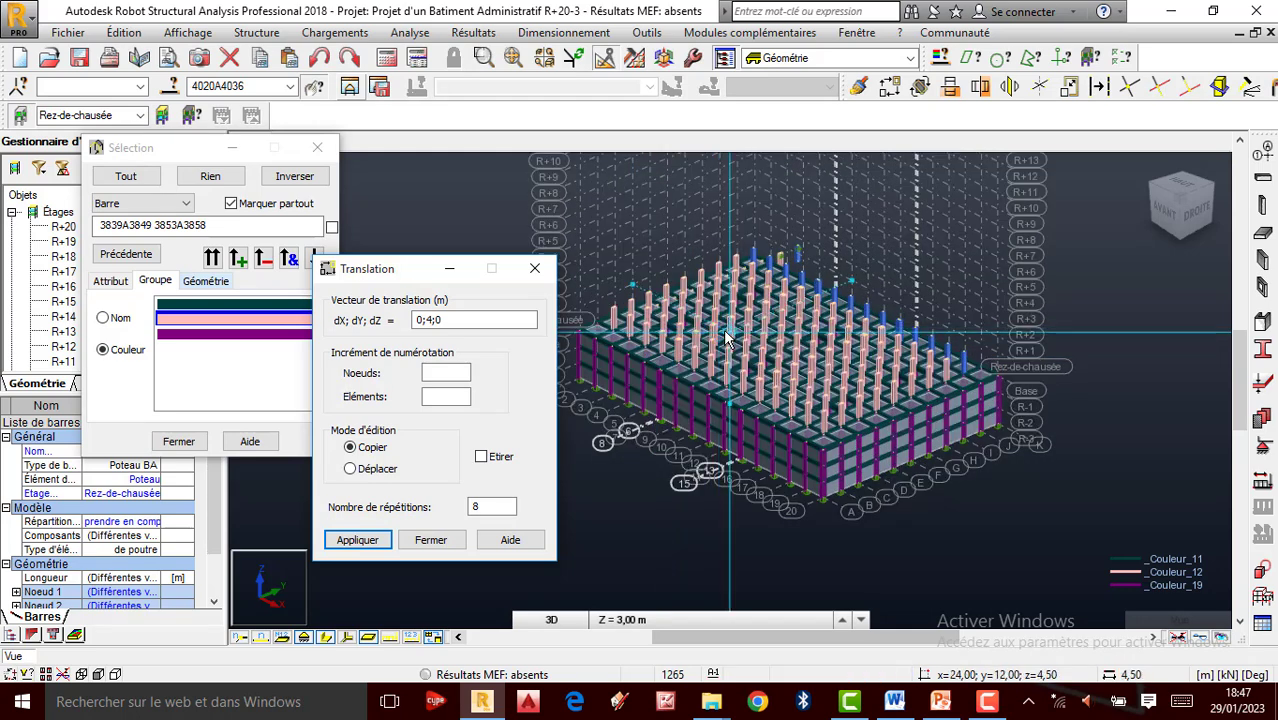
pyautogui.click(431, 540)
# Delete the two stray 40x80 columns standing outside the building beyond the corner at axis 1.
pyautogui.rightClick(668, 269)
pyautogui.click(632, 342)
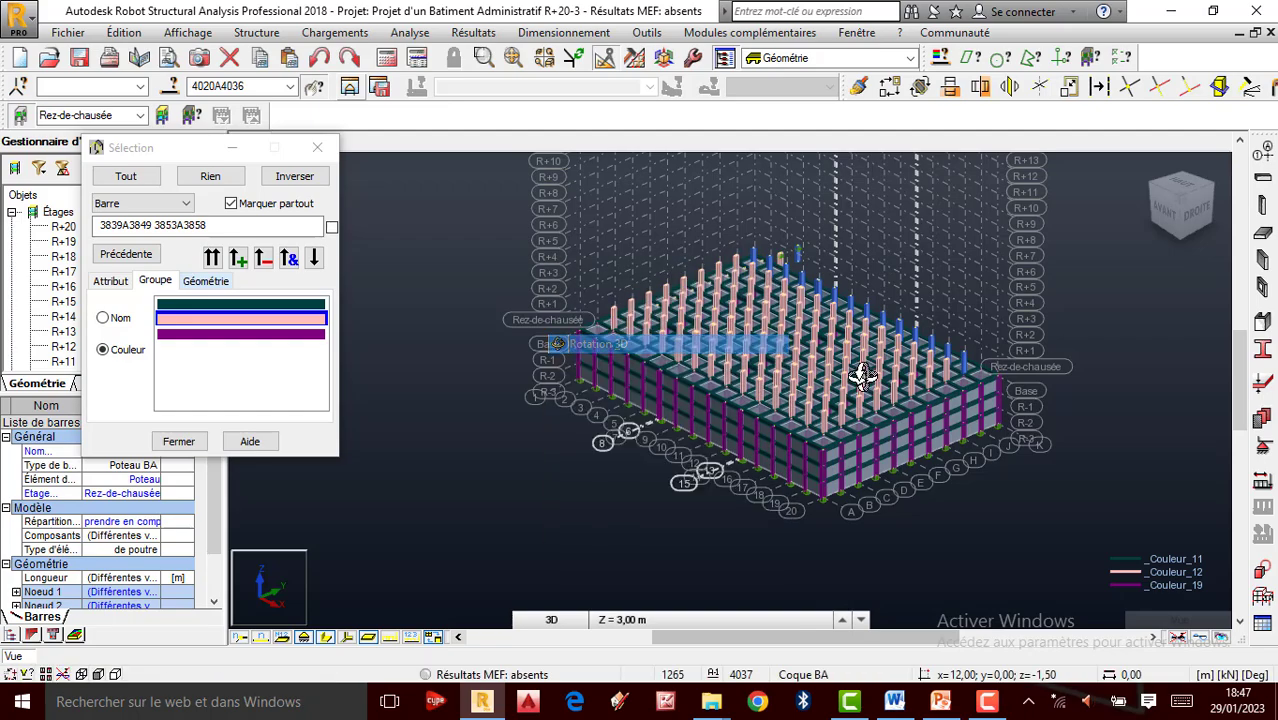
pyautogui.moveTo(865, 375); pyautogui.dragTo(1034, 326)
pyautogui.rightClick(1034, 326)
pyautogui.click(1012, 338)
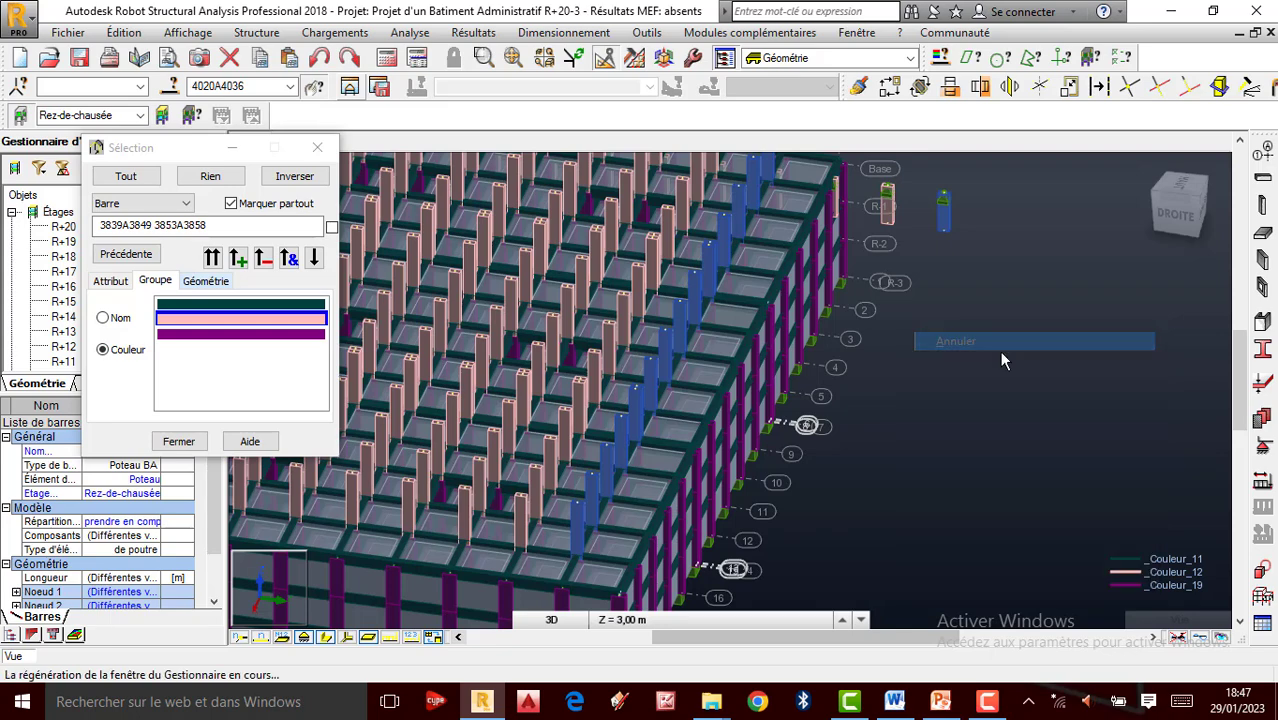
pyautogui.scroll(-1, 1005, 355)
pyautogui.scroll(3, 913, 263)
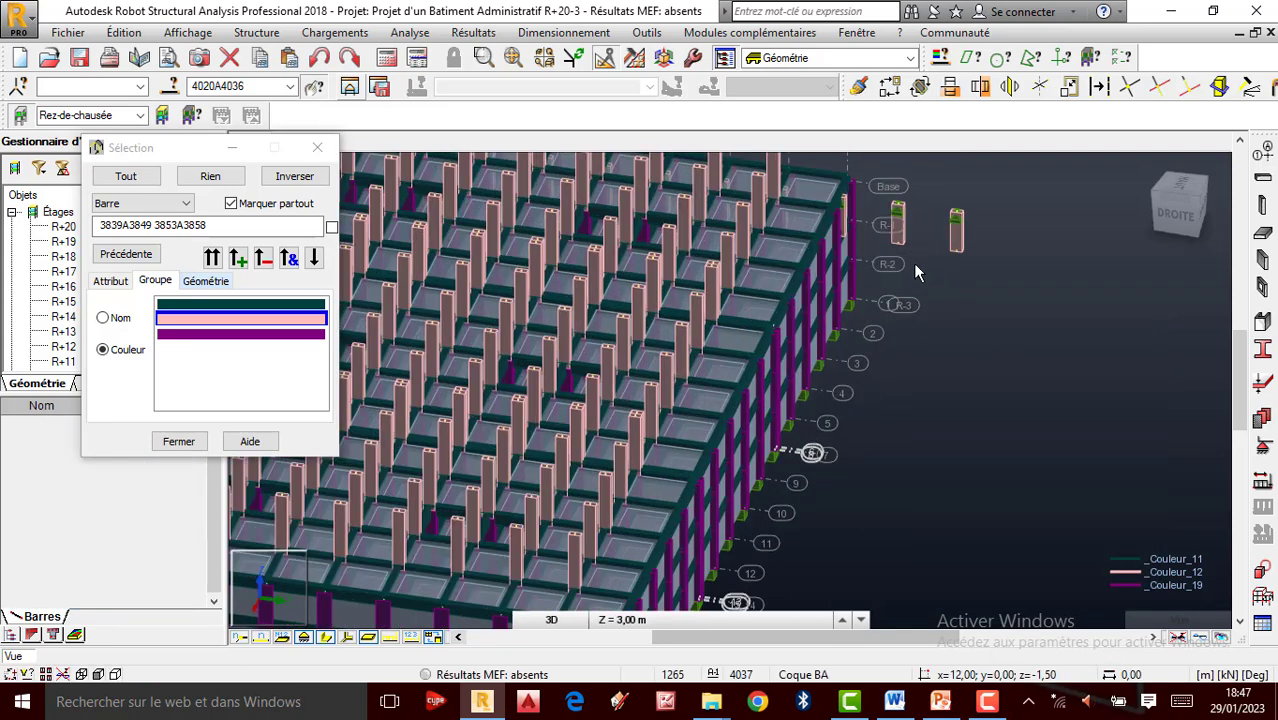
pyautogui.click(904, 251)
pyautogui.scroll(1, 906, 265)
pyautogui.scroll(-4, 899, 305)
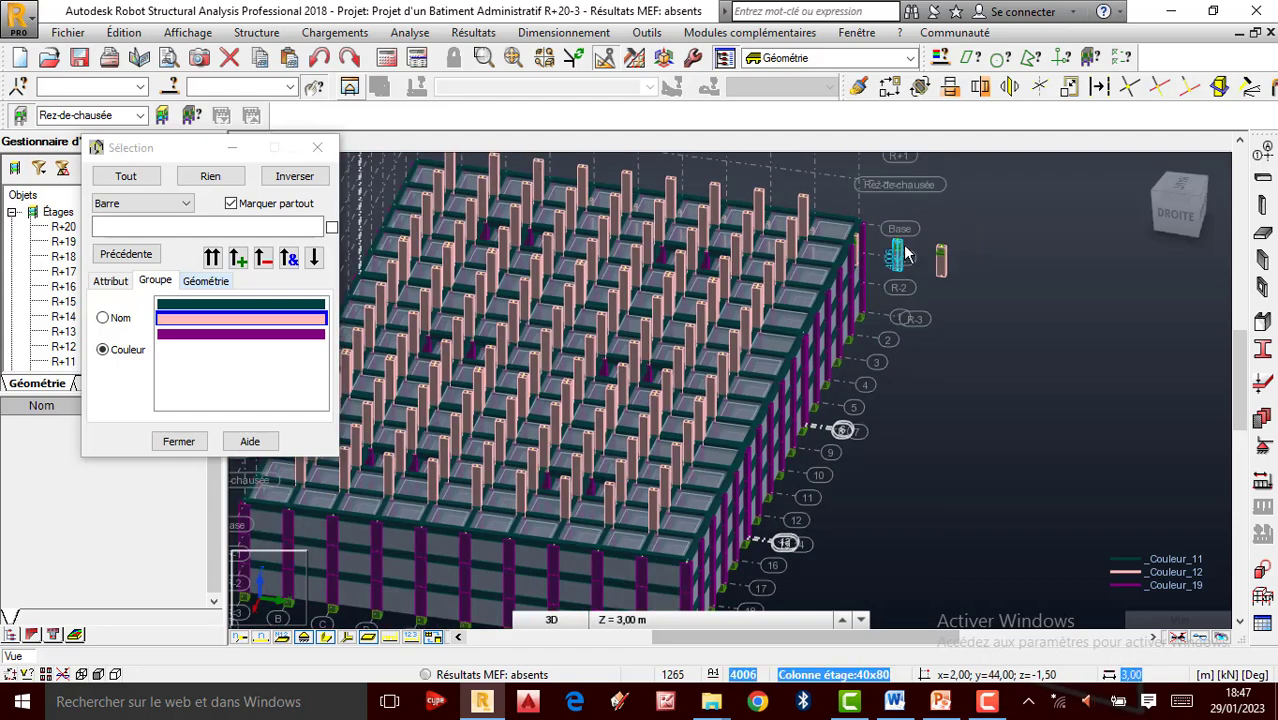
pyautogui.scroll(2, 893, 262)
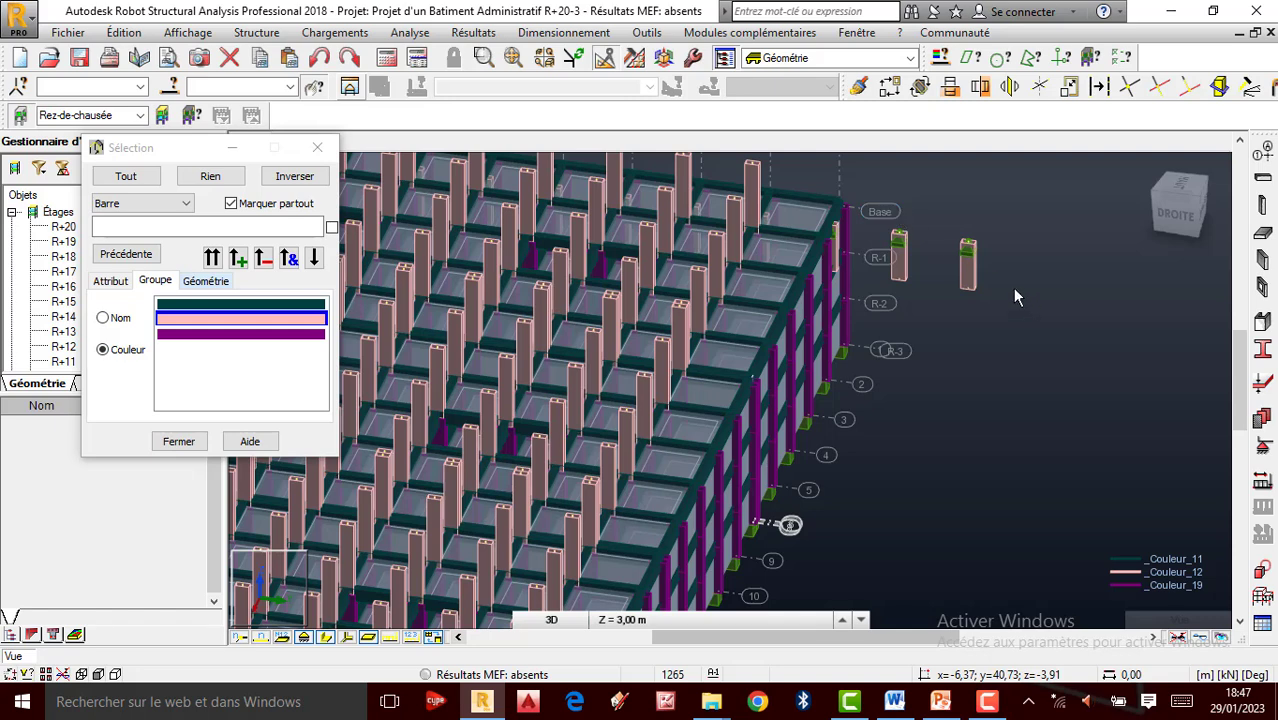
pyautogui.moveTo(888, 203); pyautogui.dragTo(1030, 295)
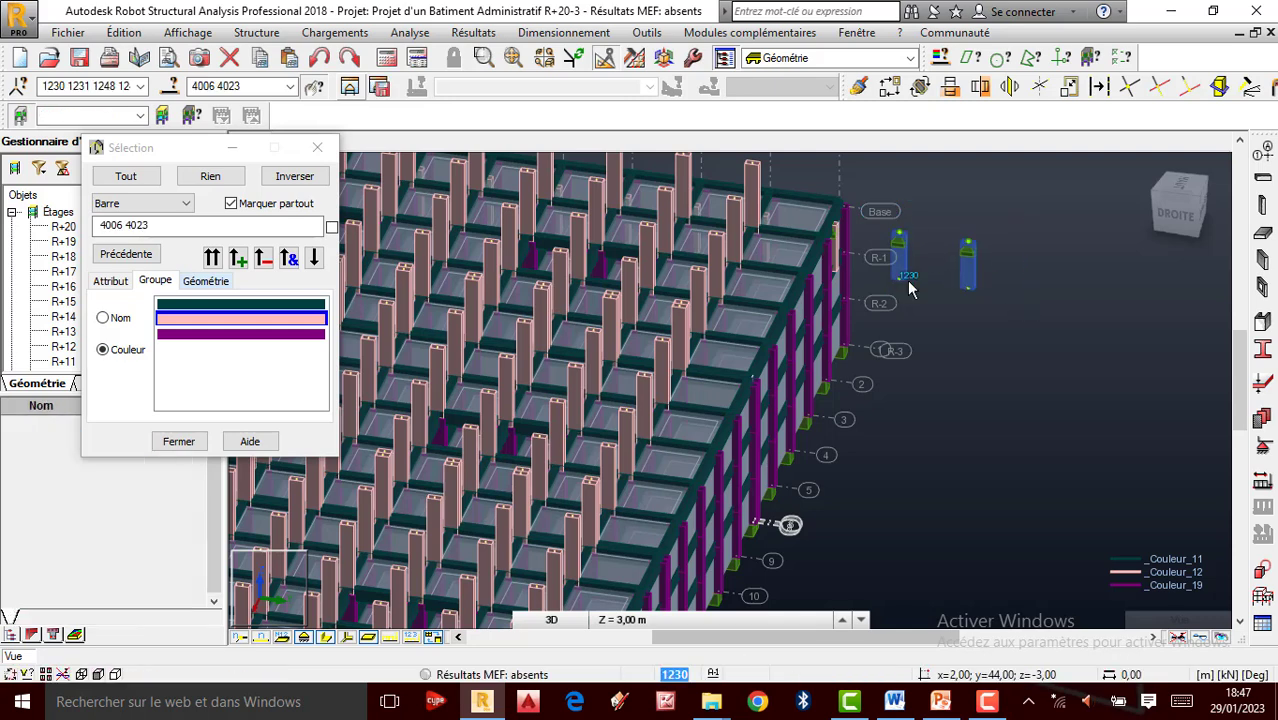
pyautogui.press('Delete')
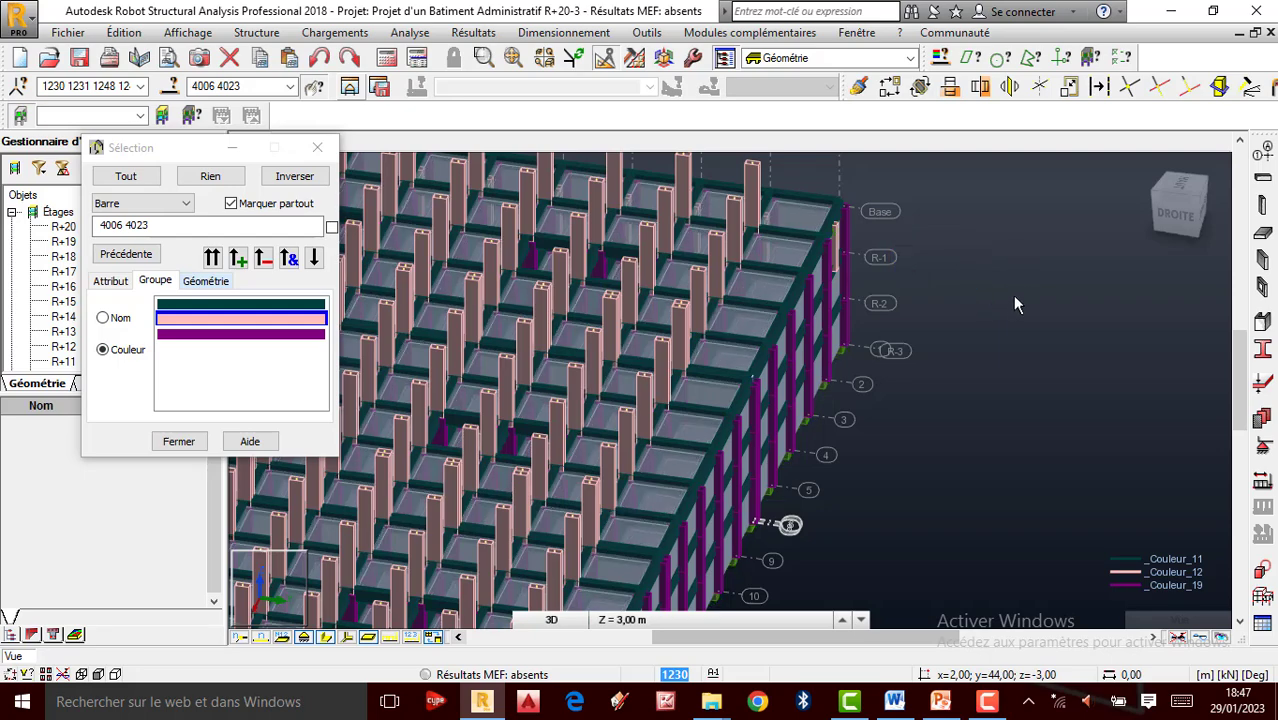
# Examine the building from behind, below and around the corner at axes 1 and K for remaining stray 40x80 columns.
pyautogui.rightClick(975, 334)
pyautogui.click(924, 428)
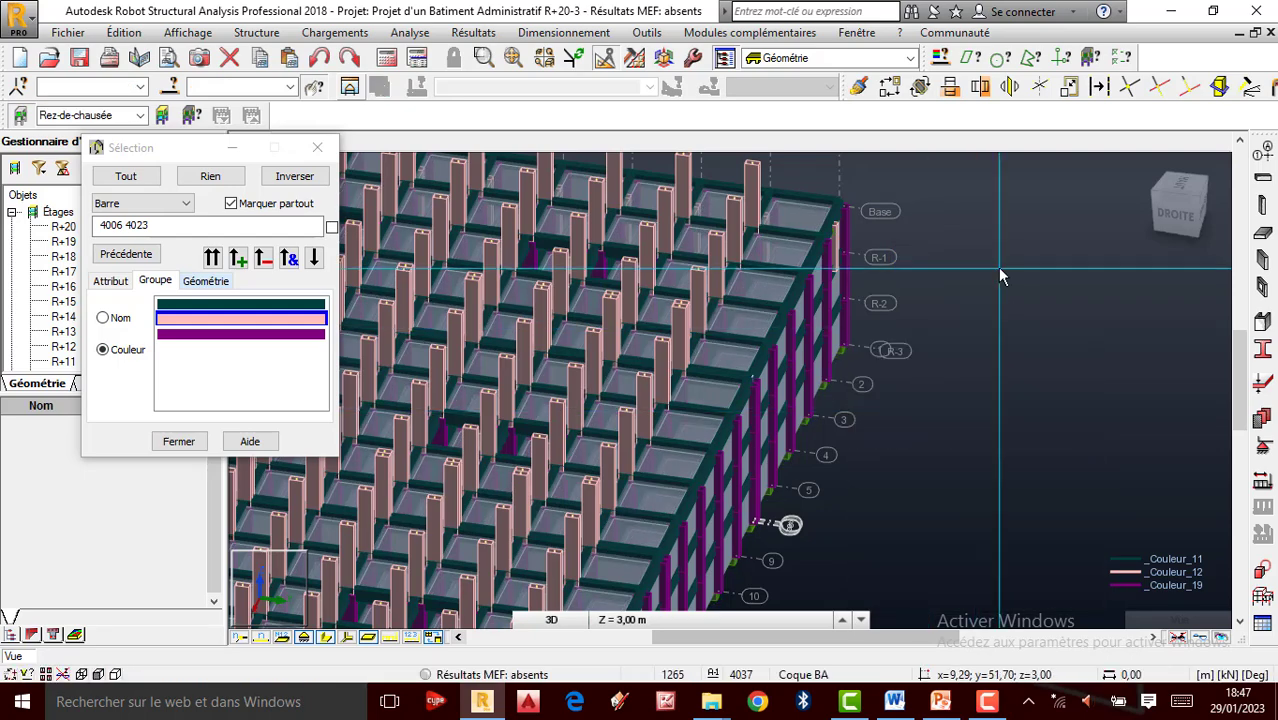
pyautogui.rightClick(997, 267)
pyautogui.moveTo(945, 323); pyautogui.dragTo(845, 314)
pyautogui.moveTo(988, 268); pyautogui.dragTo(912, 338)
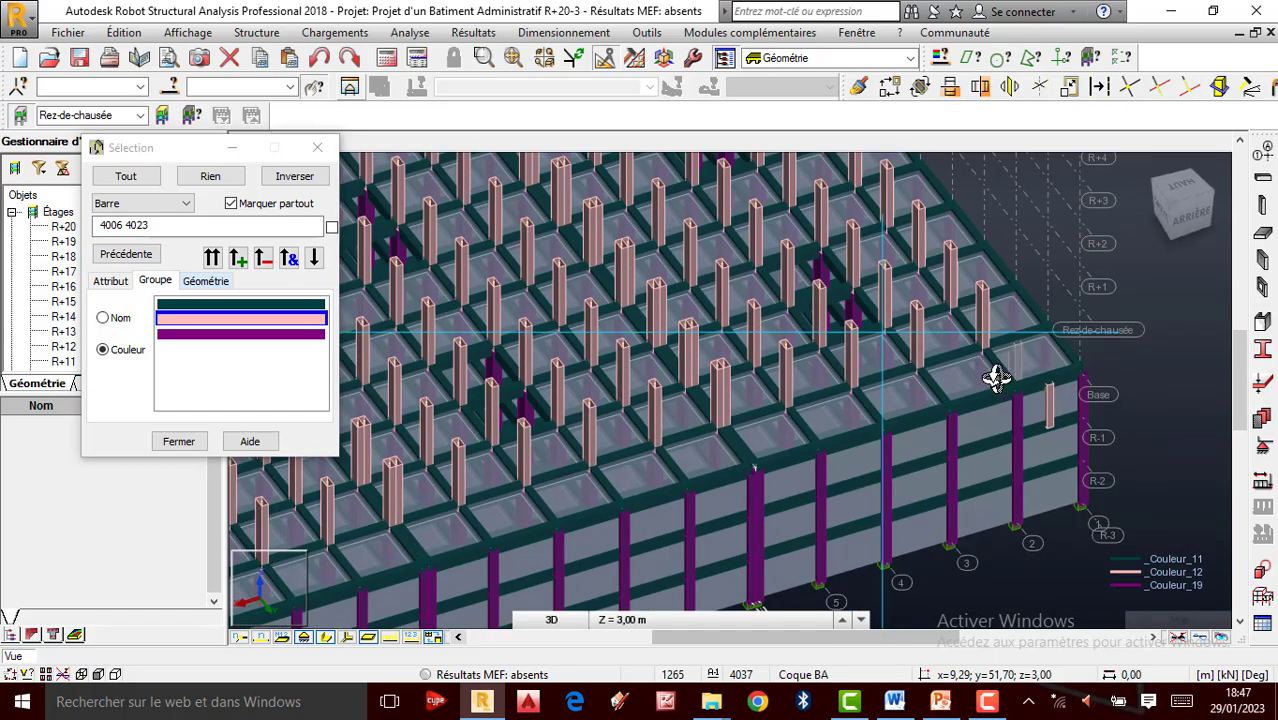
pyautogui.moveTo(996, 378); pyautogui.dragTo(983, 601)
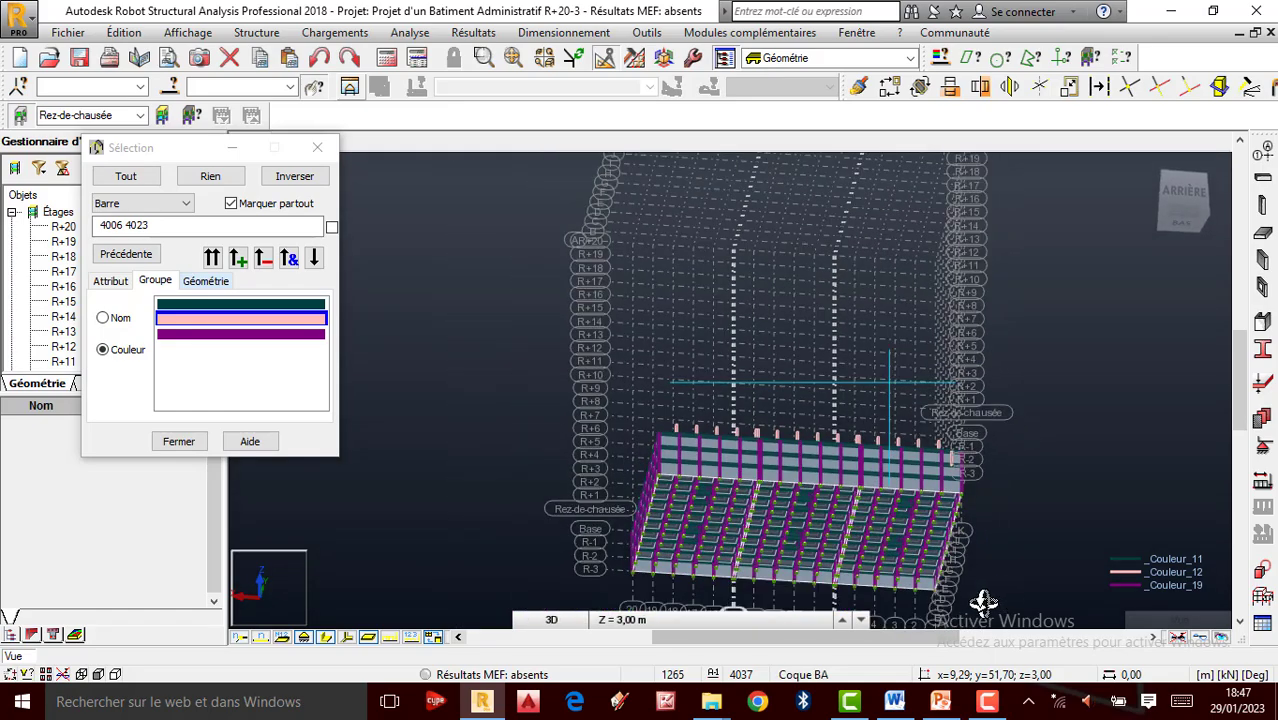
pyautogui.scroll(8, 898, 583)
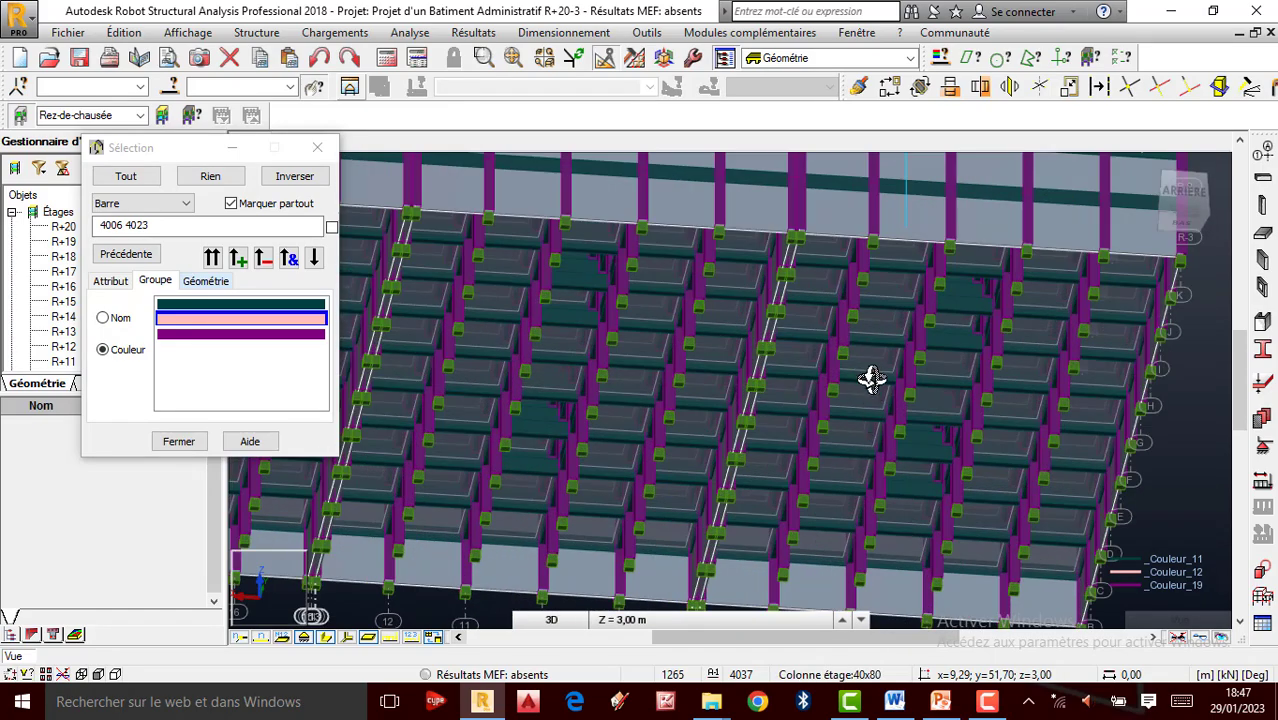
pyautogui.scroll(-6, 871, 378)
pyautogui.scroll(3, 826, 488)
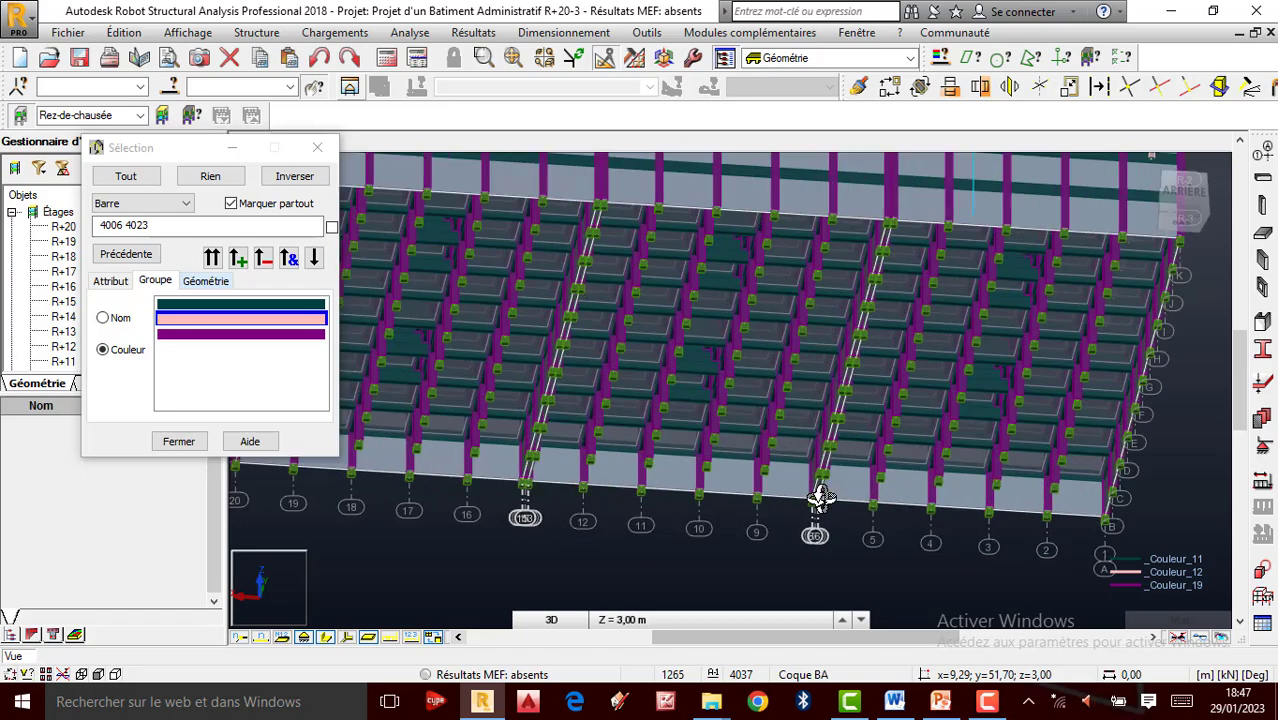
pyautogui.moveTo(963, 341)
pyautogui.keyDown('shift'); pyautogui.mouseDown(button='middle')
pyautogui.moveTo(961, 317)
pyautogui.moveTo(970, 323)
pyautogui.mouseUp(button='middle'); pyautogui.keyUp('shift')
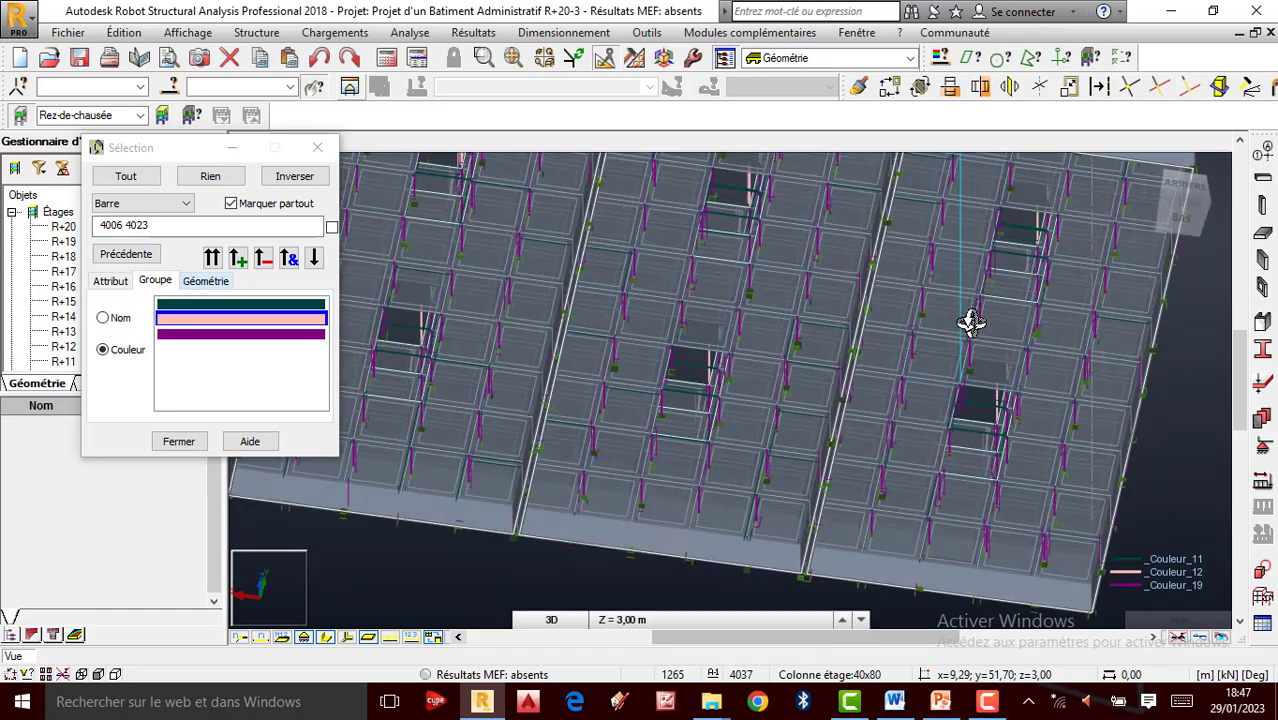
pyautogui.scroll(-2, 986, 368)
pyautogui.keyDown('shift'); pyautogui.moveTo(981, 403); pyautogui.dragTo(866, 458, button='middle'); pyautogui.keyUp('shift')
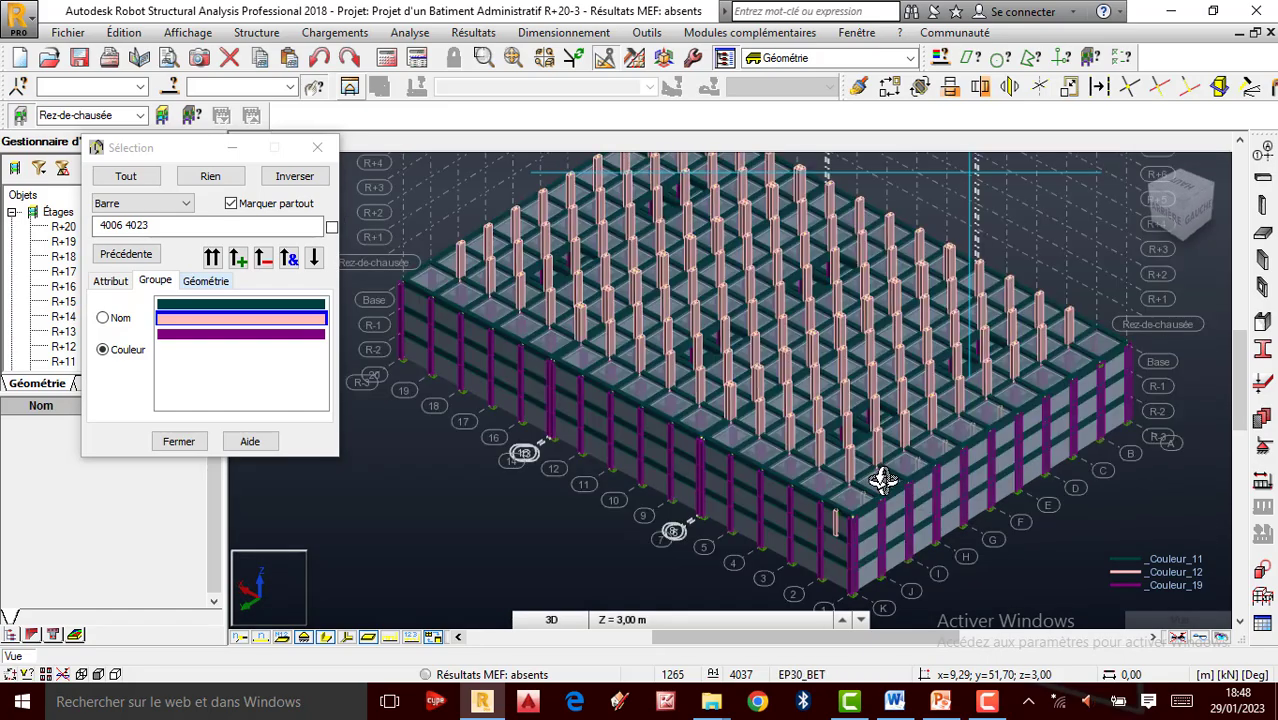
pyautogui.keyDown('shift'); pyautogui.moveTo(883, 480); pyautogui.dragTo(885, 463, button='middle'); pyautogui.keyUp('shift')
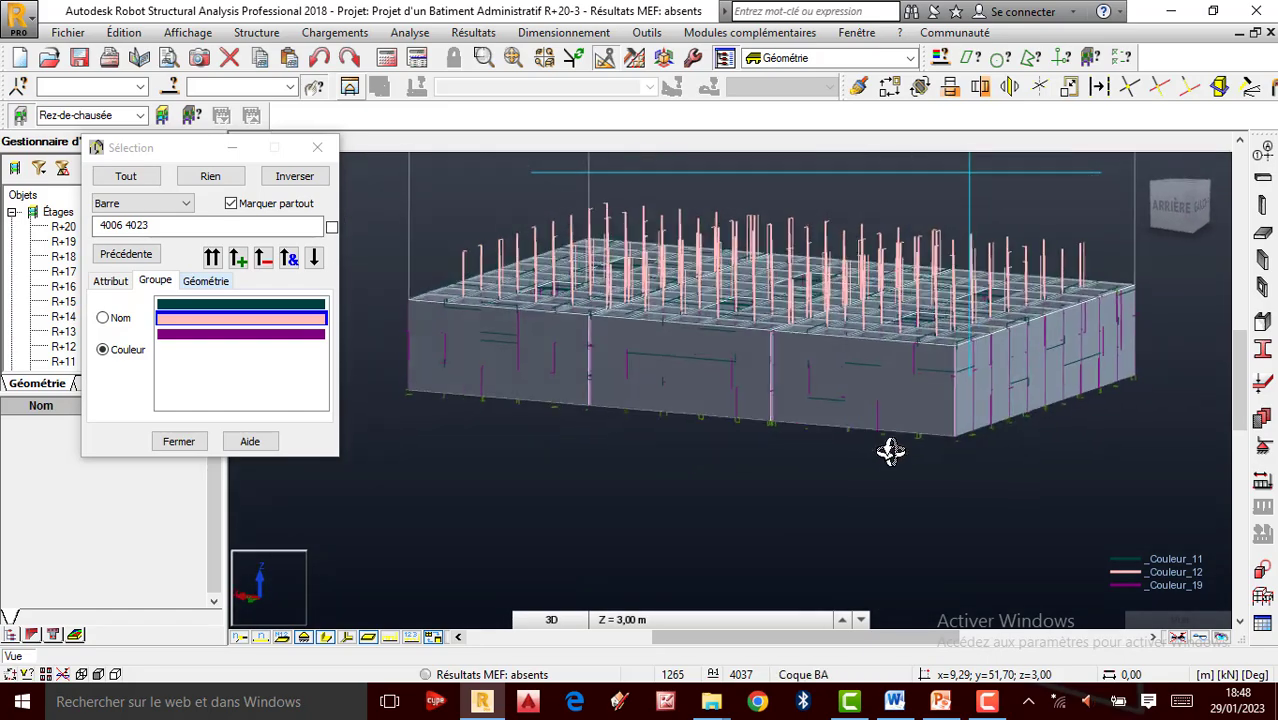
pyautogui.scroll(2, 962, 368)
pyautogui.scroll(-5, 941, 421)
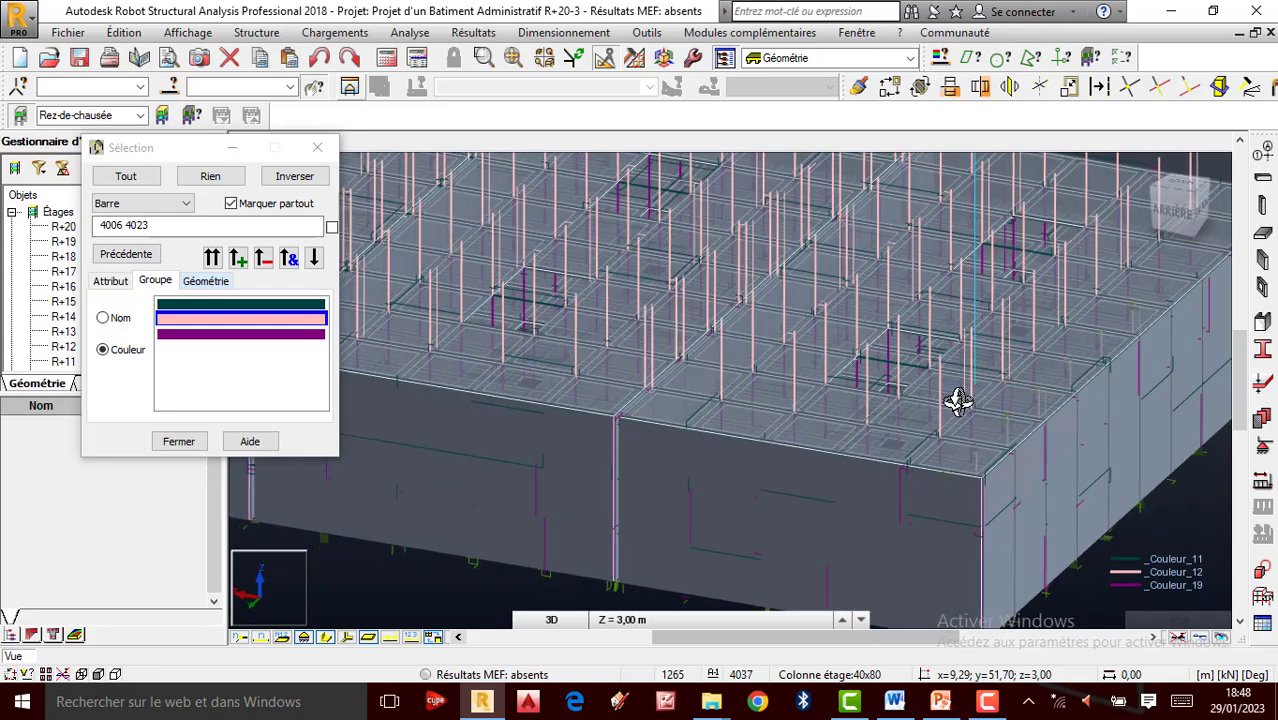
pyautogui.keyDown('shift'); pyautogui.moveTo(1030, 343); pyautogui.dragTo(1000, 397, button='middle'); pyautogui.keyUp('shift')
pyautogui.keyDown('shift'); pyautogui.moveTo(892, 279); pyautogui.dragTo(963, 421, button='middle'); pyautogui.keyUp('shift')
pyautogui.scroll(5, 840, 575)
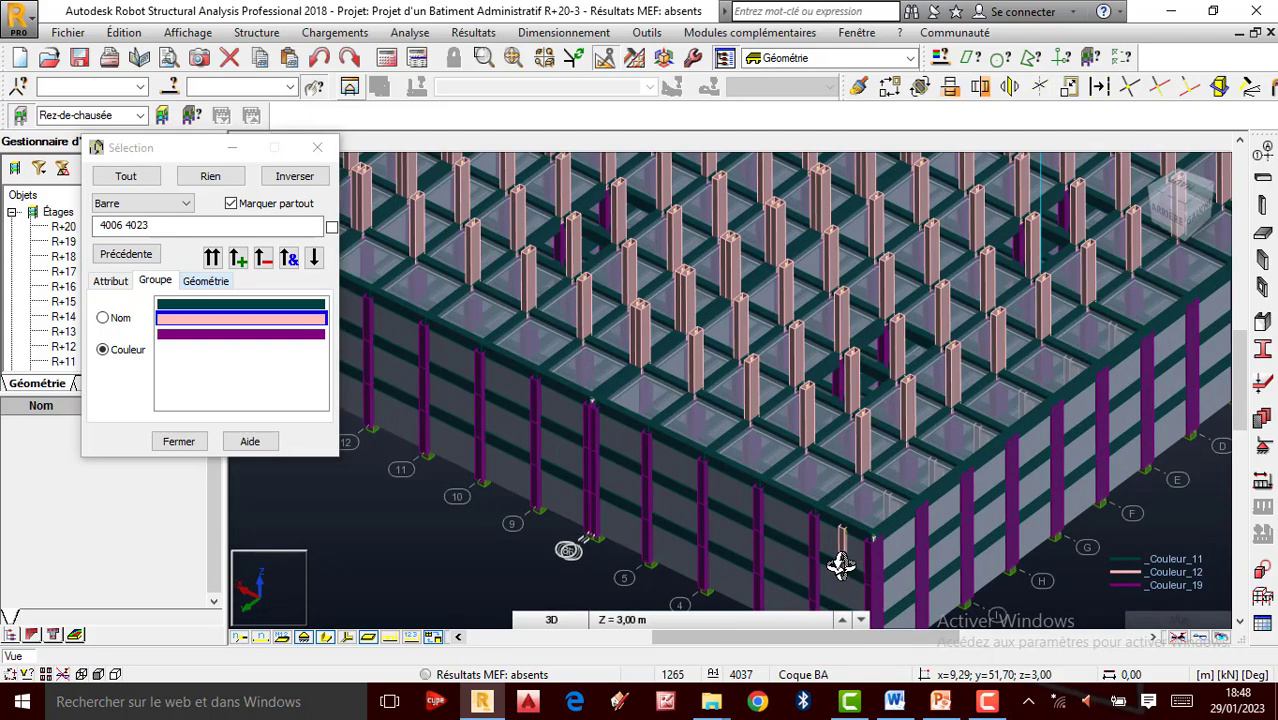
# Delete the stray 40x80 column standing outside the facade beside the corner at axis 1.
pyautogui.rightClick(540, 216)
pyautogui.click(612, 228)
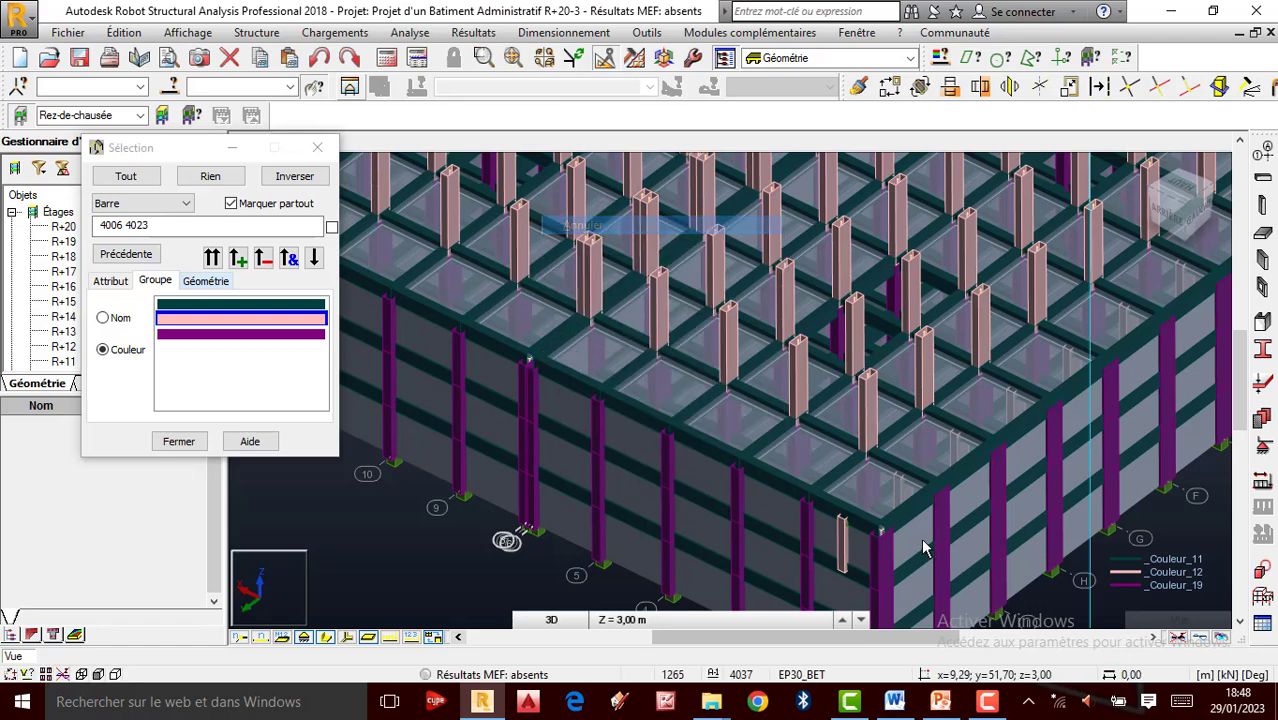
pyautogui.click(845, 548)
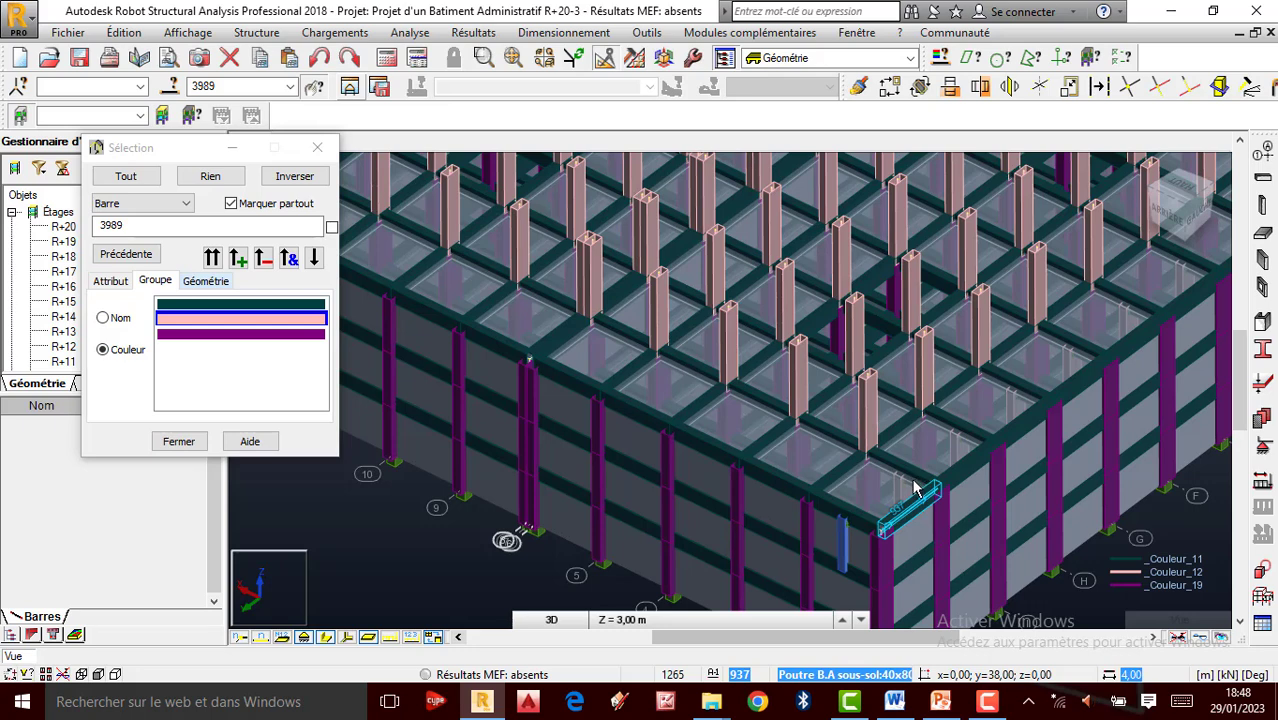
pyautogui.scroll(2, 915, 495)
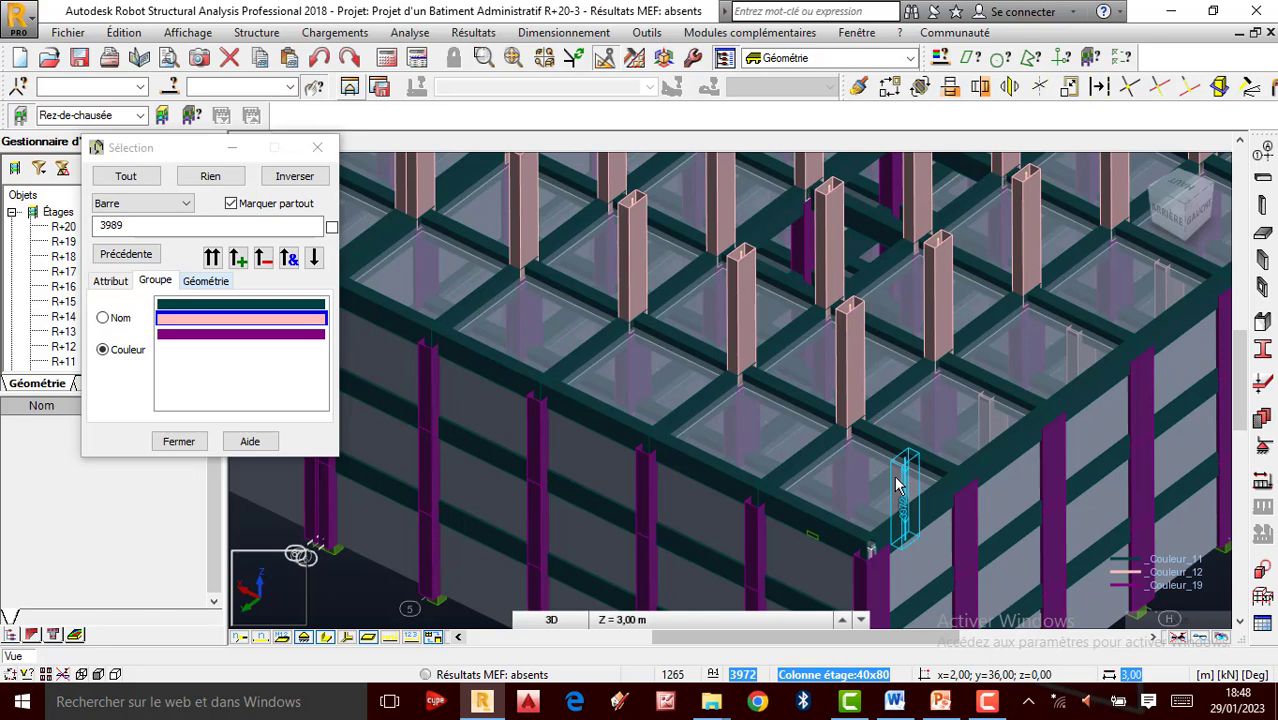
# Select the stray 40x80 columns sunk below the slab along the axis 1 edge, from K towards A, and delete them.
pyautogui.click(896, 477)
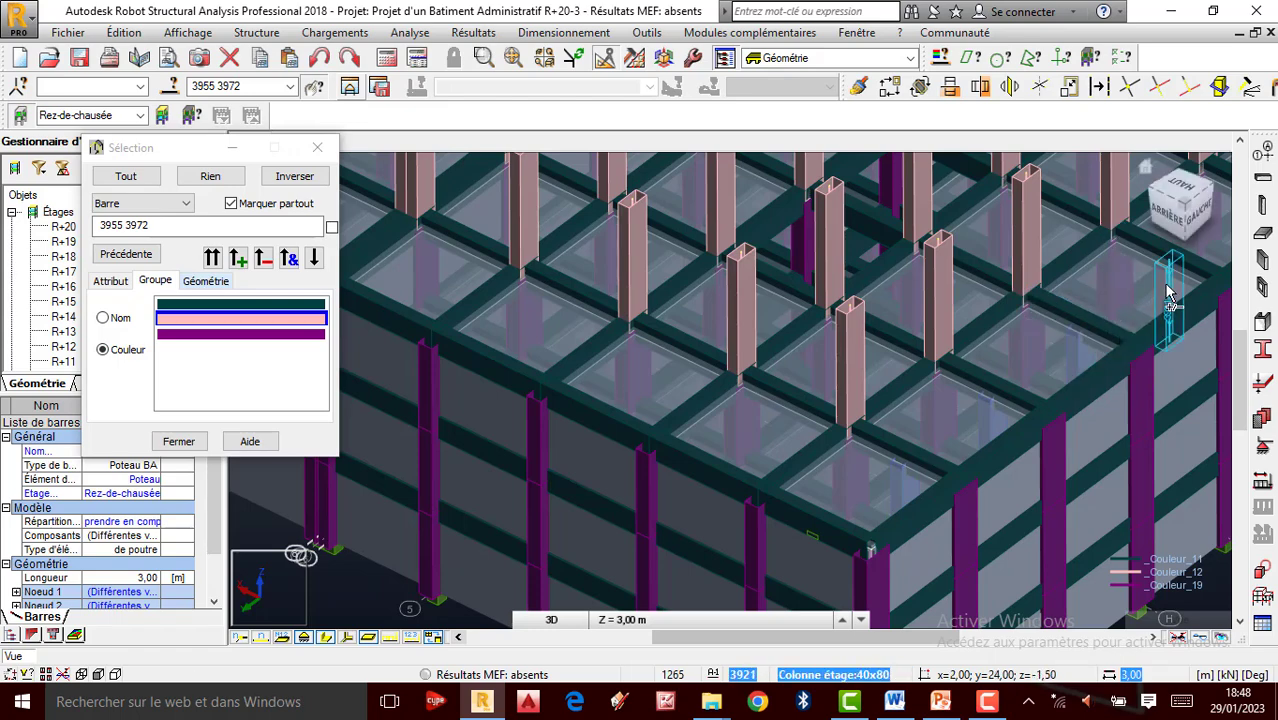
pyautogui.scroll(-1, 701, 481)
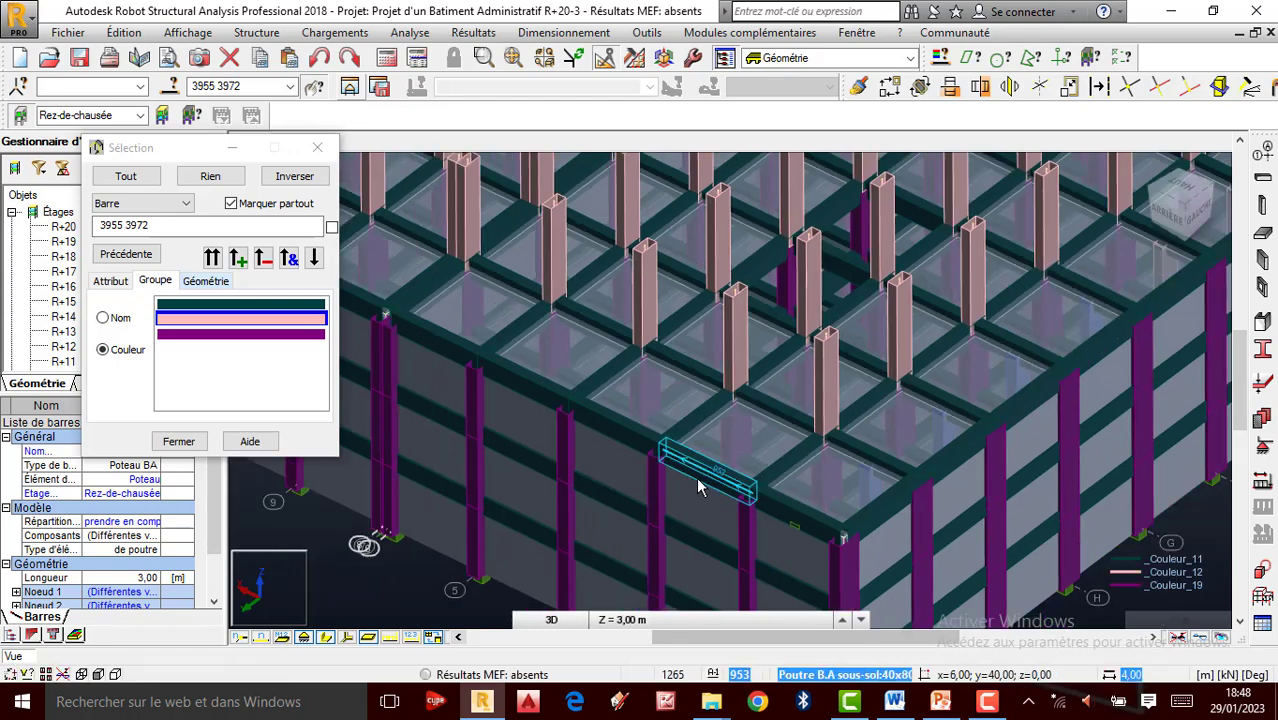
pyautogui.scroll(3, 990, 362)
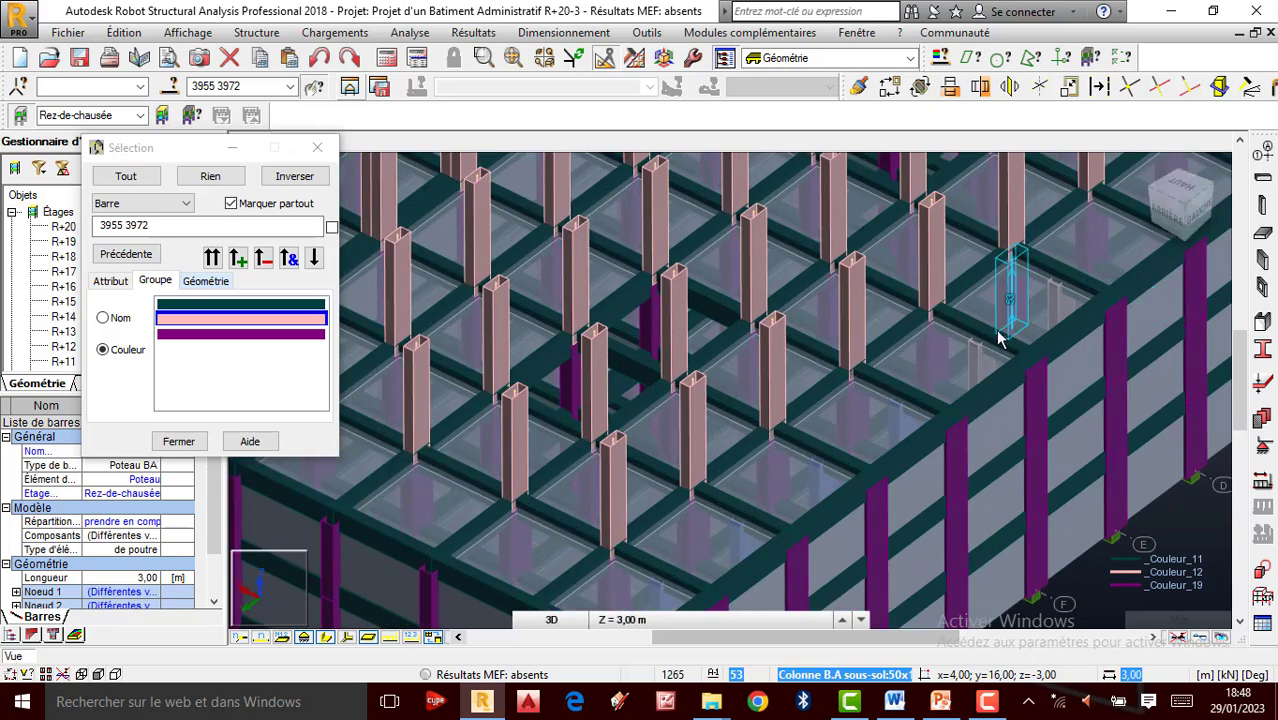
pyautogui.keyDown('ctrl'); pyautogui.click(978, 366); pyautogui.keyUp('ctrl')
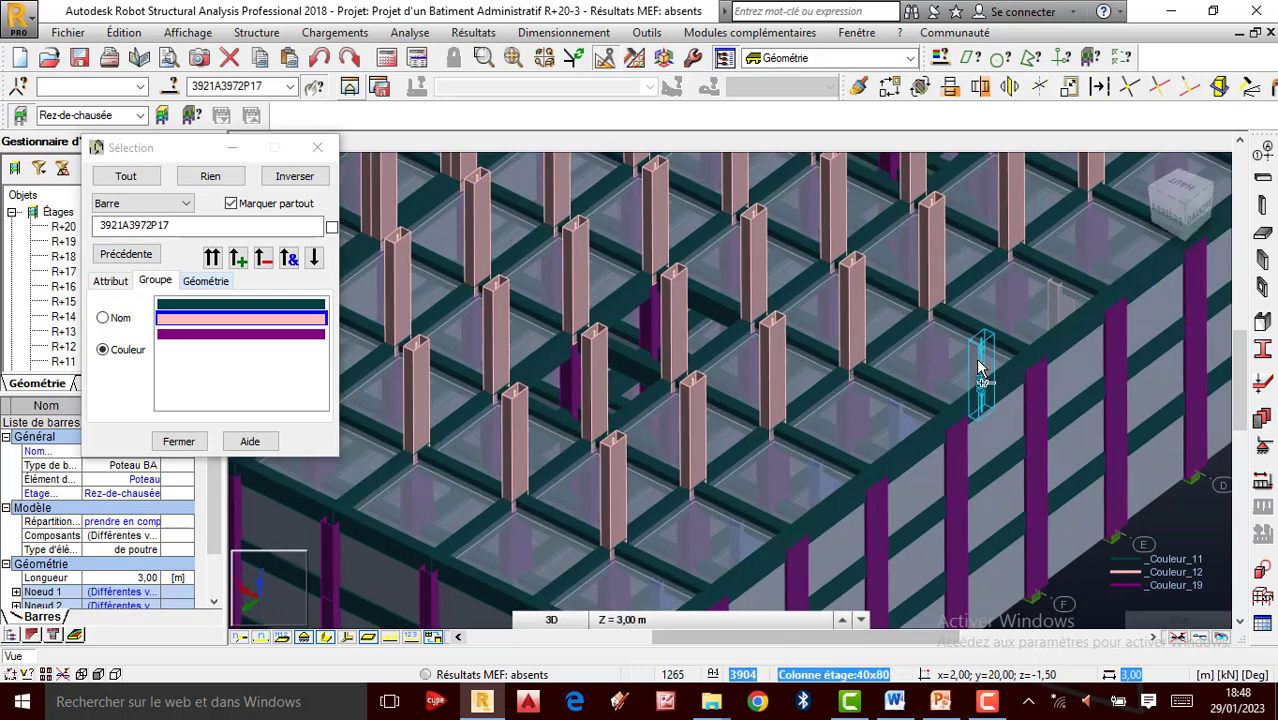
pyautogui.keyDown('ctrl'); pyautogui.click(982, 368); pyautogui.keyUp('ctrl')
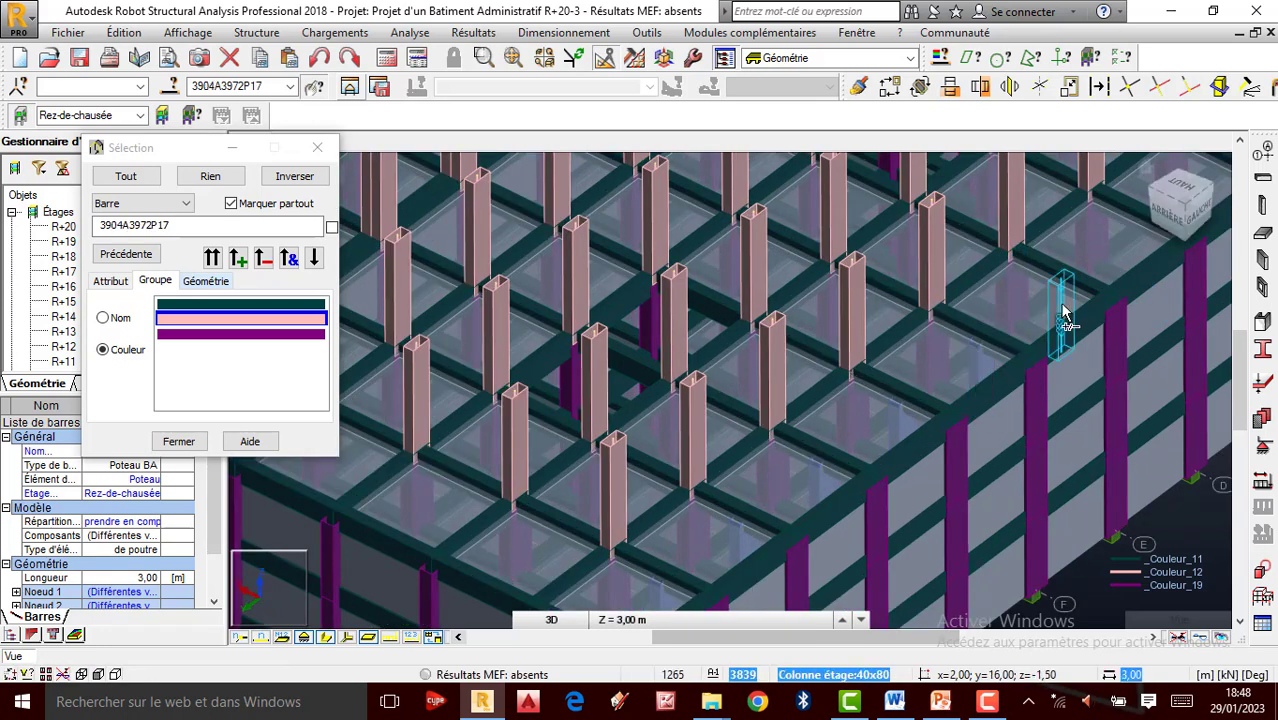
pyautogui.keyDown('ctrl'); pyautogui.click(1065, 342); pyautogui.keyUp('ctrl')
pyautogui.scroll(-2, 756, 441)
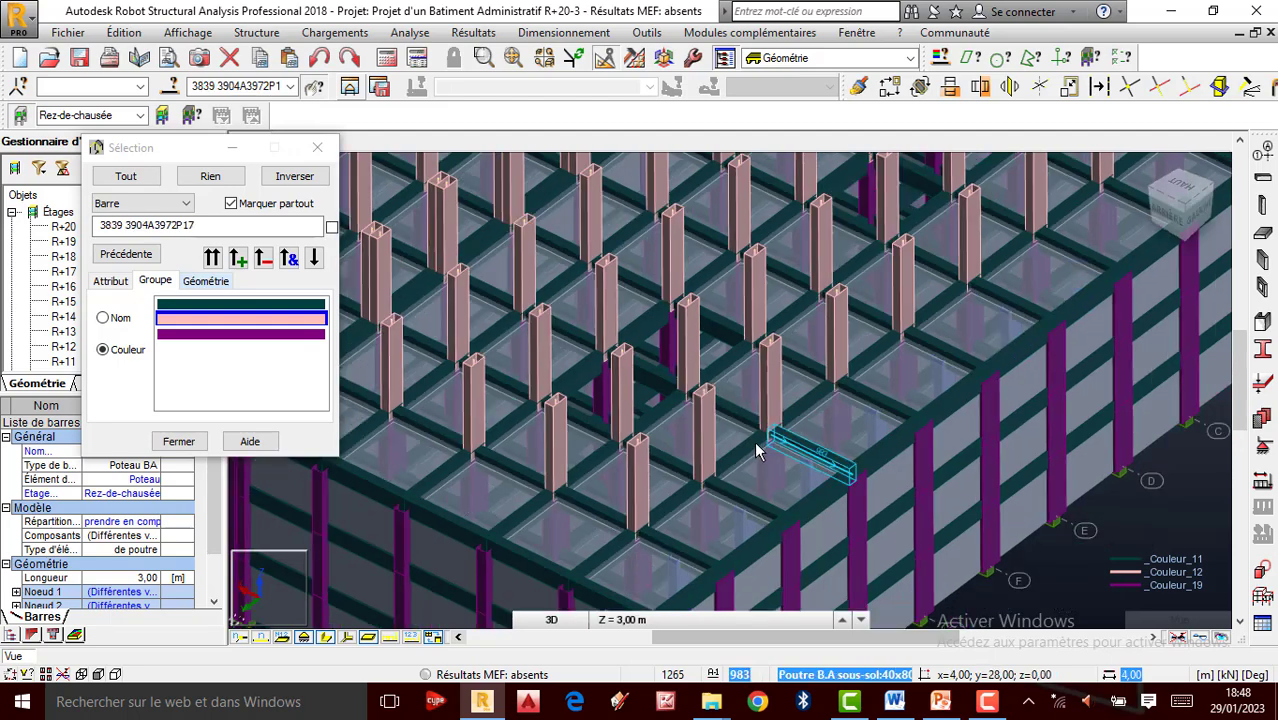
pyautogui.scroll(2, 1078, 294)
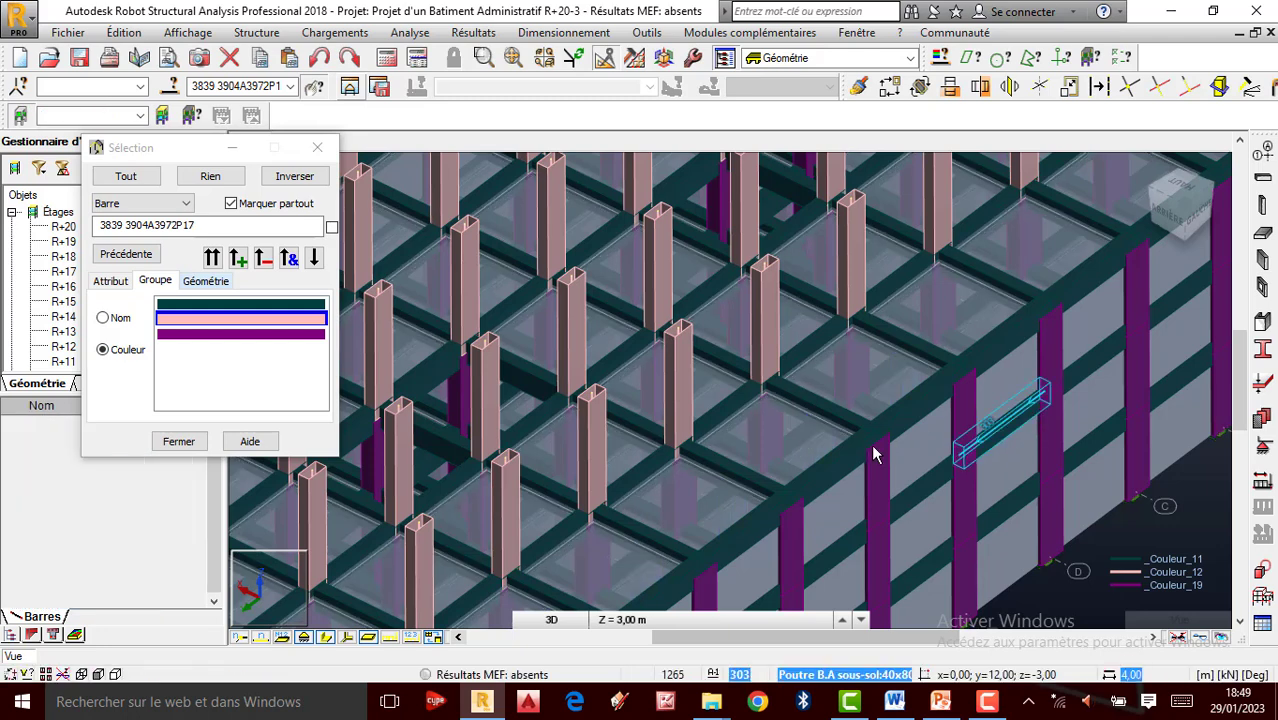
# Inspect the slab bays along the axis 1 edge for leftover 40x80 columns.
pyautogui.scroll(-3, 870, 445)
pyautogui.scroll(-2, 996, 330)
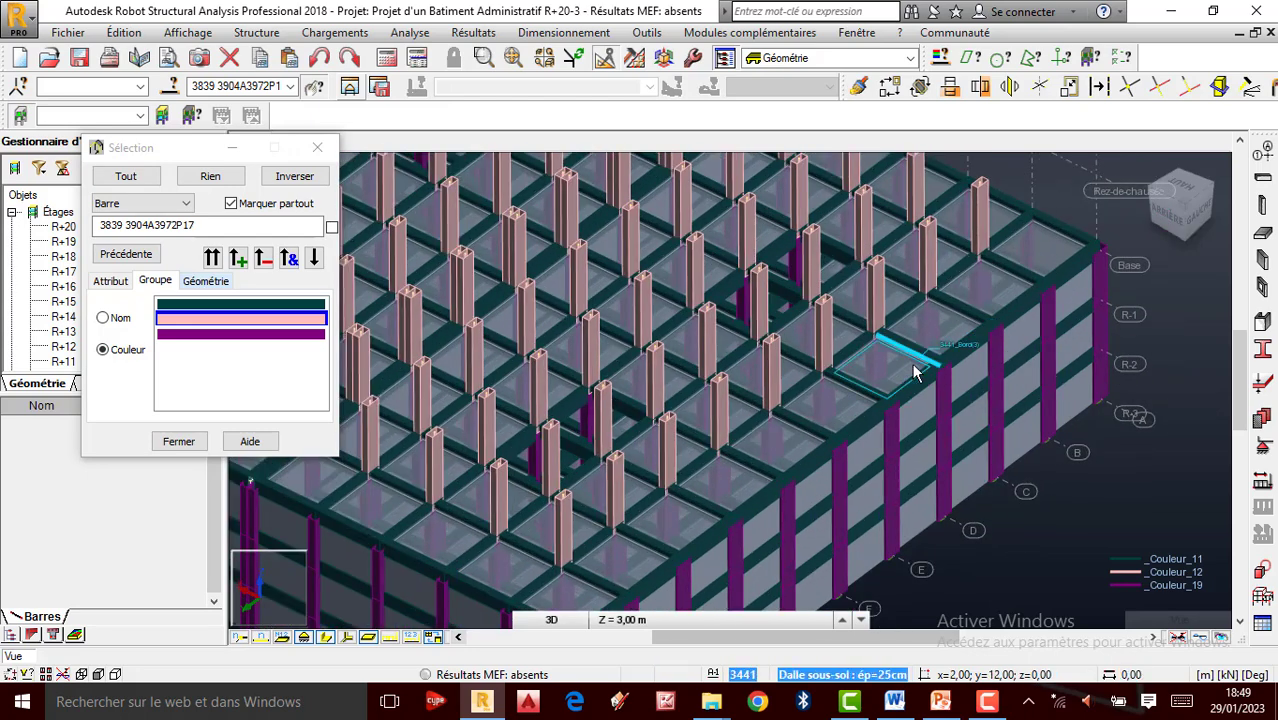
pyautogui.scroll(-2, 897, 343)
pyautogui.scroll(1, 897, 343)
pyautogui.scroll(3, 755, 497)
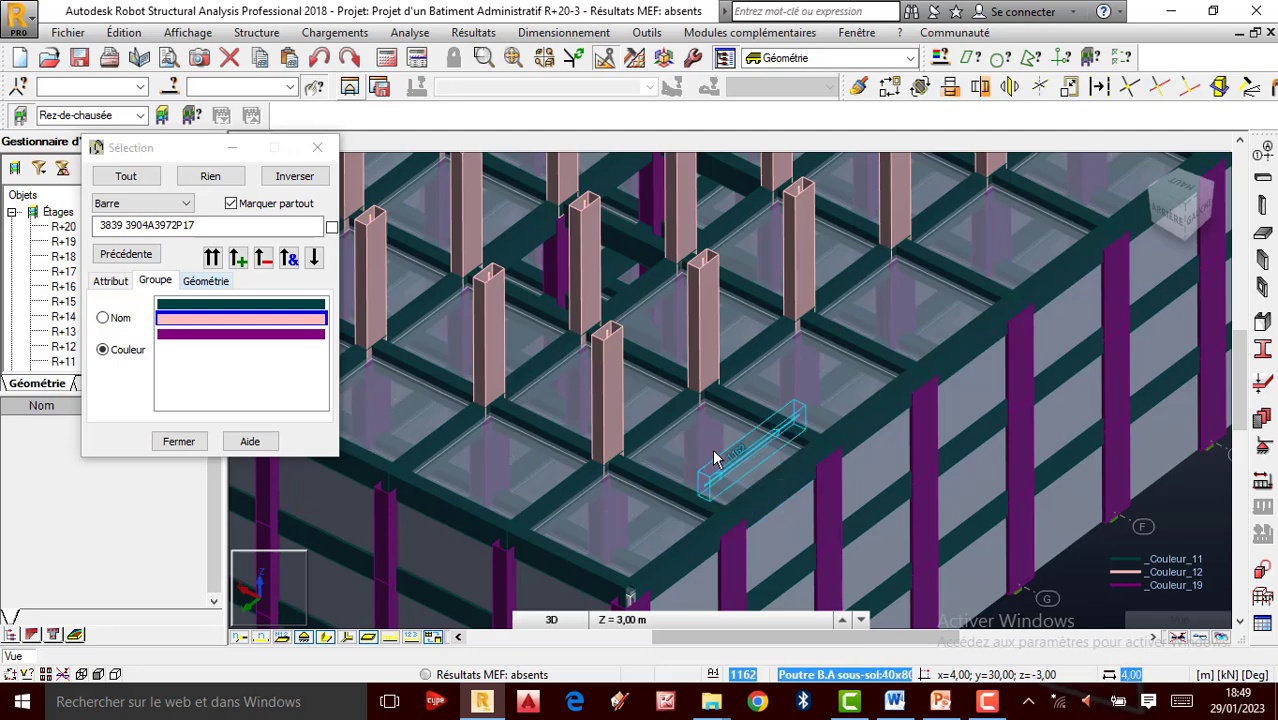
pyautogui.scroll(-2, 708, 446)
pyautogui.scroll(1, 707, 453)
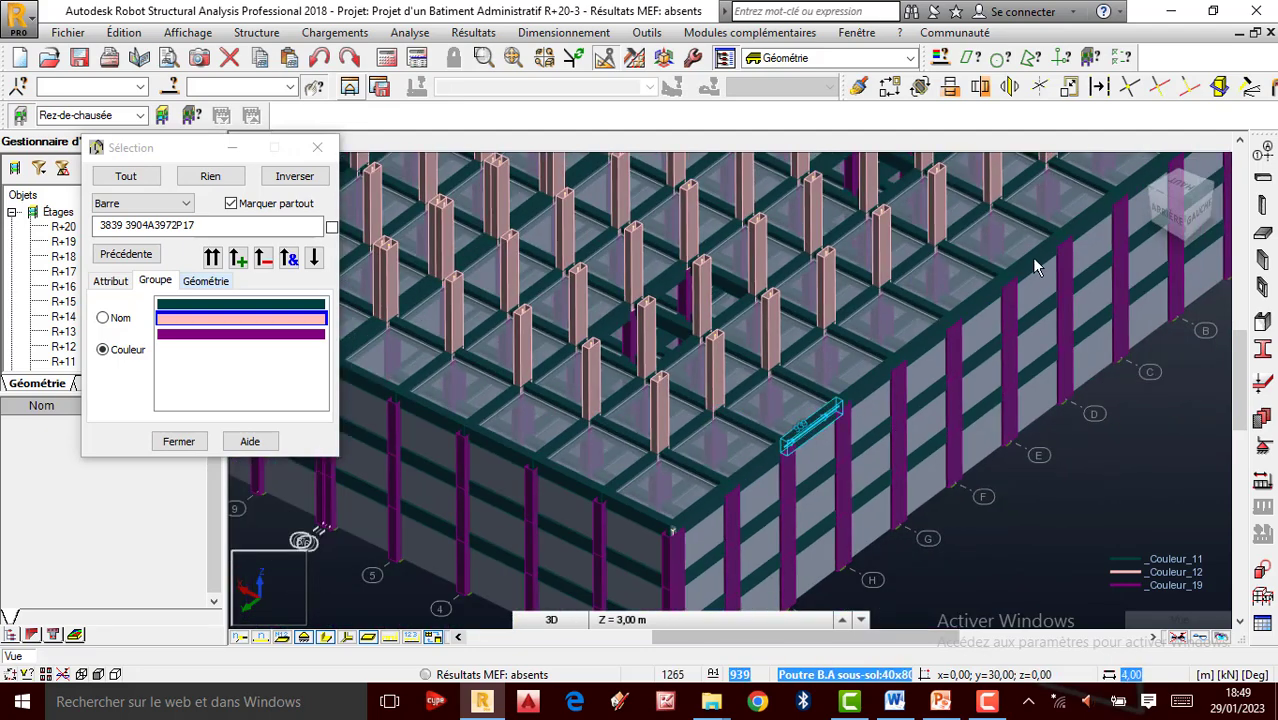
pyautogui.scroll(2, 1031, 257)
pyautogui.scroll(-5, 962, 340)
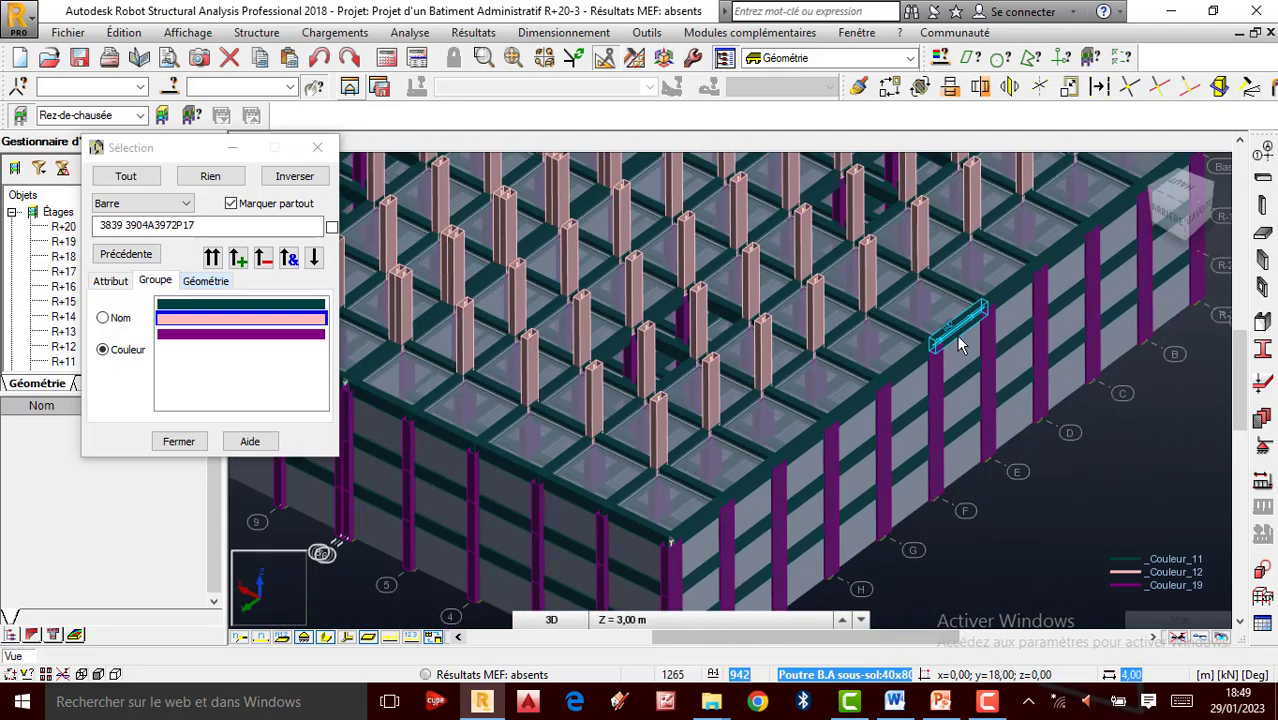
pyautogui.scroll(-3, 940, 392)
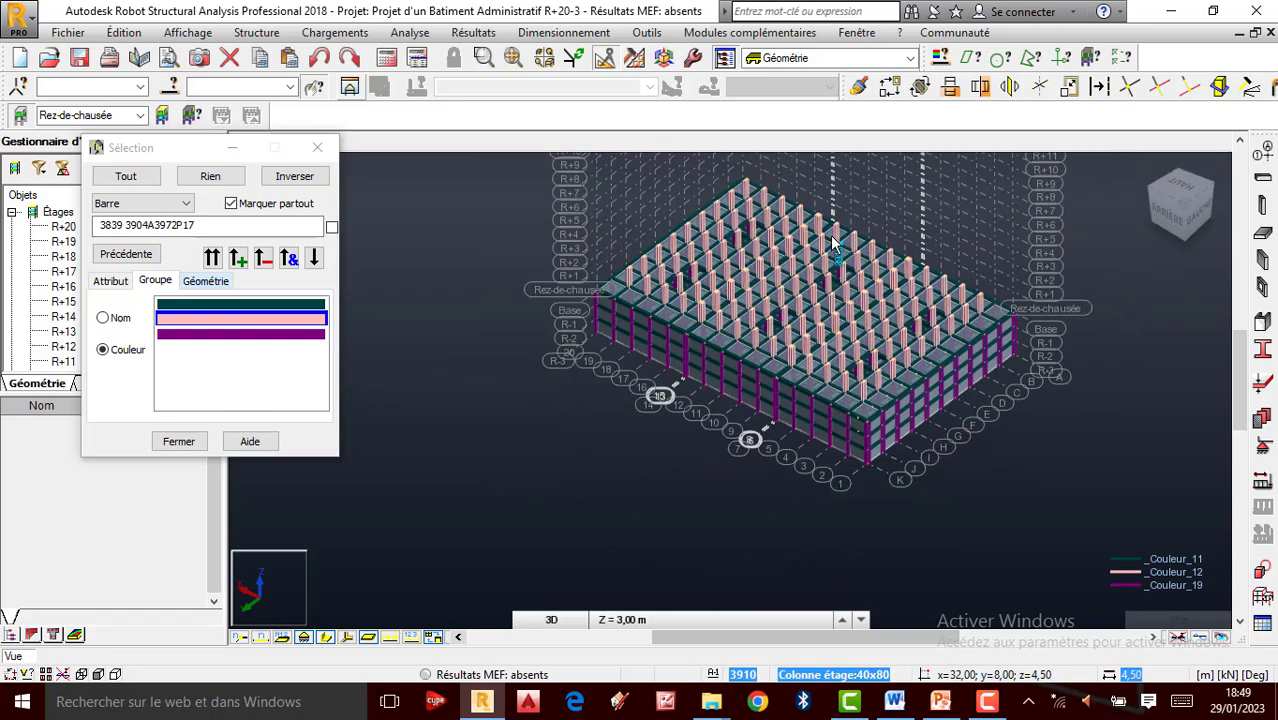
pyautogui.scroll(5, 1090, 198)
# Orbit the model to check the ground-floor column grid from the opposite sides.
pyautogui.rightClick(932, 240)
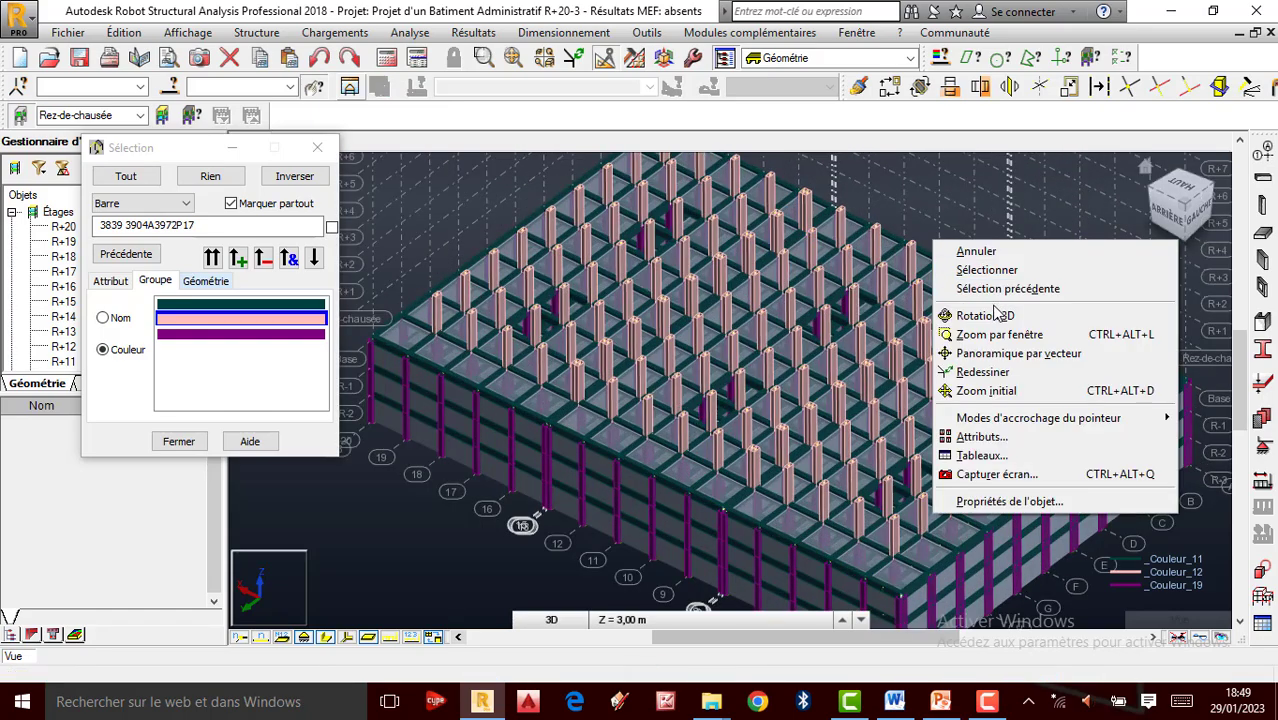
pyautogui.click(990, 314)
pyautogui.moveTo(965, 316); pyautogui.dragTo(939, 337)
pyautogui.click(1145, 166)
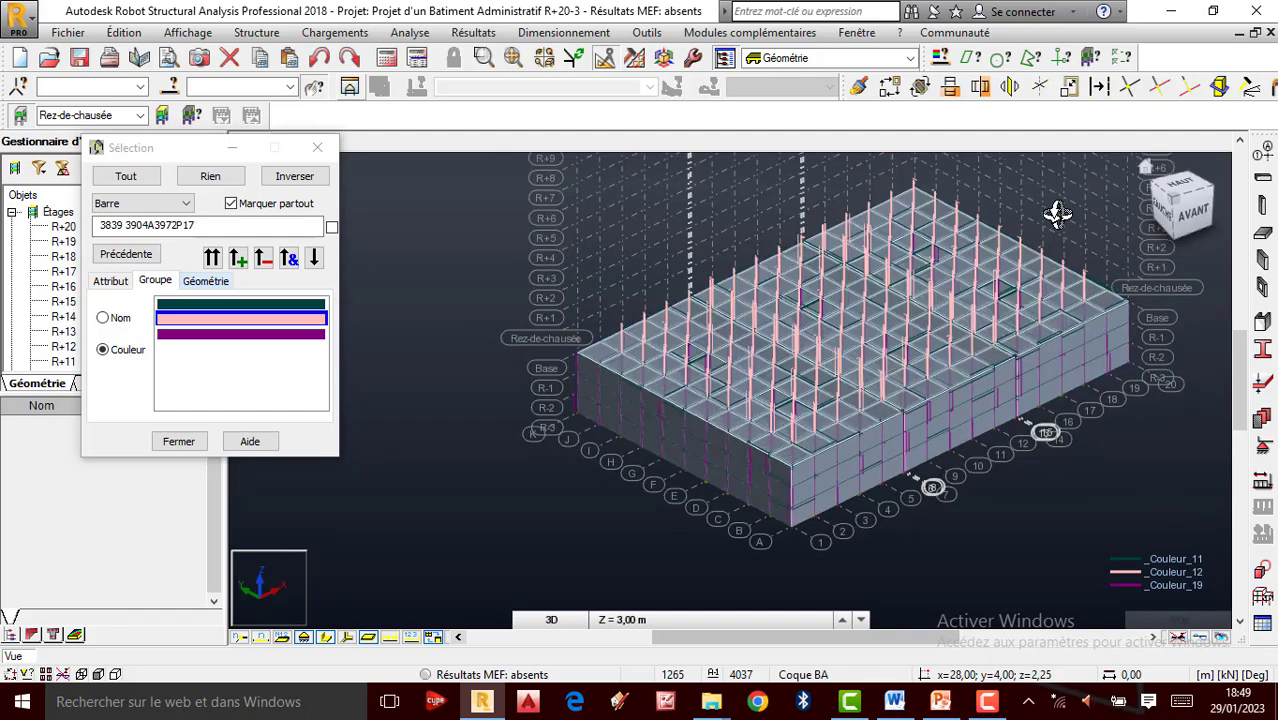
pyautogui.moveTo(718, 371); pyautogui.dragTo(640, 378)
pyautogui.scroll(2, 637, 358)
pyautogui.scroll(4, 573, 262)
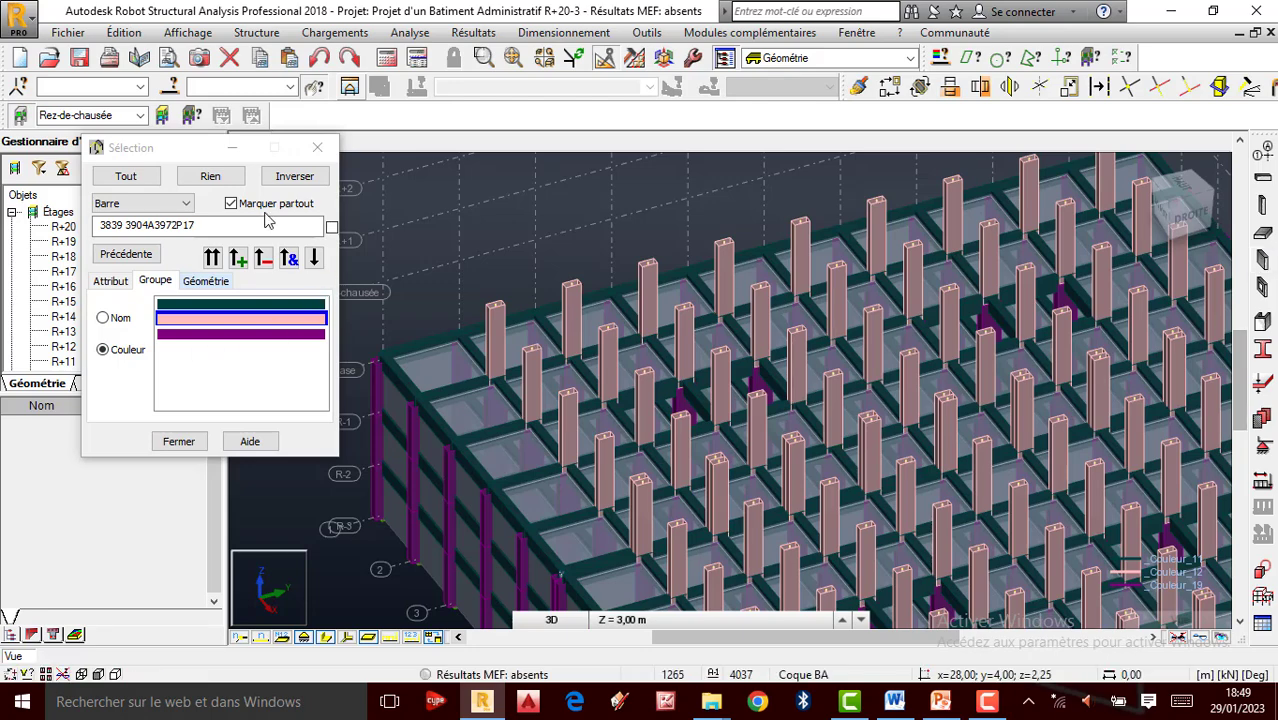
# Close the selection dialog and open the column definition for adding further columns.
pyautogui.click(317, 147)
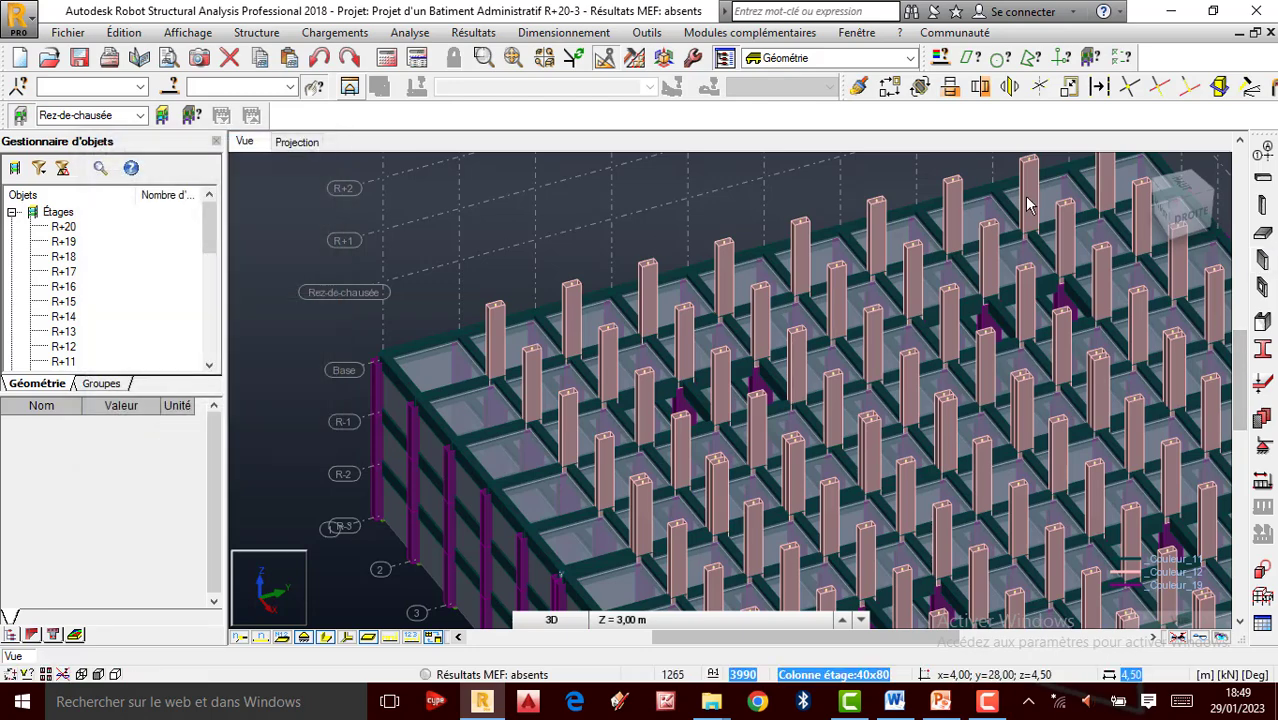
pyautogui.click(1264, 205)
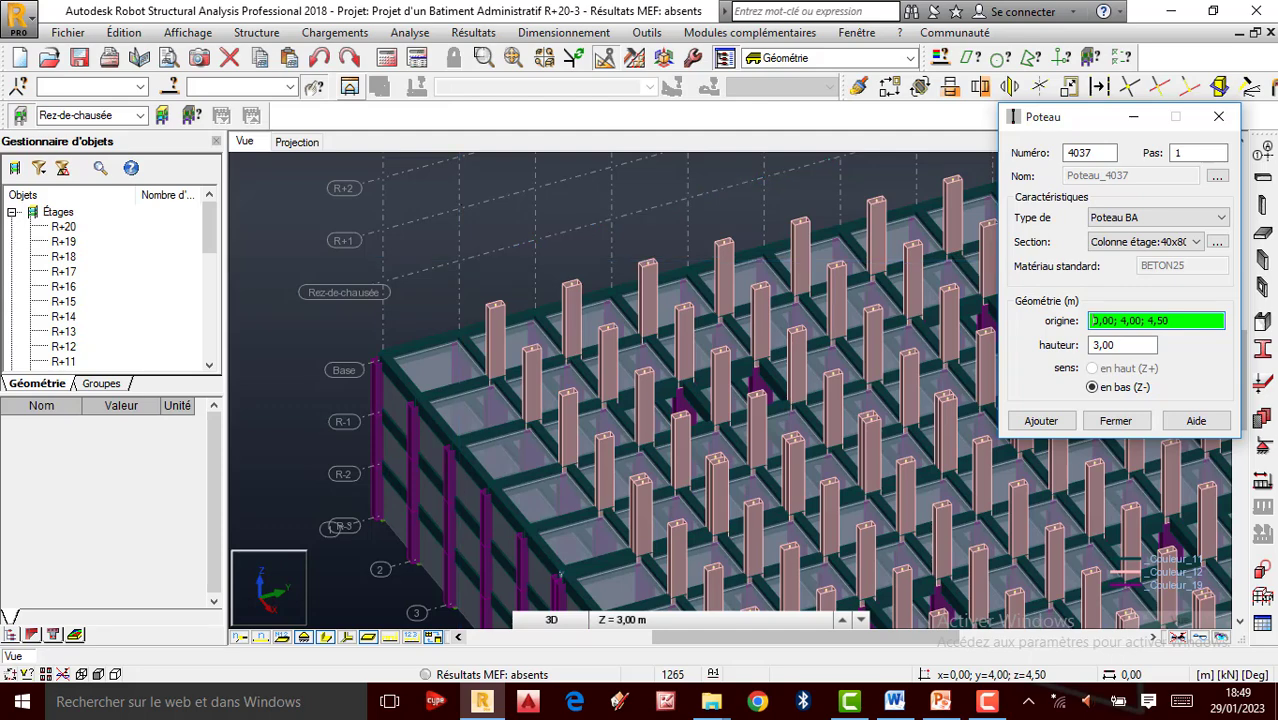
pyautogui.scroll(-5, 340, 527)
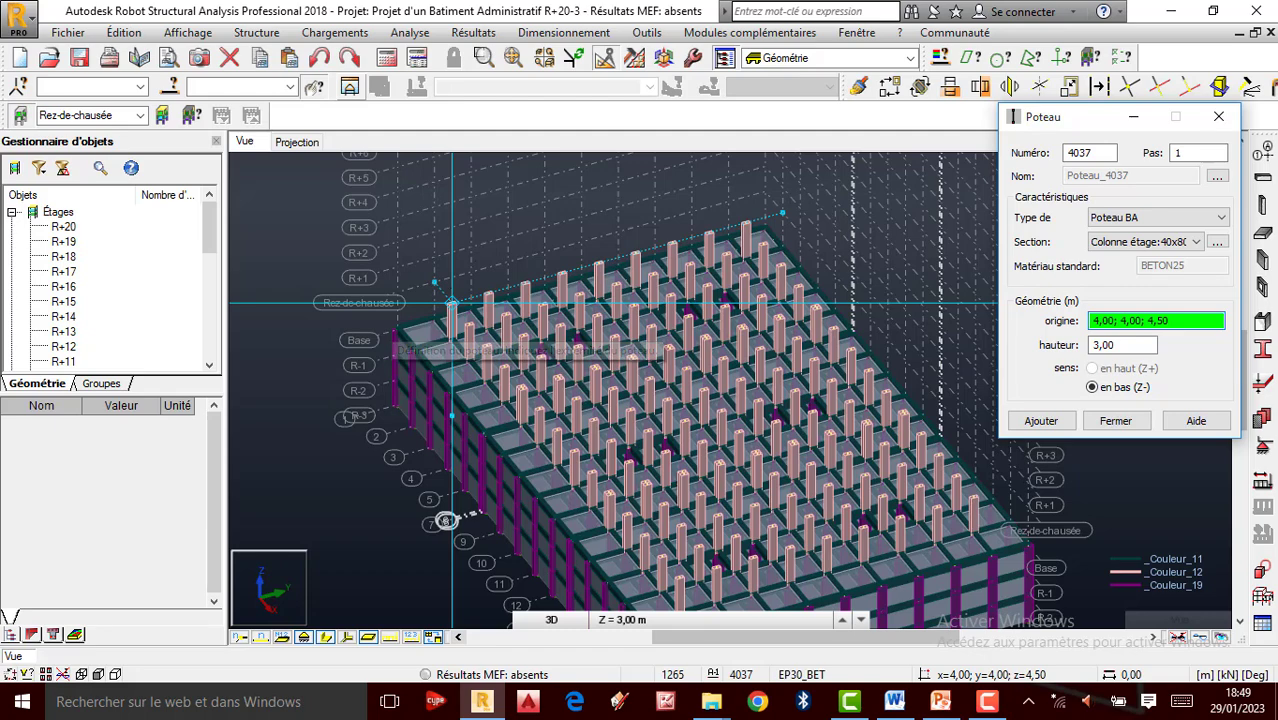
pyautogui.click(988, 702)
pyautogui.click(1188, 613)
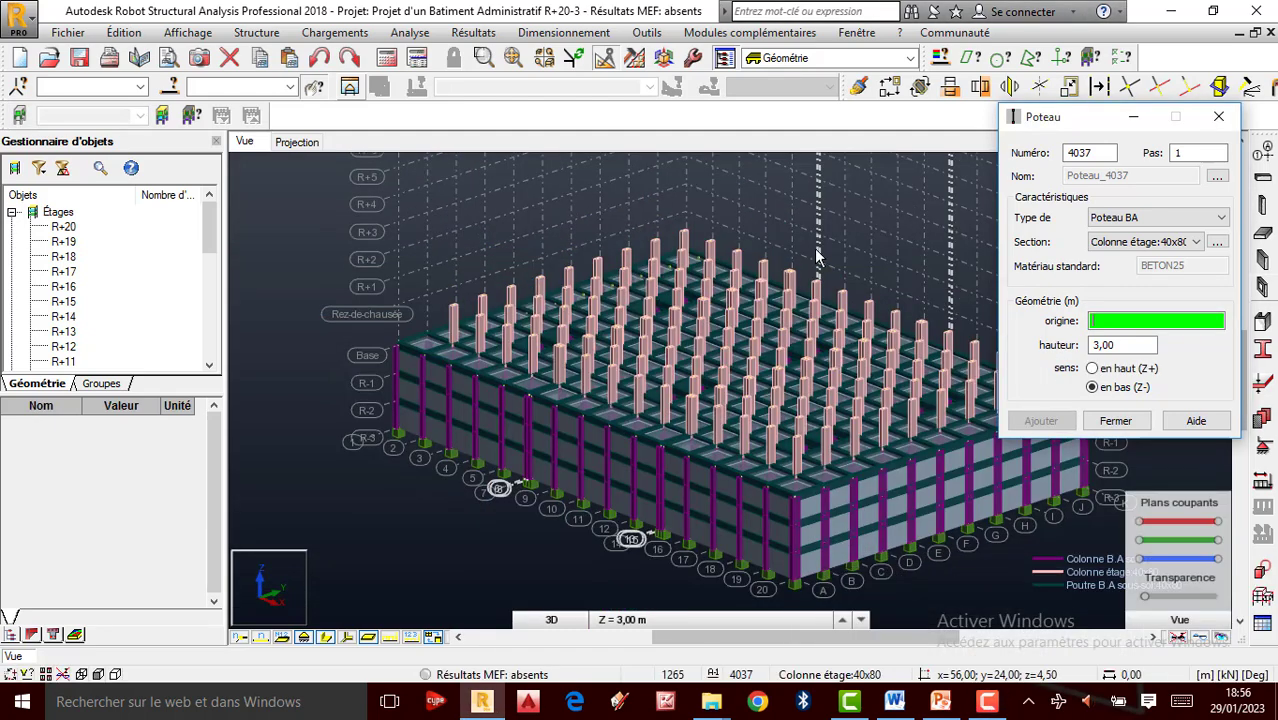
# Create a new rectangular RC column section with b 40 cm and h 70 cm, named Colonne étage:40x70.
pyautogui.rightClick(743, 239)
pyautogui.click(824, 315)
pyautogui.moveTo(790, 278); pyautogui.dragTo(762, 302)
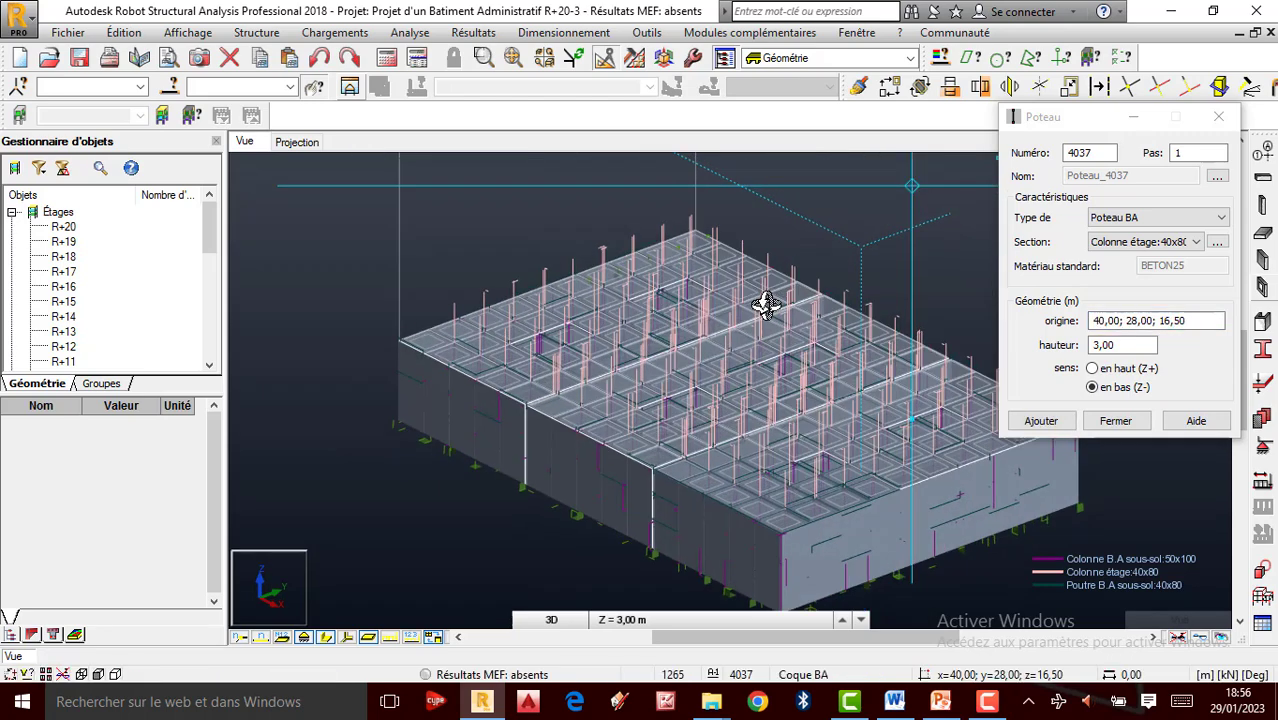
pyautogui.moveTo(489, 275); pyautogui.dragTo(627, 372)
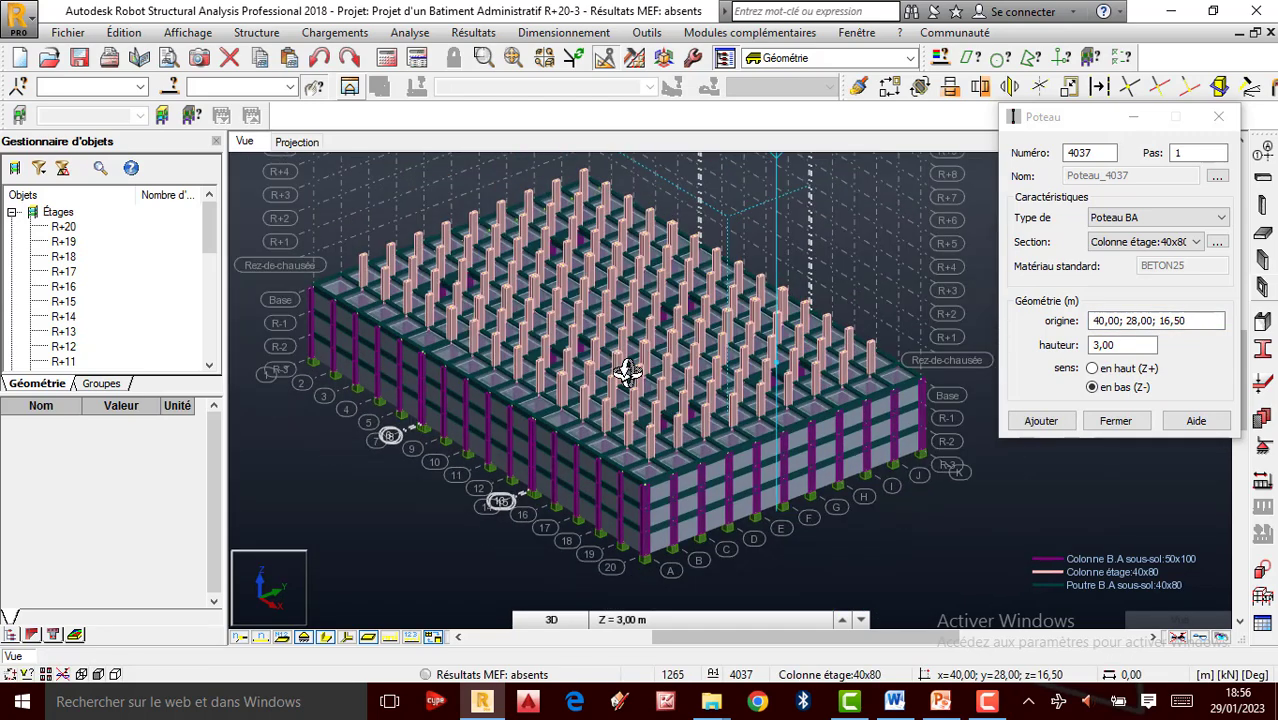
pyautogui.click(1218, 244)
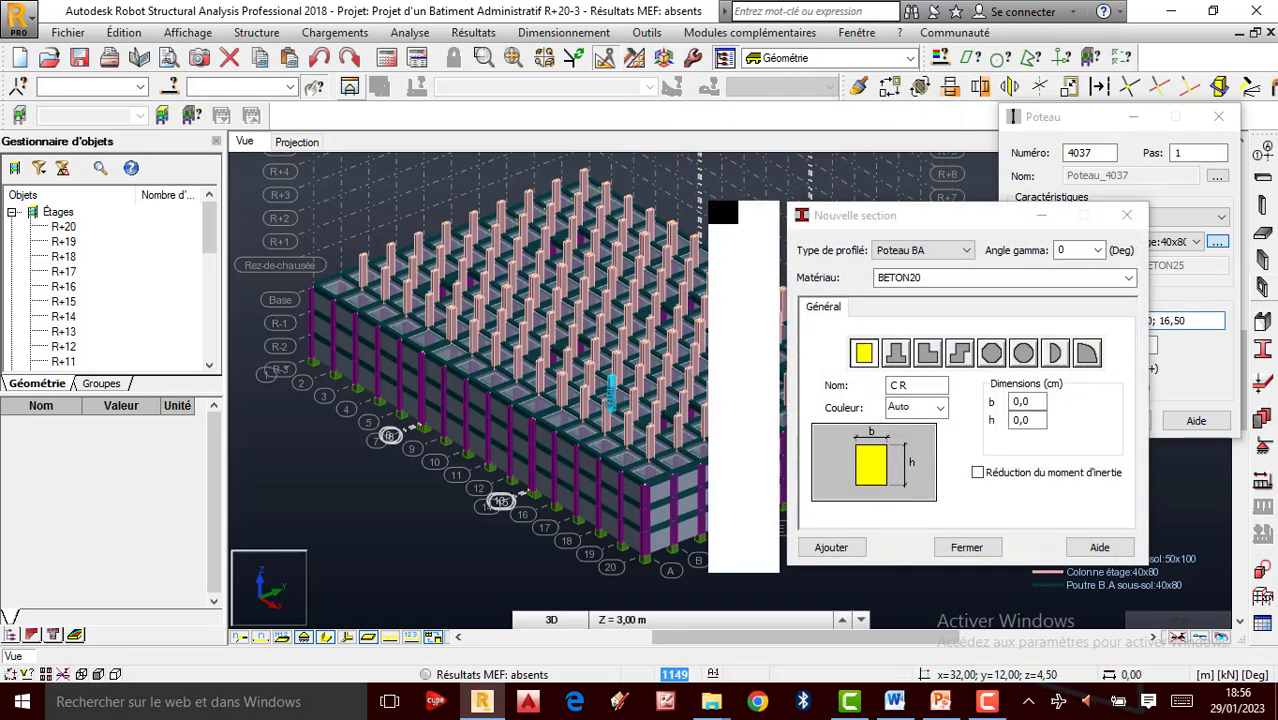
pyautogui.scroll(1, 380, 266)
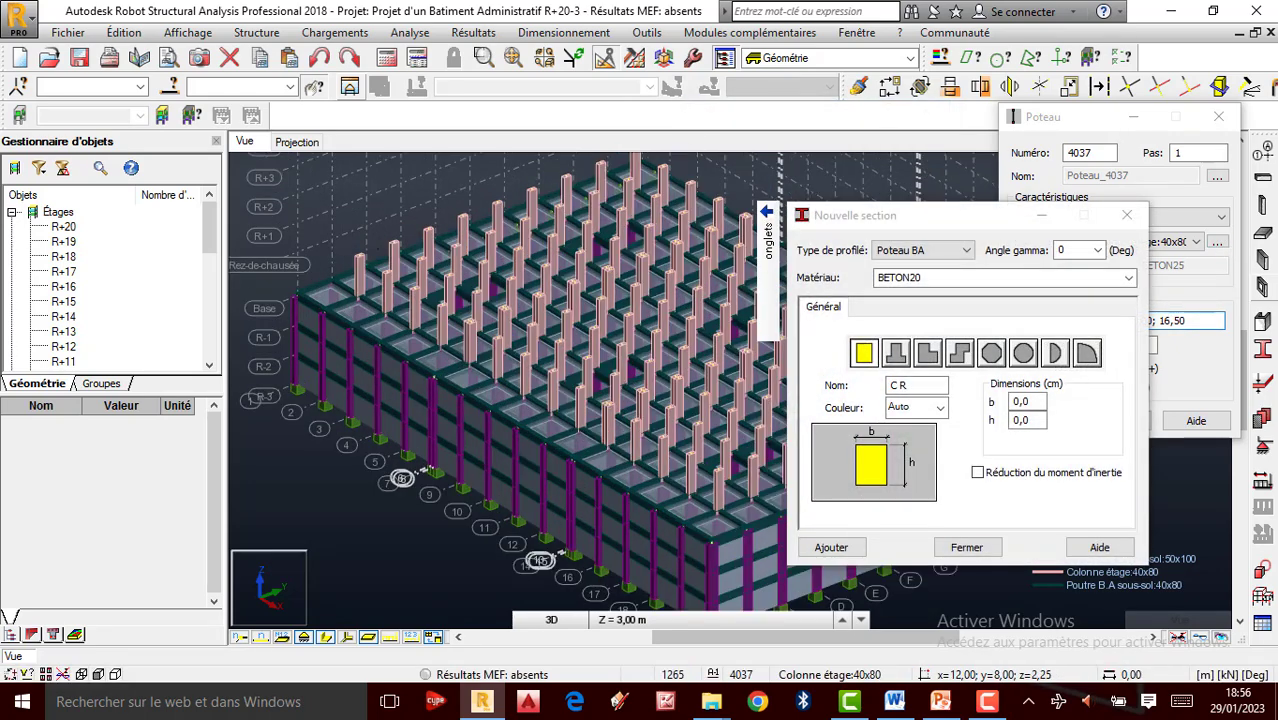
pyautogui.moveTo(969, 224); pyautogui.dragTo(798, 224)
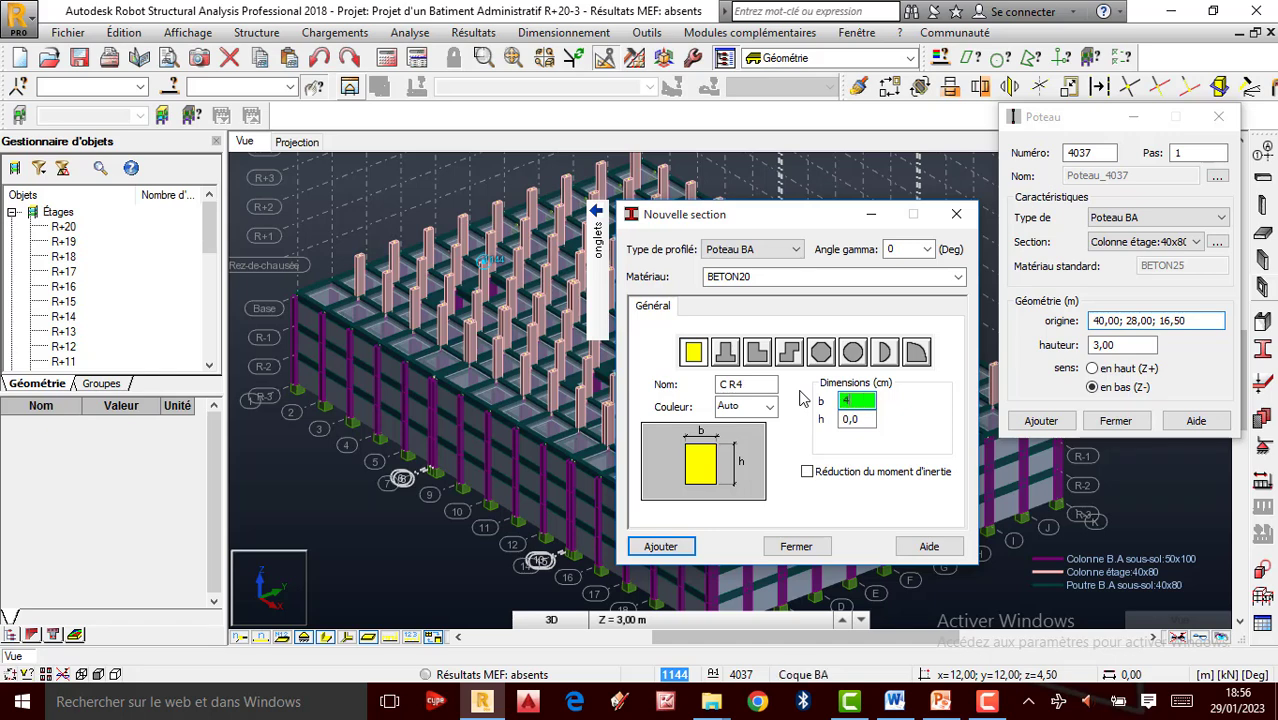
pyautogui.click(850, 420)
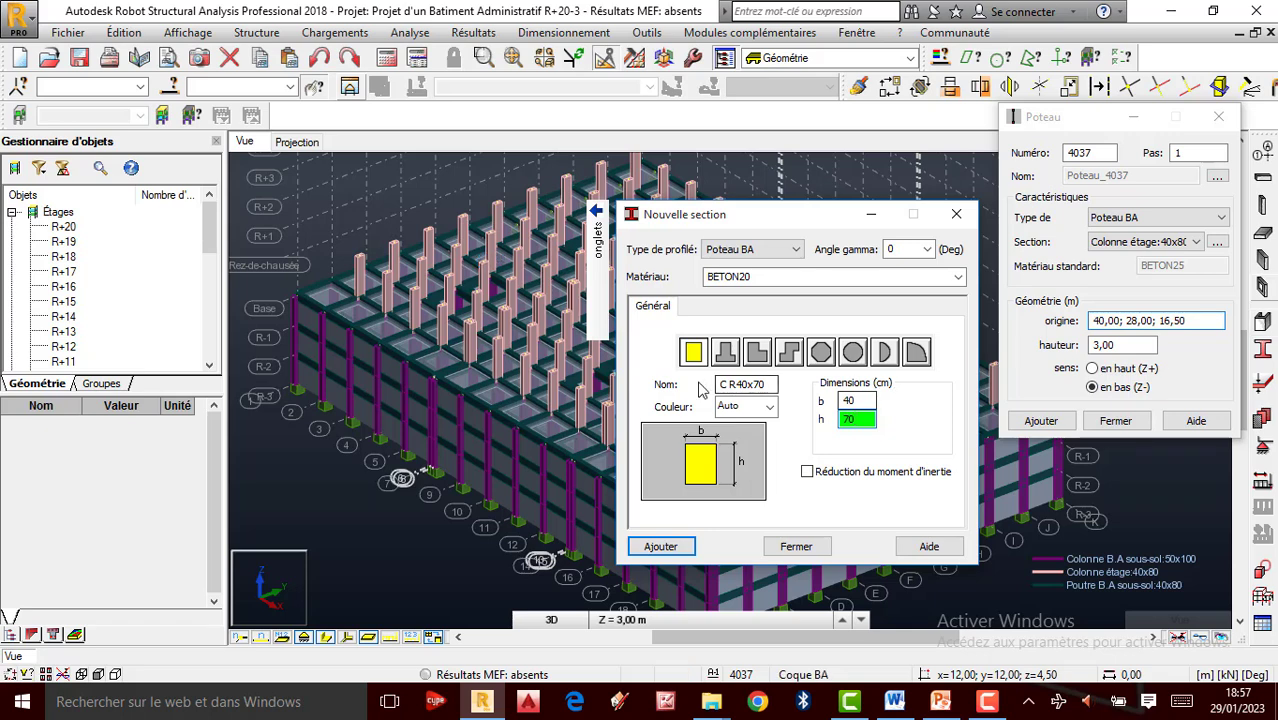
pyautogui.moveTo(738, 388); pyautogui.dragTo(657, 386)
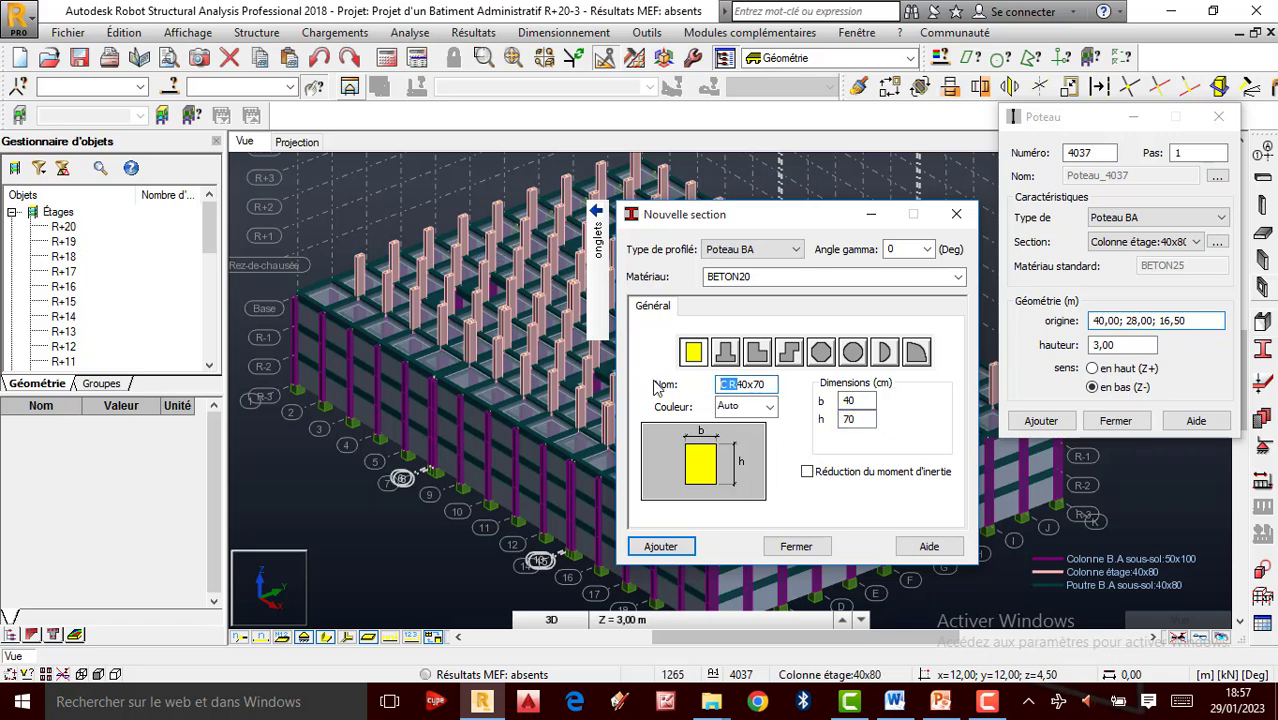
pyautogui.write('Col')
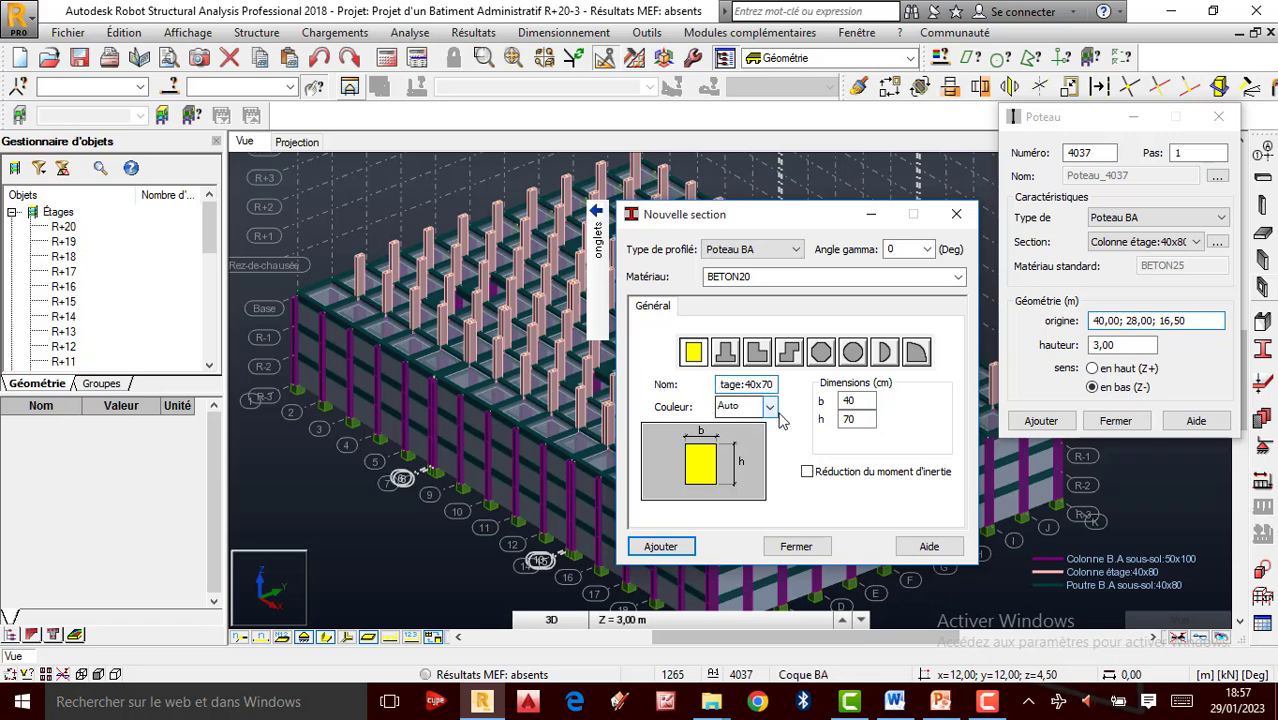
# Give the 40x70 section material BETON25, a dark olive colour and a gamma angle of 90°, and add it.
pyautogui.click(957, 279)
pyautogui.click(740, 318)
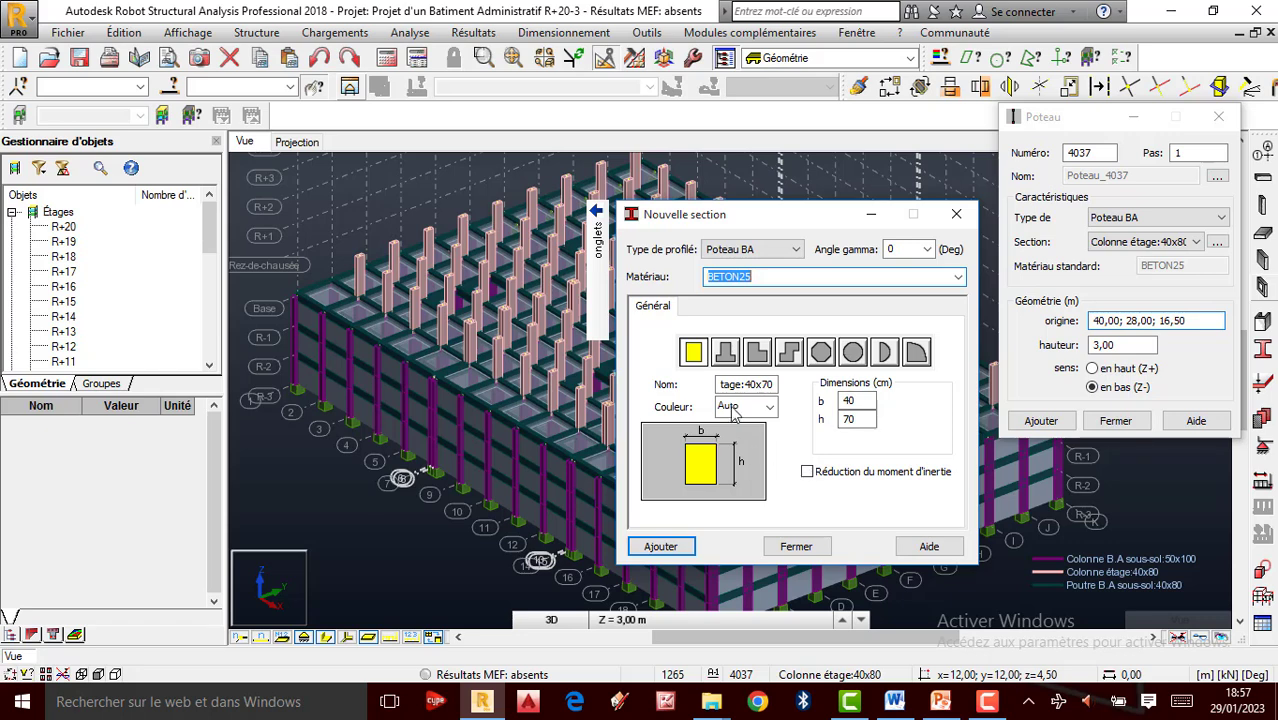
pyautogui.click(766, 407)
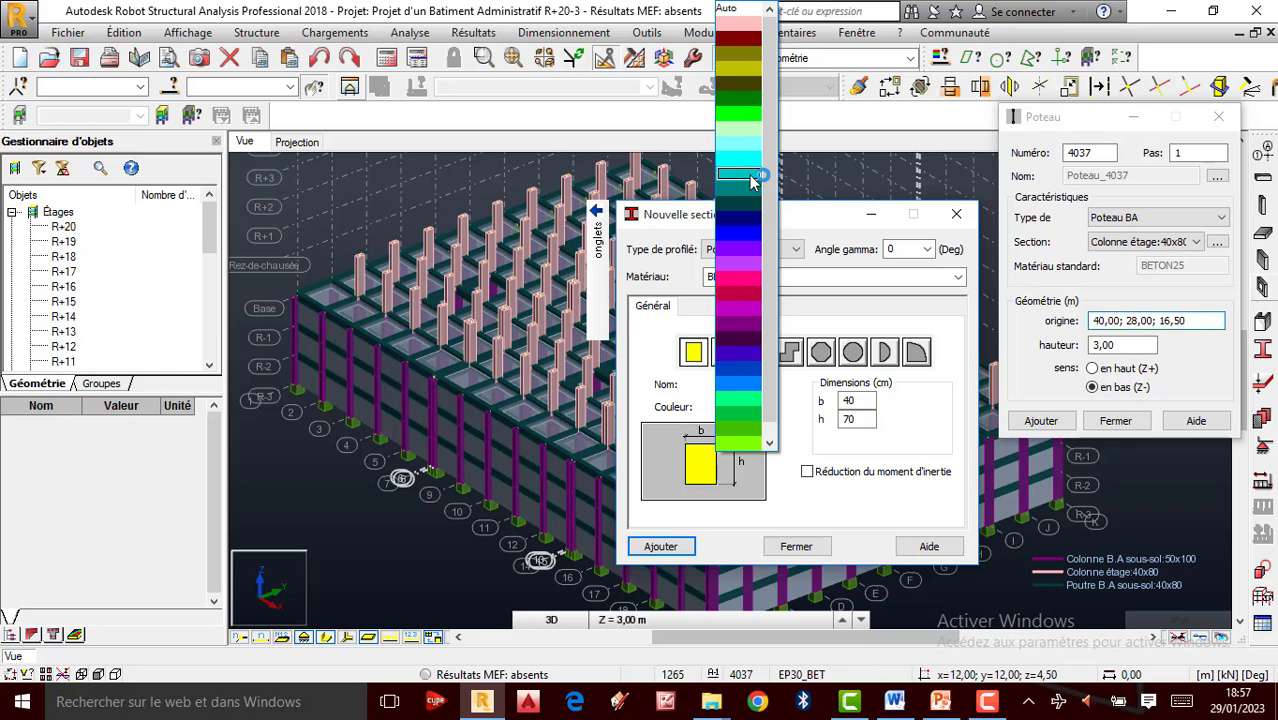
pyautogui.click(740, 84)
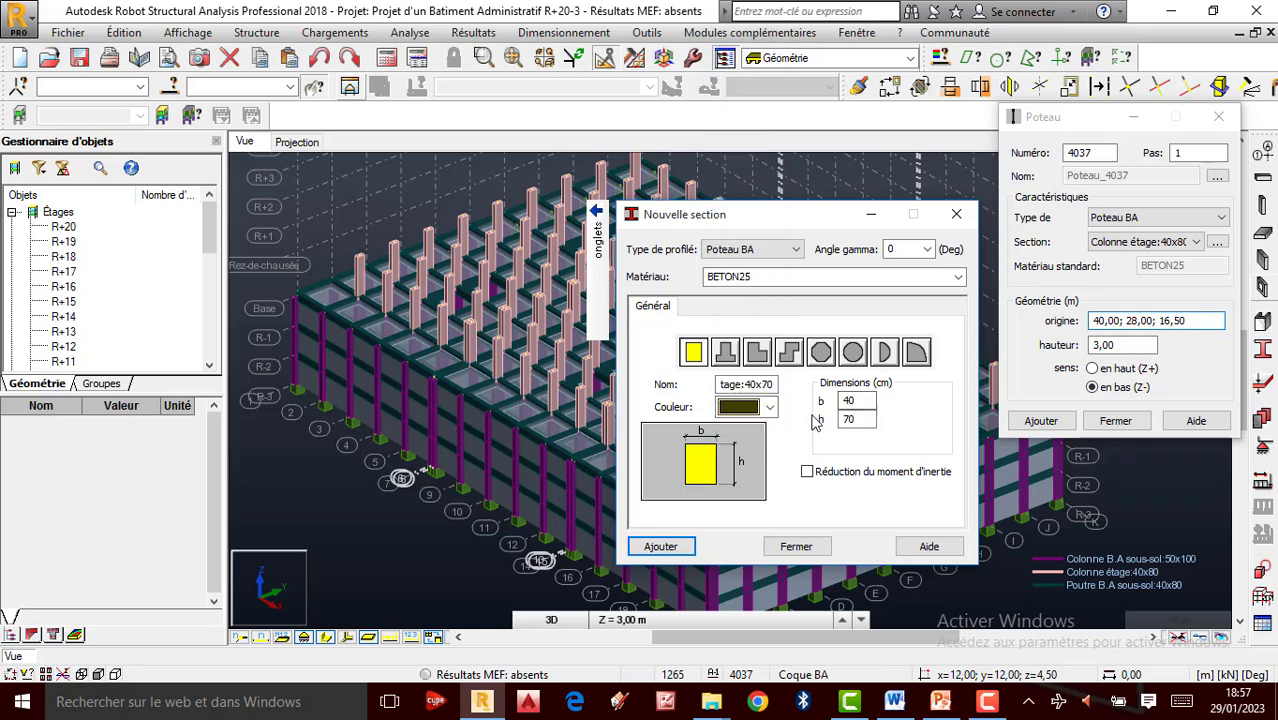
pyautogui.click(926, 249)
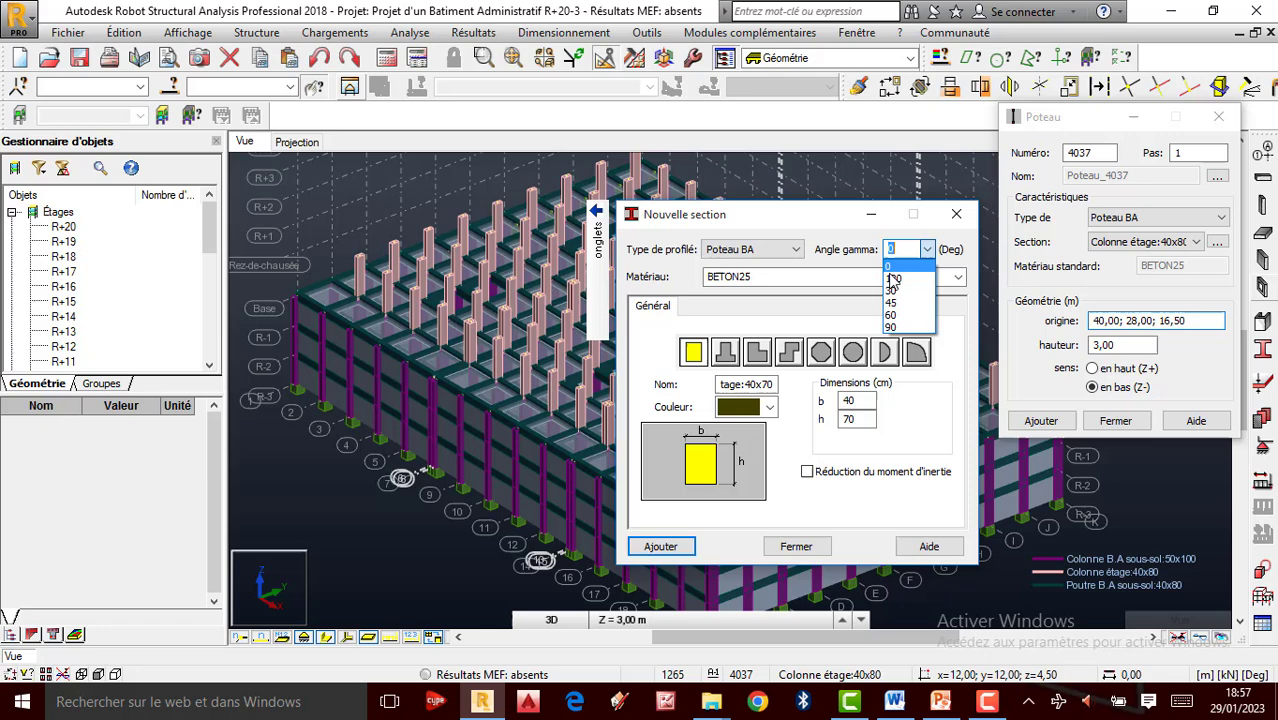
pyautogui.click(893, 327)
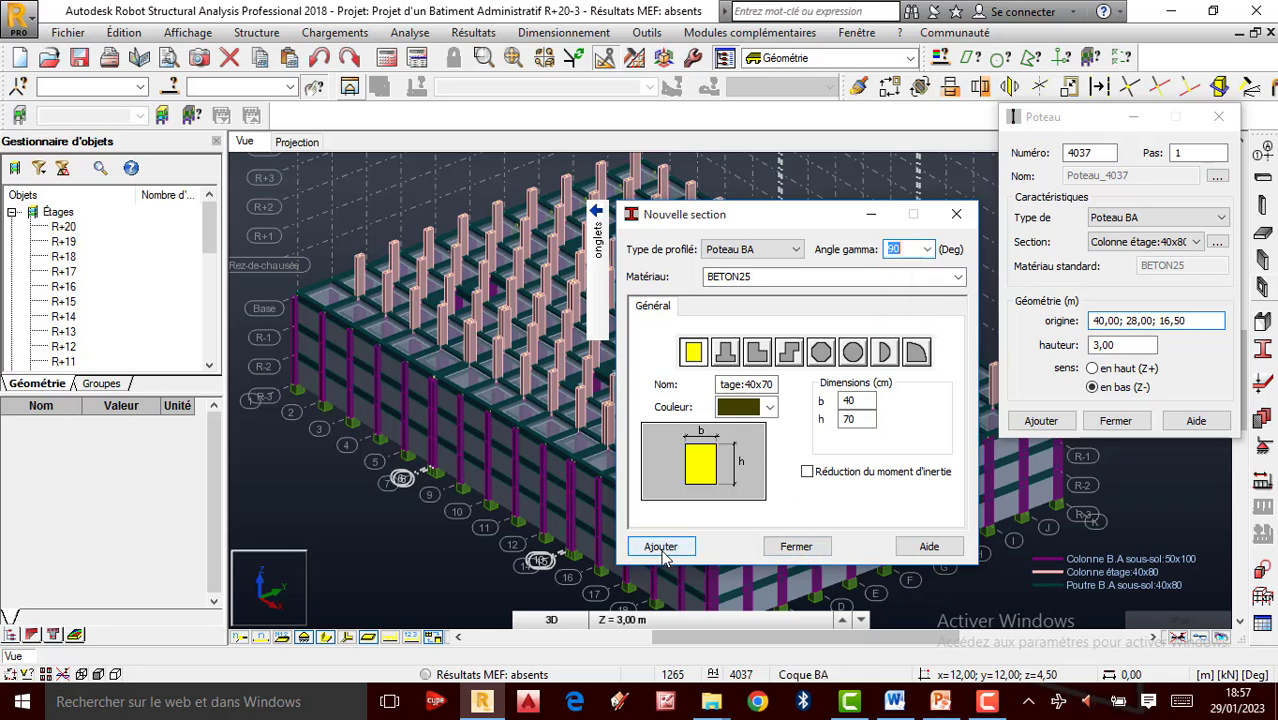
pyautogui.click(793, 546)
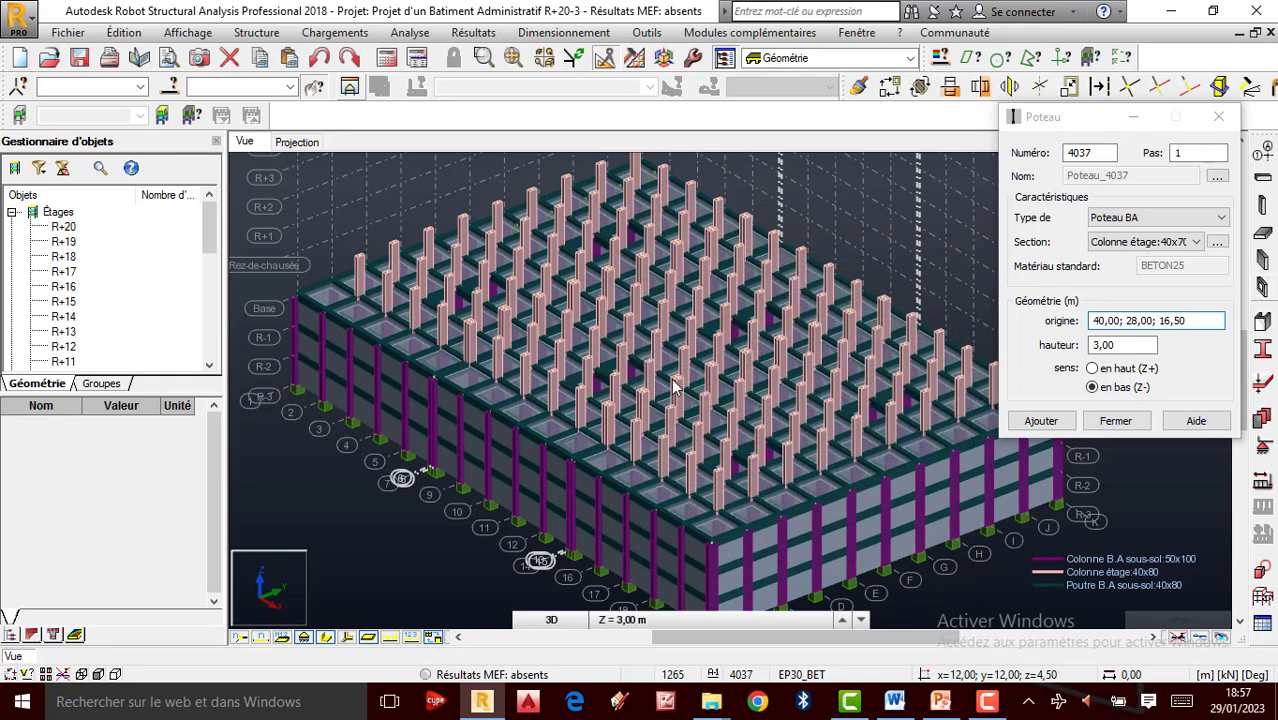
# Switch to the XY plan view at level R+1, Z = 7,50 m.
pyautogui.click(562, 624)
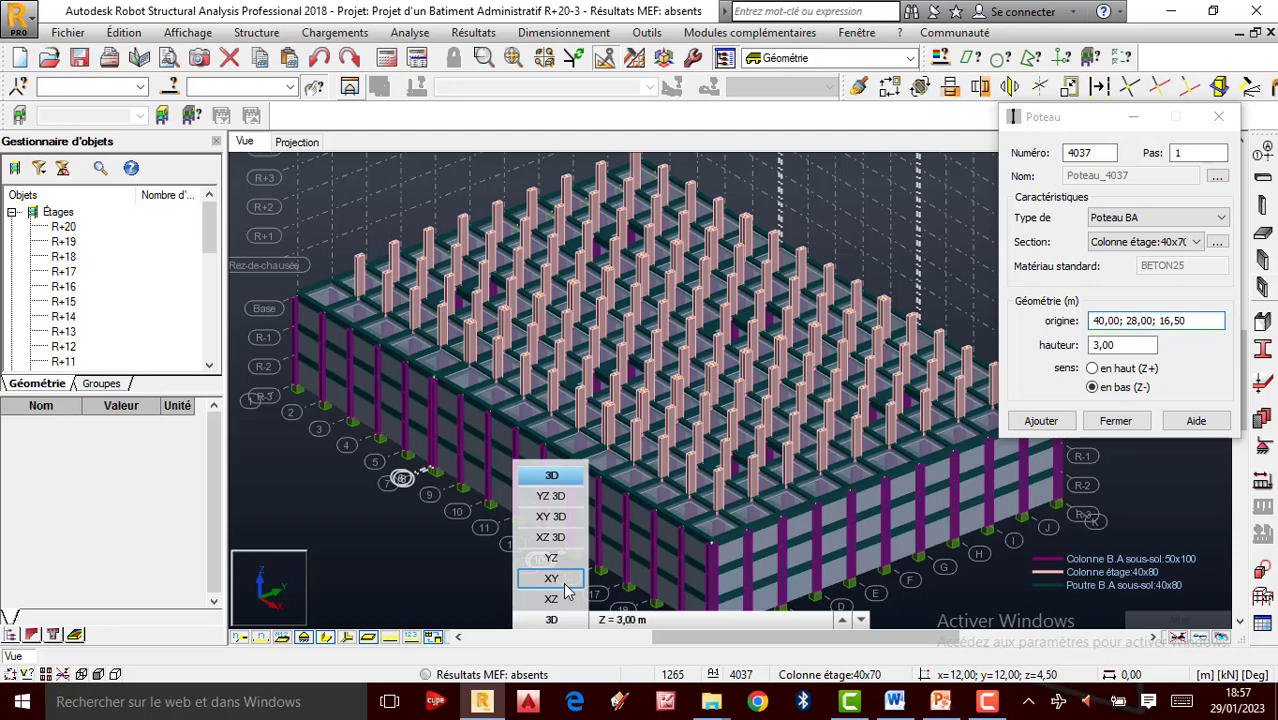
pyautogui.click(564, 584)
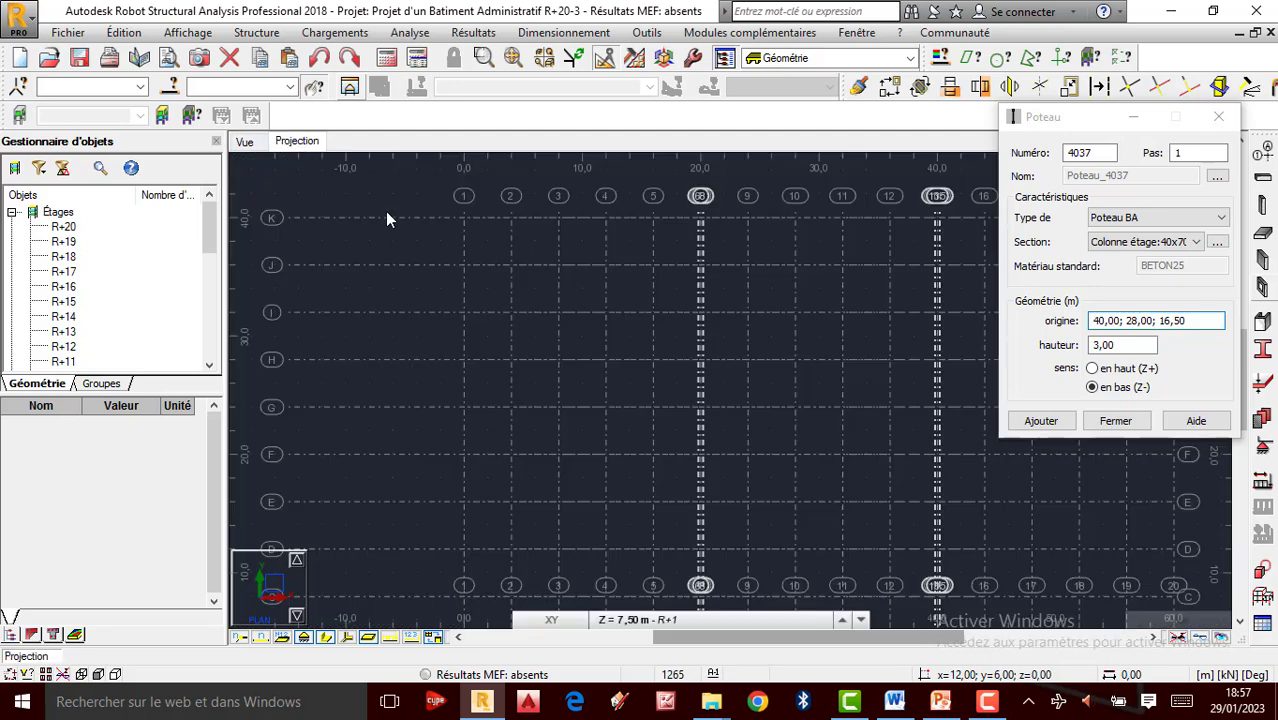
pyautogui.click(652, 622)
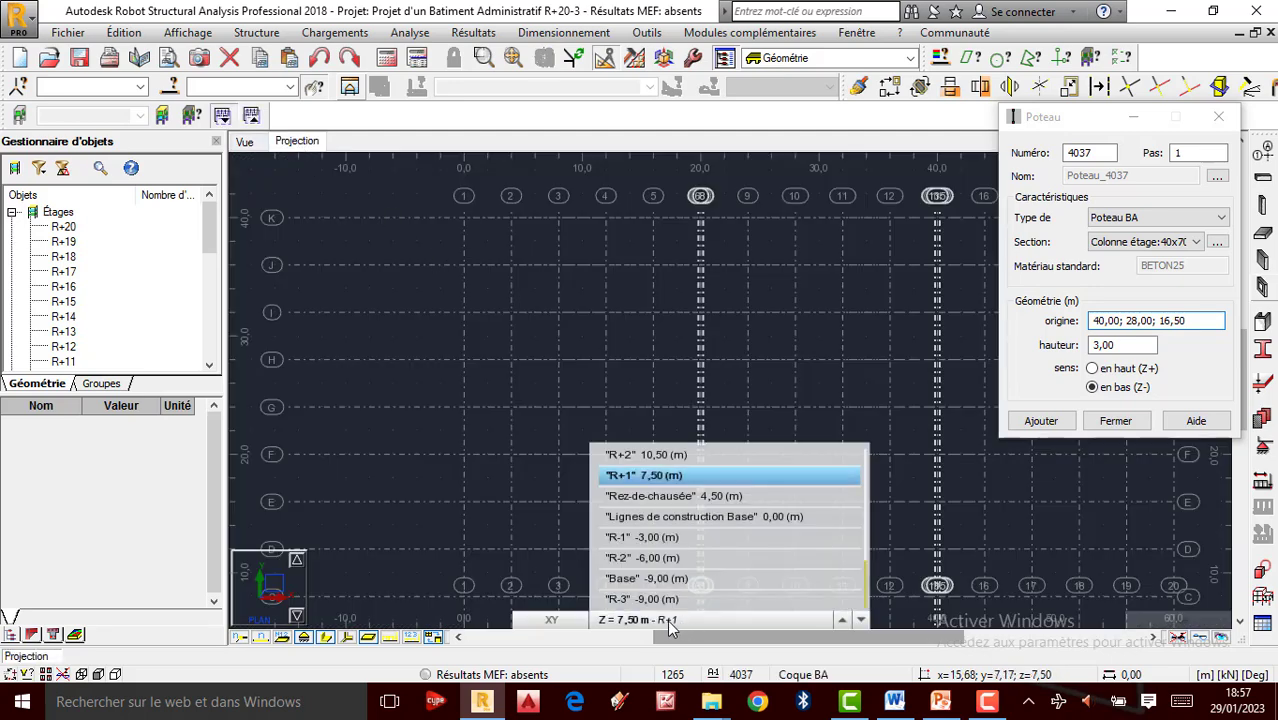
pyautogui.click(660, 476)
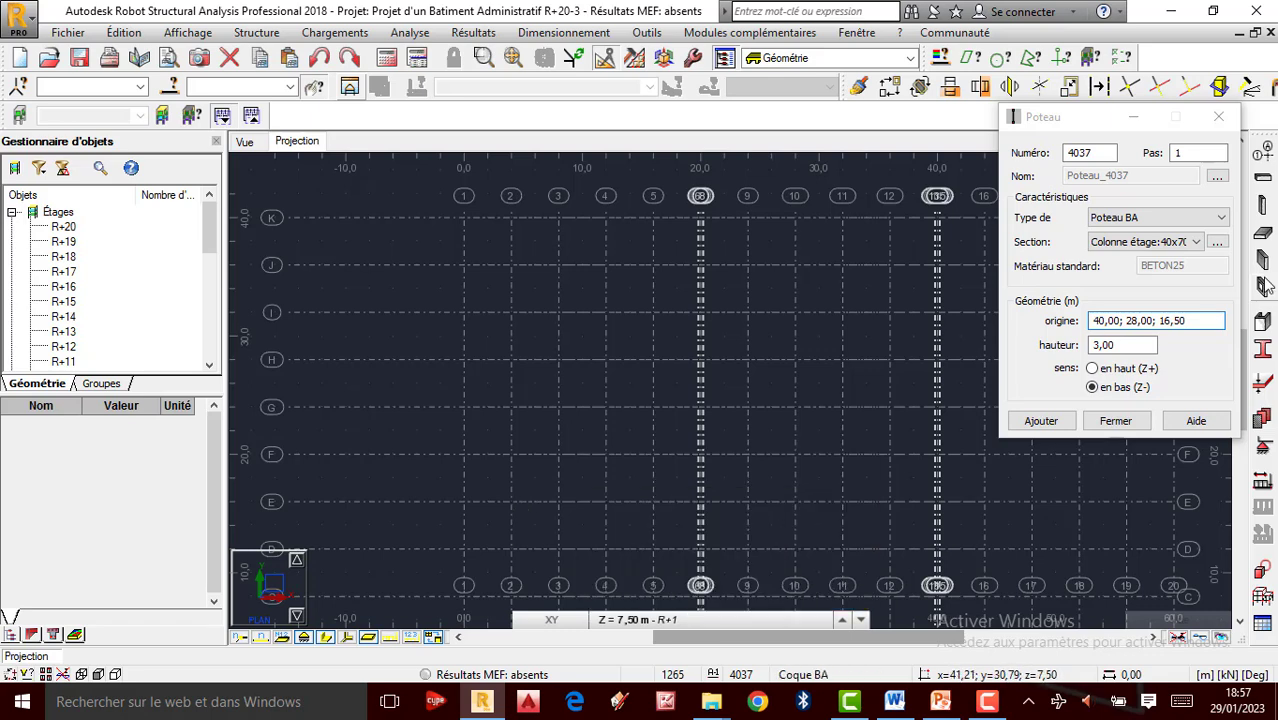
# Place downward 40x70 columns 3,00 m high on axis 2 at every grid intersection from J to B on level R+1.
pyautogui.click(1087, 129)
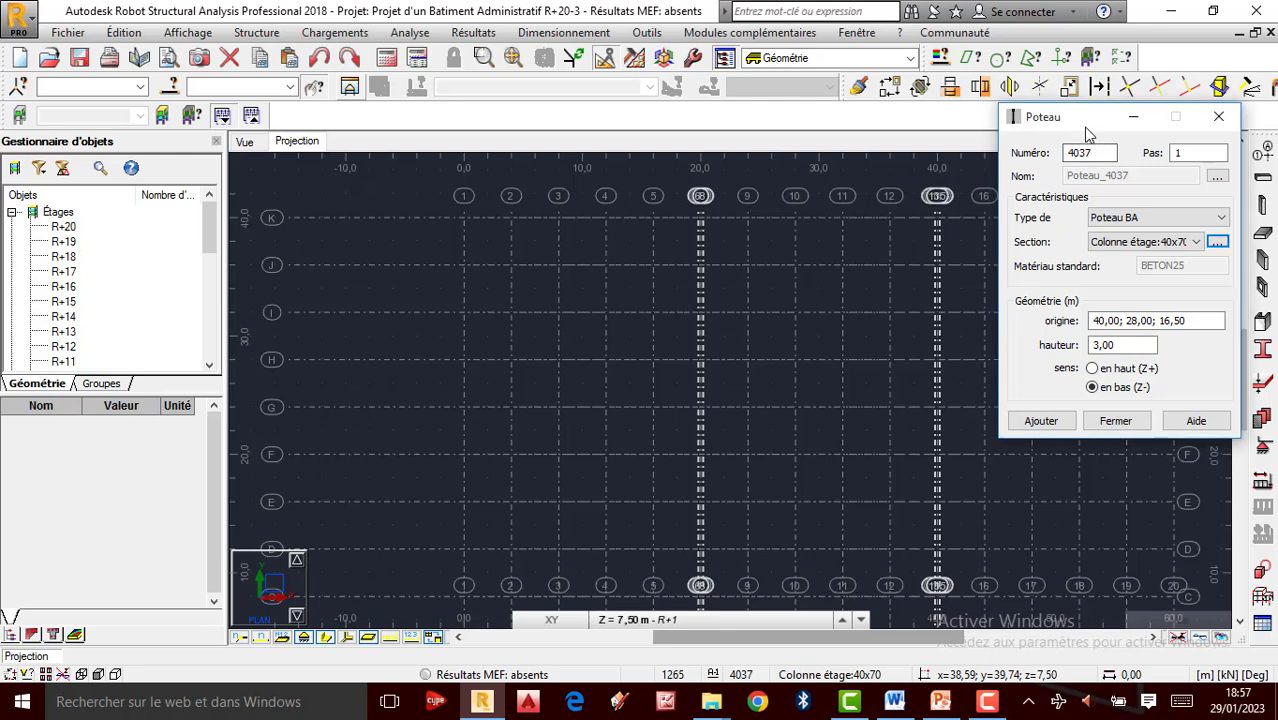
pyautogui.click(511, 265)
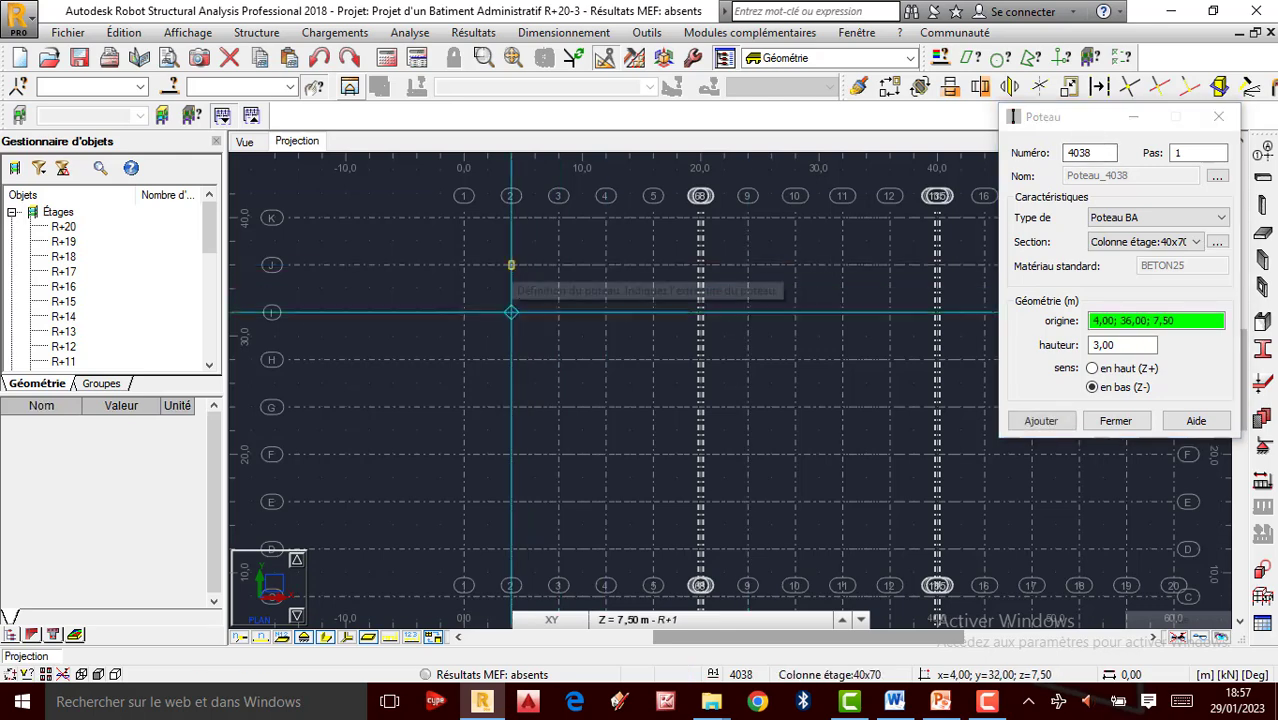
pyautogui.click(511, 312)
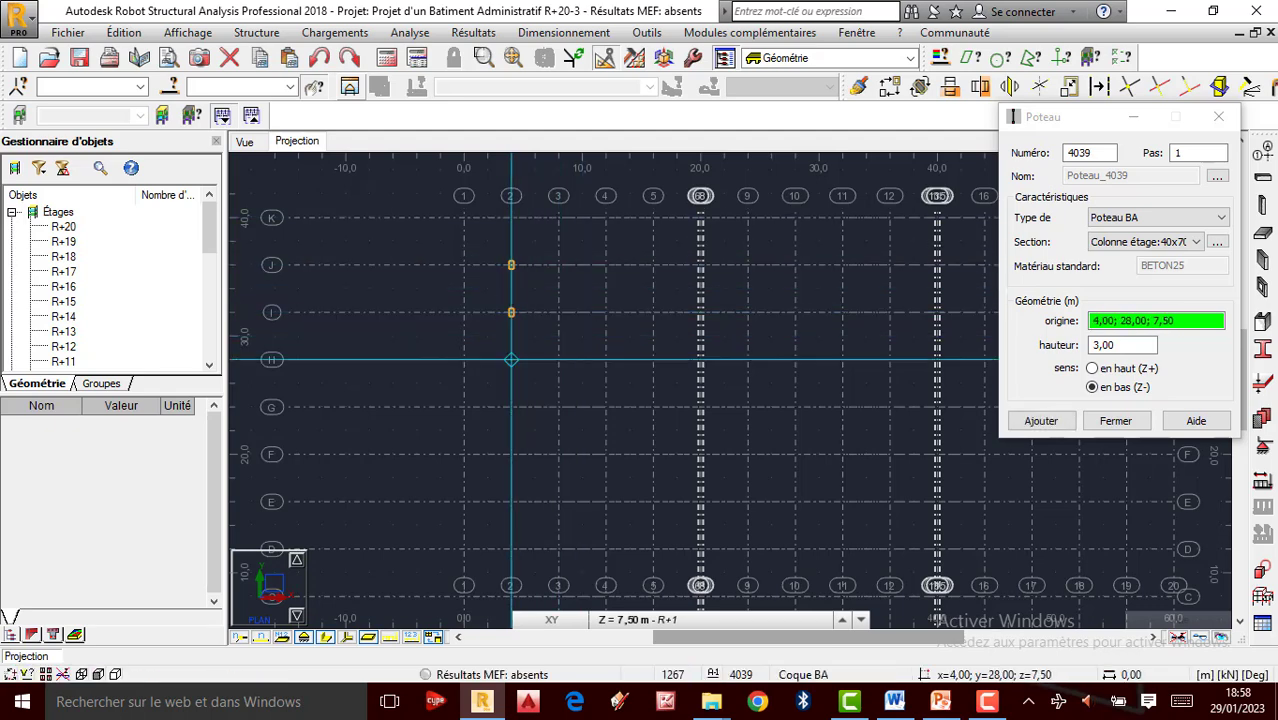
pyautogui.click(511, 359)
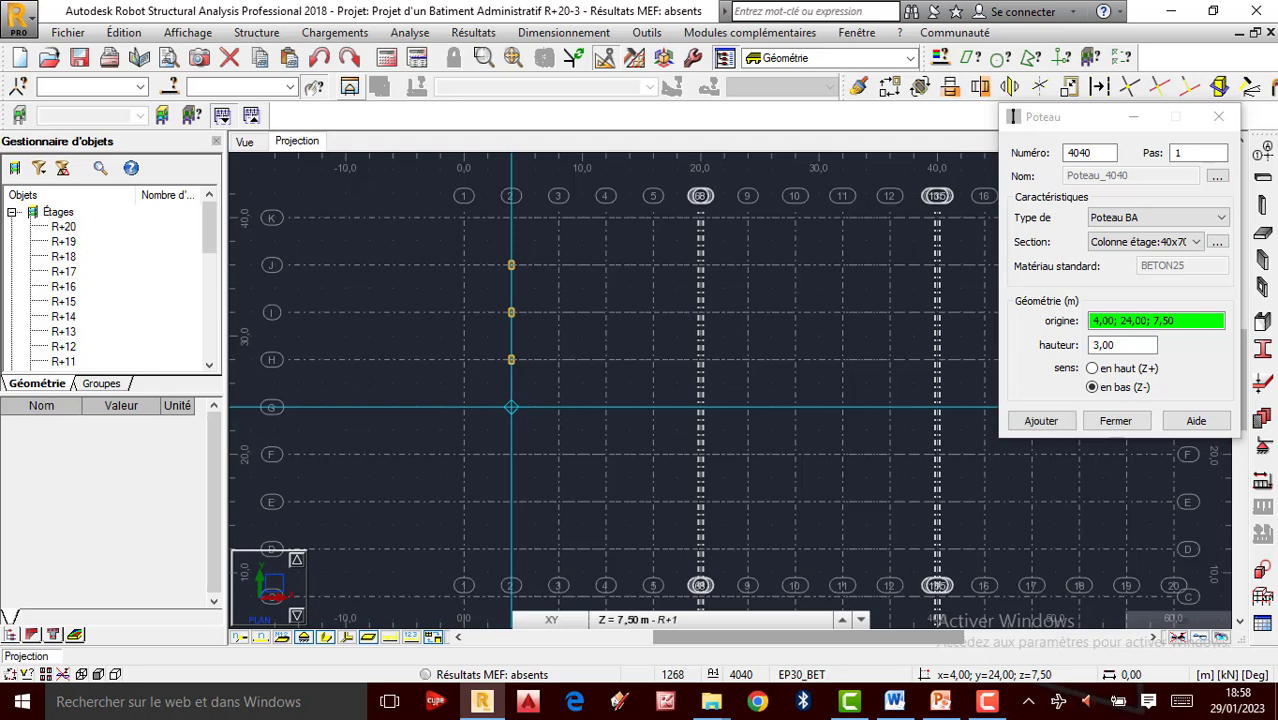
pyautogui.click(511, 407)
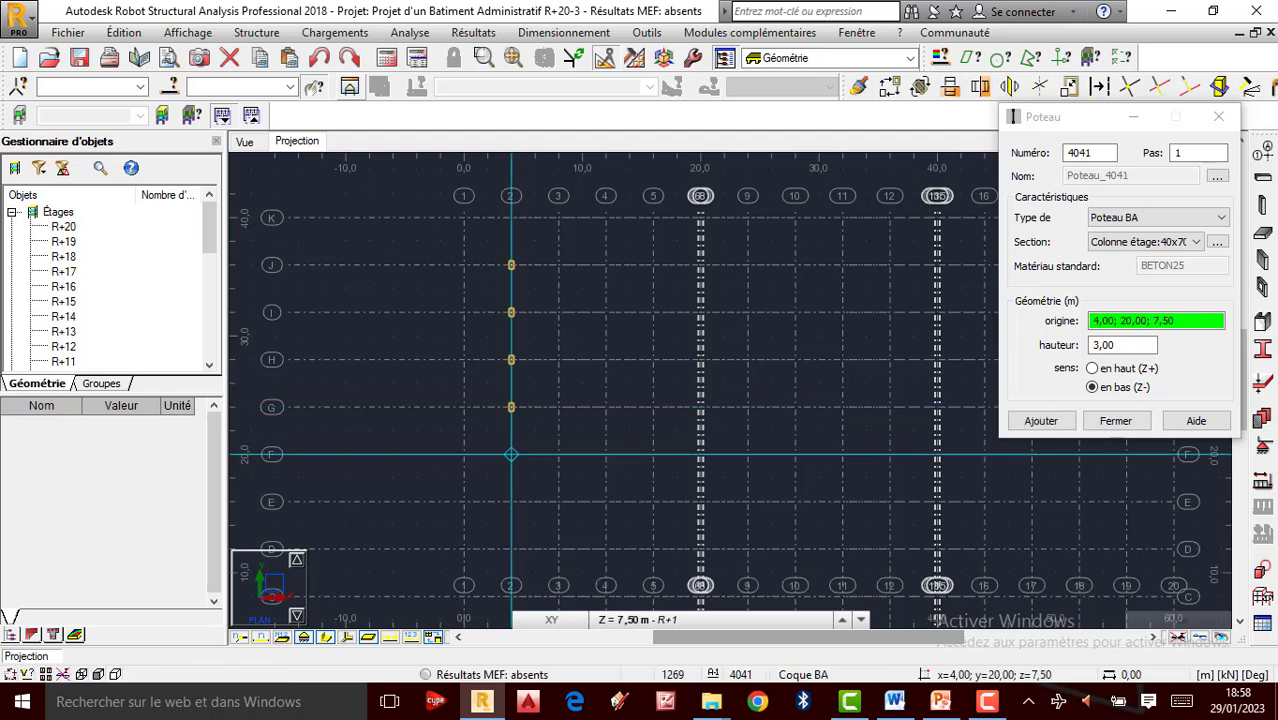
pyautogui.click(511, 455)
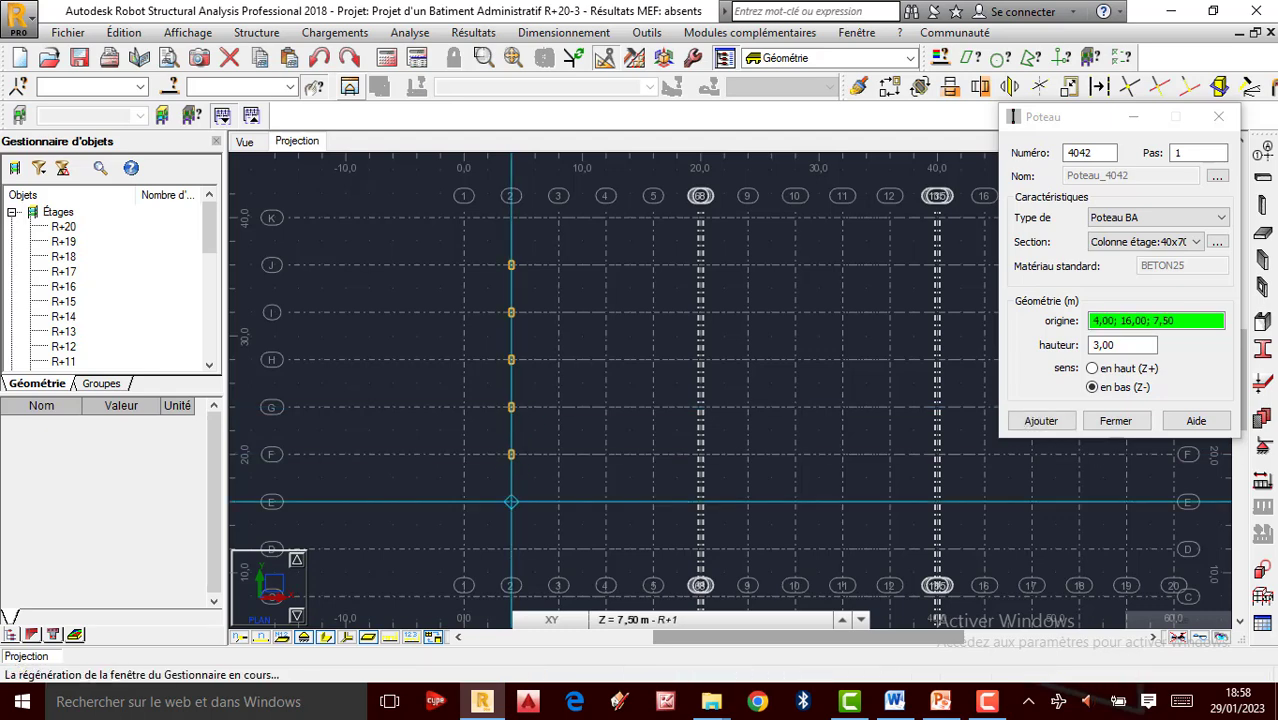
pyautogui.click(511, 501)
pyautogui.scroll(-2, 519, 289)
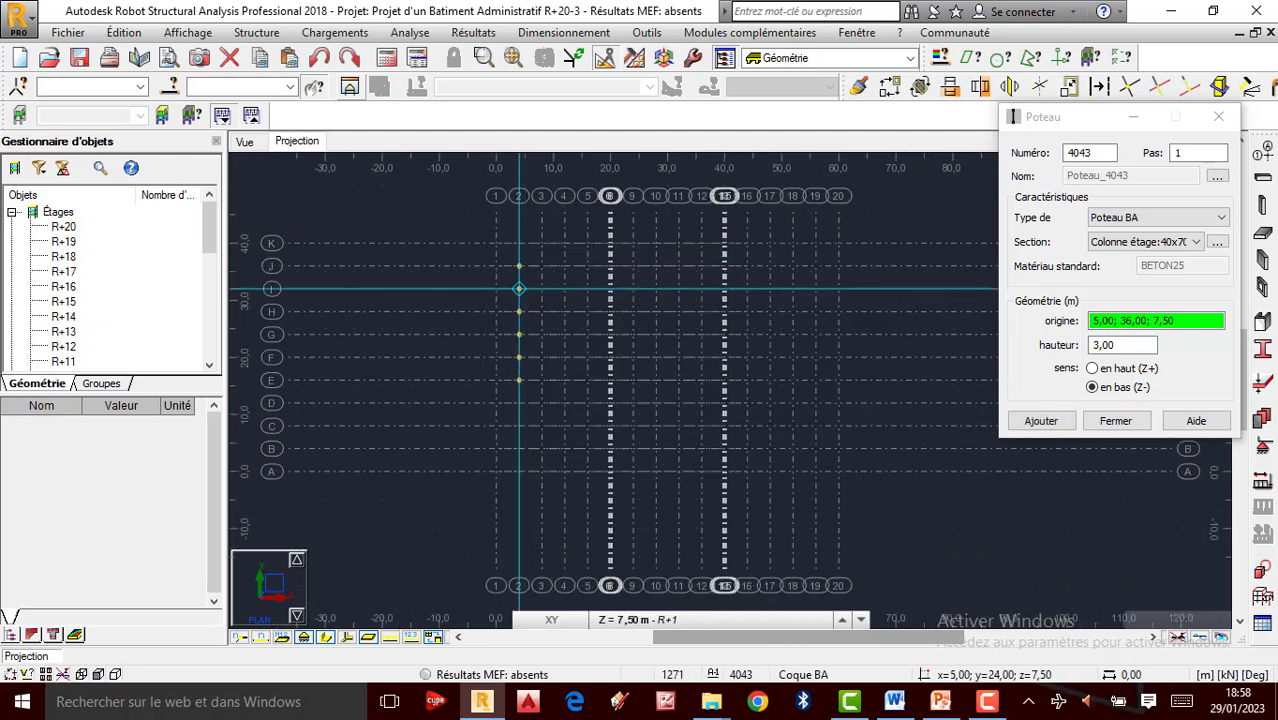
pyautogui.scroll(2, 519, 289)
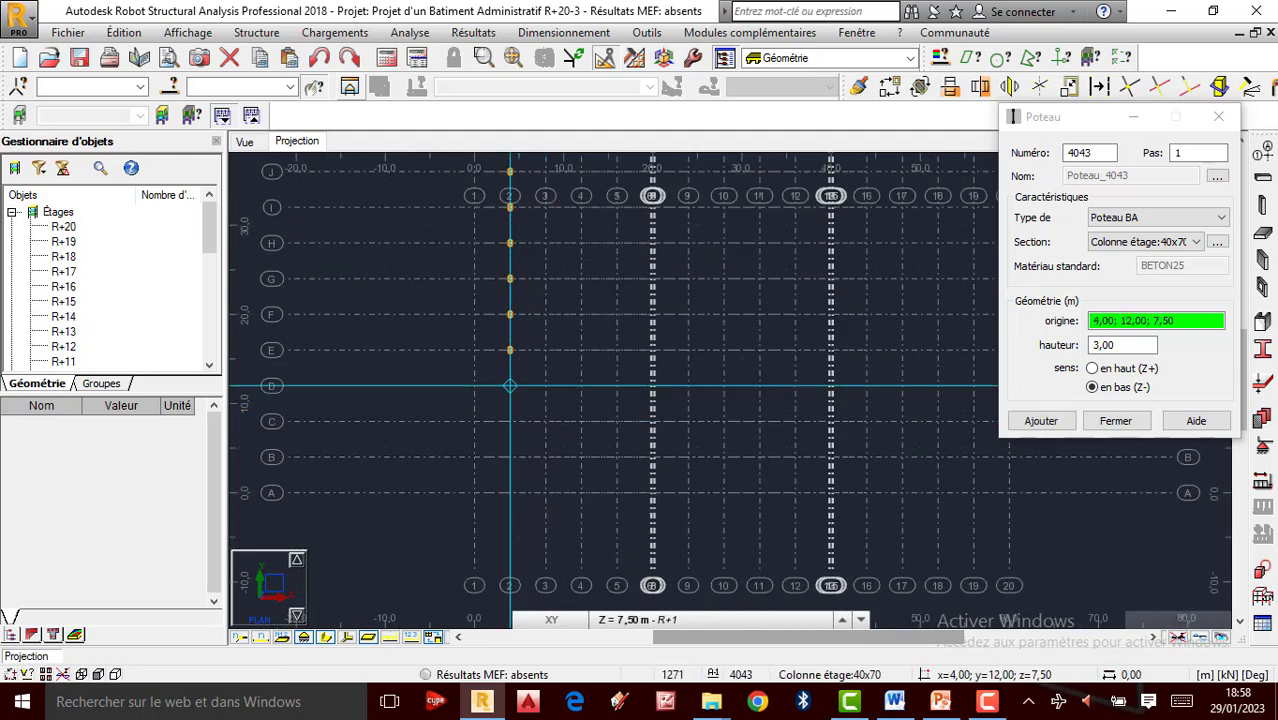
pyautogui.click(510, 386)
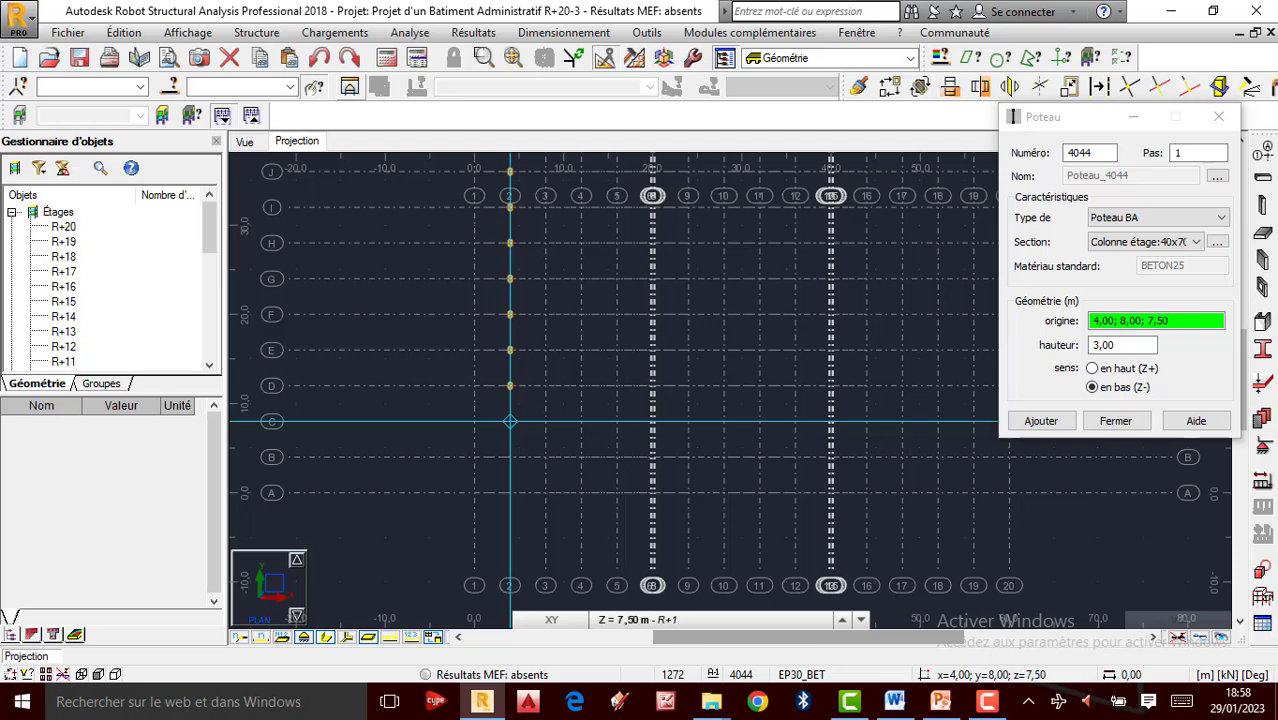
pyautogui.click(510, 421)
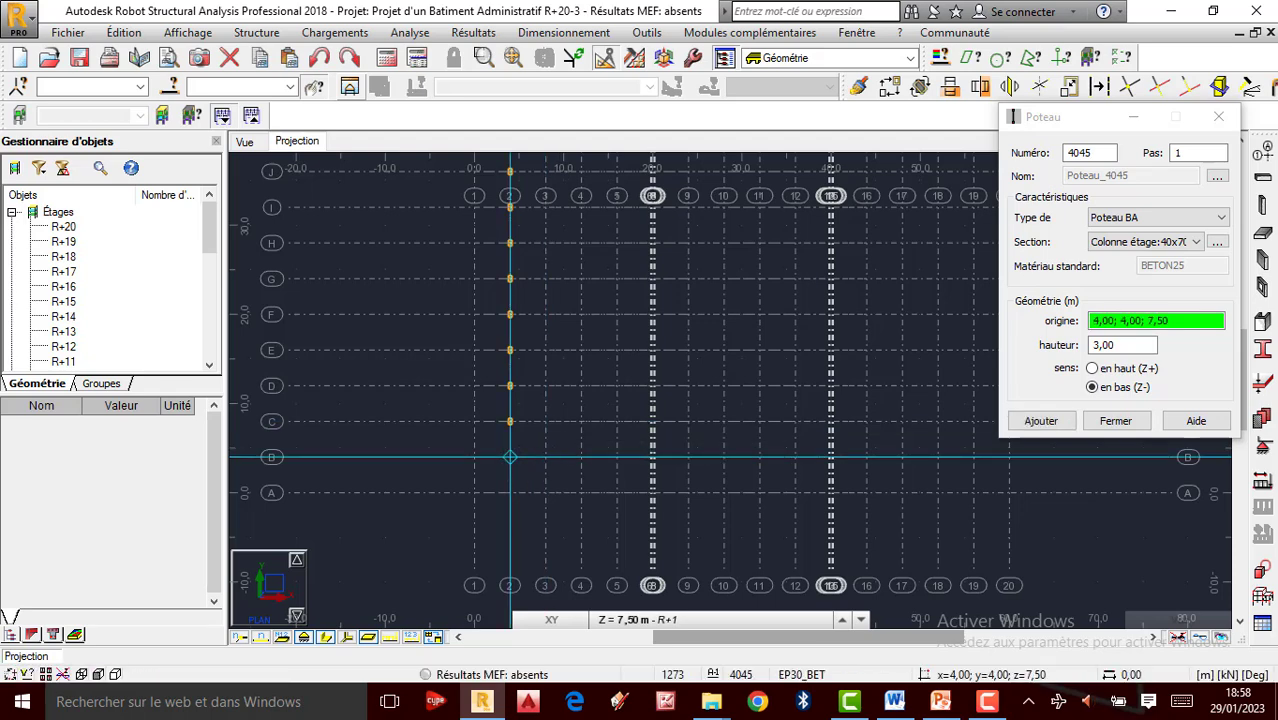
pyautogui.click(510, 457)
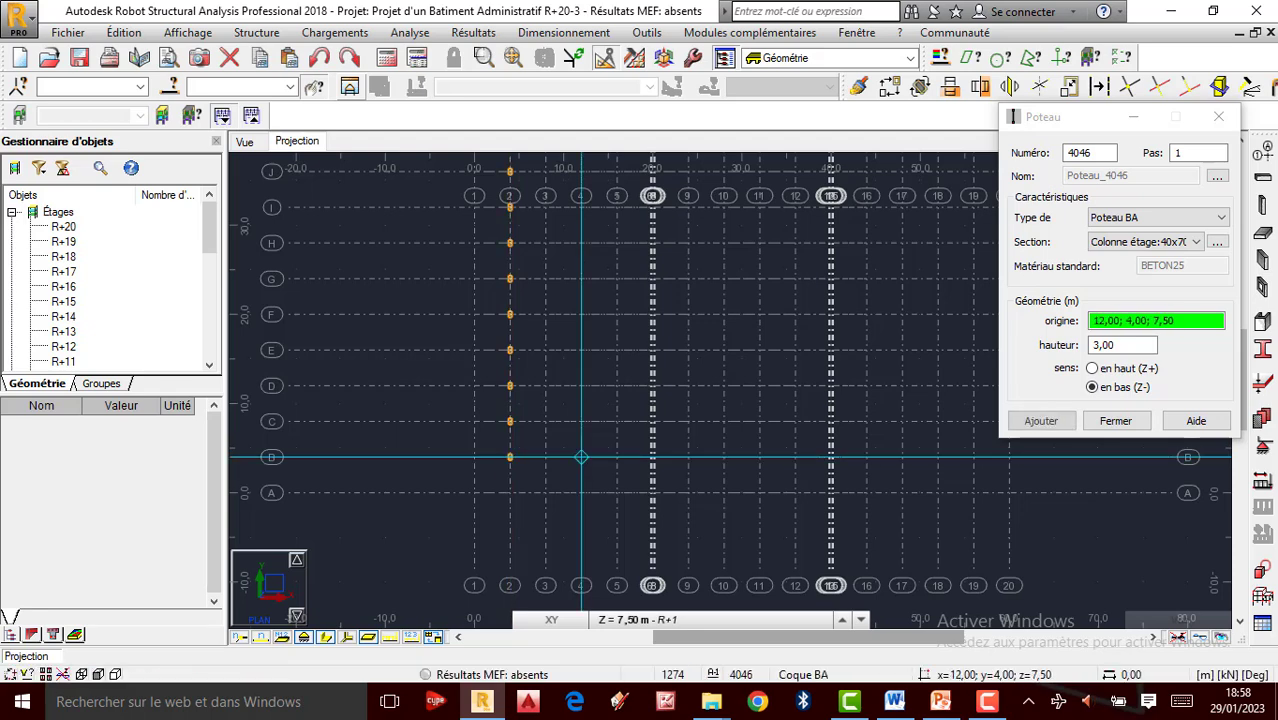
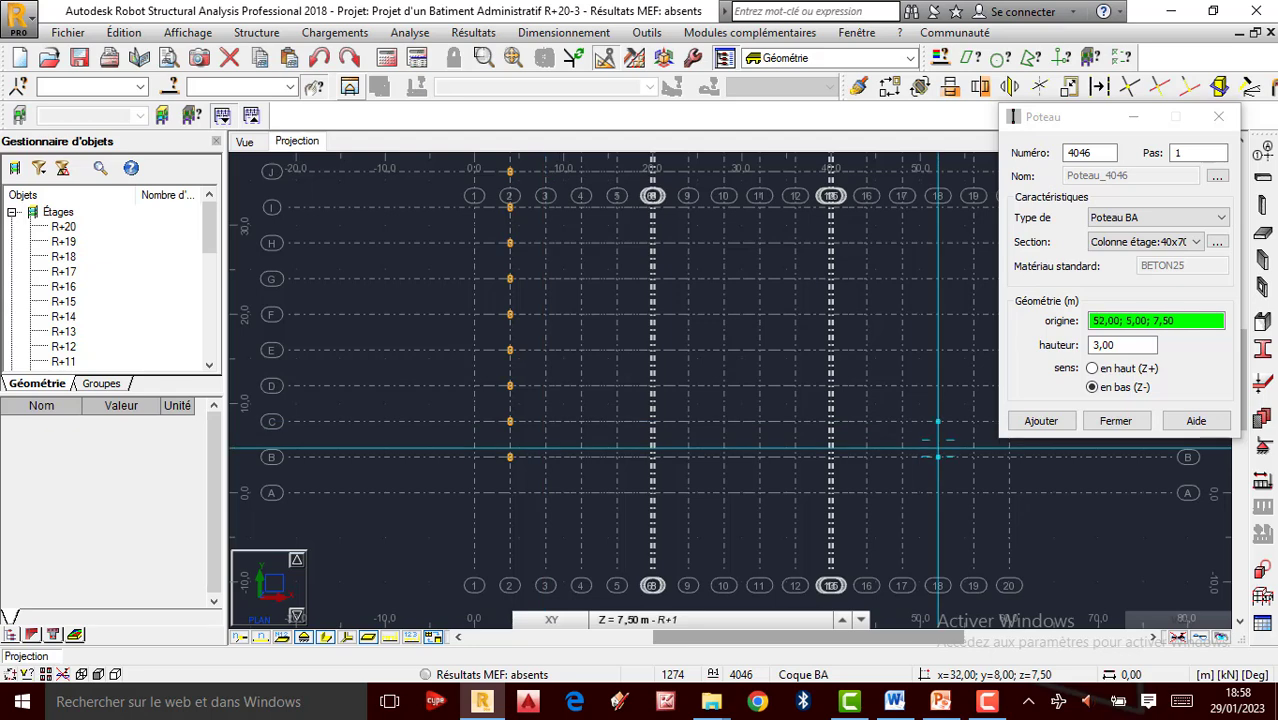
# Close the column definition and examine the new 40x70 columns along axis 2 in the 3D view.
pyautogui.scroll(-1, 521, 446)
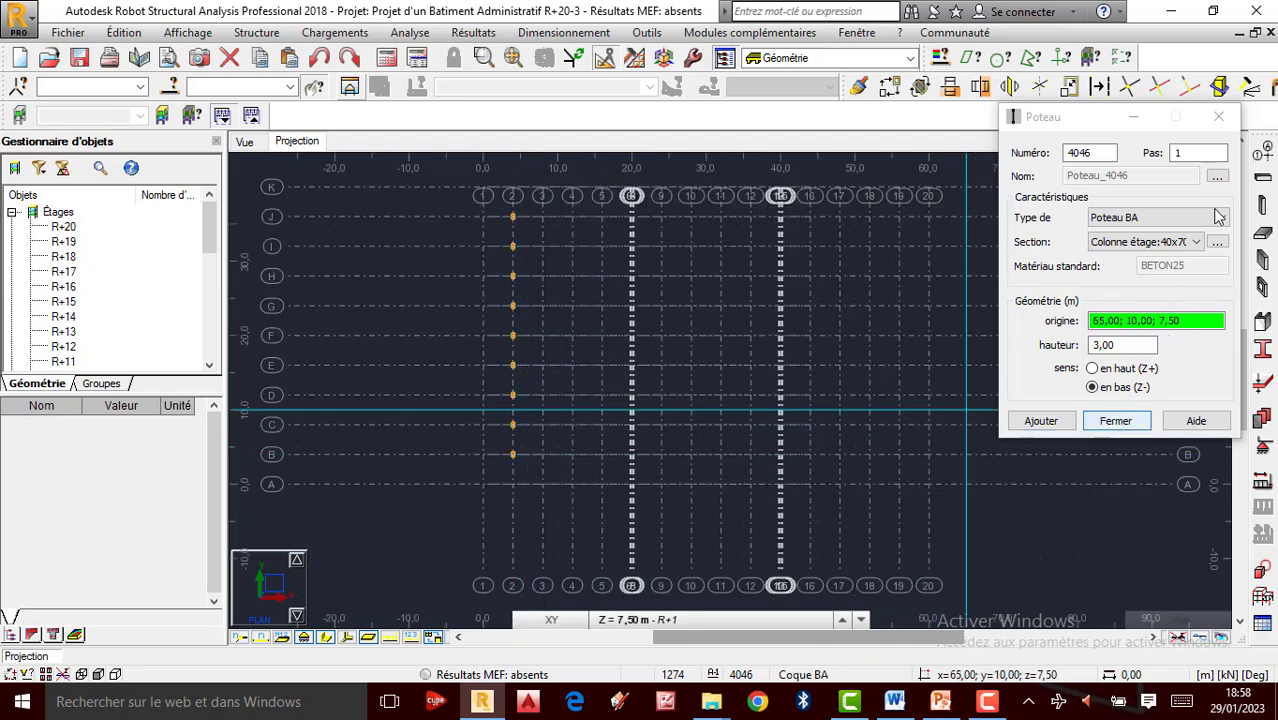
pyautogui.click(1218, 116)
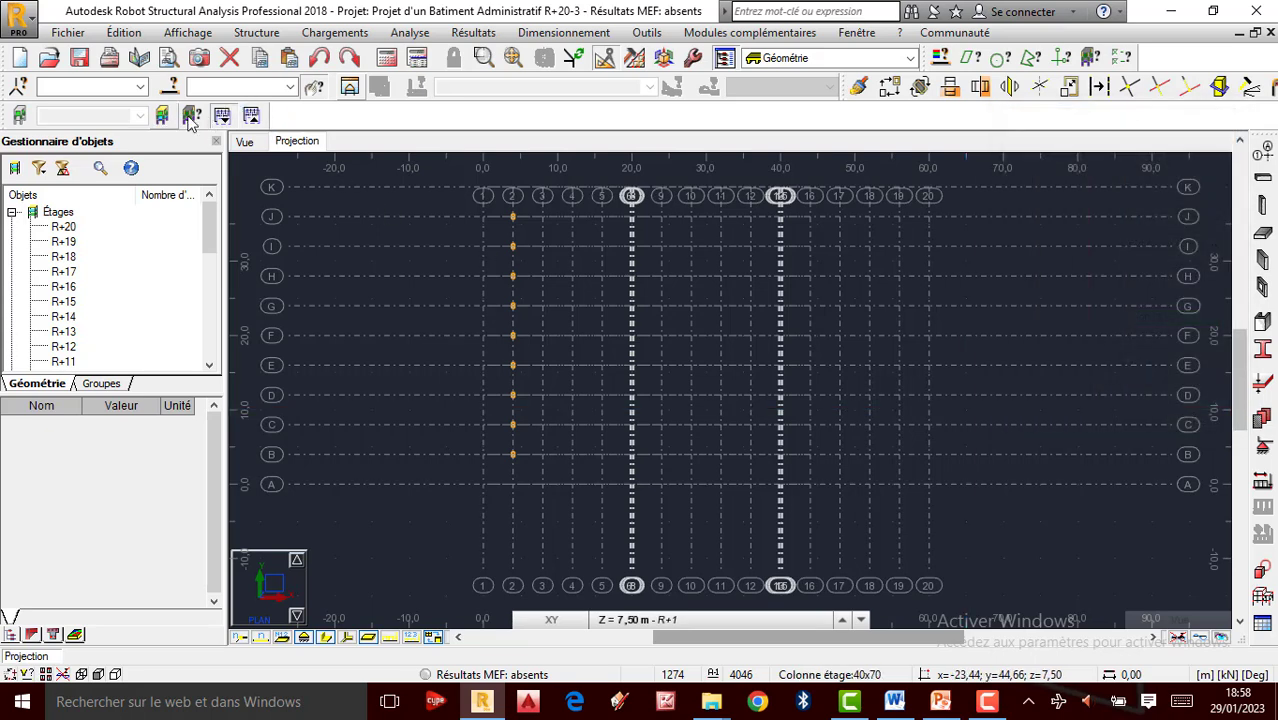
pyautogui.click(253, 114)
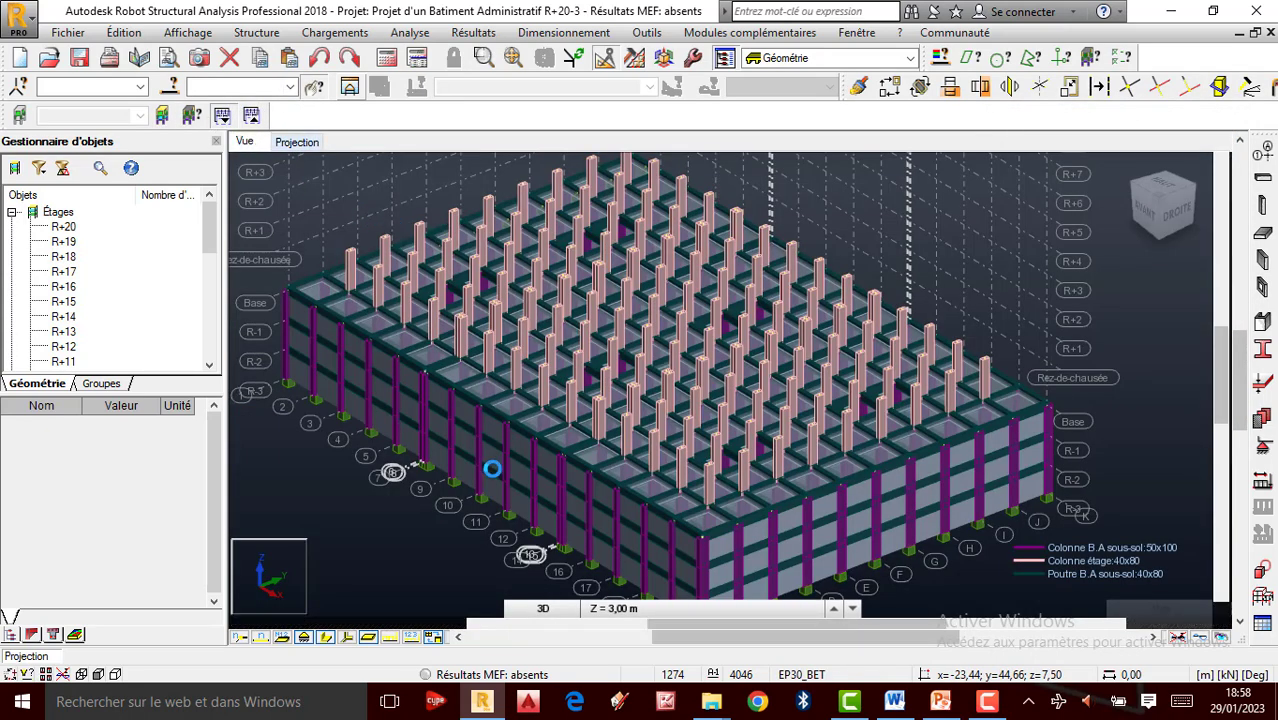
pyautogui.scroll(-2, 585, 465)
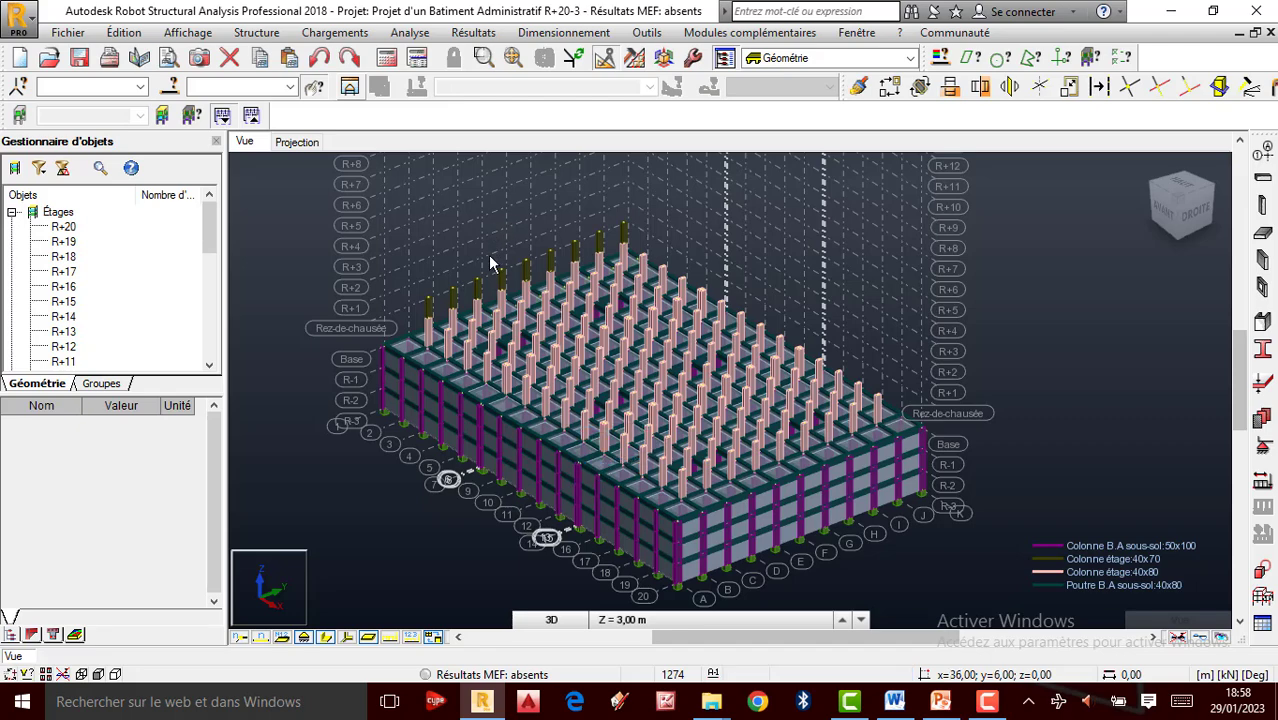
pyautogui.scroll(2, 490, 263)
pyautogui.scroll(2, 545, 300)
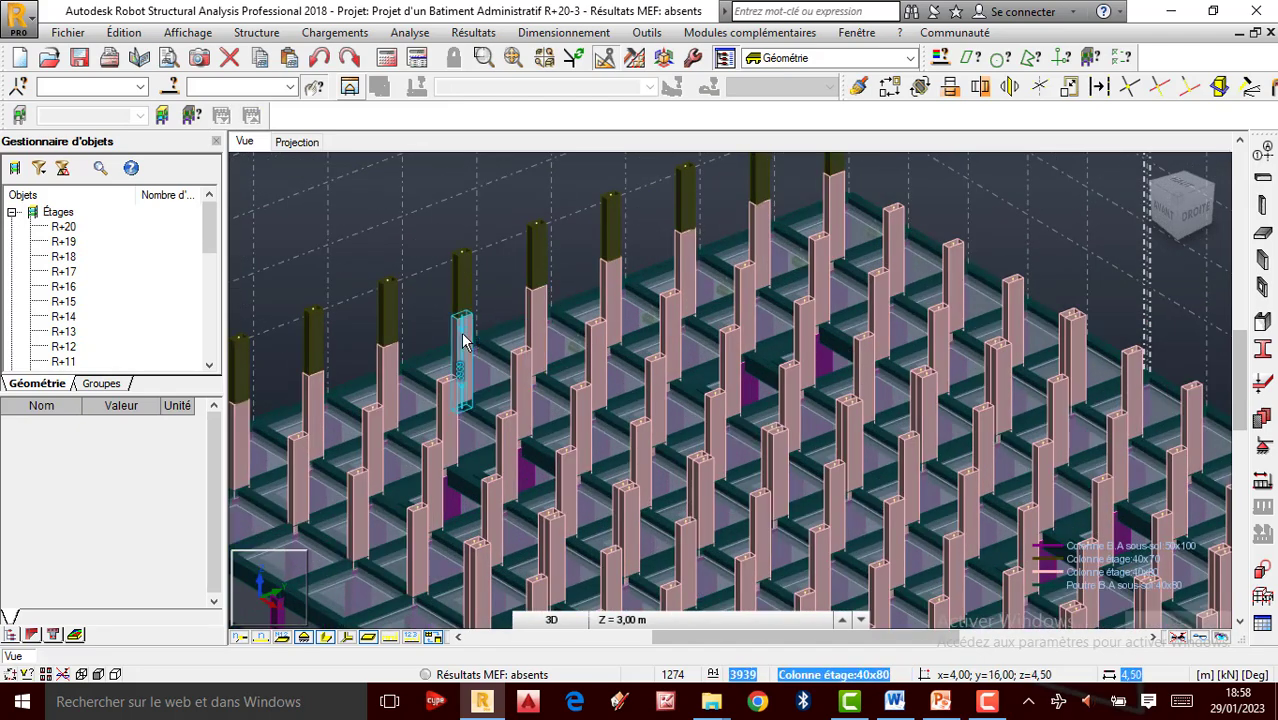
# Examine the 40x70 columns along axis 2 and their seating on the 40x80 columns from several angles in 3D.
pyautogui.scroll(2, 462, 340)
pyautogui.rightClick(465, 295)
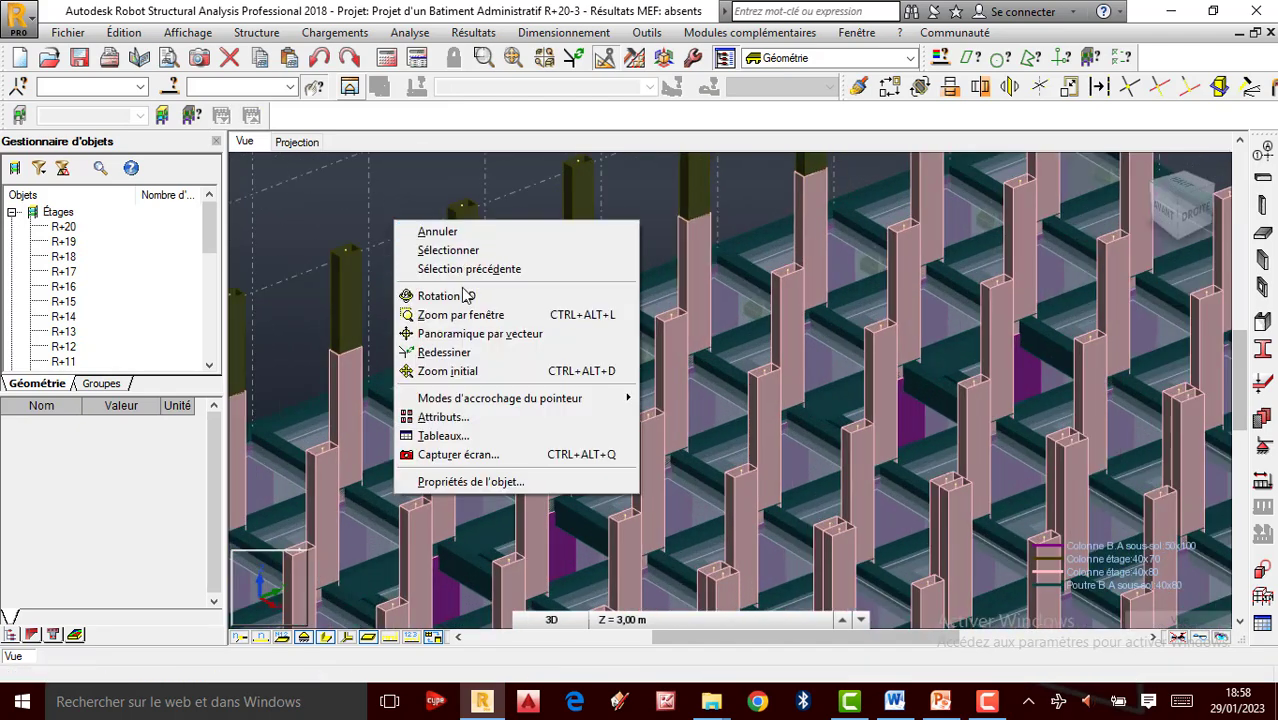
pyautogui.click(465, 295)
pyautogui.moveTo(502, 303); pyautogui.dragTo(462, 308)
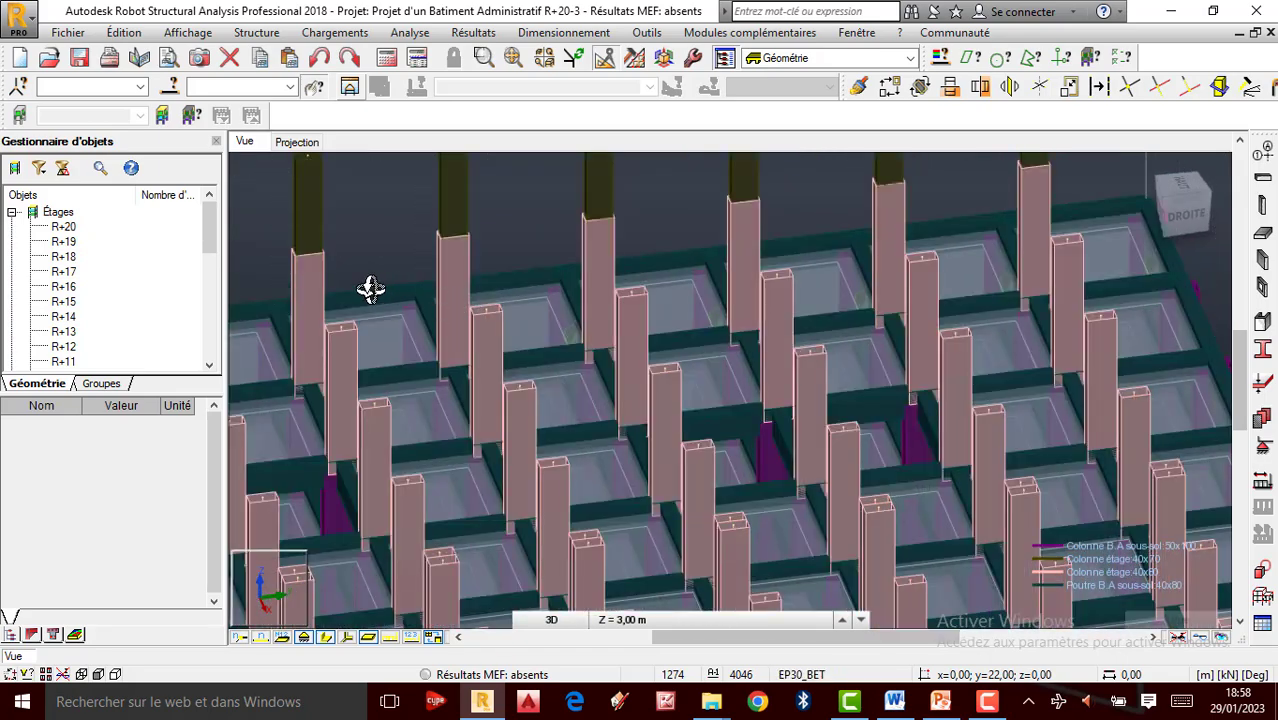
pyautogui.moveTo(370, 289); pyautogui.dragTo(885, 292)
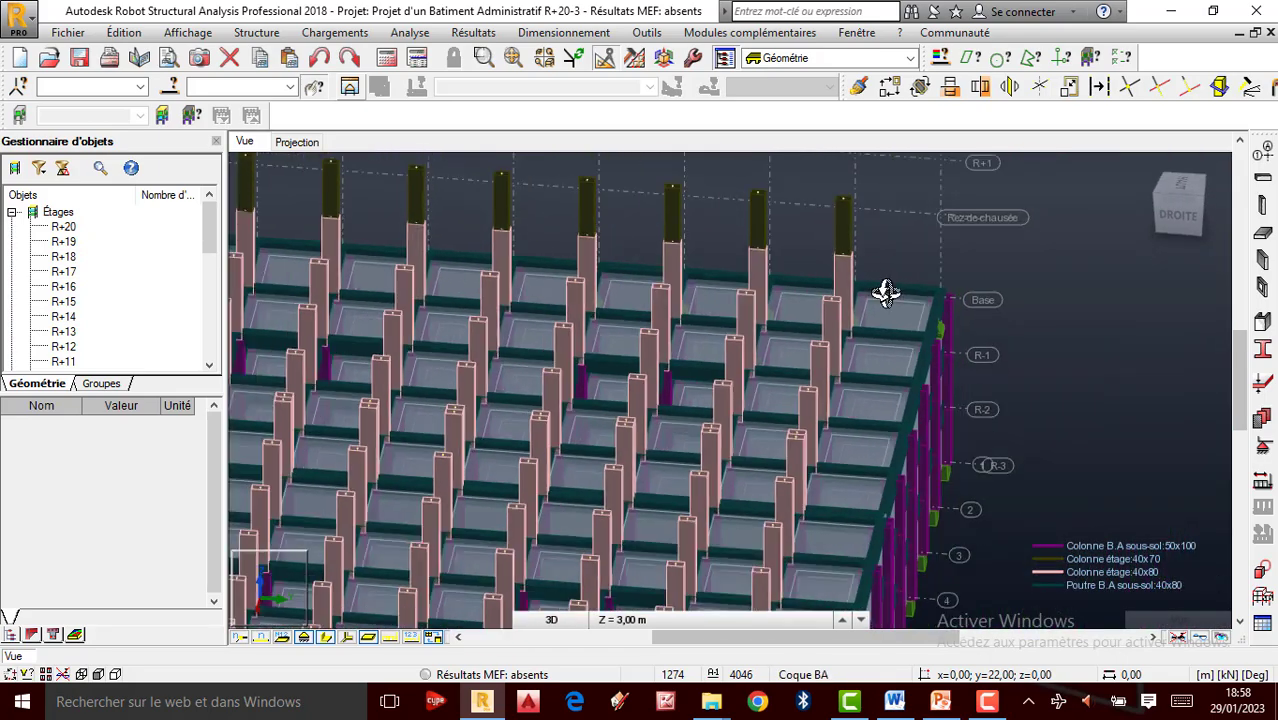
pyautogui.moveTo(799, 329); pyautogui.dragTo(835, 320)
pyautogui.scroll(-5, 742, 322)
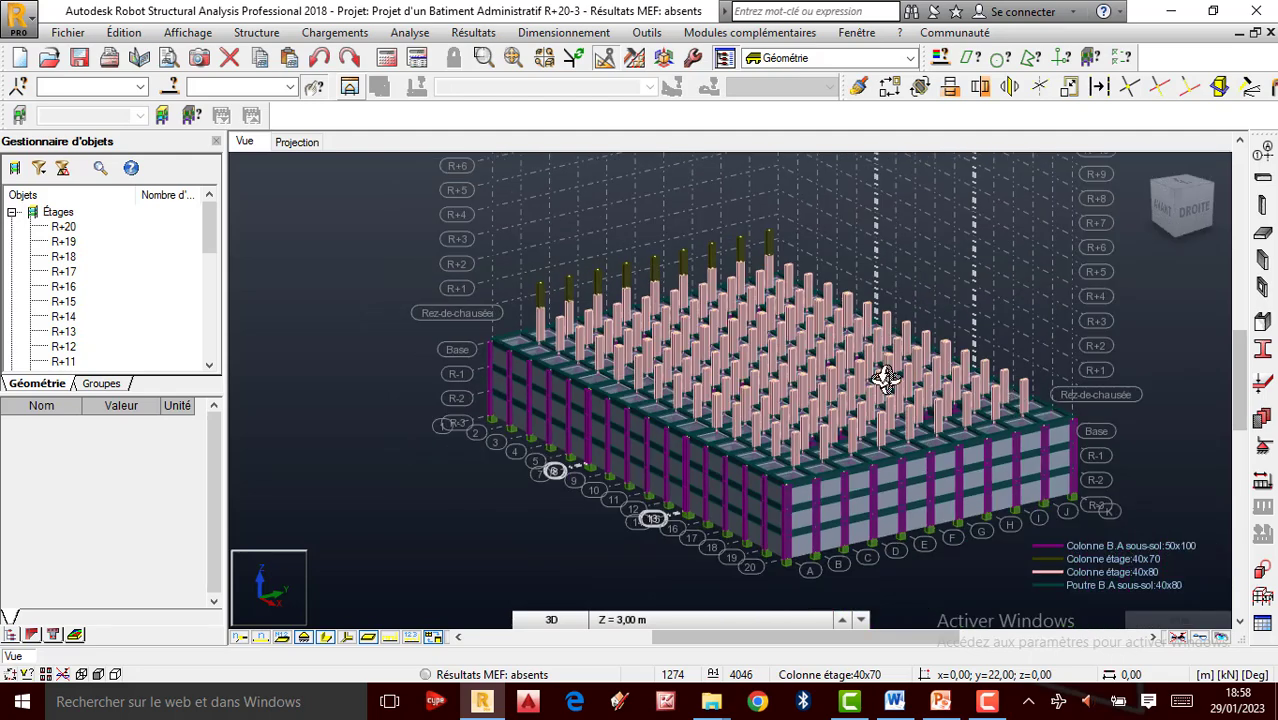
pyautogui.scroll(4, 885, 378)
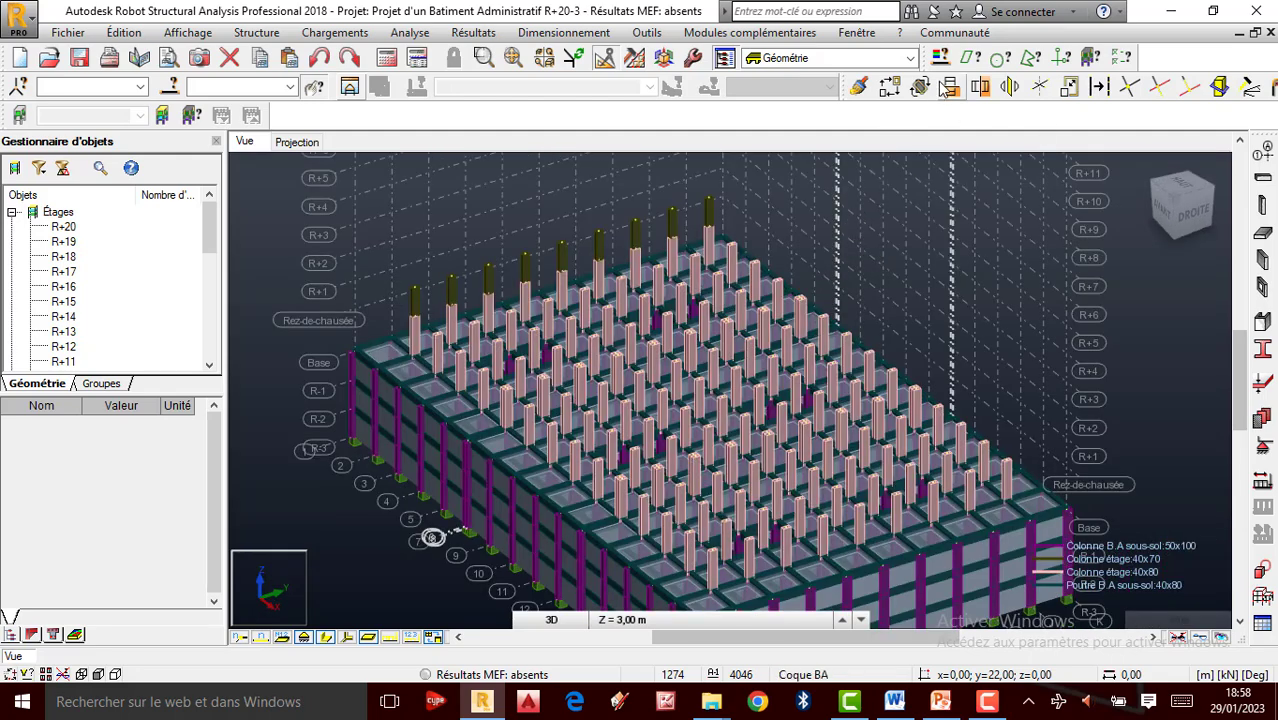
# Start a translation and select all the 40x70 columns by their dark olive colour group.
pyautogui.click(890, 87)
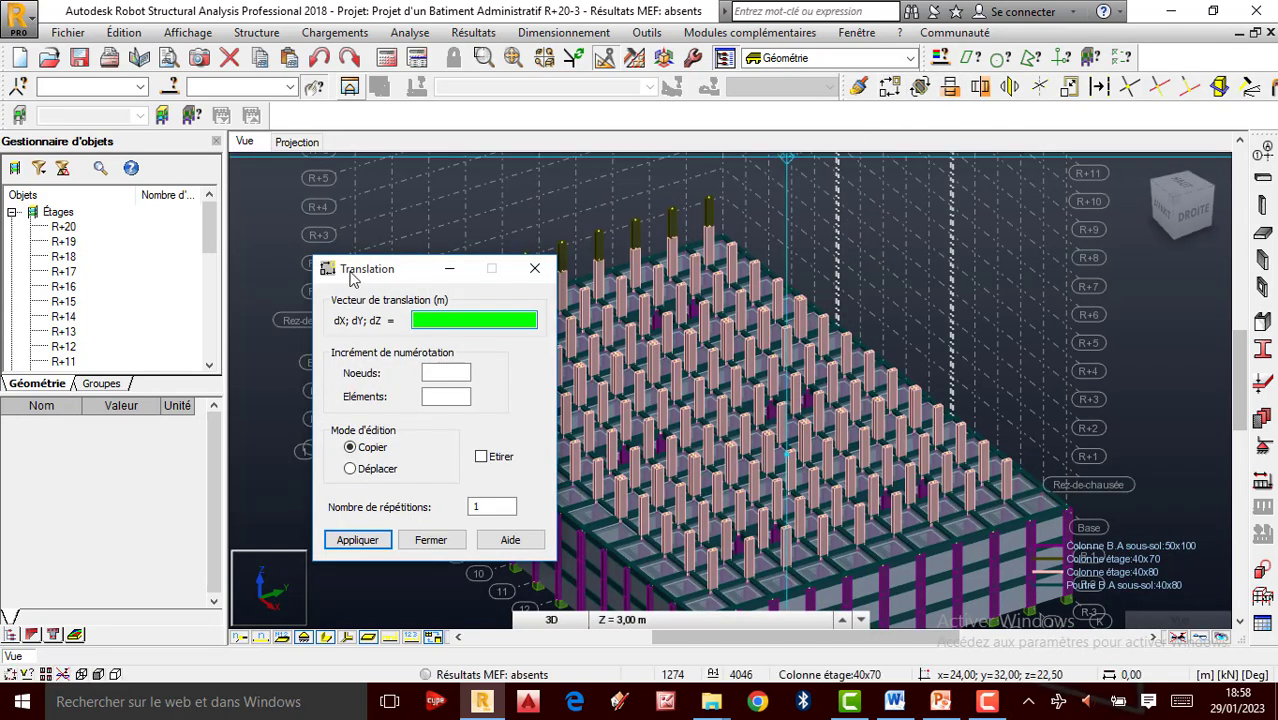
pyautogui.click(941, 60)
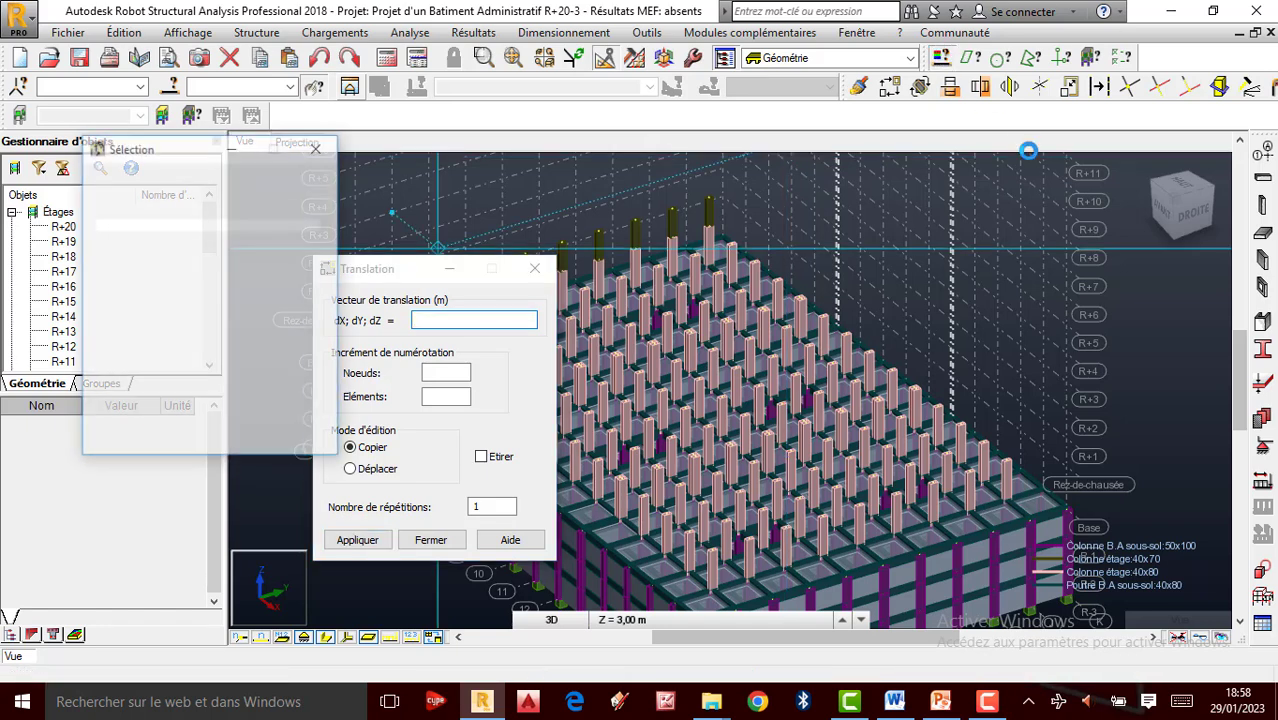
pyautogui.click(221, 337)
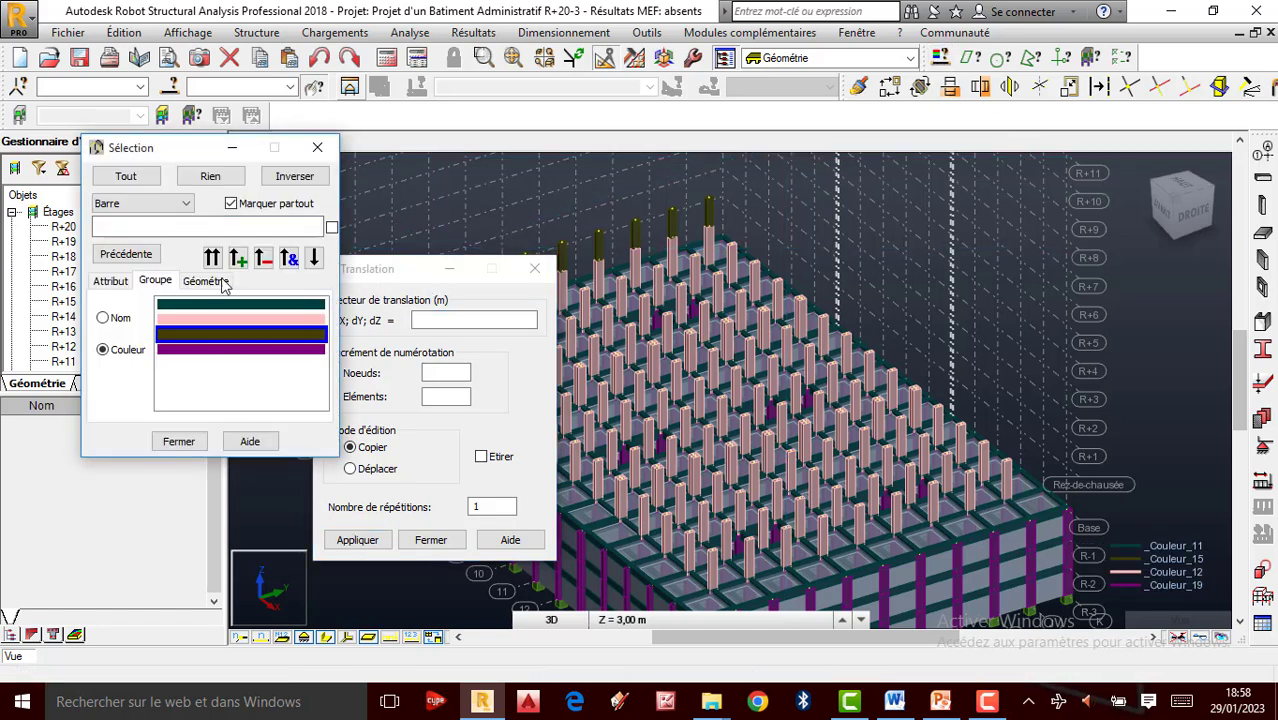
pyautogui.click(238, 258)
pyautogui.moveTo(427, 272); pyautogui.dragTo(200, 265)
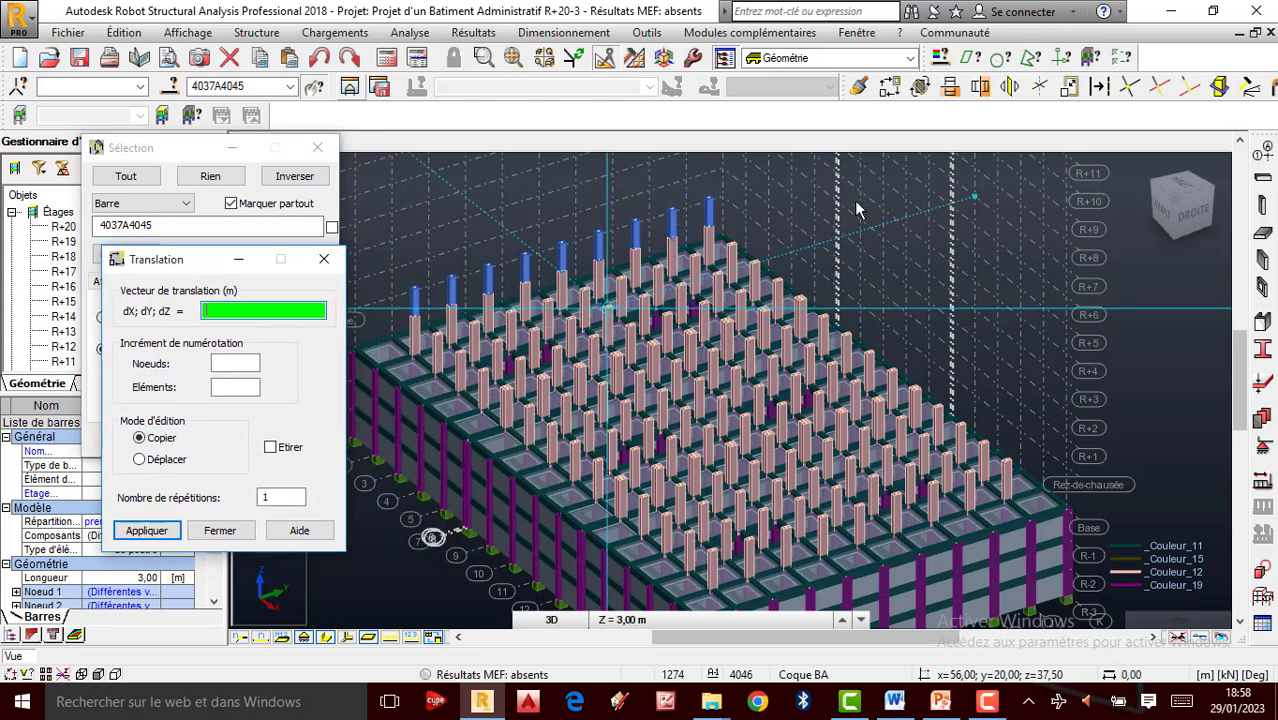
pyautogui.rightClick(706, 266)
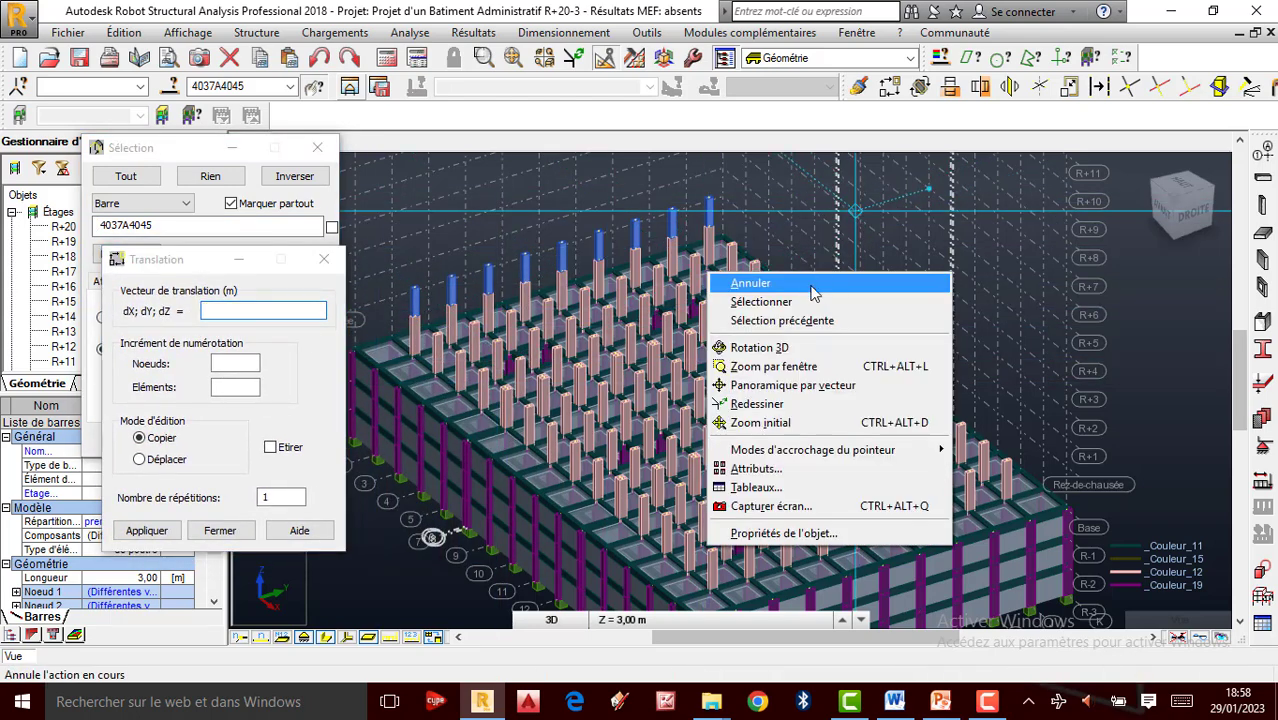
pyautogui.click(822, 347)
pyautogui.moveTo(857, 286); pyautogui.dragTo(706, 358)
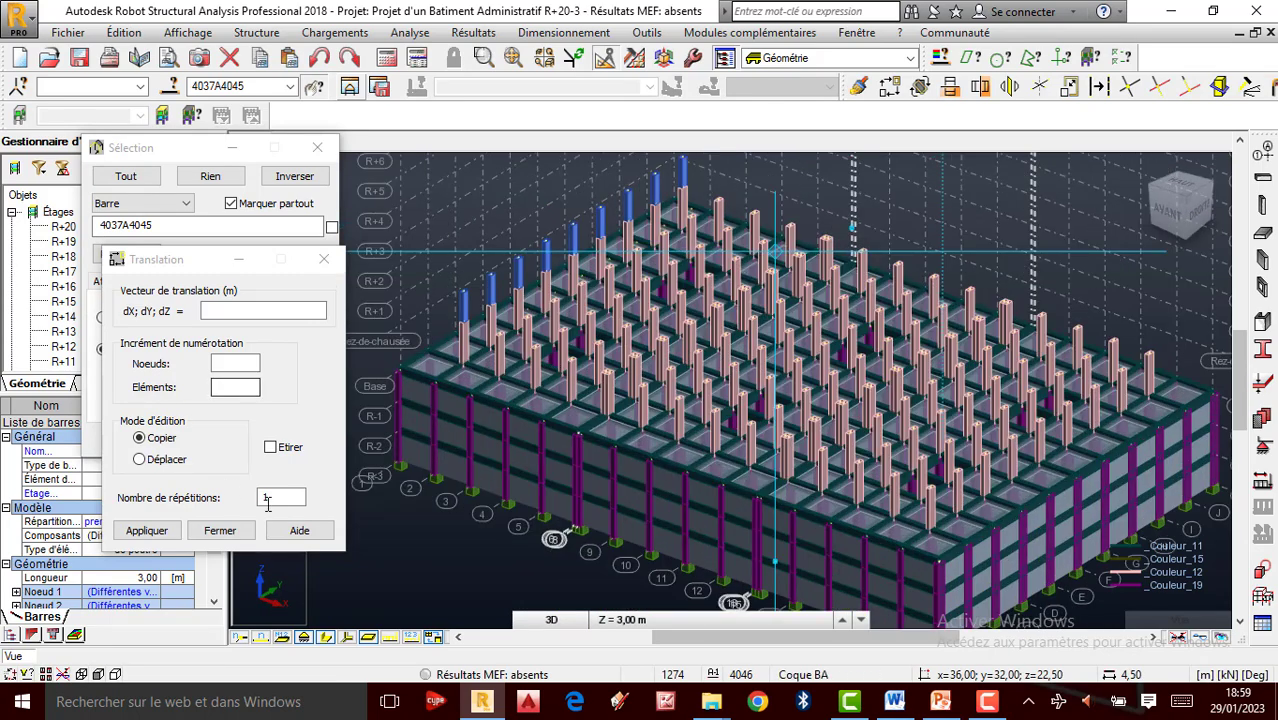
# Copy the selected axis 2 columns along X with translation vector 4;0;0 and 3 repetitions.
pyautogui.doubleClick(275, 496)
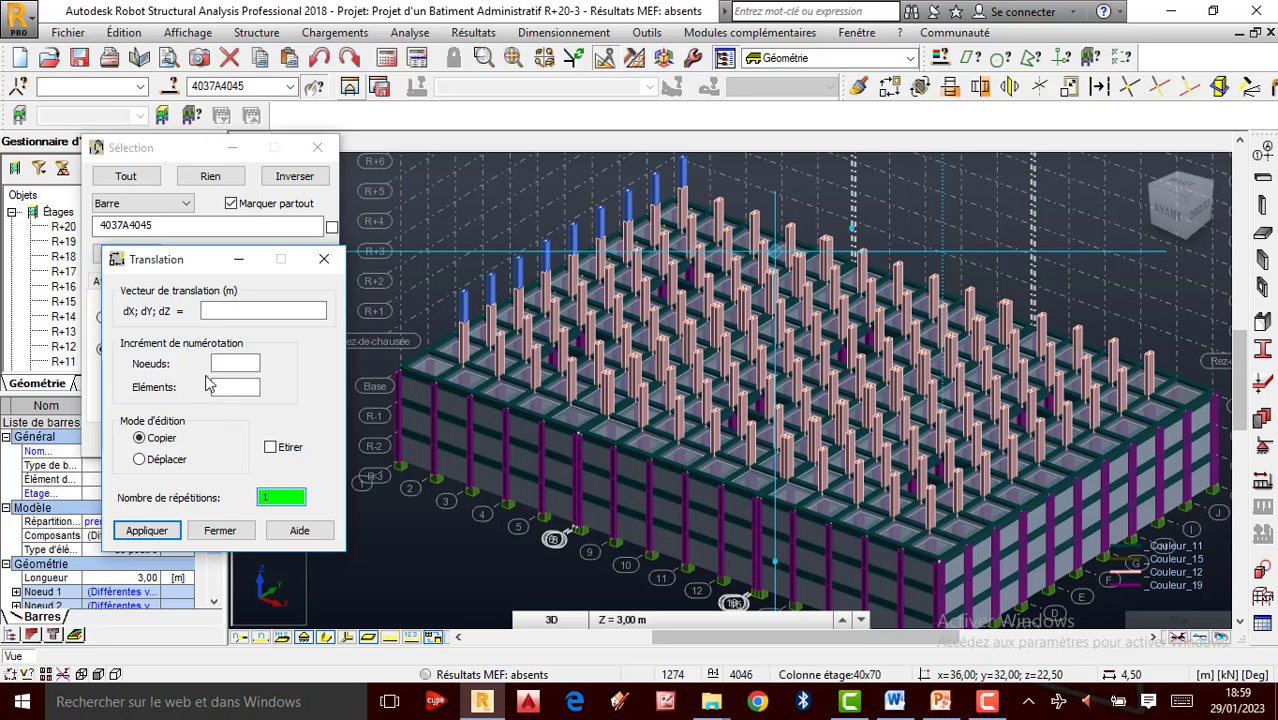
pyautogui.click(218, 310)
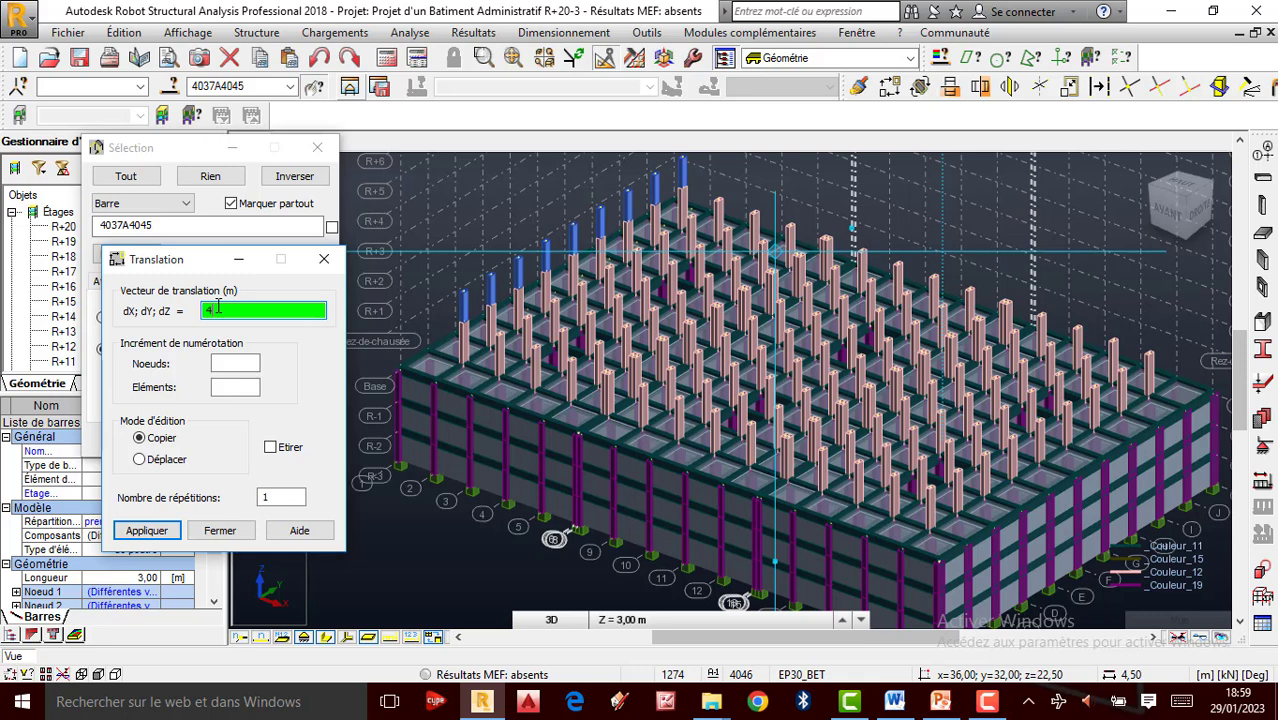
pyautogui.write('4;0')
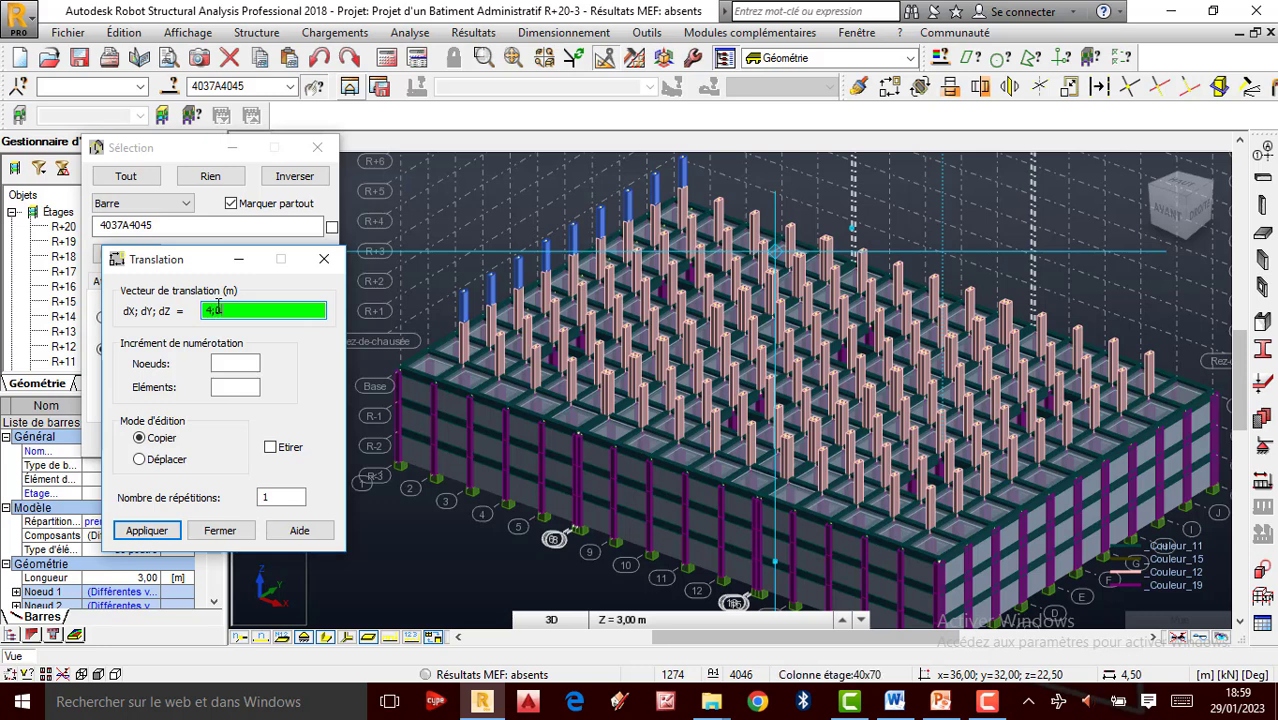
pyautogui.write(';0')
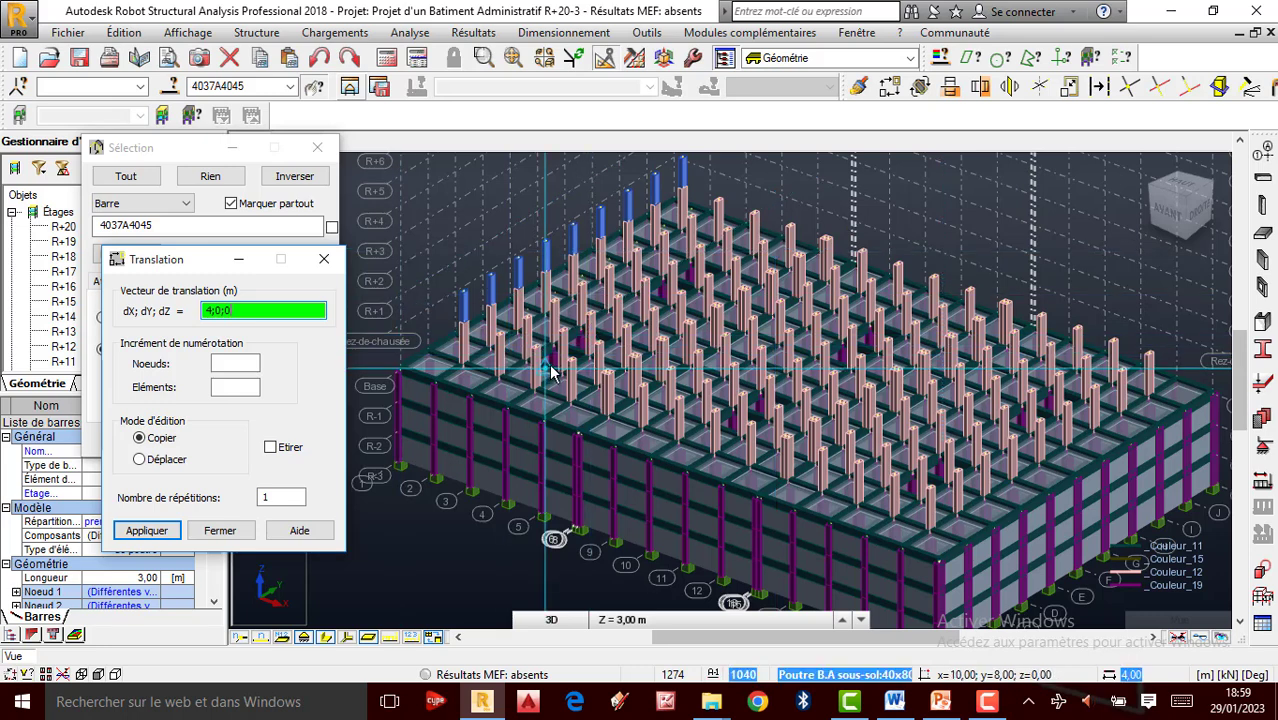
pyautogui.click(280, 497)
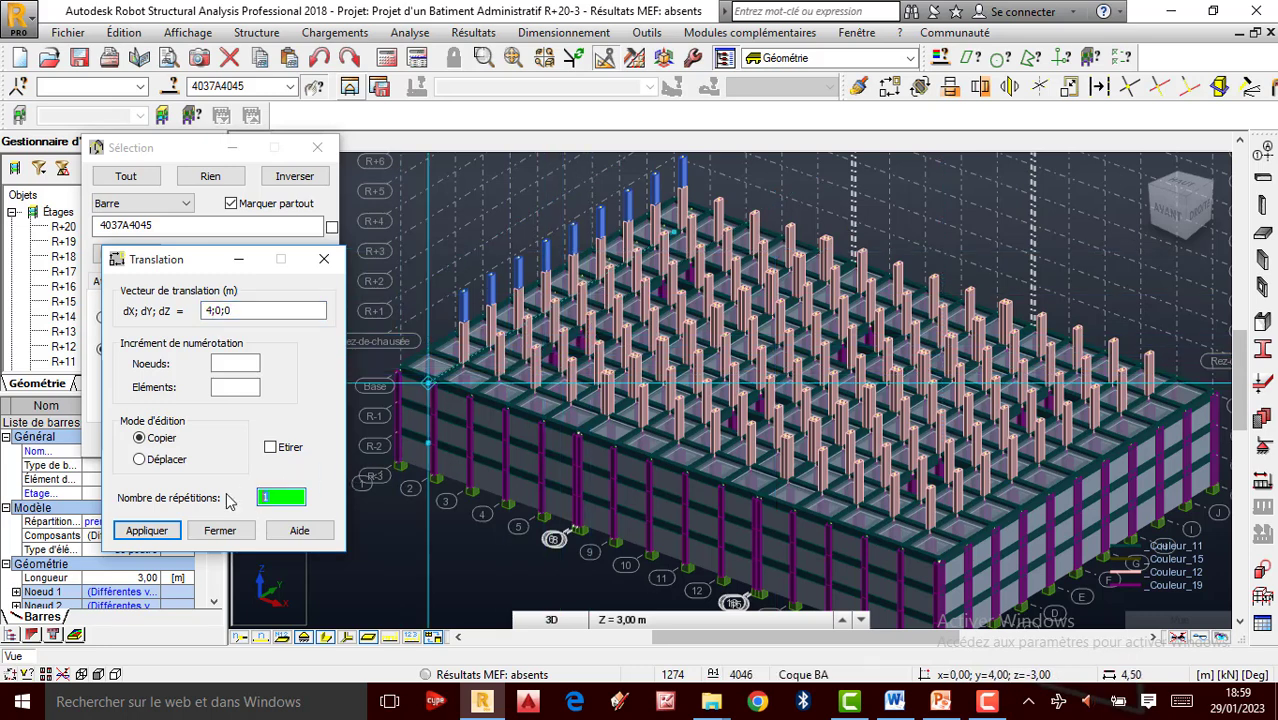
pyautogui.click(147, 531)
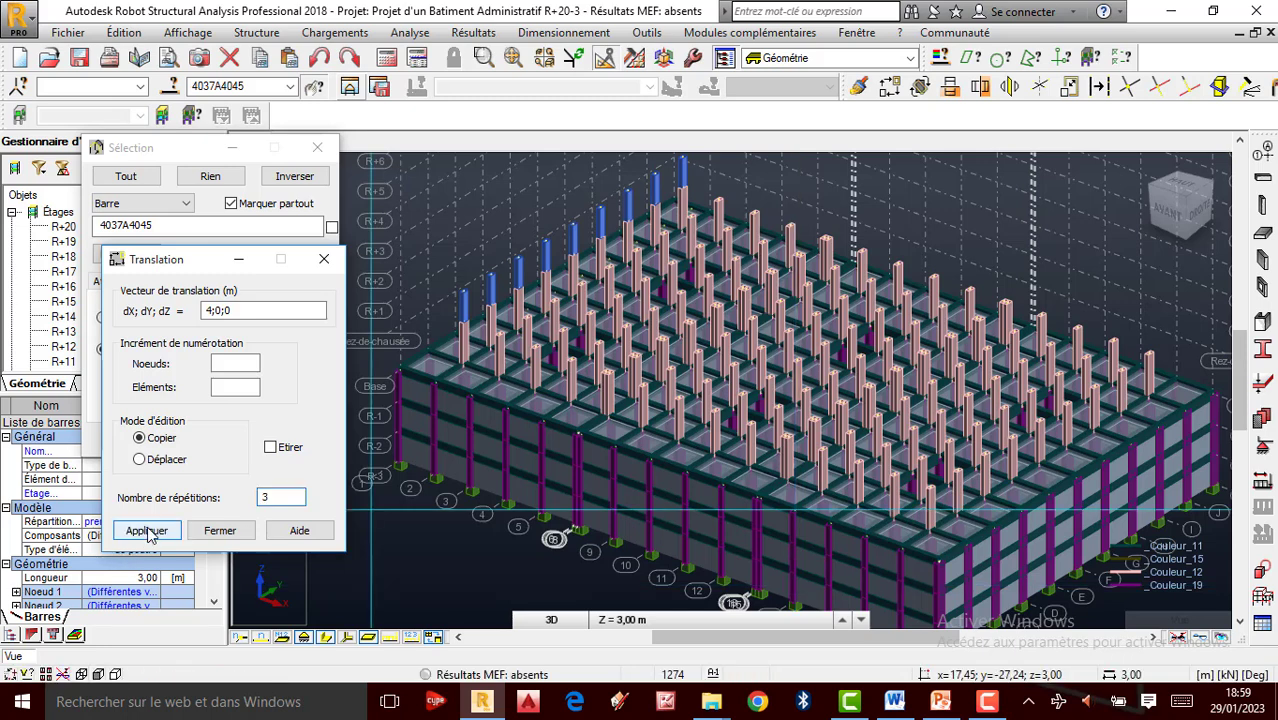
pyautogui.click(147, 531)
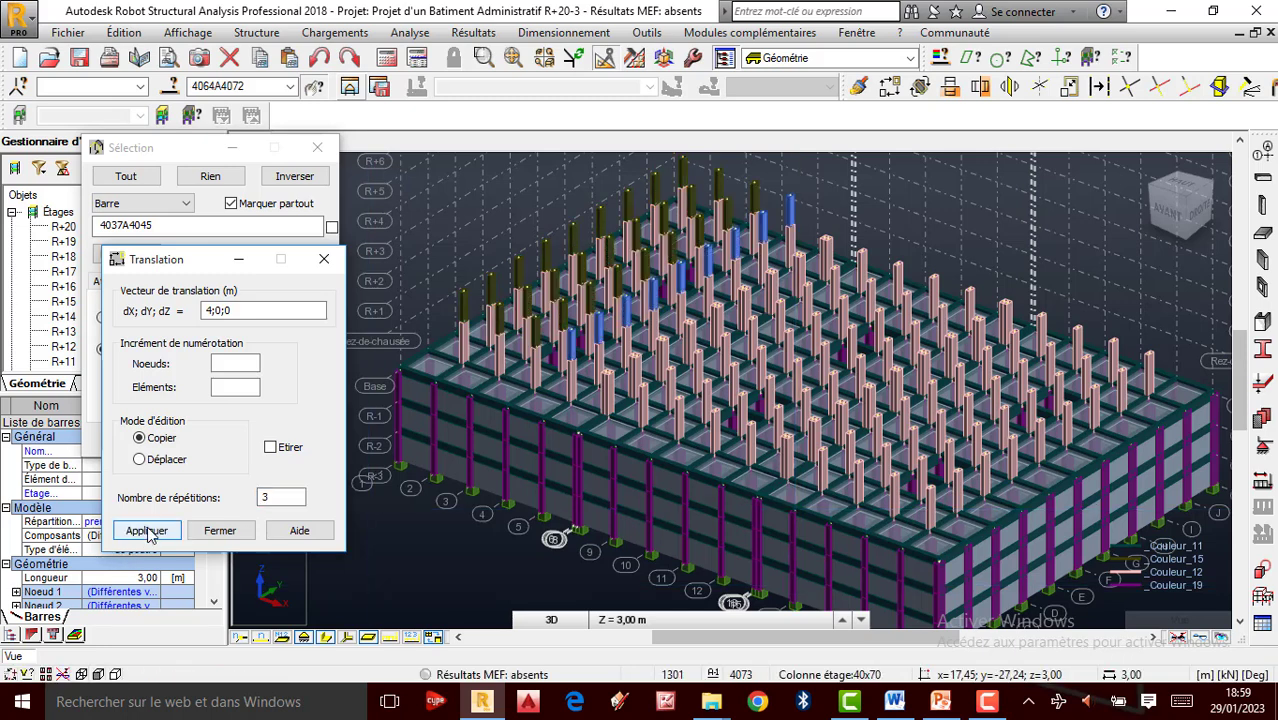
pyautogui.click(206, 530)
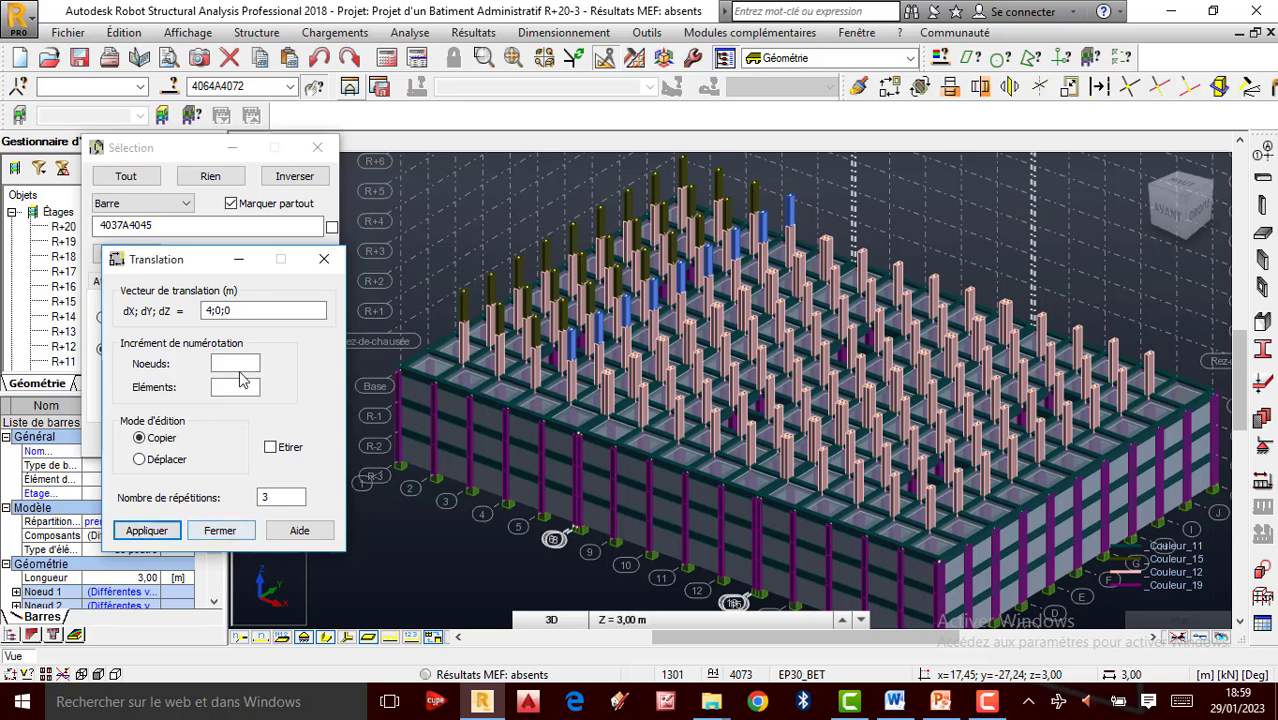
# Copy the last row of 40x70 columns once with translation vector 3,8;0;0.
pyautogui.click(212, 312)
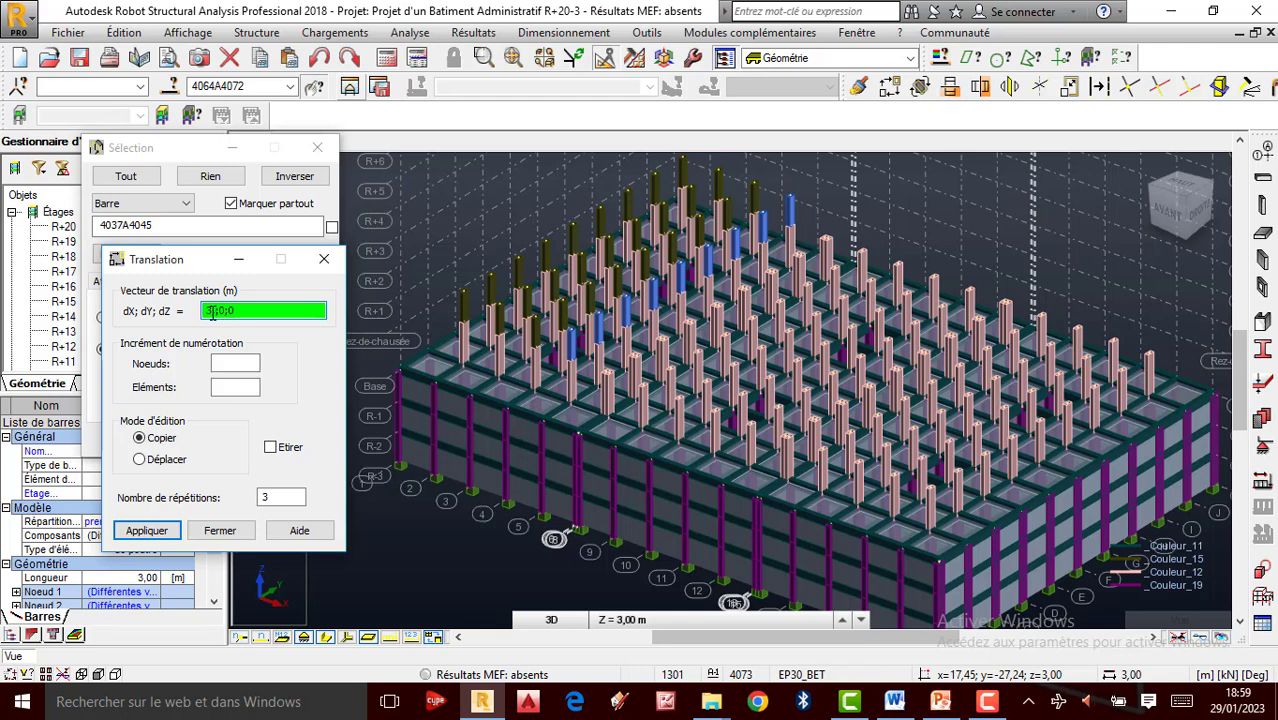
pyautogui.click(265, 497)
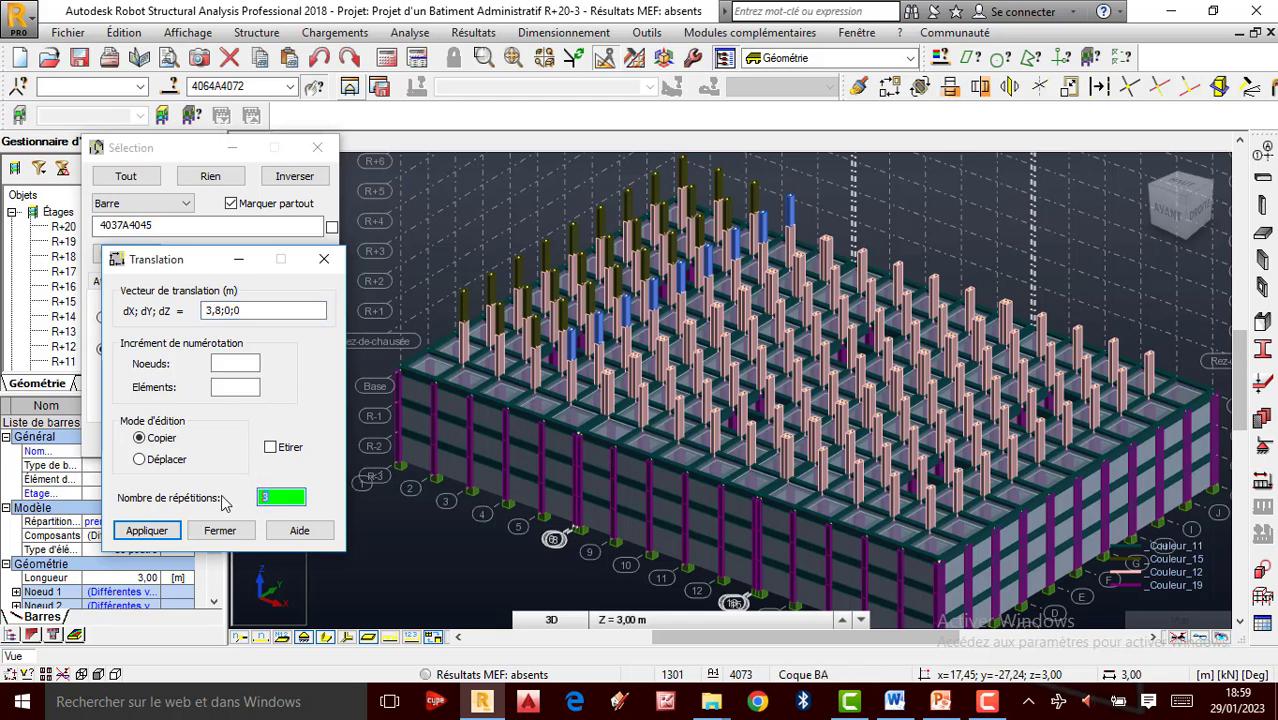
pyautogui.click(146, 530)
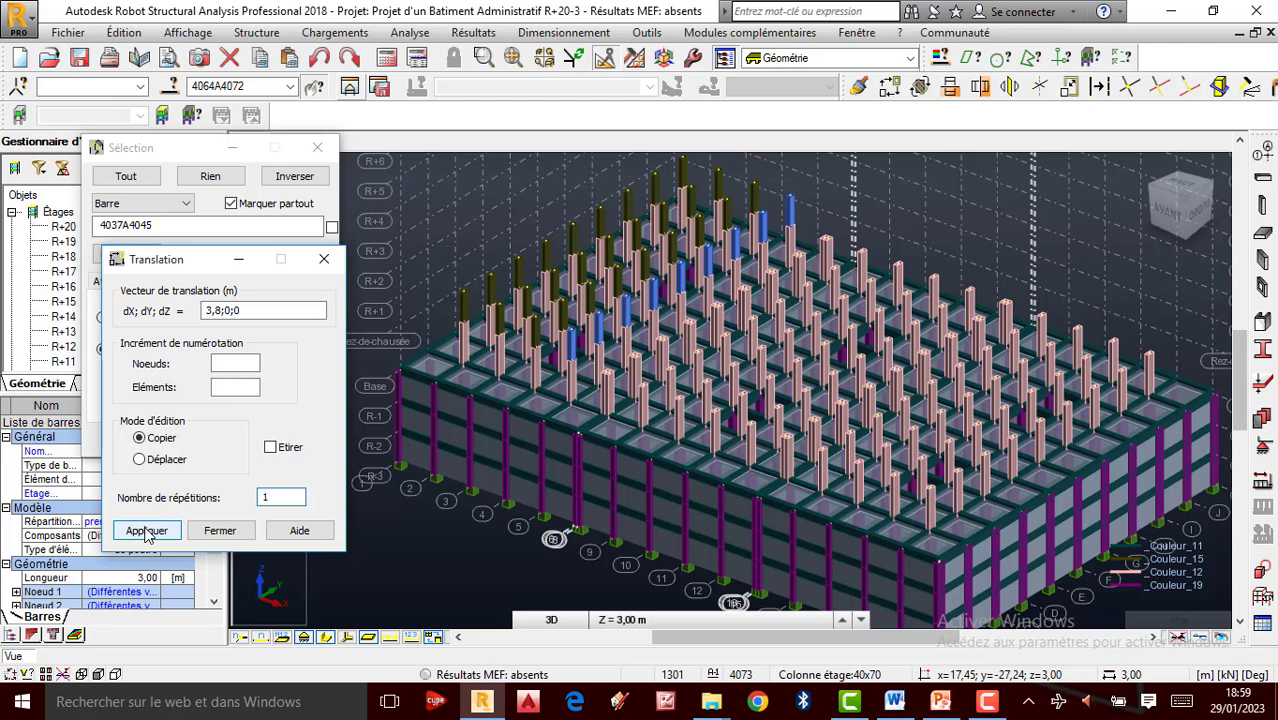
pyautogui.click(146, 531)
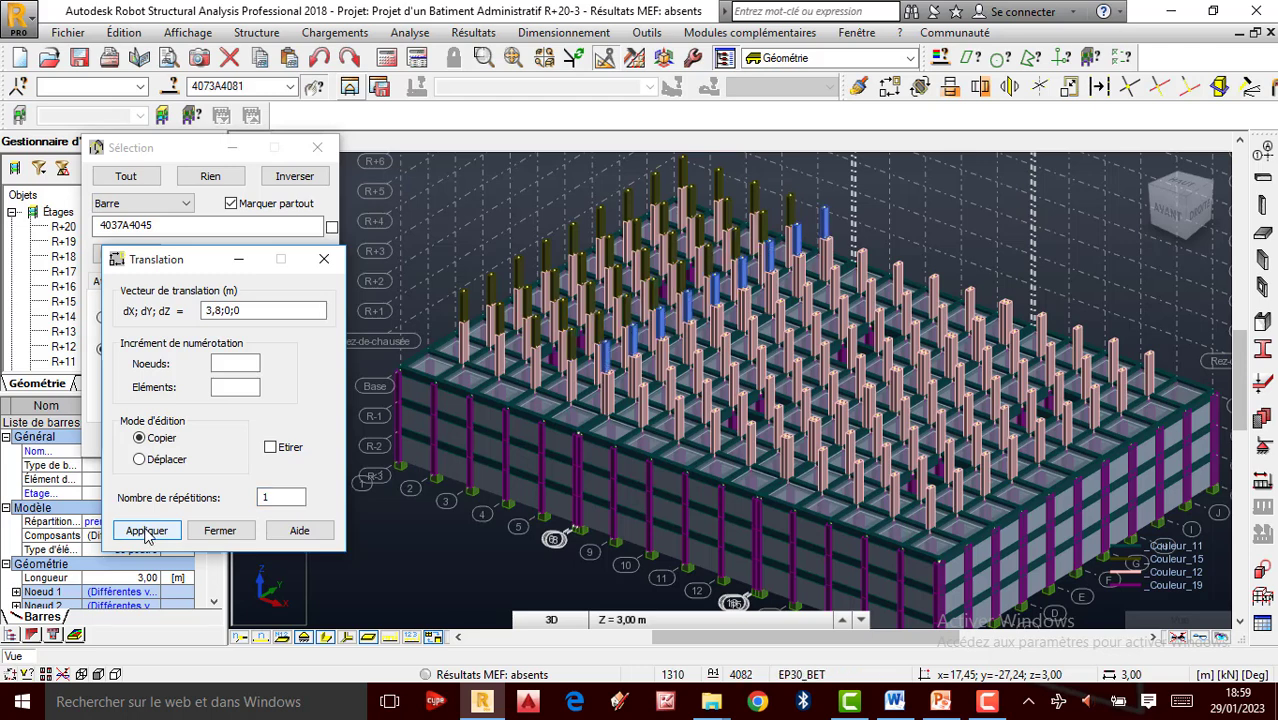
# Copy the newest column row once with translation vector 0,4;0;0 to form the close pair of rows.
pyautogui.click(217, 311)
pyautogui.moveTo(219, 310); pyautogui.dragTo(186, 317)
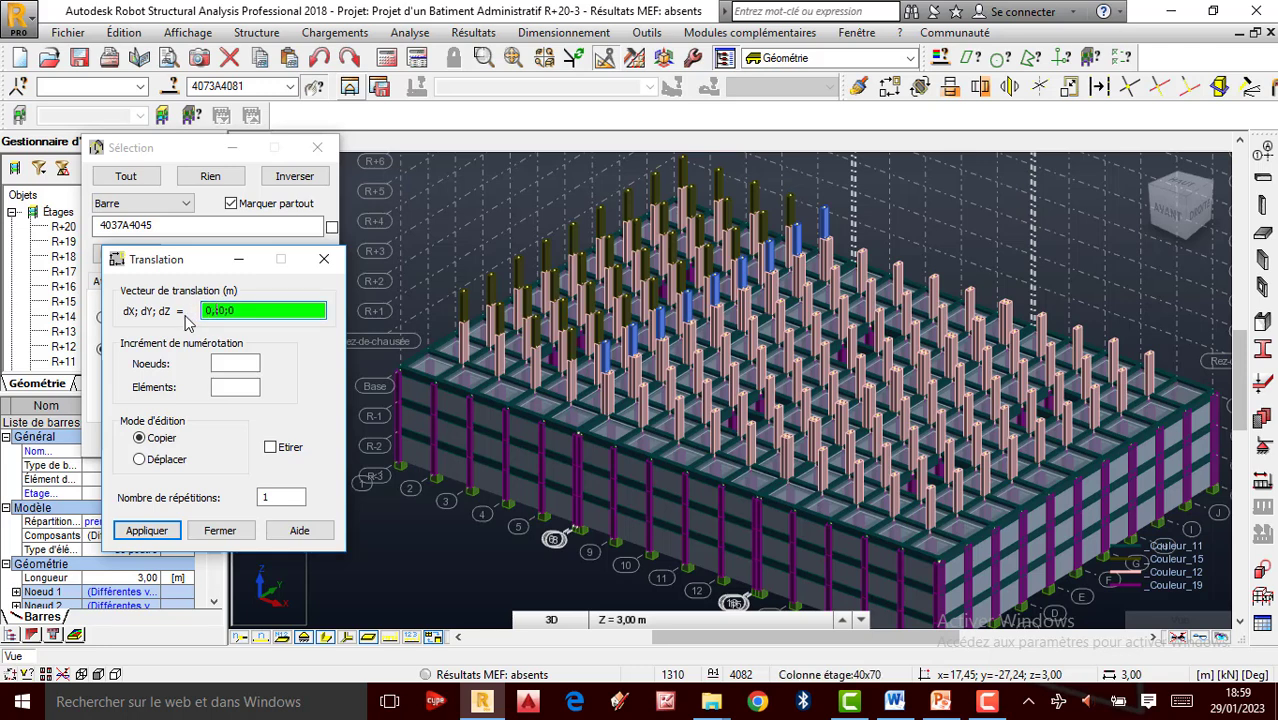
pyautogui.write('4')
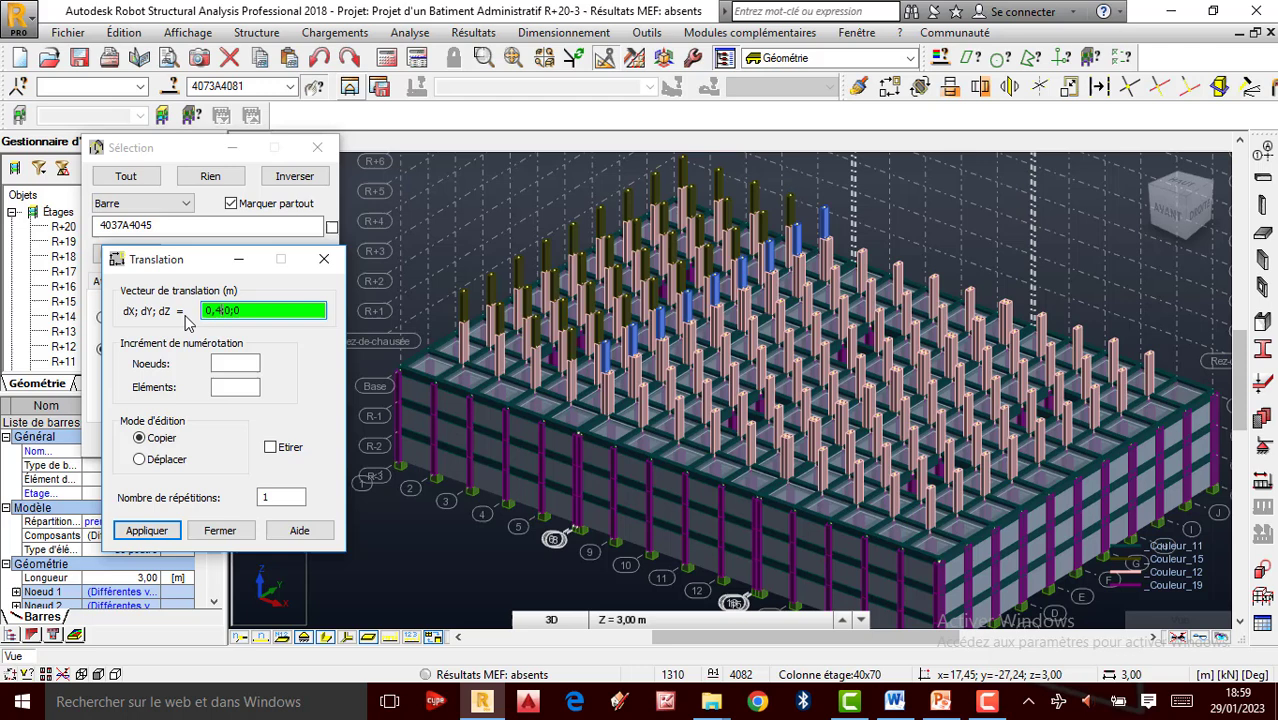
pyautogui.click(151, 529)
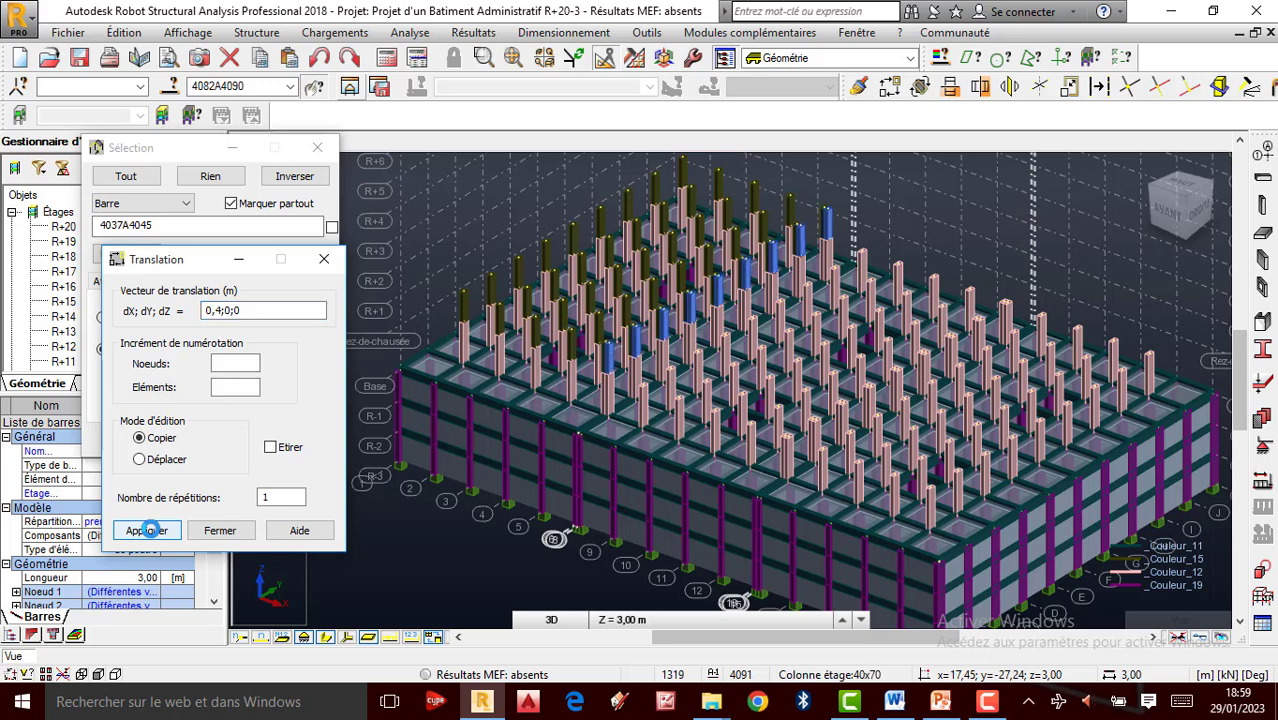
pyautogui.click(148, 529)
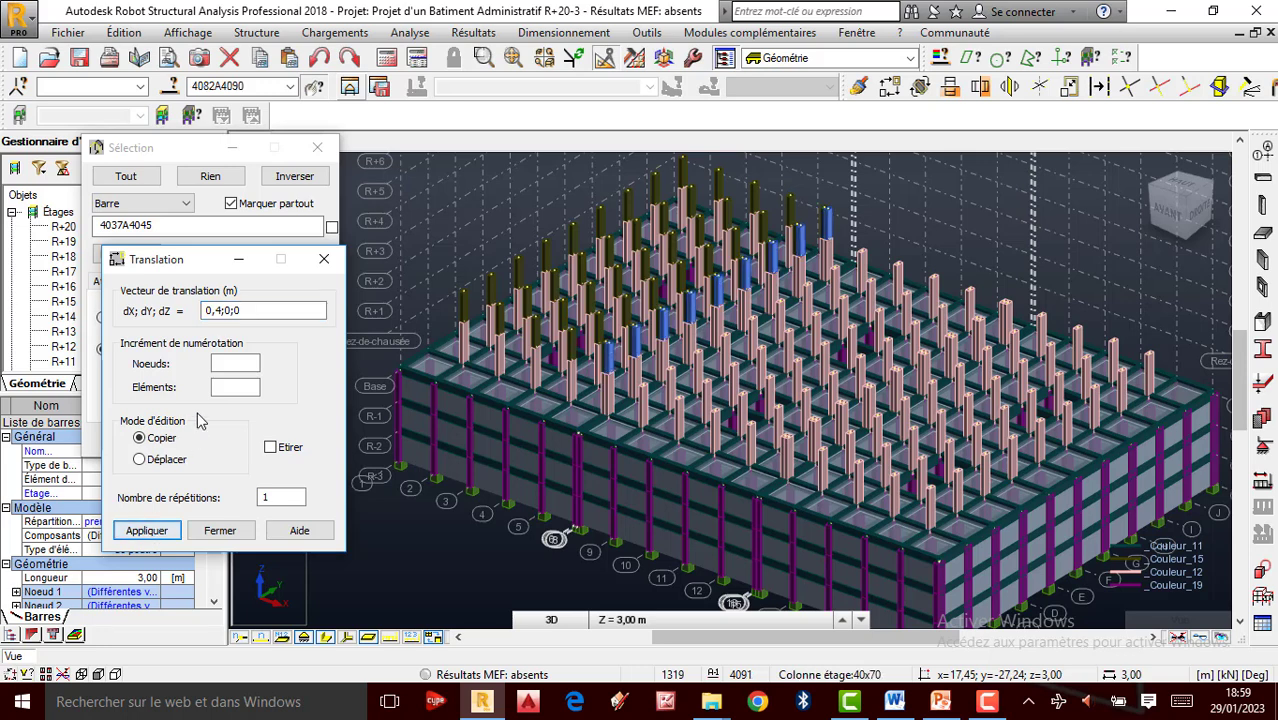
# Copy the second row of the close pair once with translation vector 3,8;0;0.
pyautogui.doubleClick(219, 312)
pyautogui.write('3')
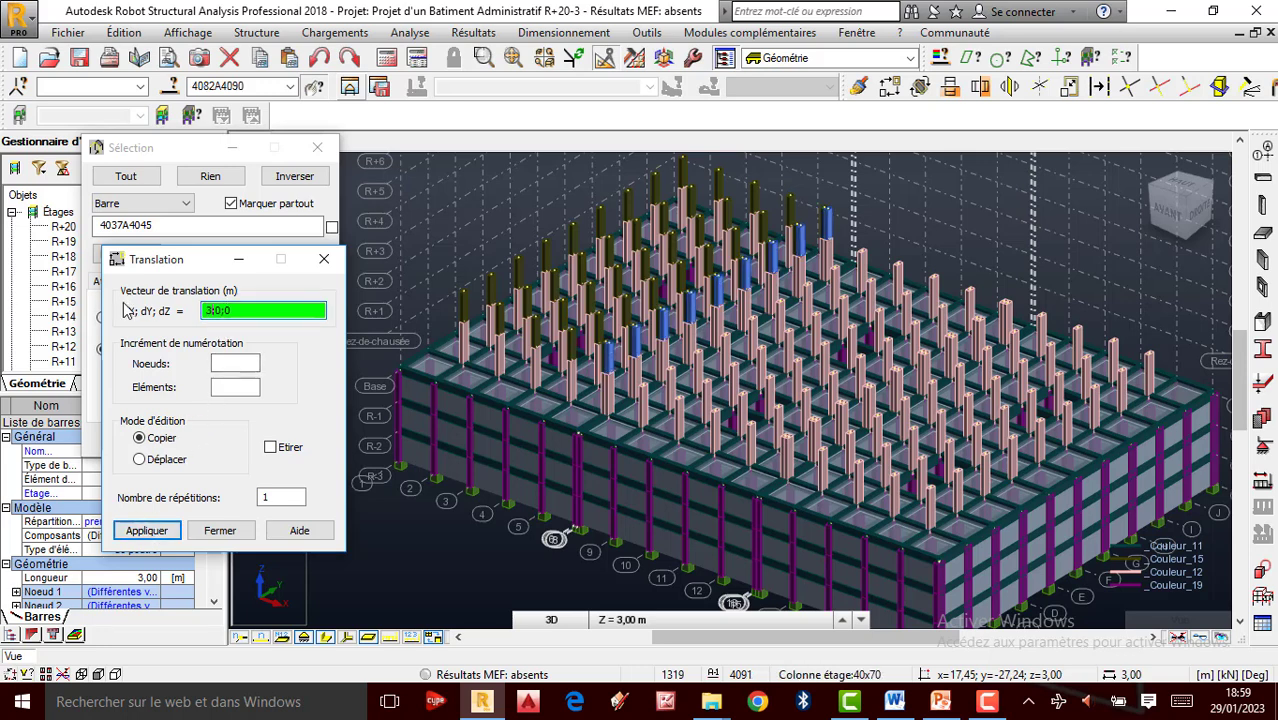
pyautogui.write(',8')
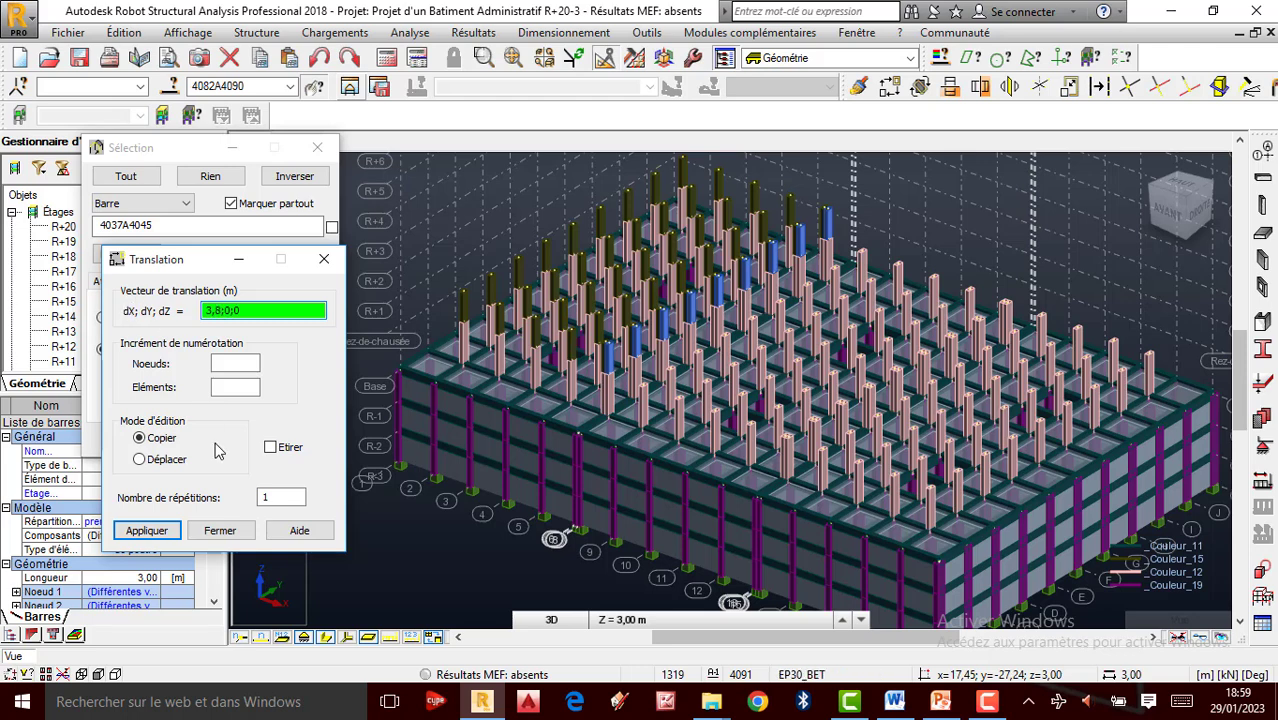
pyautogui.click(165, 530)
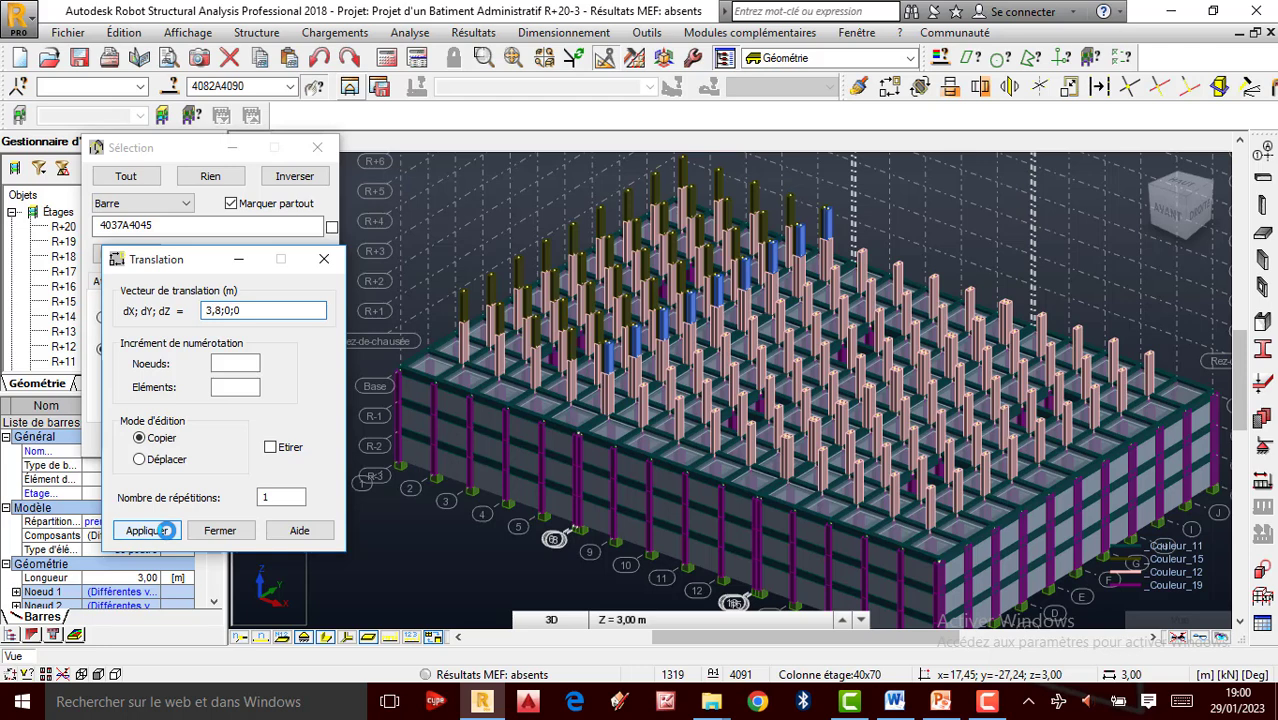
pyautogui.click(165, 530)
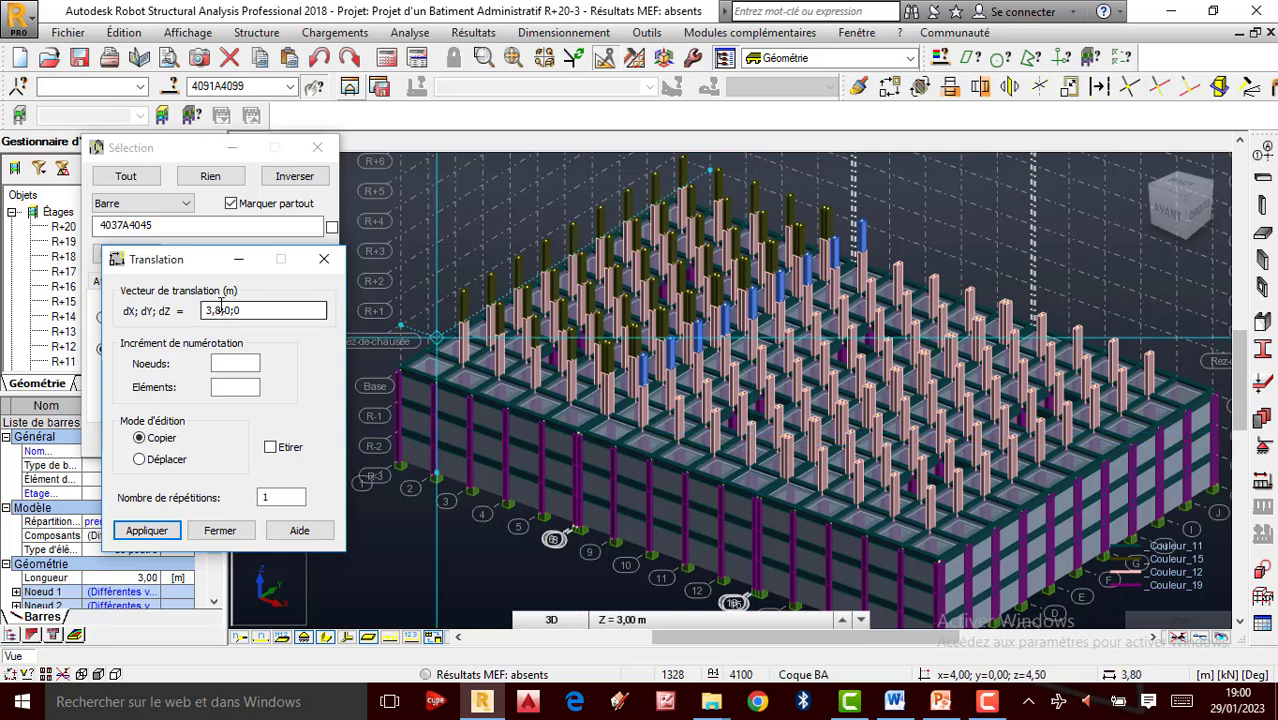
# Copy the current row of 40x70 columns with translation vector 4;0;0 and 3 repetitions.
pyautogui.moveTo(221, 310); pyautogui.dragTo(150, 309)
pyautogui.write('4')
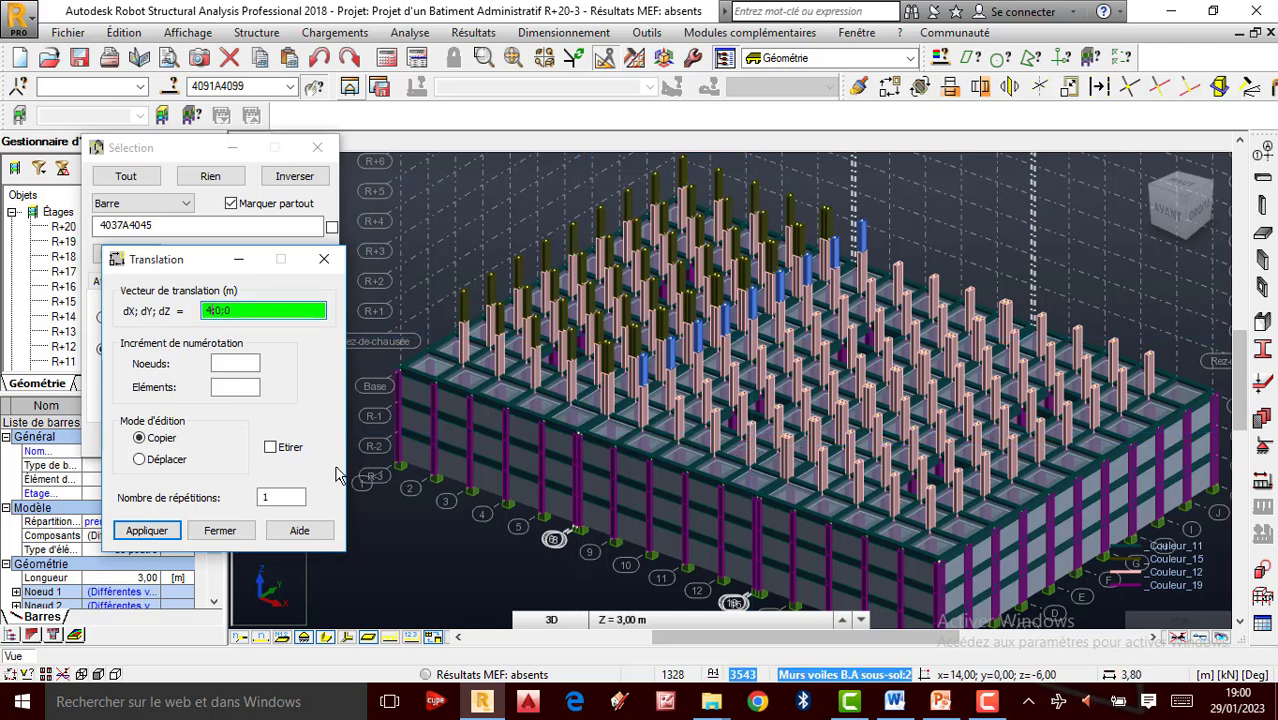
pyautogui.click(282, 498)
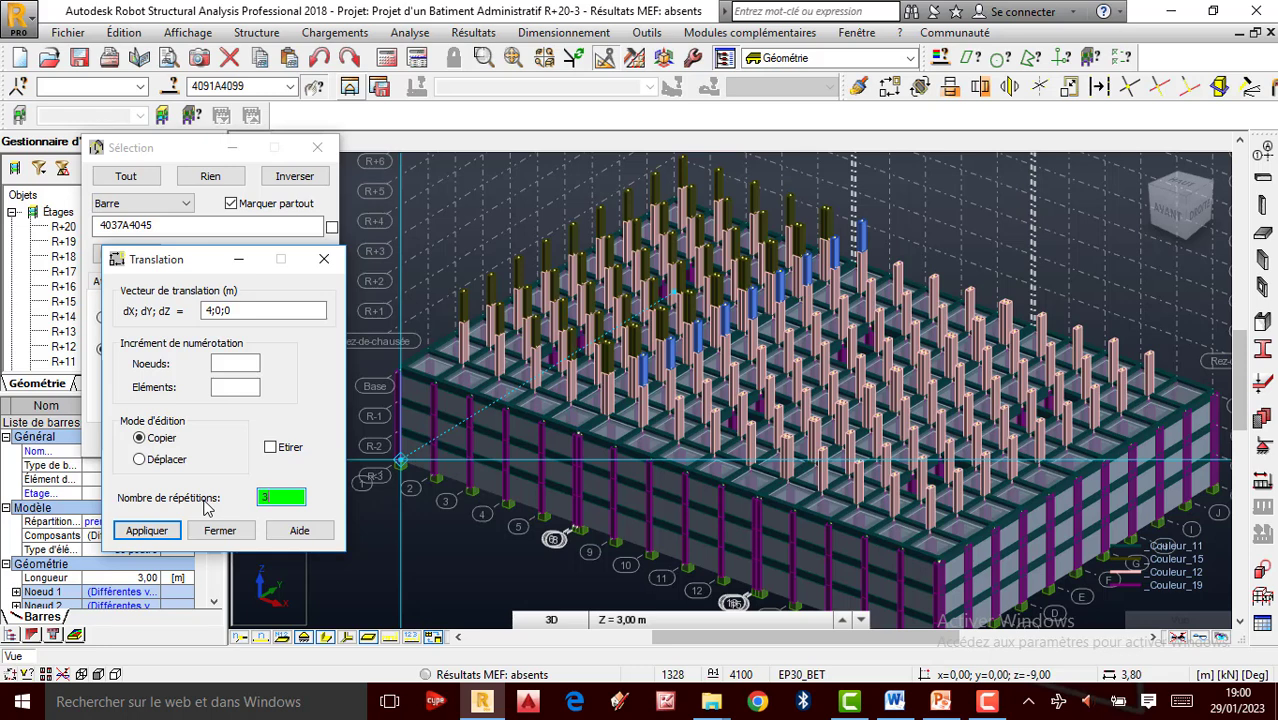
pyautogui.write('3')
pyautogui.click(146, 530)
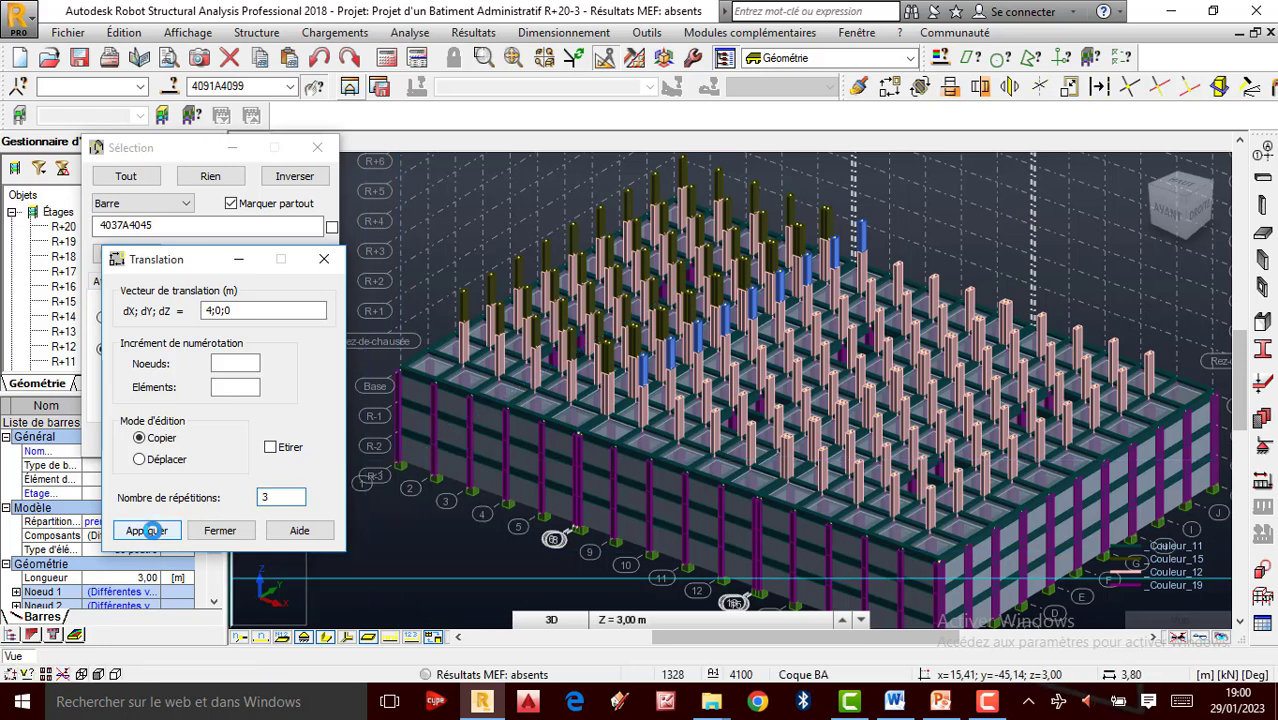
pyautogui.click(146, 530)
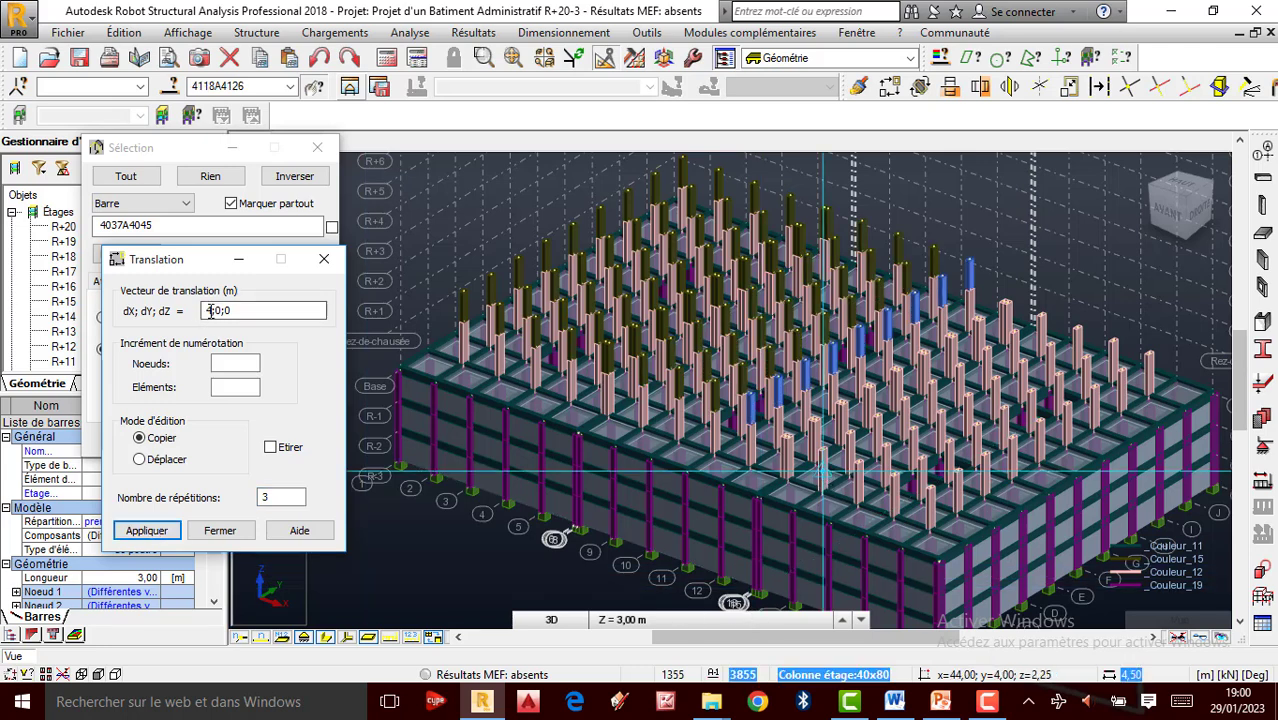
# Copy the last row of 40x70 columns with translation vector 3,8;0;0 and 1 repetition.
pyautogui.moveTo(212, 311); pyautogui.dragTo(157, 311)
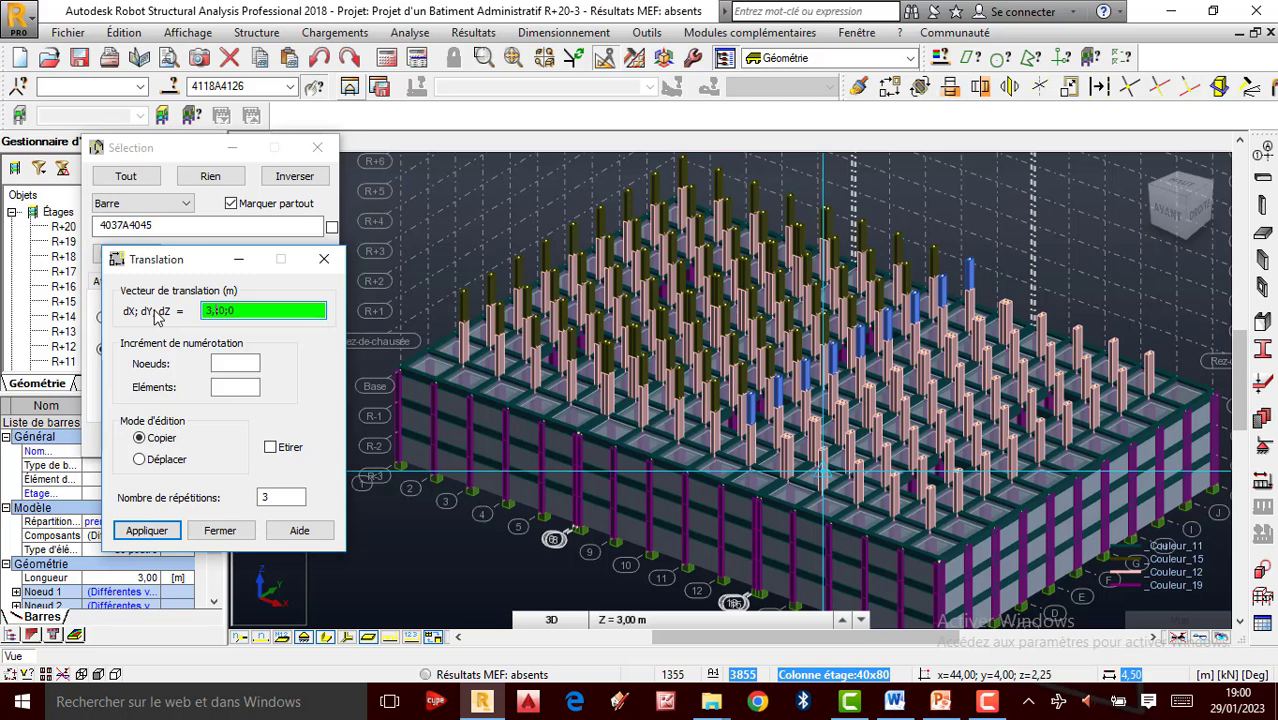
pyautogui.press('Tab')
pyautogui.press('Tab')
pyautogui.press('Tab')
pyautogui.press('Tab')
pyautogui.press('Tab')
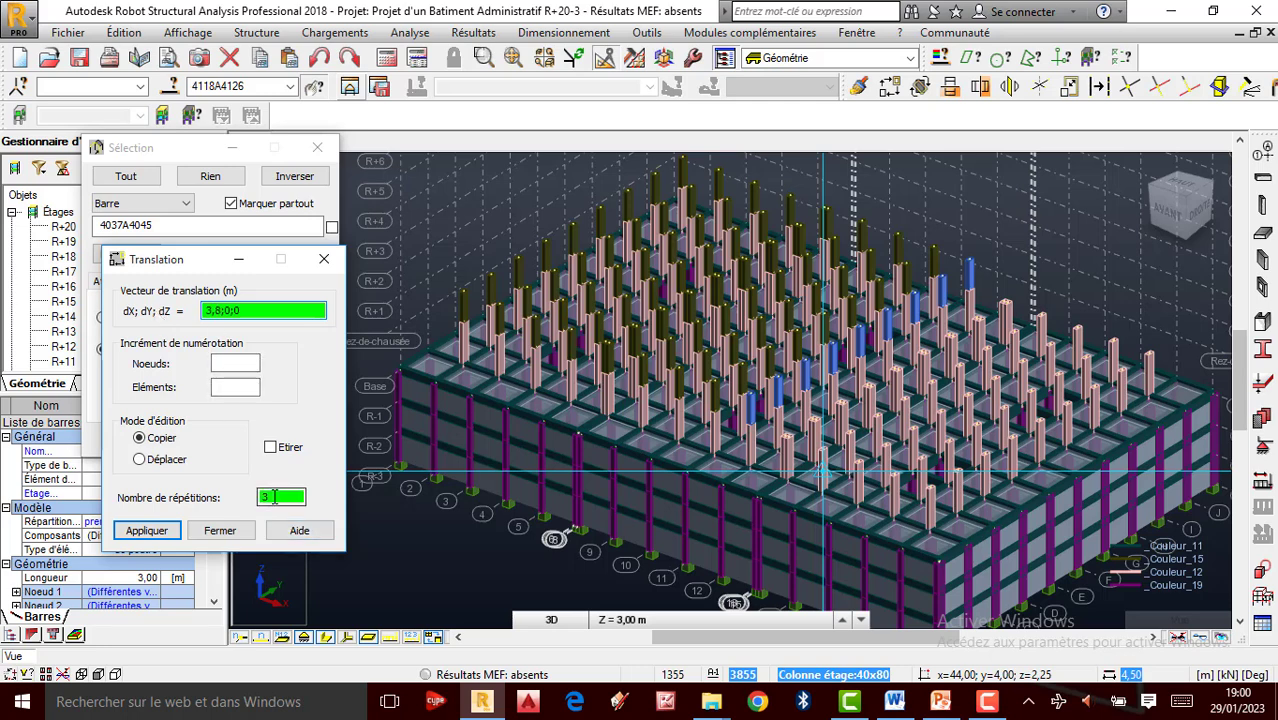
pyautogui.click(145, 531)
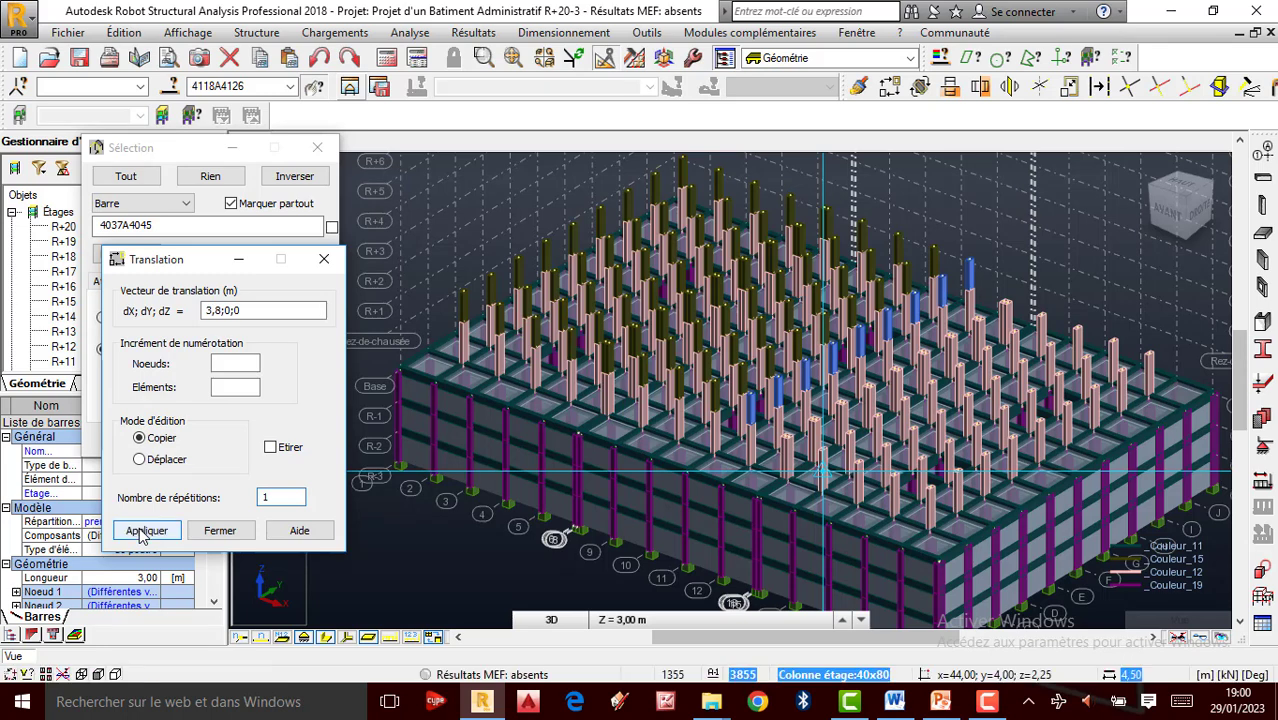
pyautogui.click(145, 531)
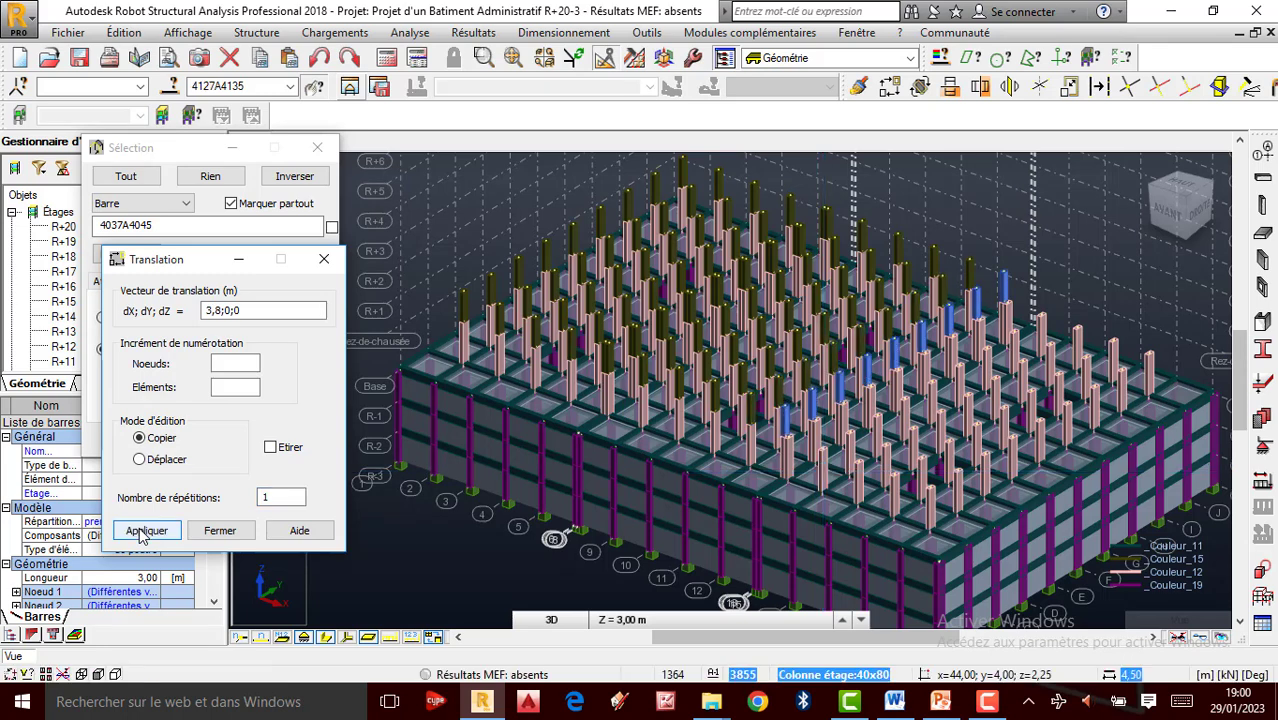
# Copy the newest column row once with translation vector 0,4;0;0 to form the second close pair of rows.
pyautogui.moveTo(222, 311); pyautogui.dragTo(136, 312)
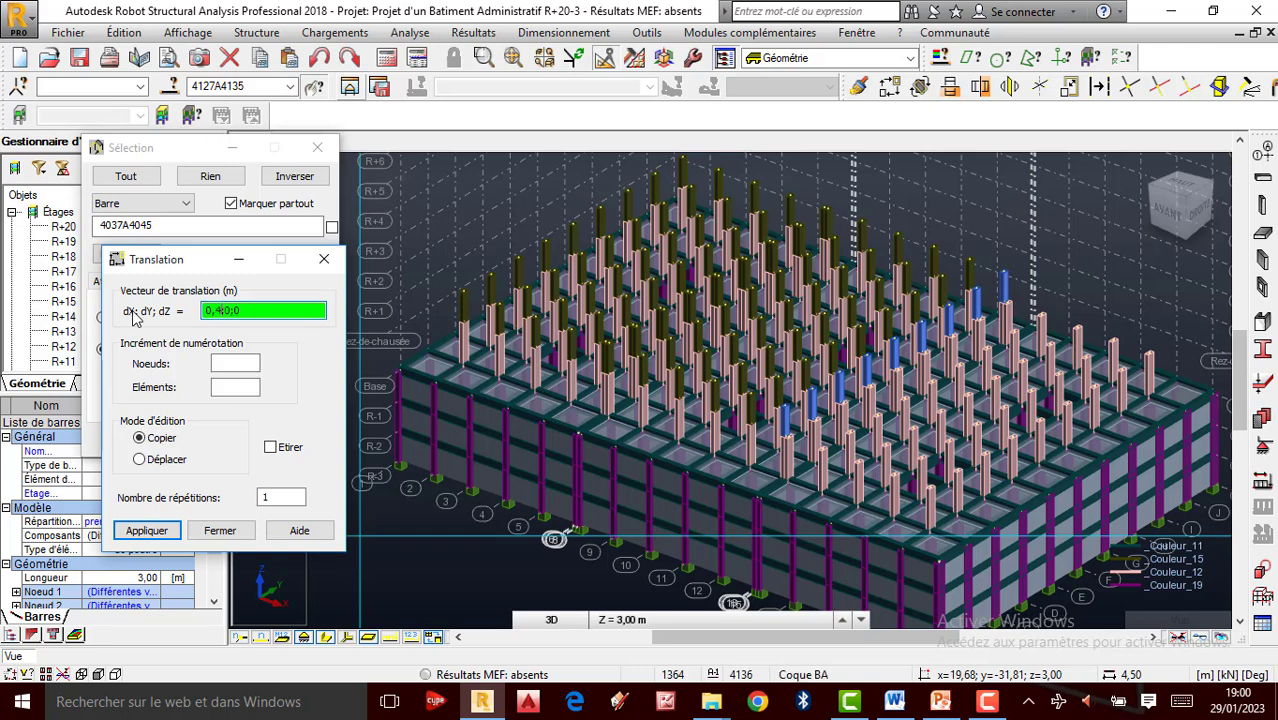
pyautogui.click(155, 533)
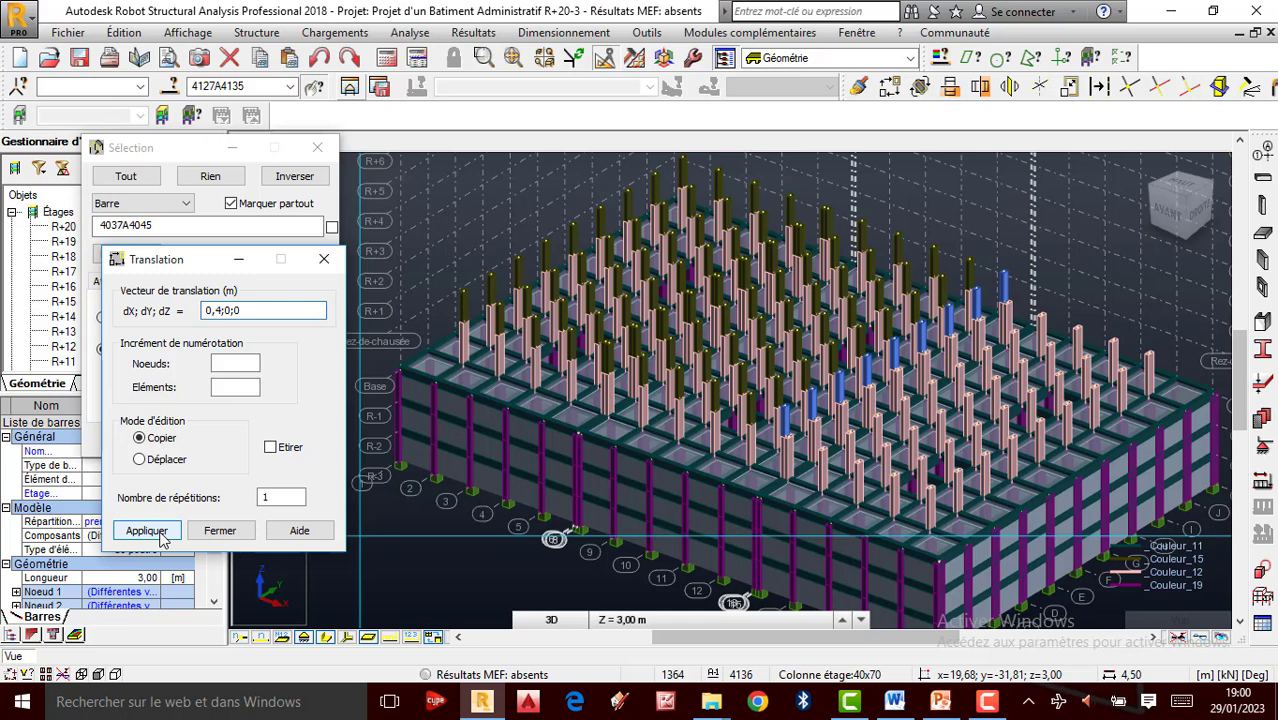
pyautogui.click(147, 531)
# Copy the second row of this close pair once with translation vector 3,8;0;0.
pyautogui.moveTo(222, 311); pyautogui.dragTo(204, 311)
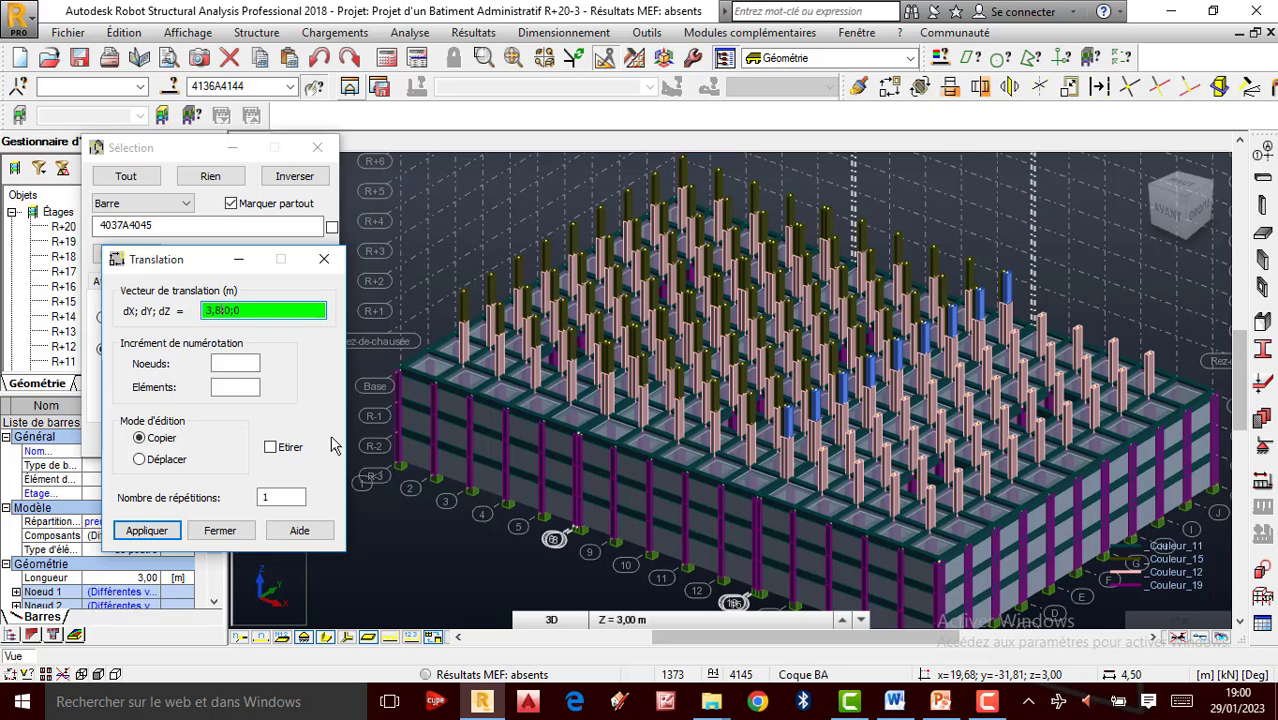
pyautogui.click(147, 531)
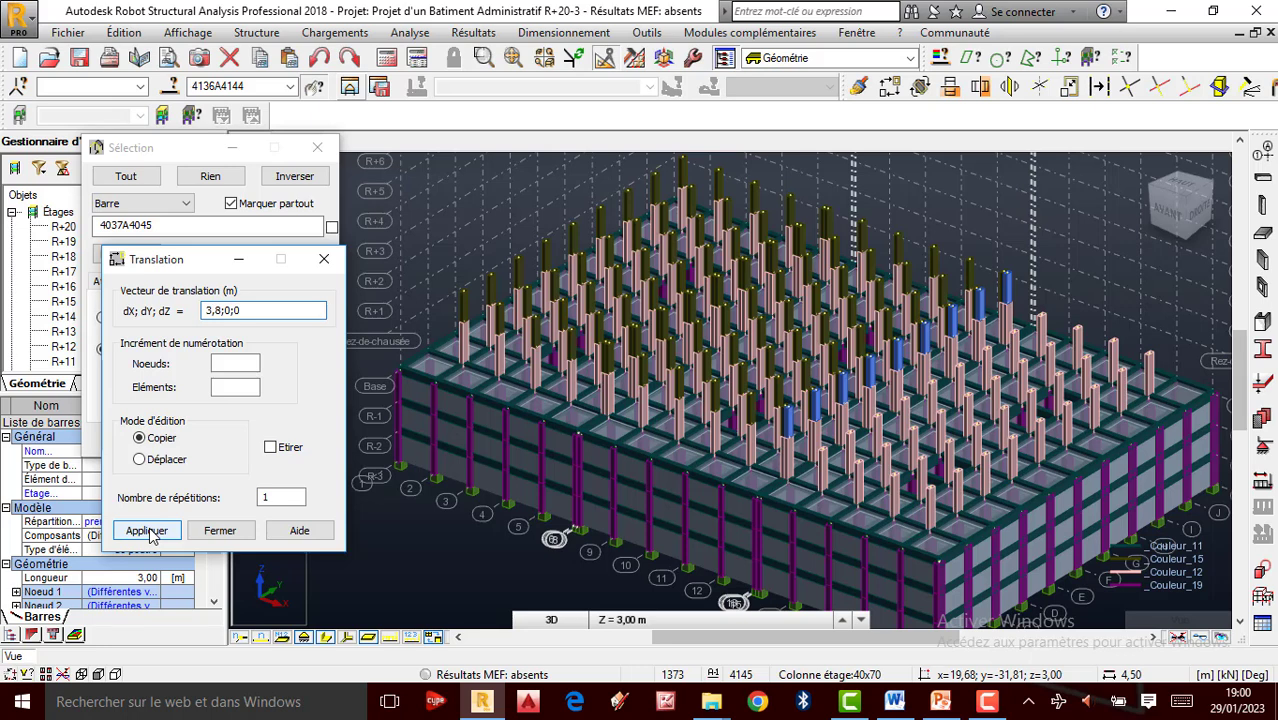
pyautogui.click(147, 531)
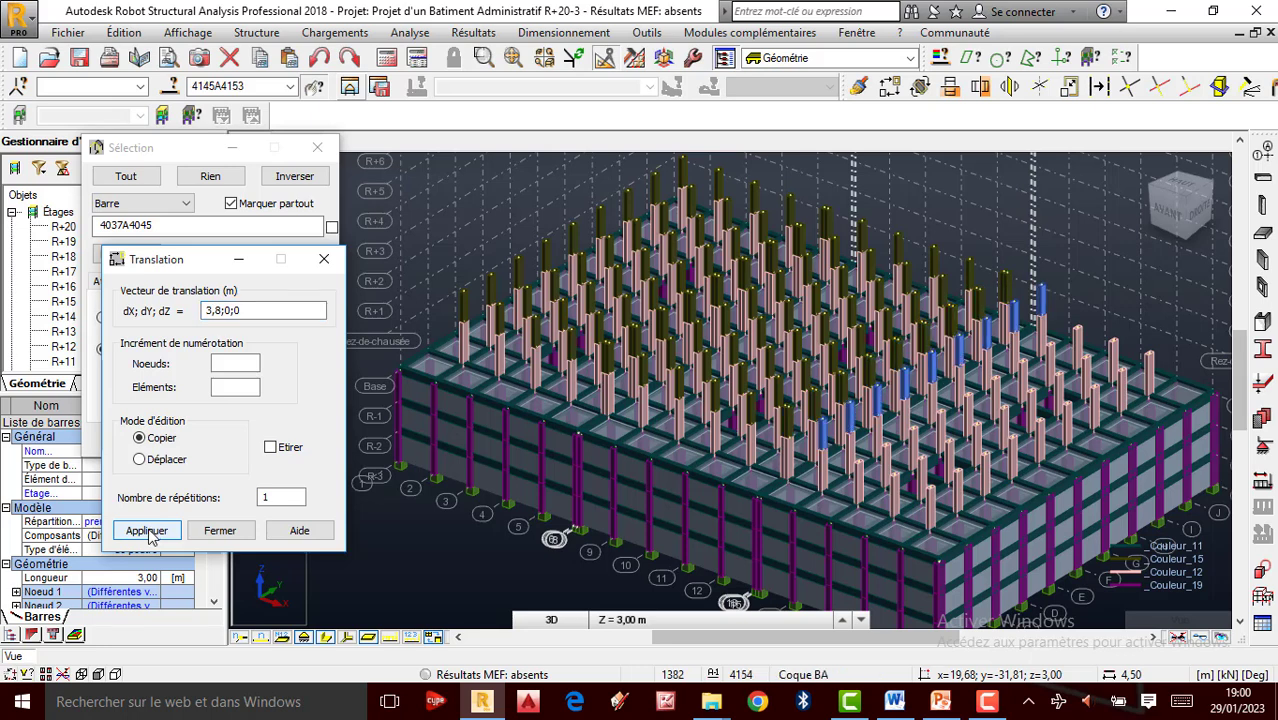
# Copy the current row of 40x70 columns with translation vector 4;0;0 and 3 repetitions to reach the last axis.
pyautogui.doubleClick(213, 311)
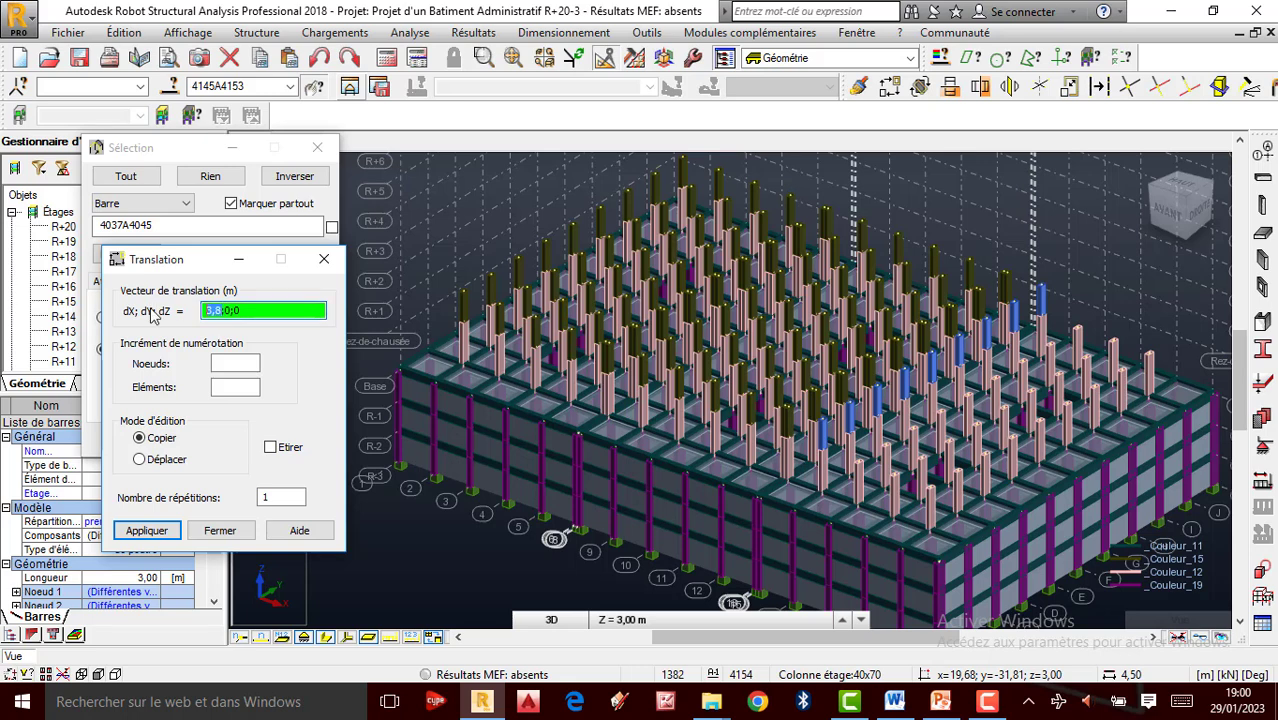
pyautogui.write('4')
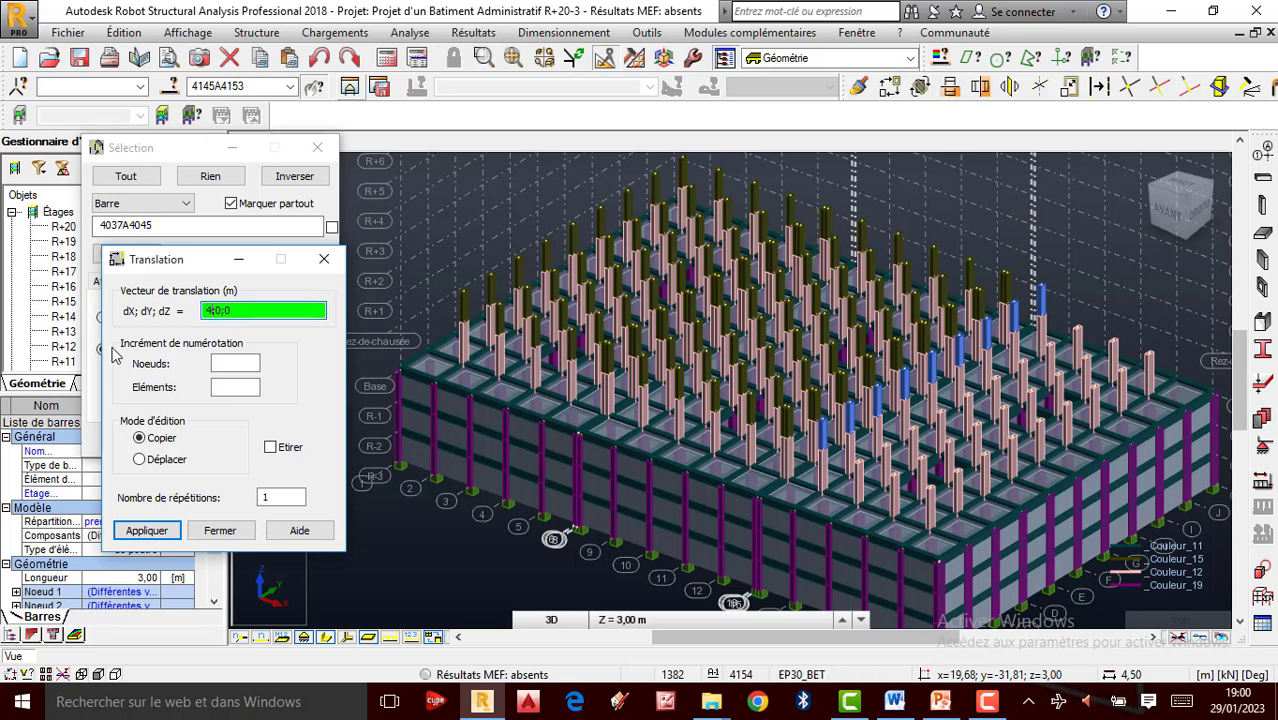
pyautogui.doubleClick(286, 494)
pyautogui.write('3')
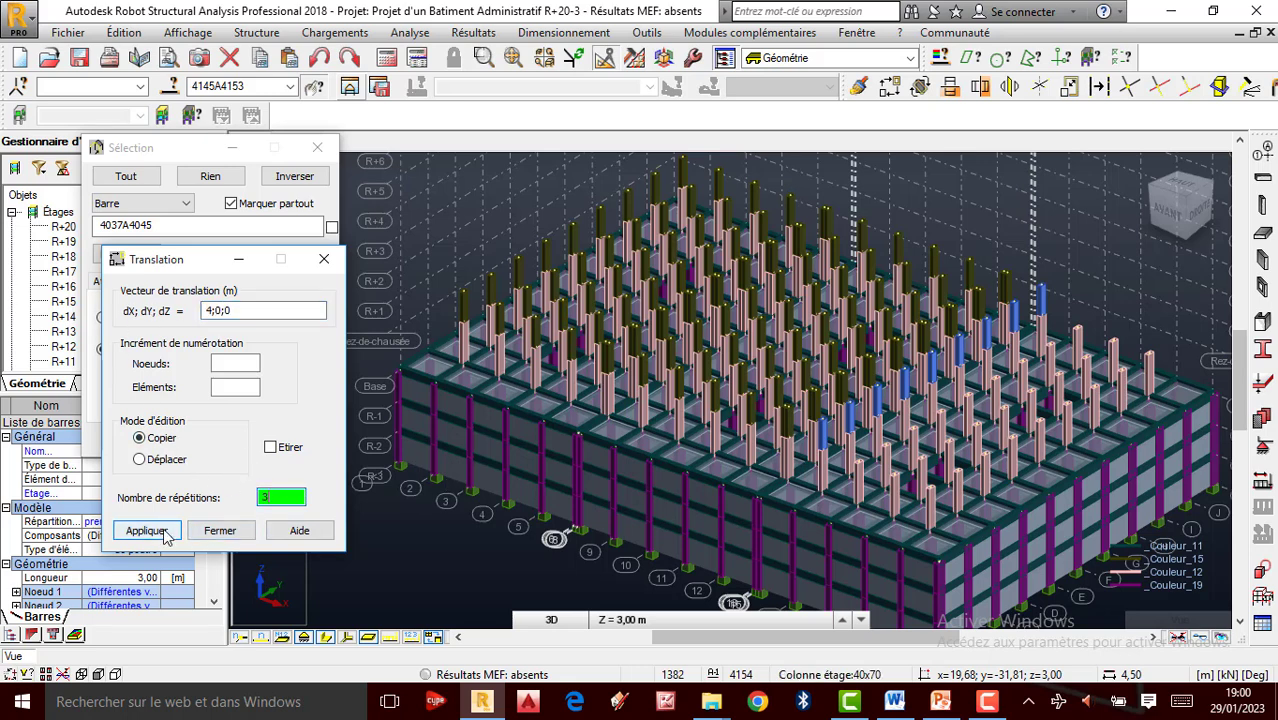
pyautogui.click(160, 532)
pyautogui.click(147, 530)
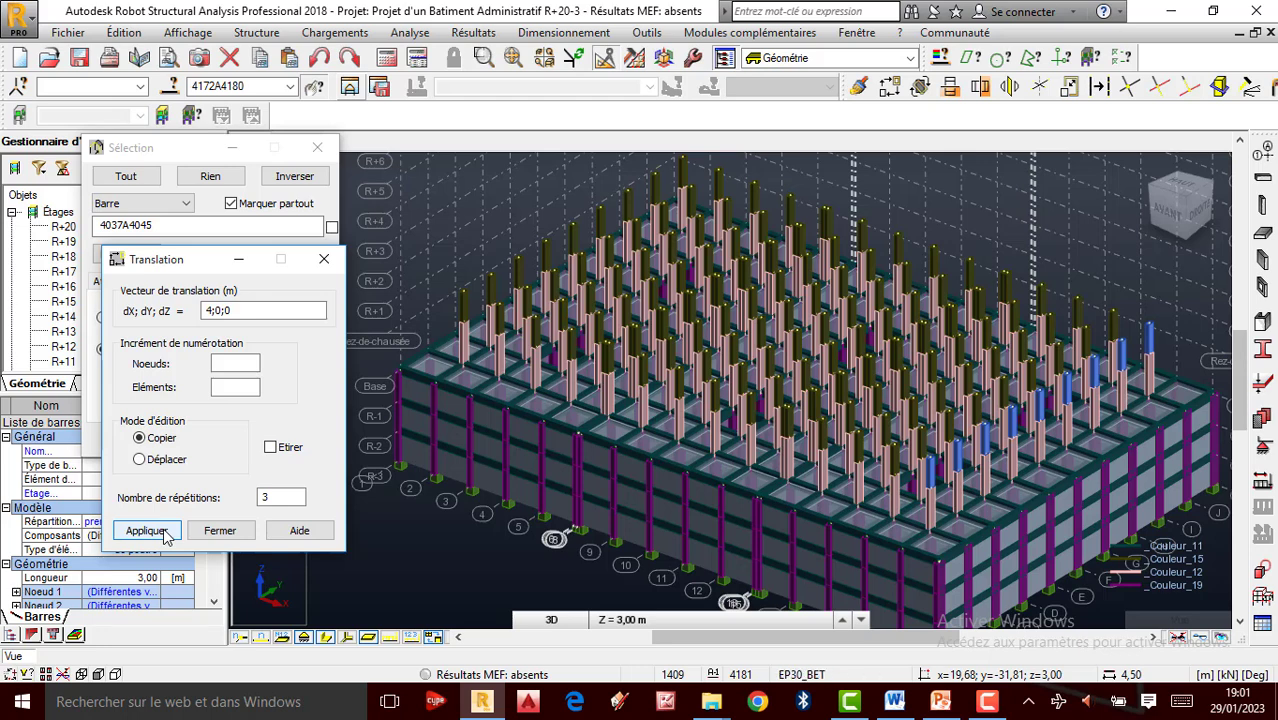
pyautogui.click(167, 537)
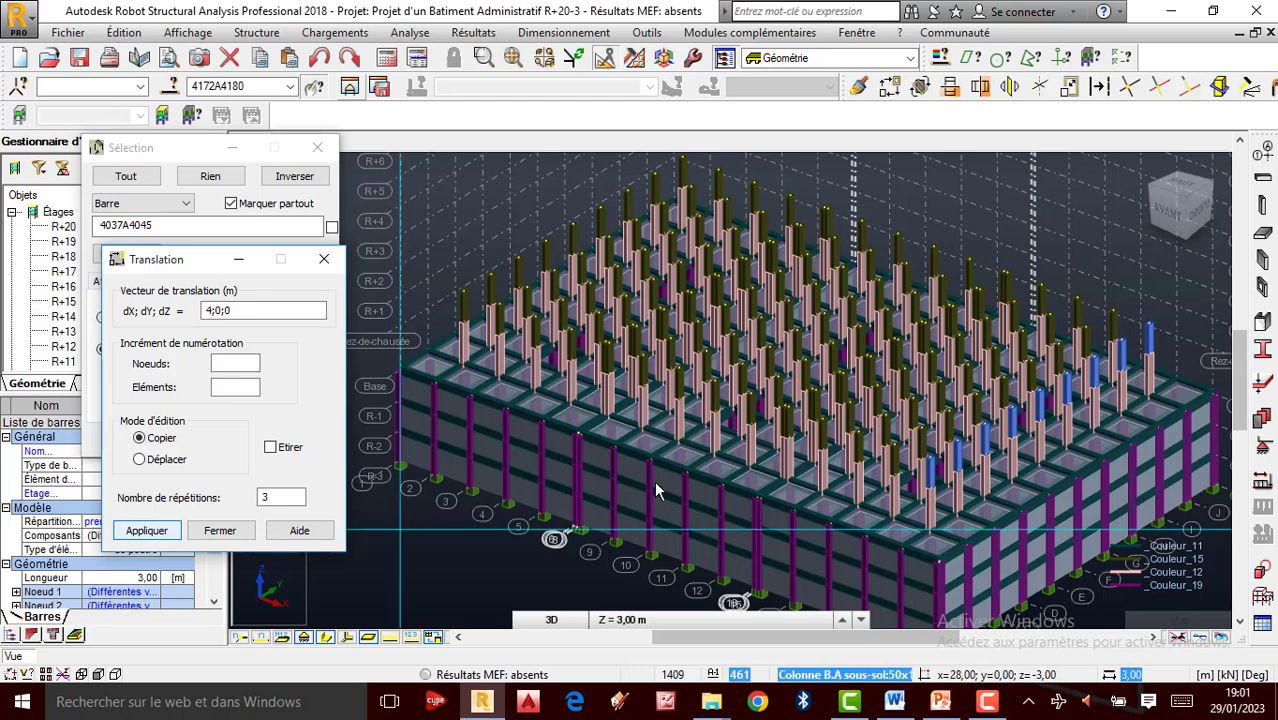
# Close the Translation and Selection dialogs and clear the column selection.
pyautogui.click(331, 268)
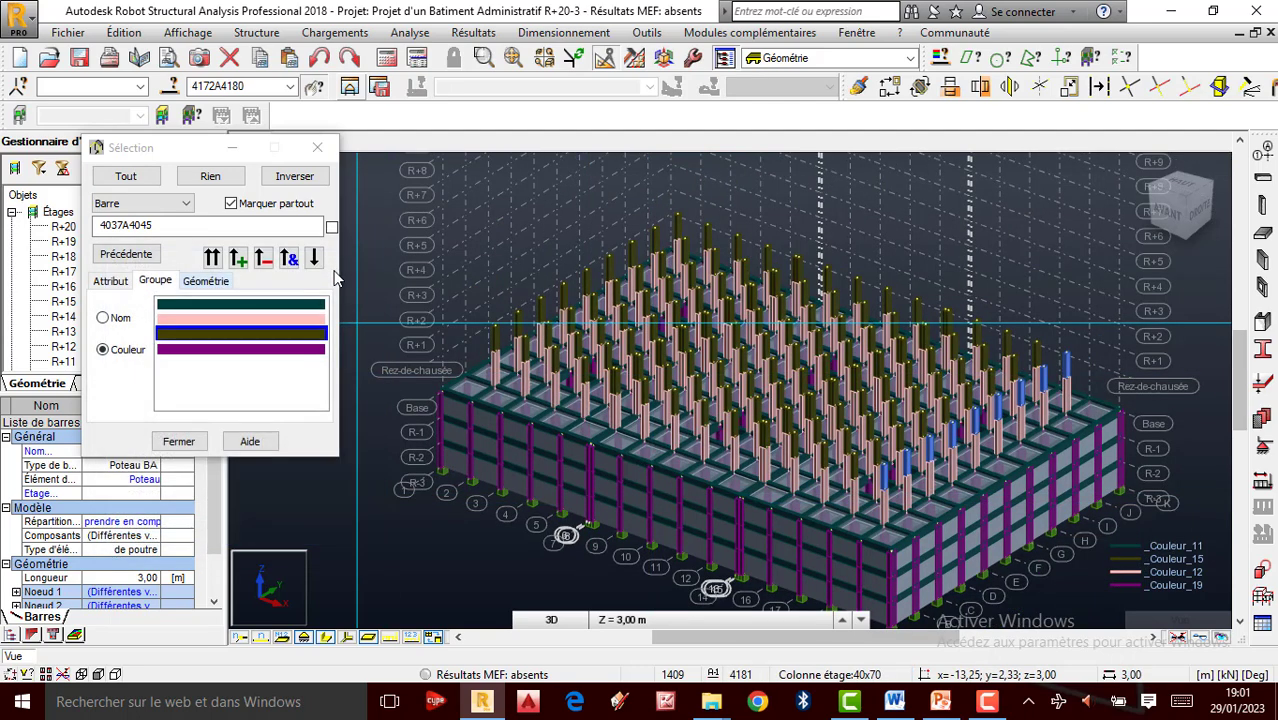
pyautogui.click(317, 147)
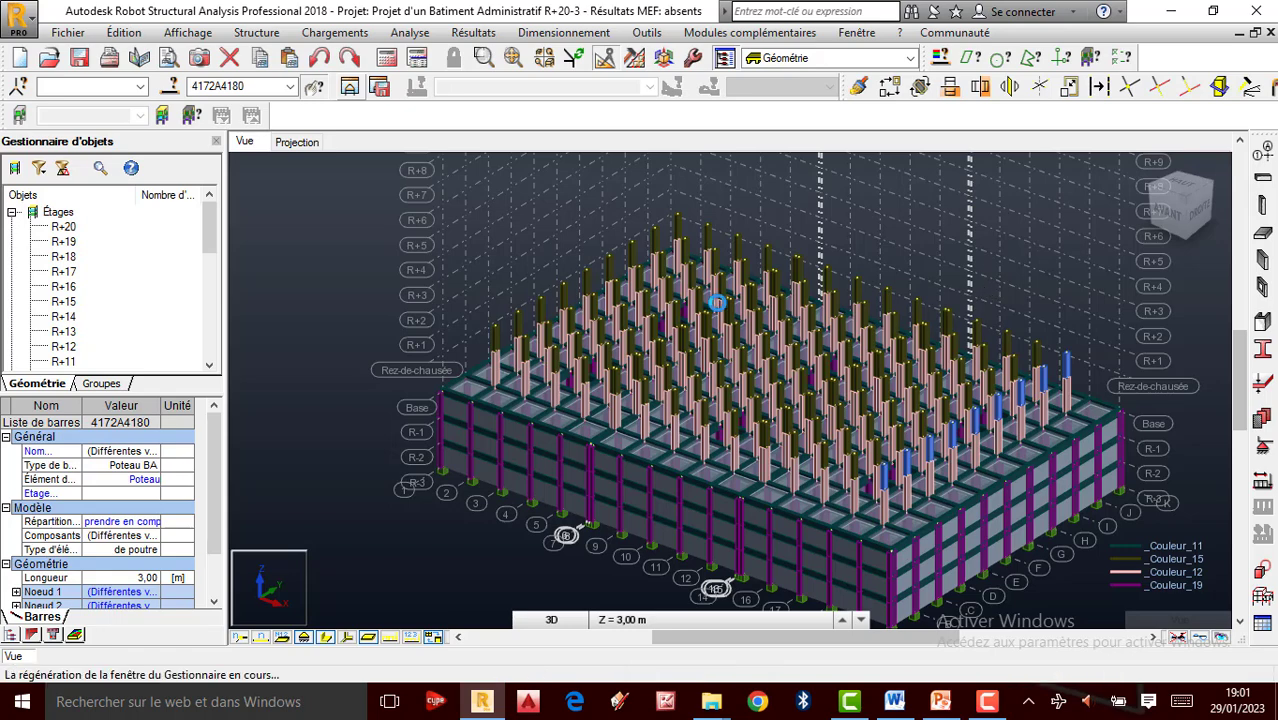
pyautogui.scroll(1, 505, 340)
pyautogui.click(504, 340)
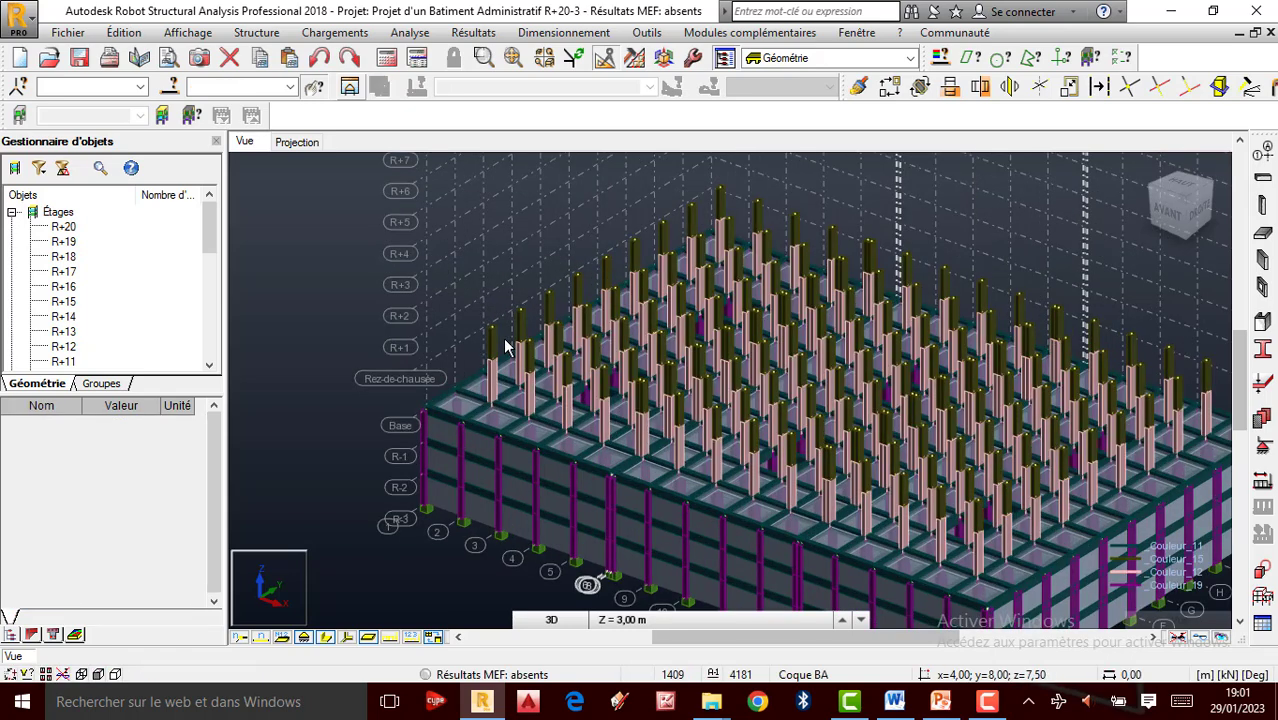
# Examine the rows of 40x70 columns across all axes of the 3D model.
pyautogui.scroll(-1, 514, 400)
pyautogui.scroll(-2, 522, 414)
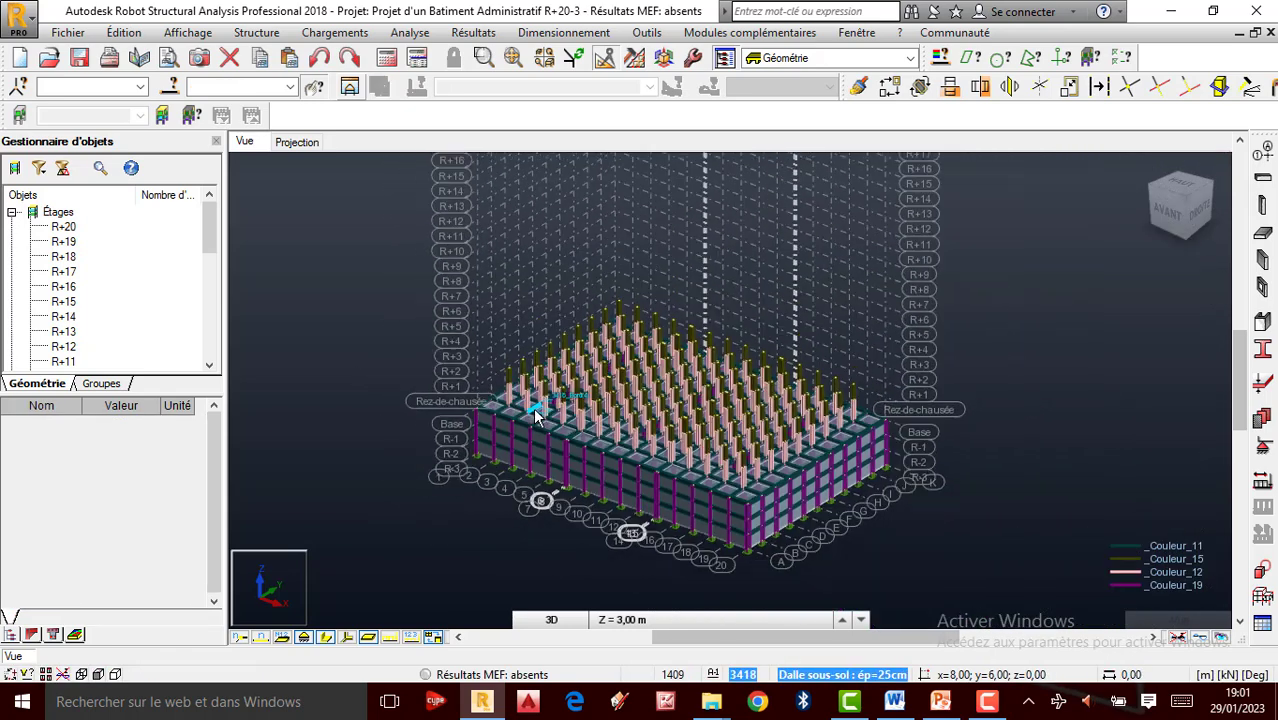
pyautogui.scroll(-1, 558, 418)
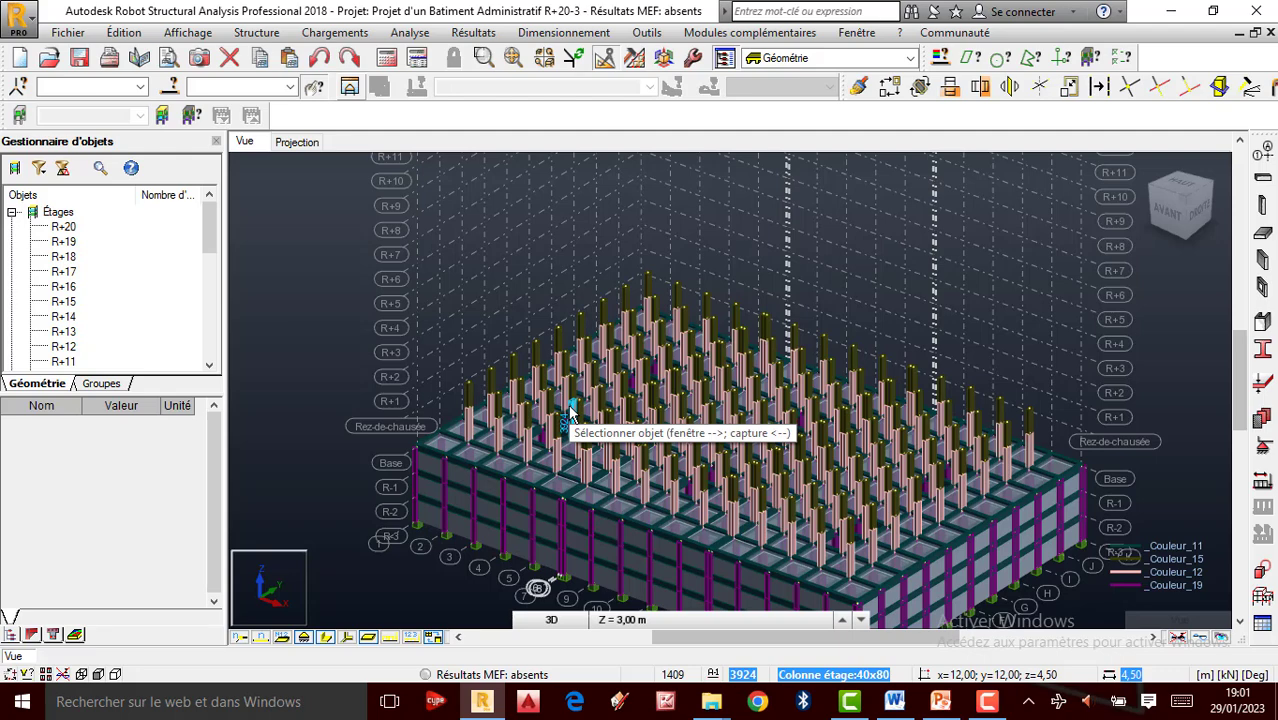
pyautogui.scroll(-3, 651, 285)
pyautogui.scroll(3, 713, 451)
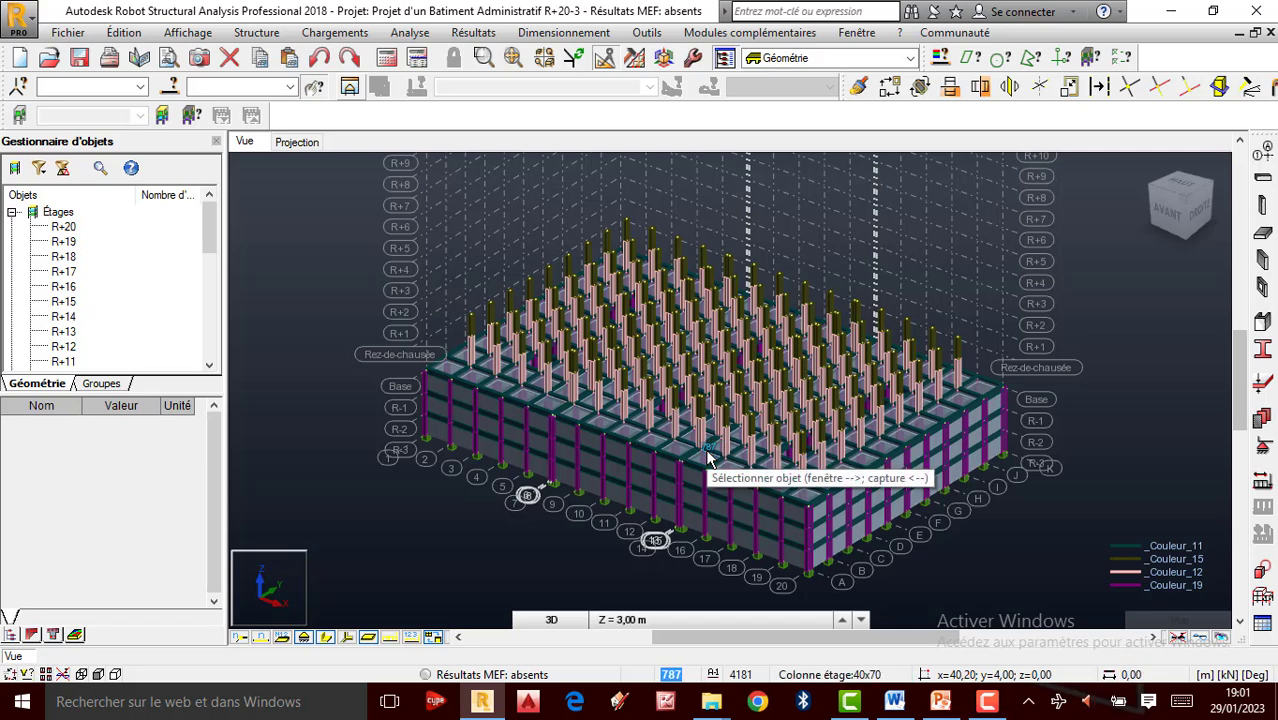
pyautogui.scroll(1, 650, 428)
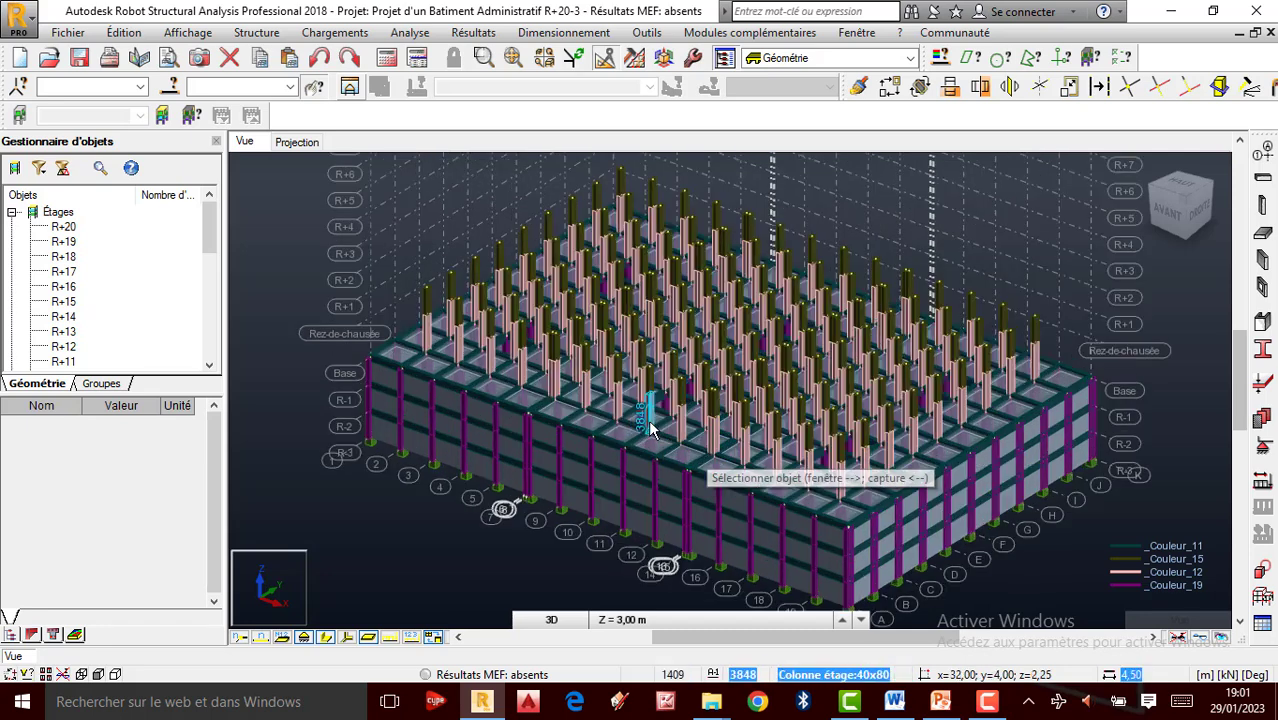
pyautogui.scroll(-2, 736, 455)
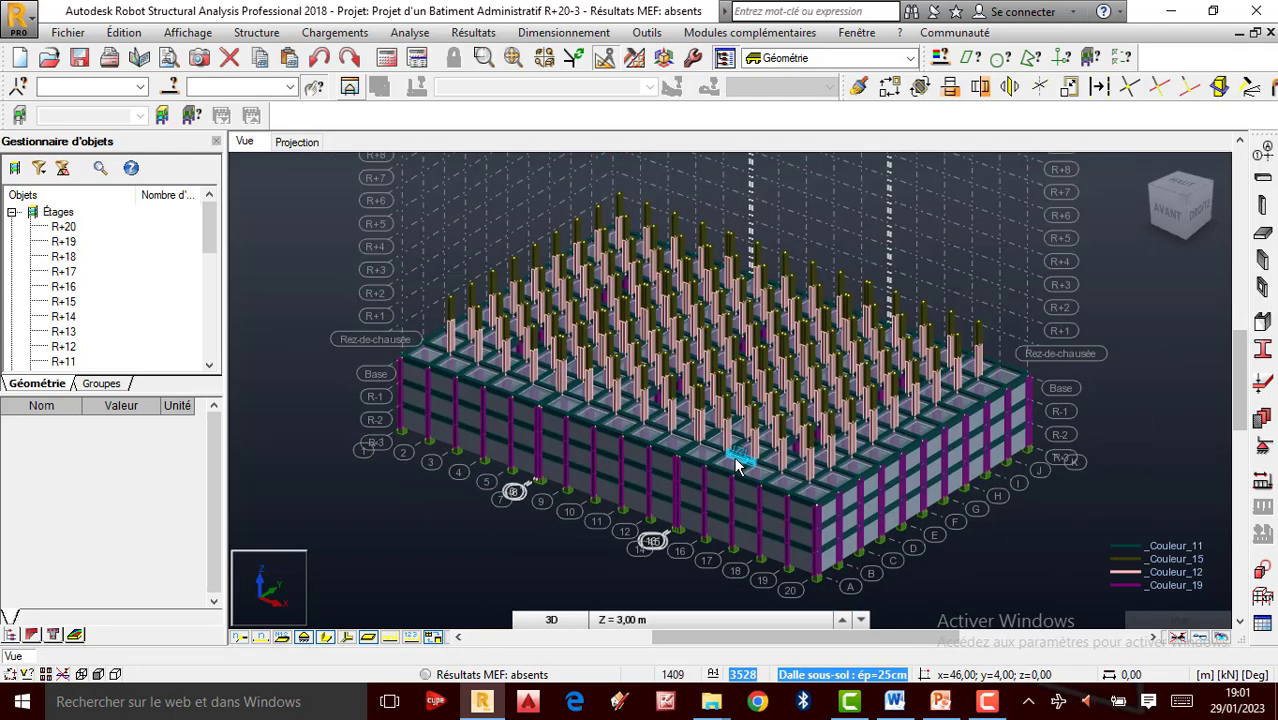
pyautogui.scroll(1, 755, 407)
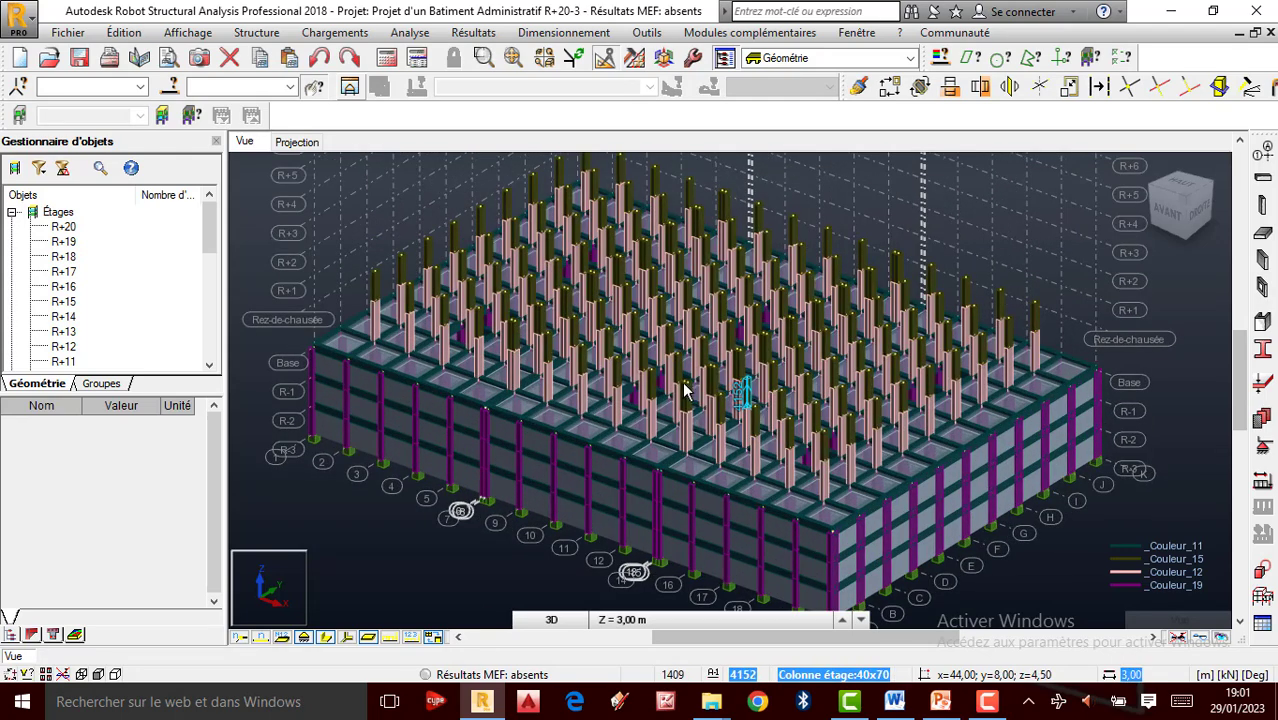
pyautogui.scroll(1, 690, 405)
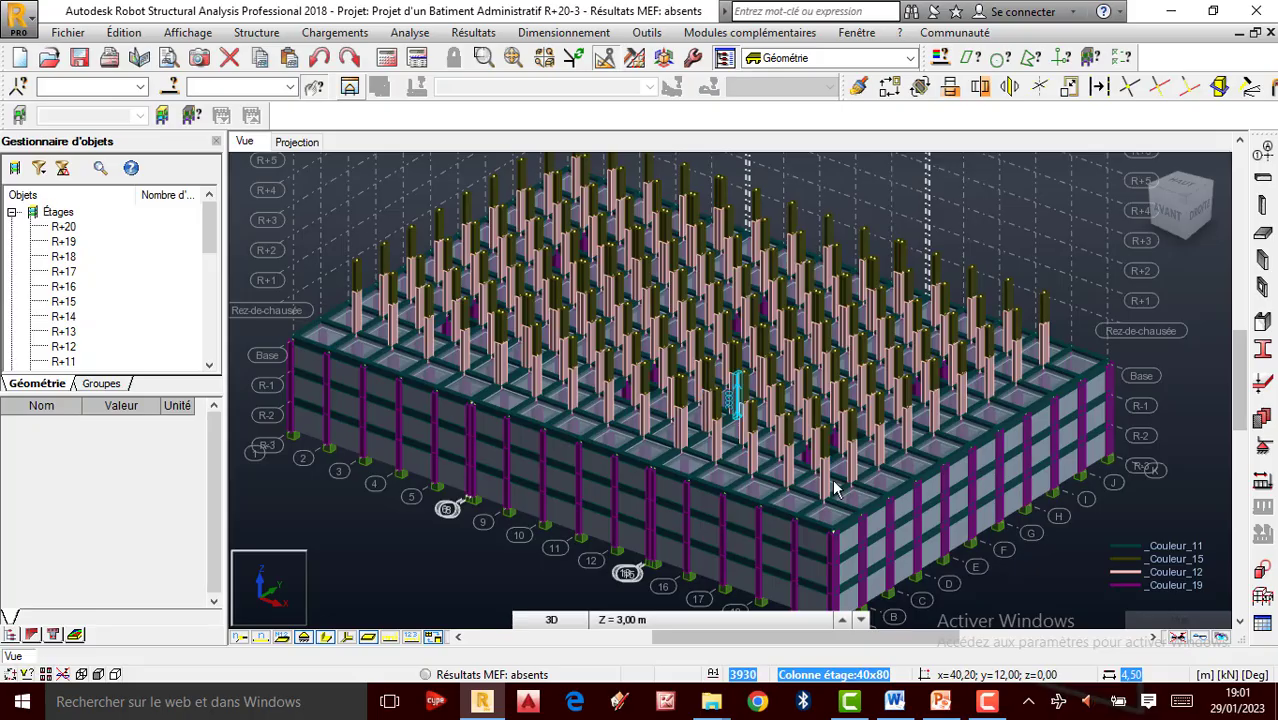